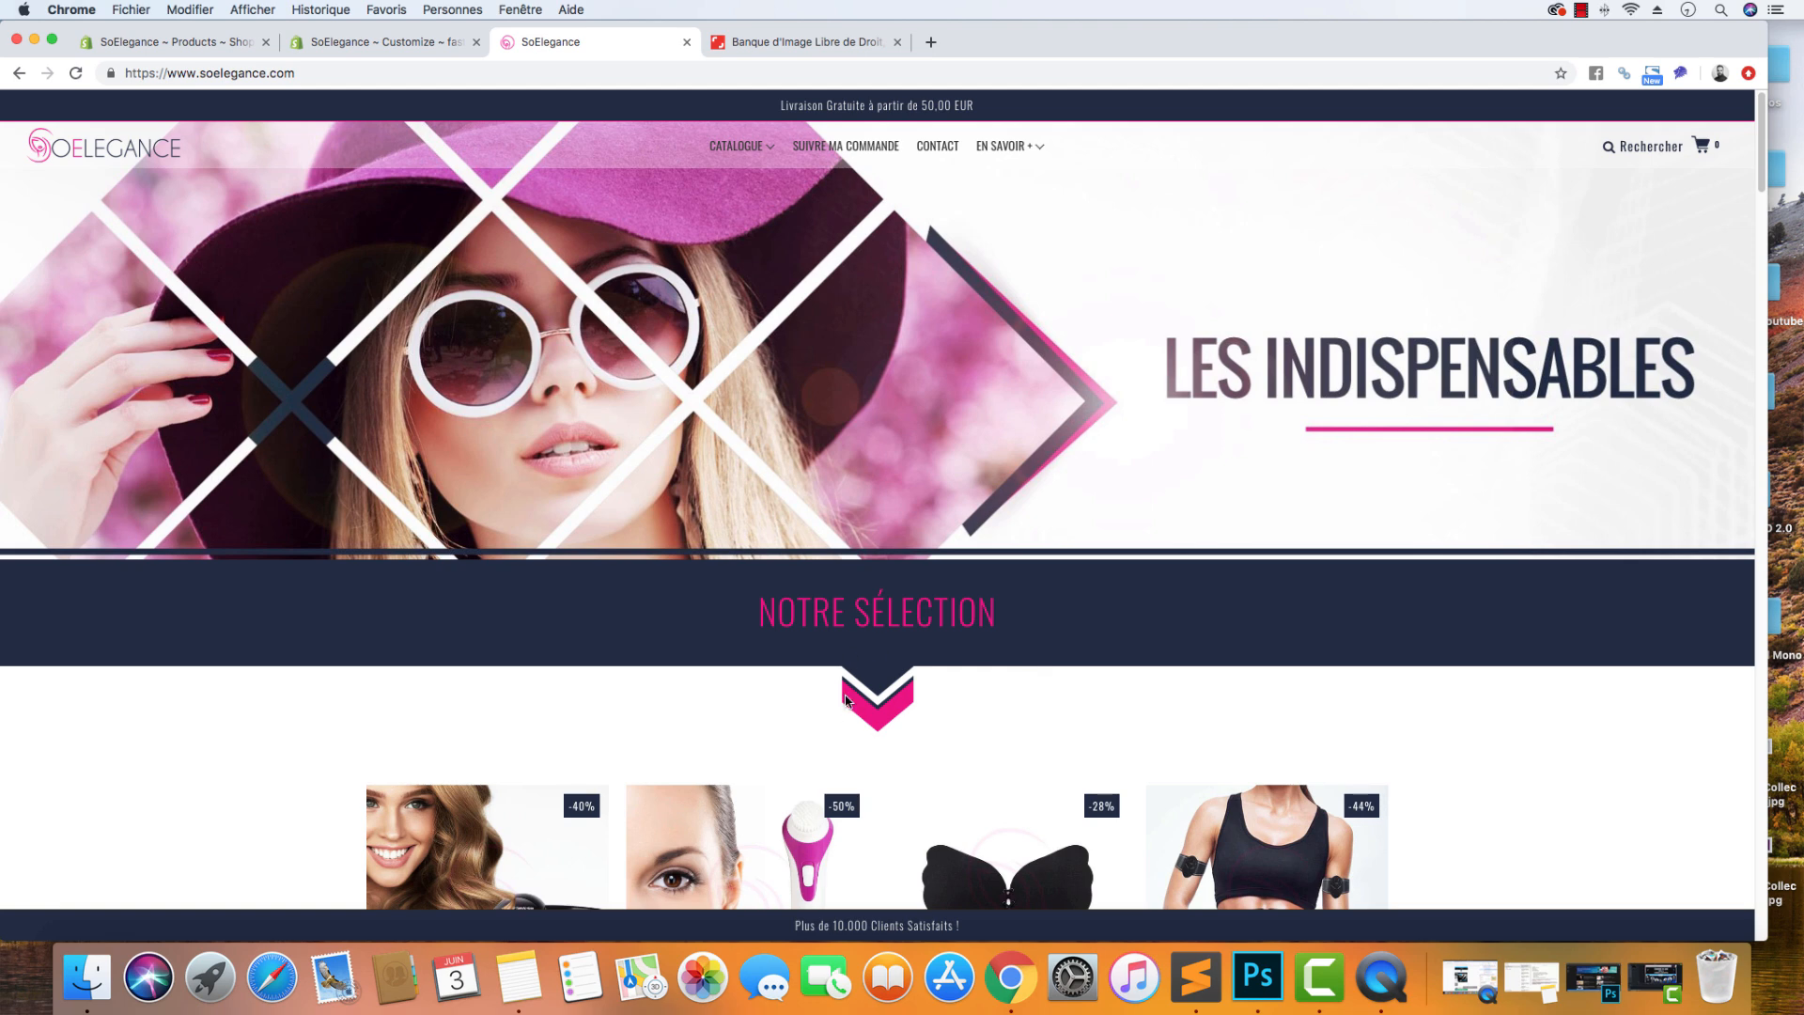
# Step: Look over the SoElegance home page, open its Notre Sélection collection page, and glance at the Collection page settings in the theme editor
pyautogui.scroll(-7, 689, 427)
pyautogui.scroll(-20, 689, 428)
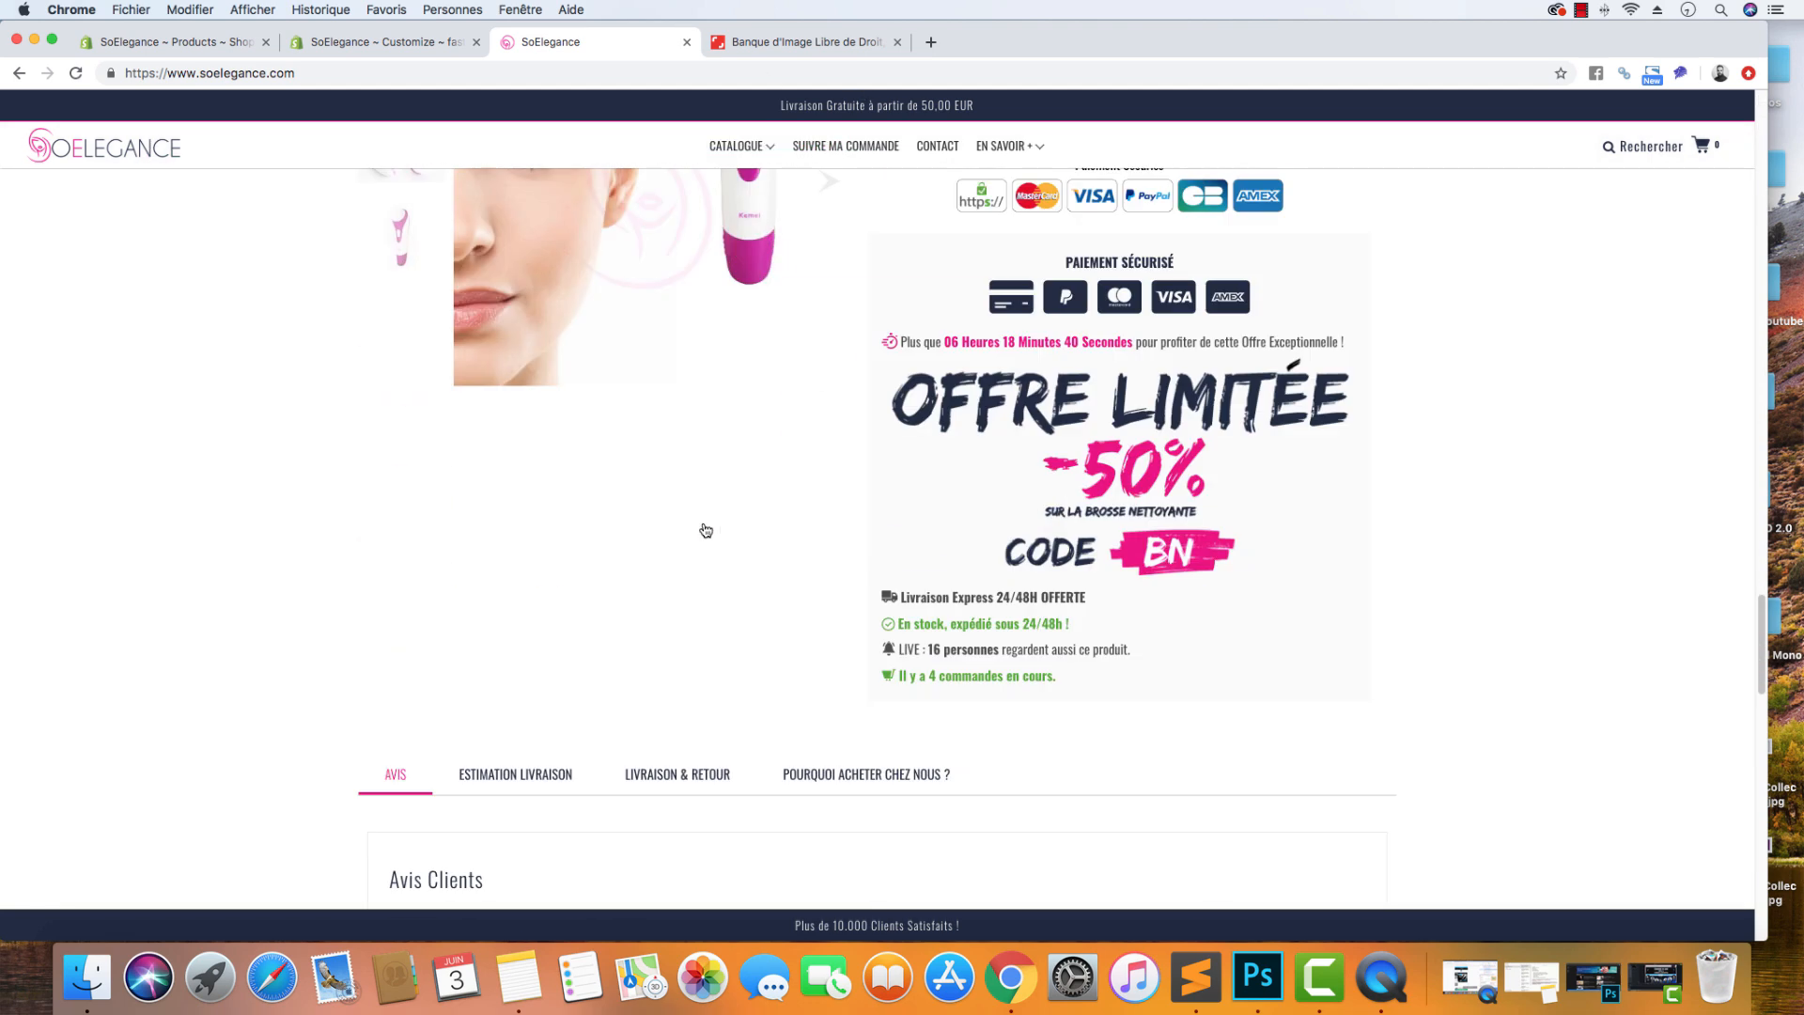
pyautogui.scroll(5, 706, 531)
pyautogui.scroll(8, 706, 531)
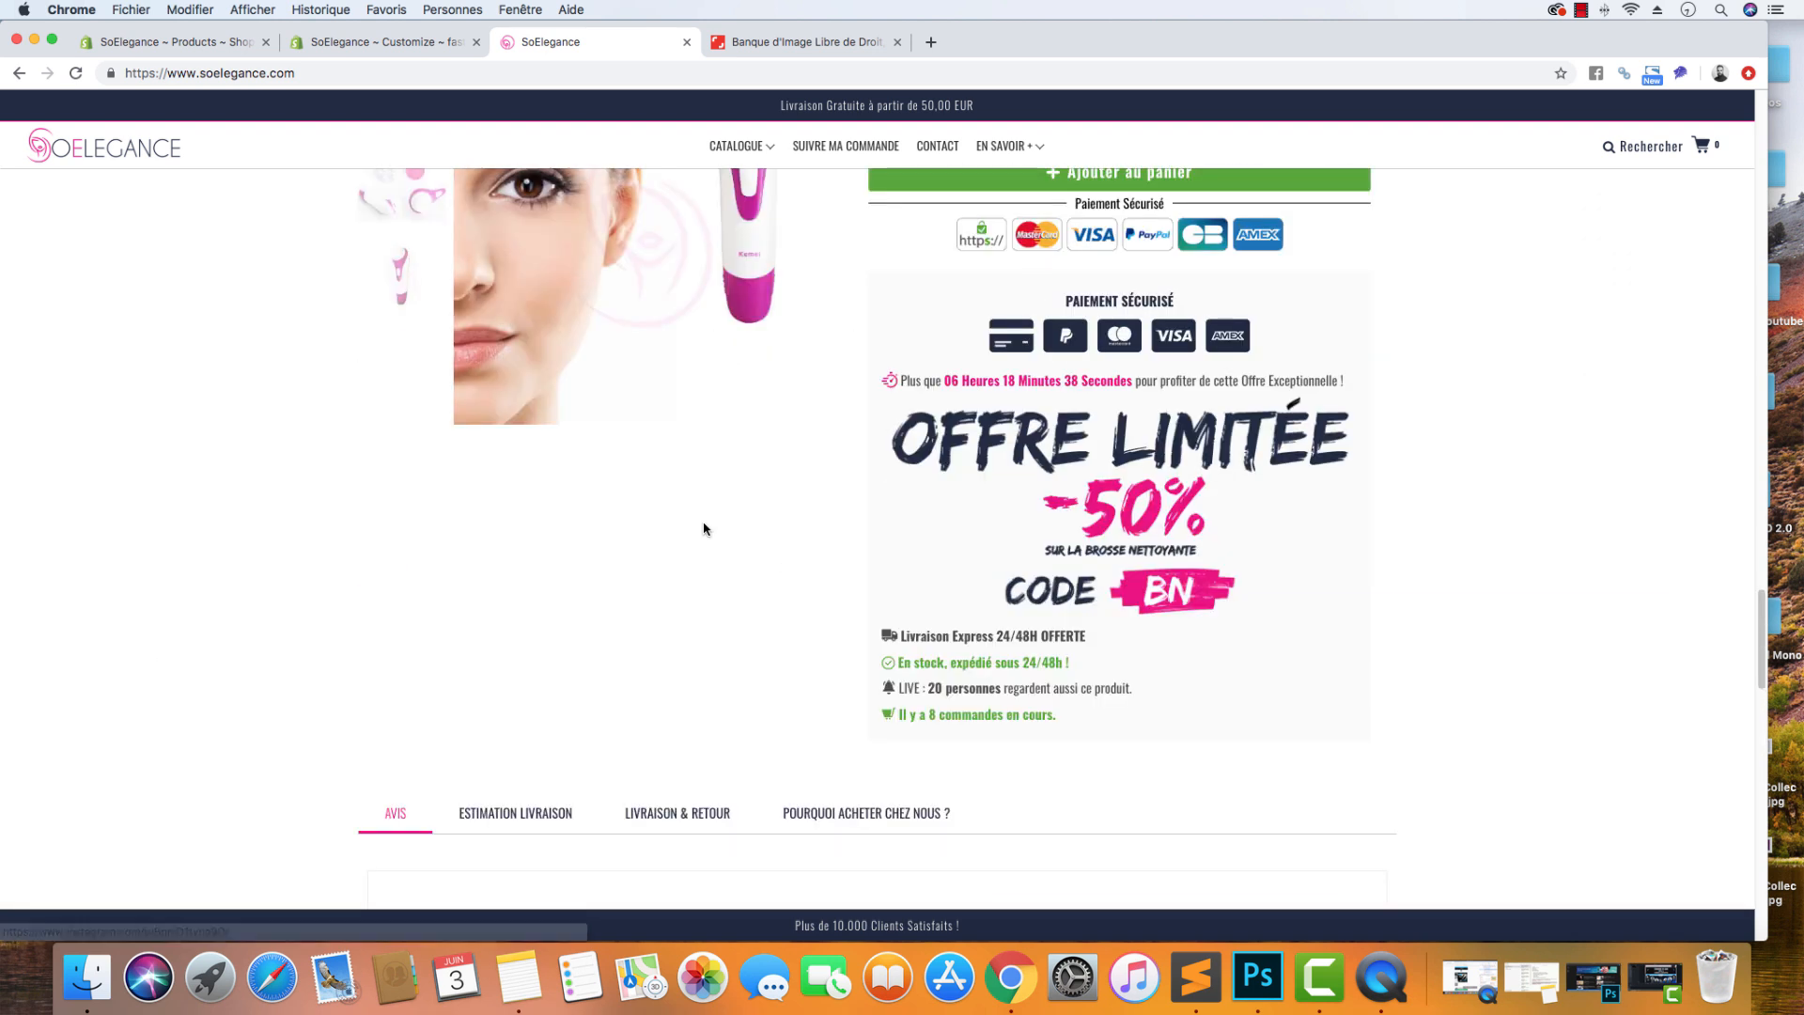
pyautogui.click(490, 384)
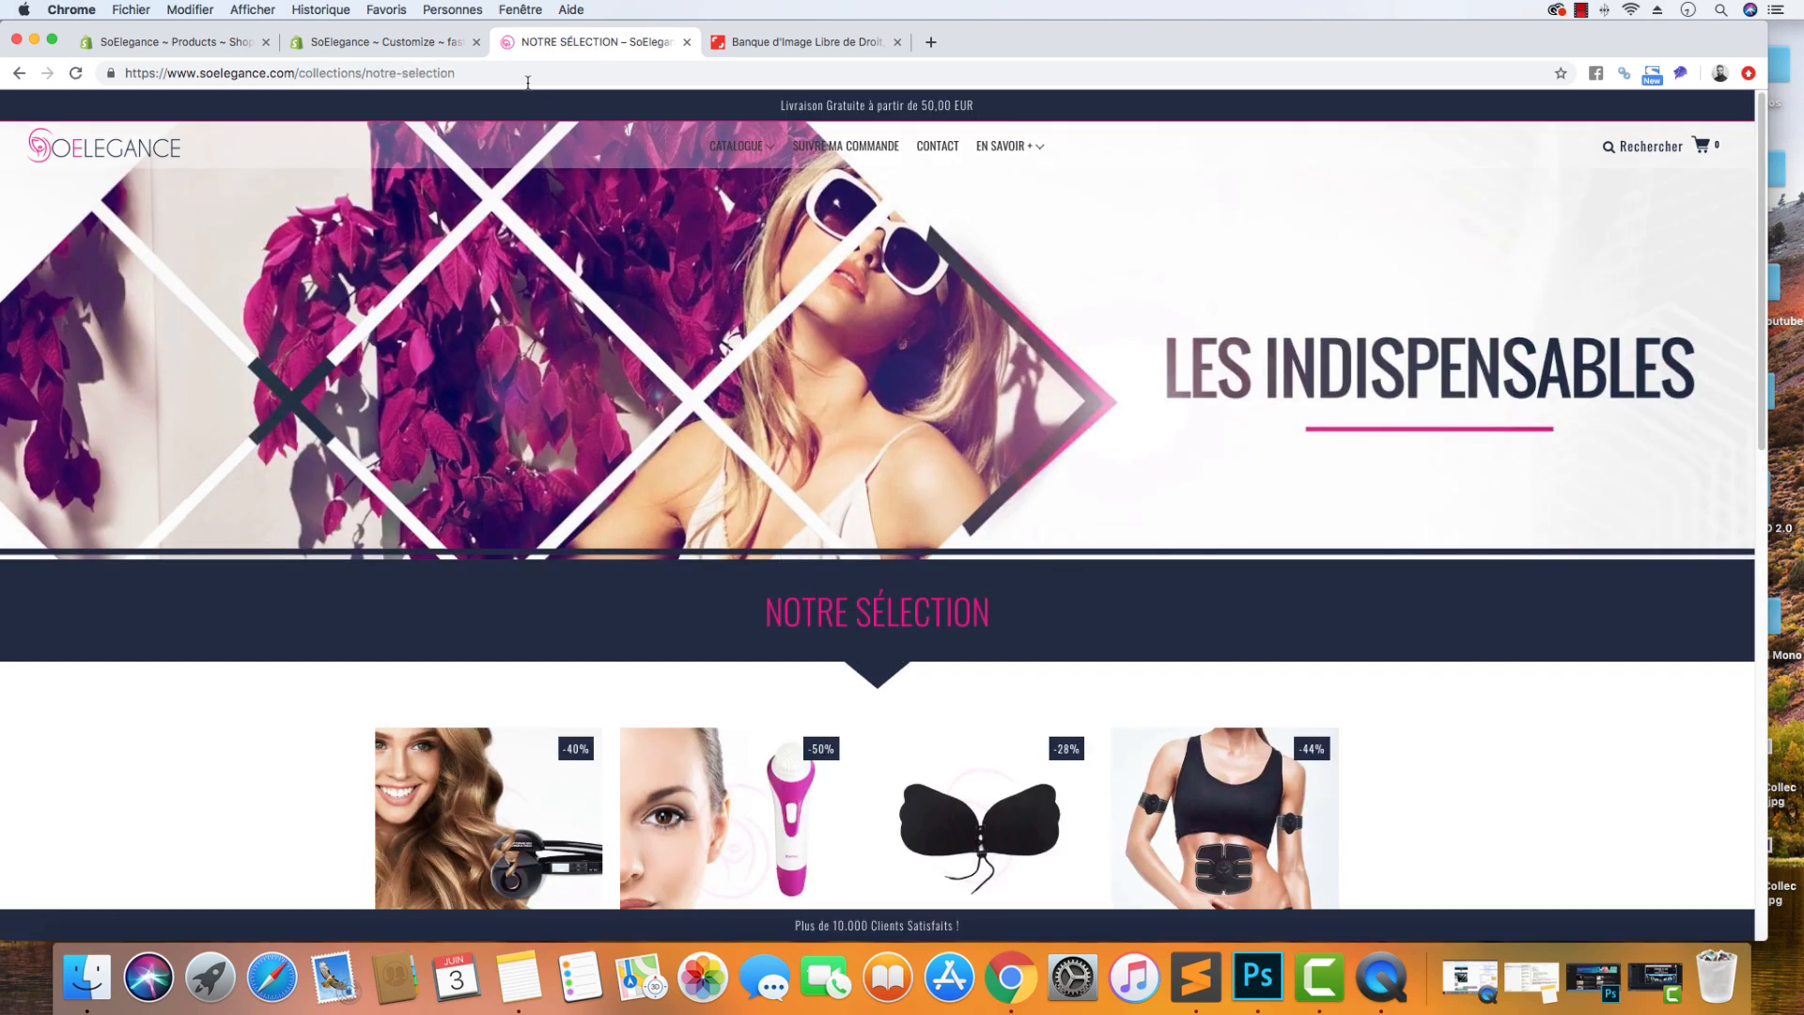
pyautogui.click(402, 49)
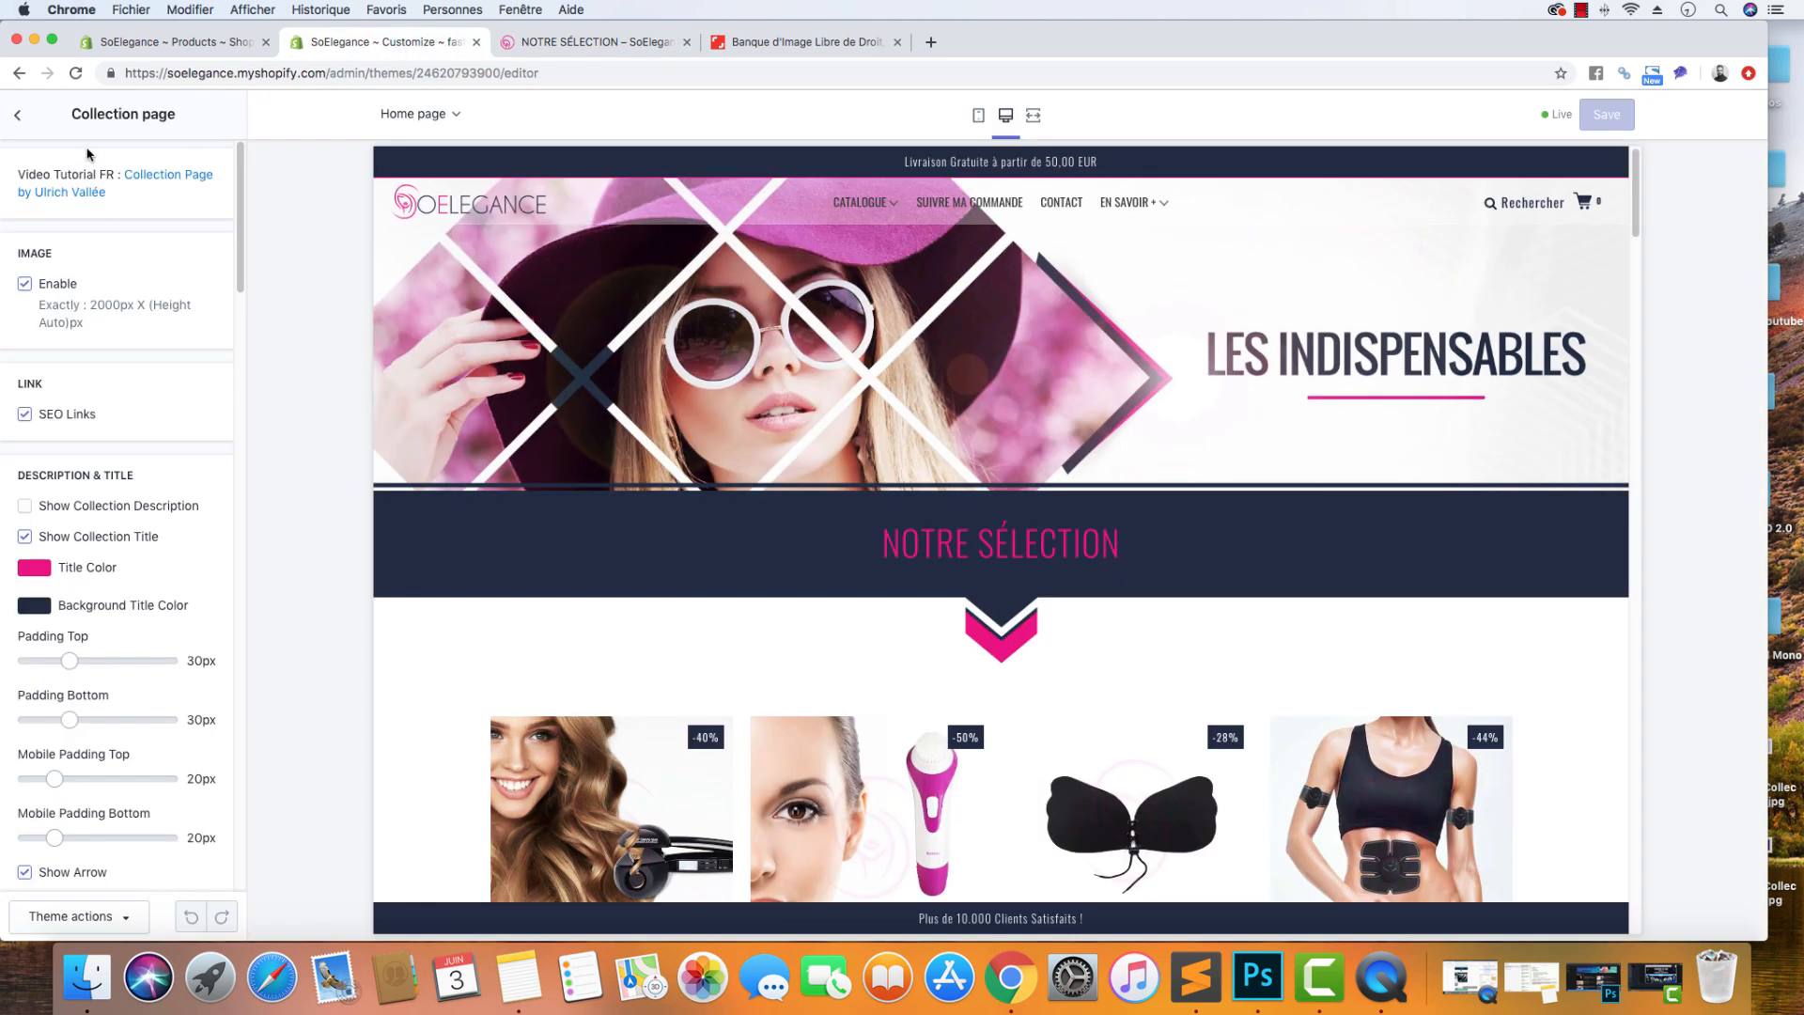
pyautogui.click(648, 38)
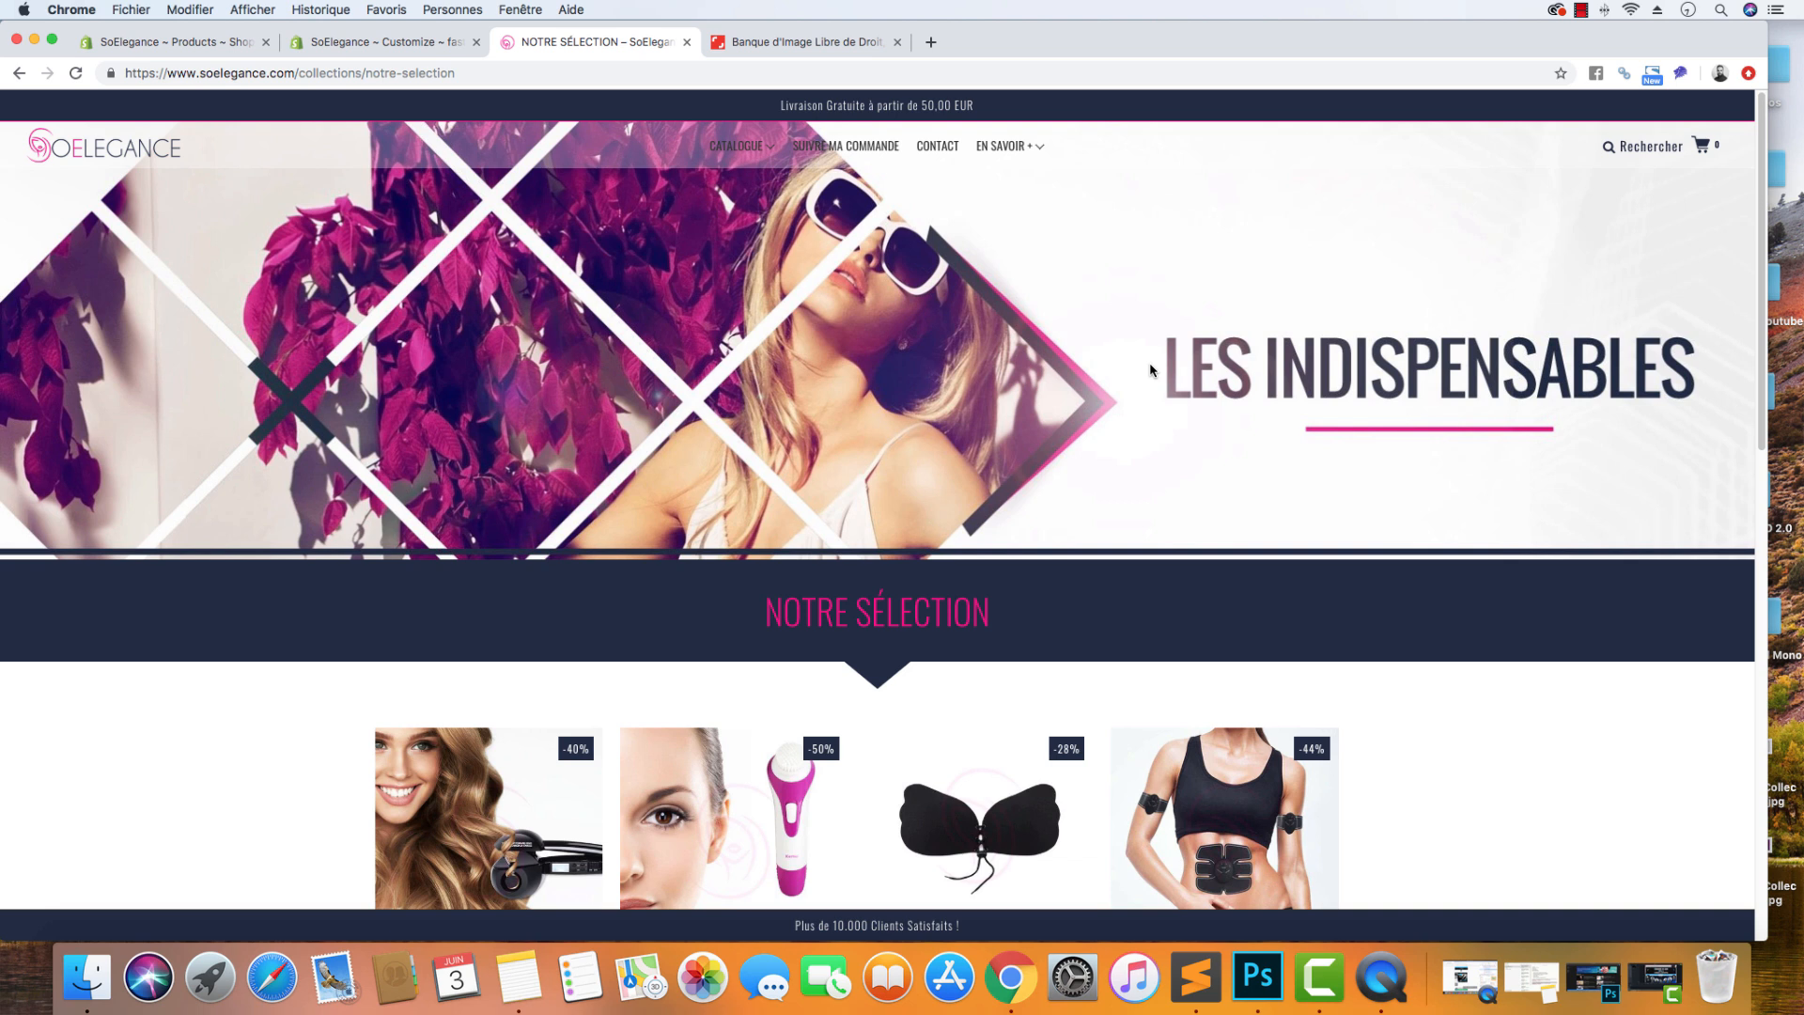
# Step: Return to the storefront's home page and examine its sections down to the Nos Collections block
pyautogui.click(47, 169)
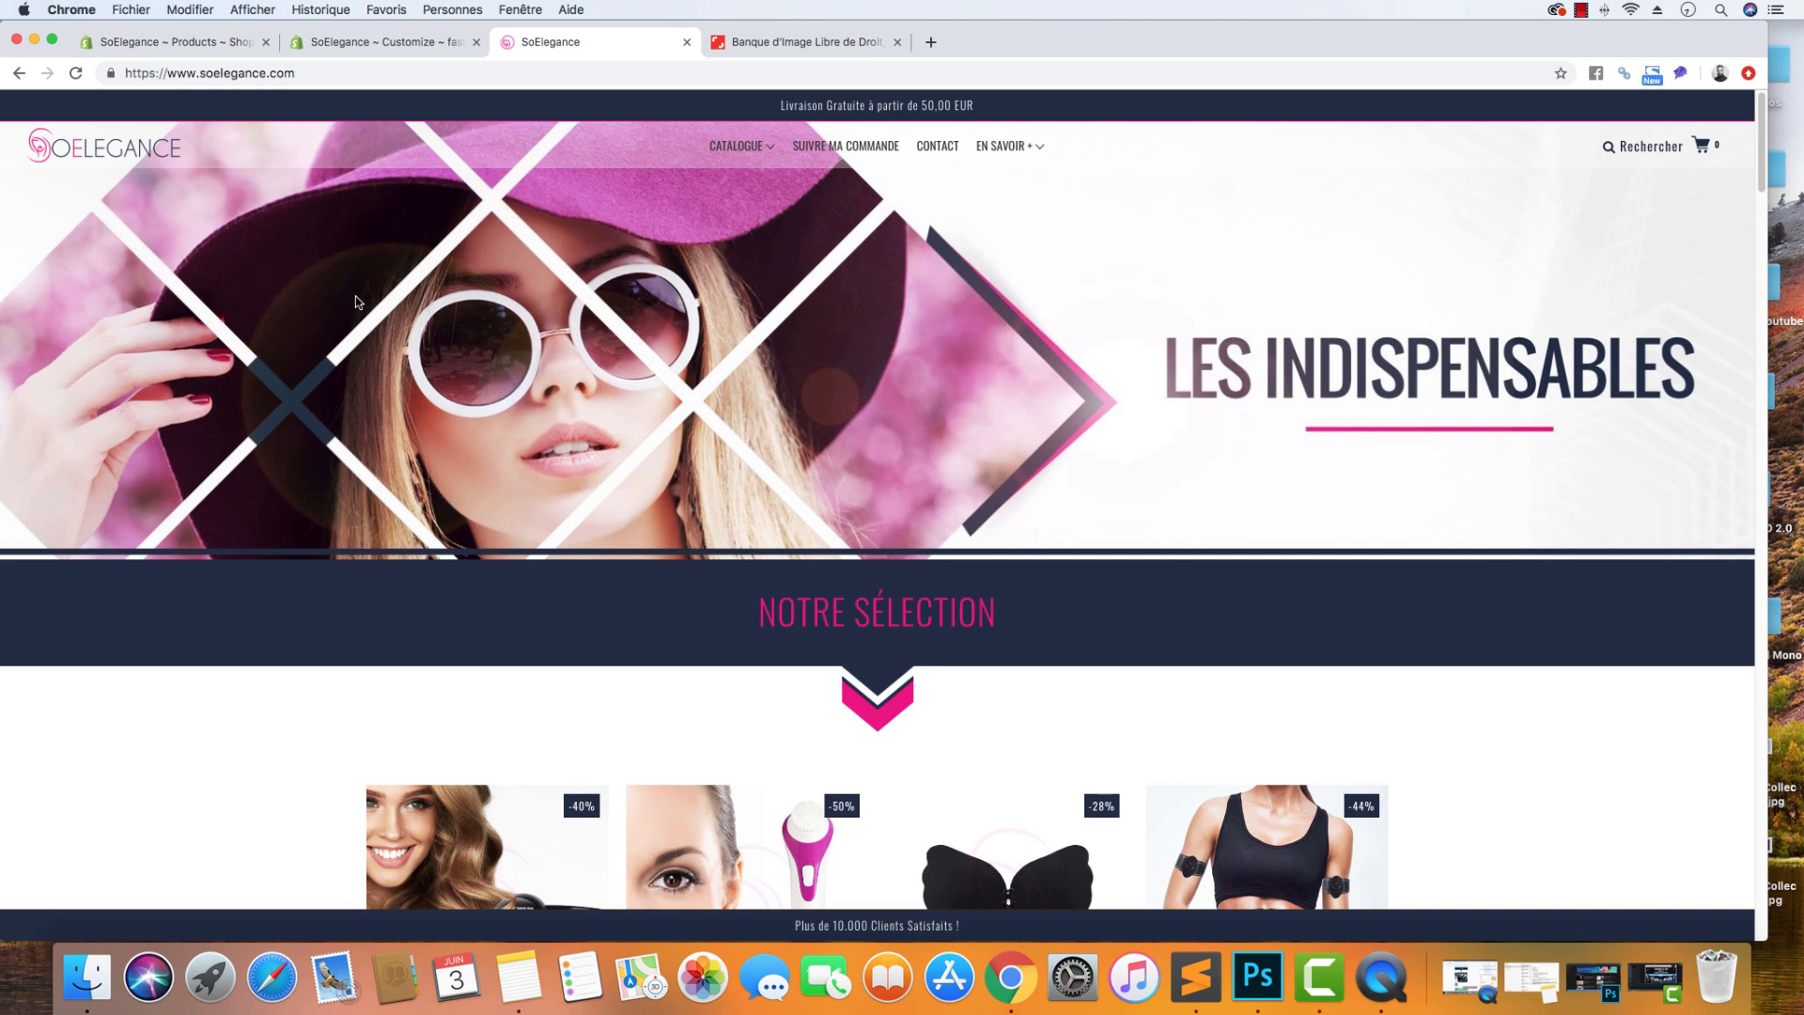
pyautogui.scroll(-10, 246, 414)
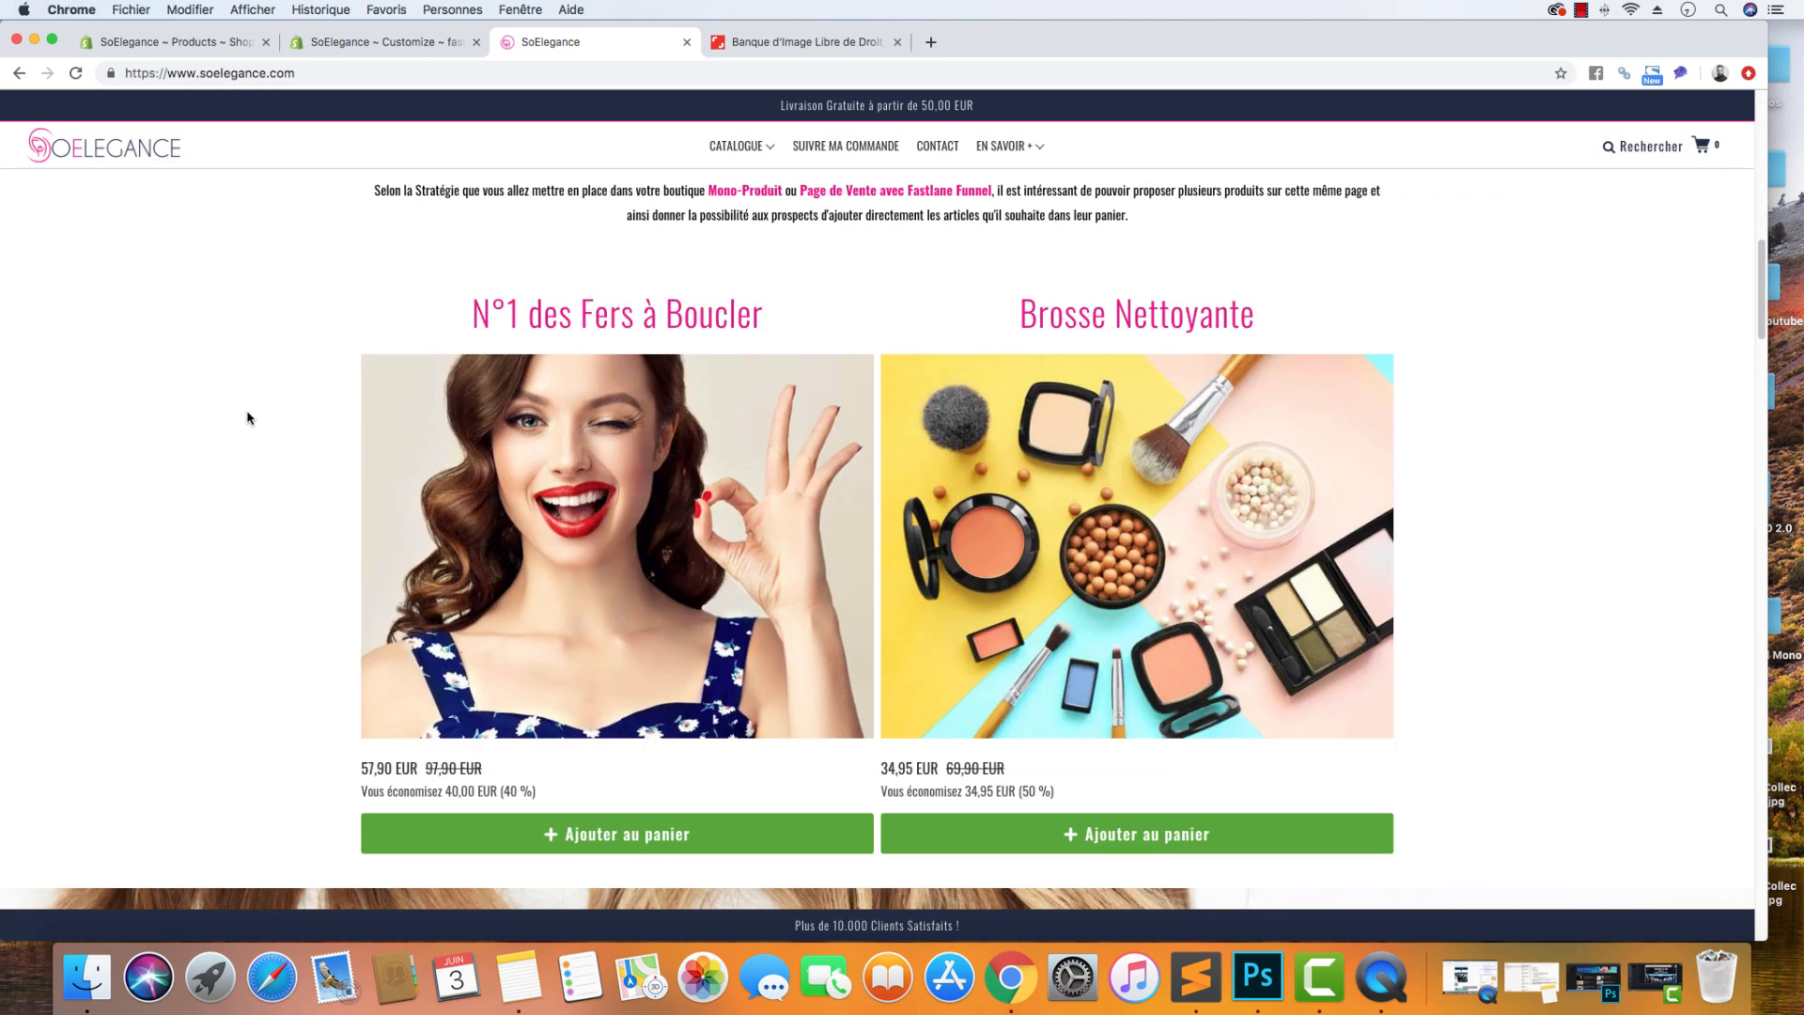
pyautogui.scroll(10, 247, 417)
pyautogui.scroll(-3, 250, 417)
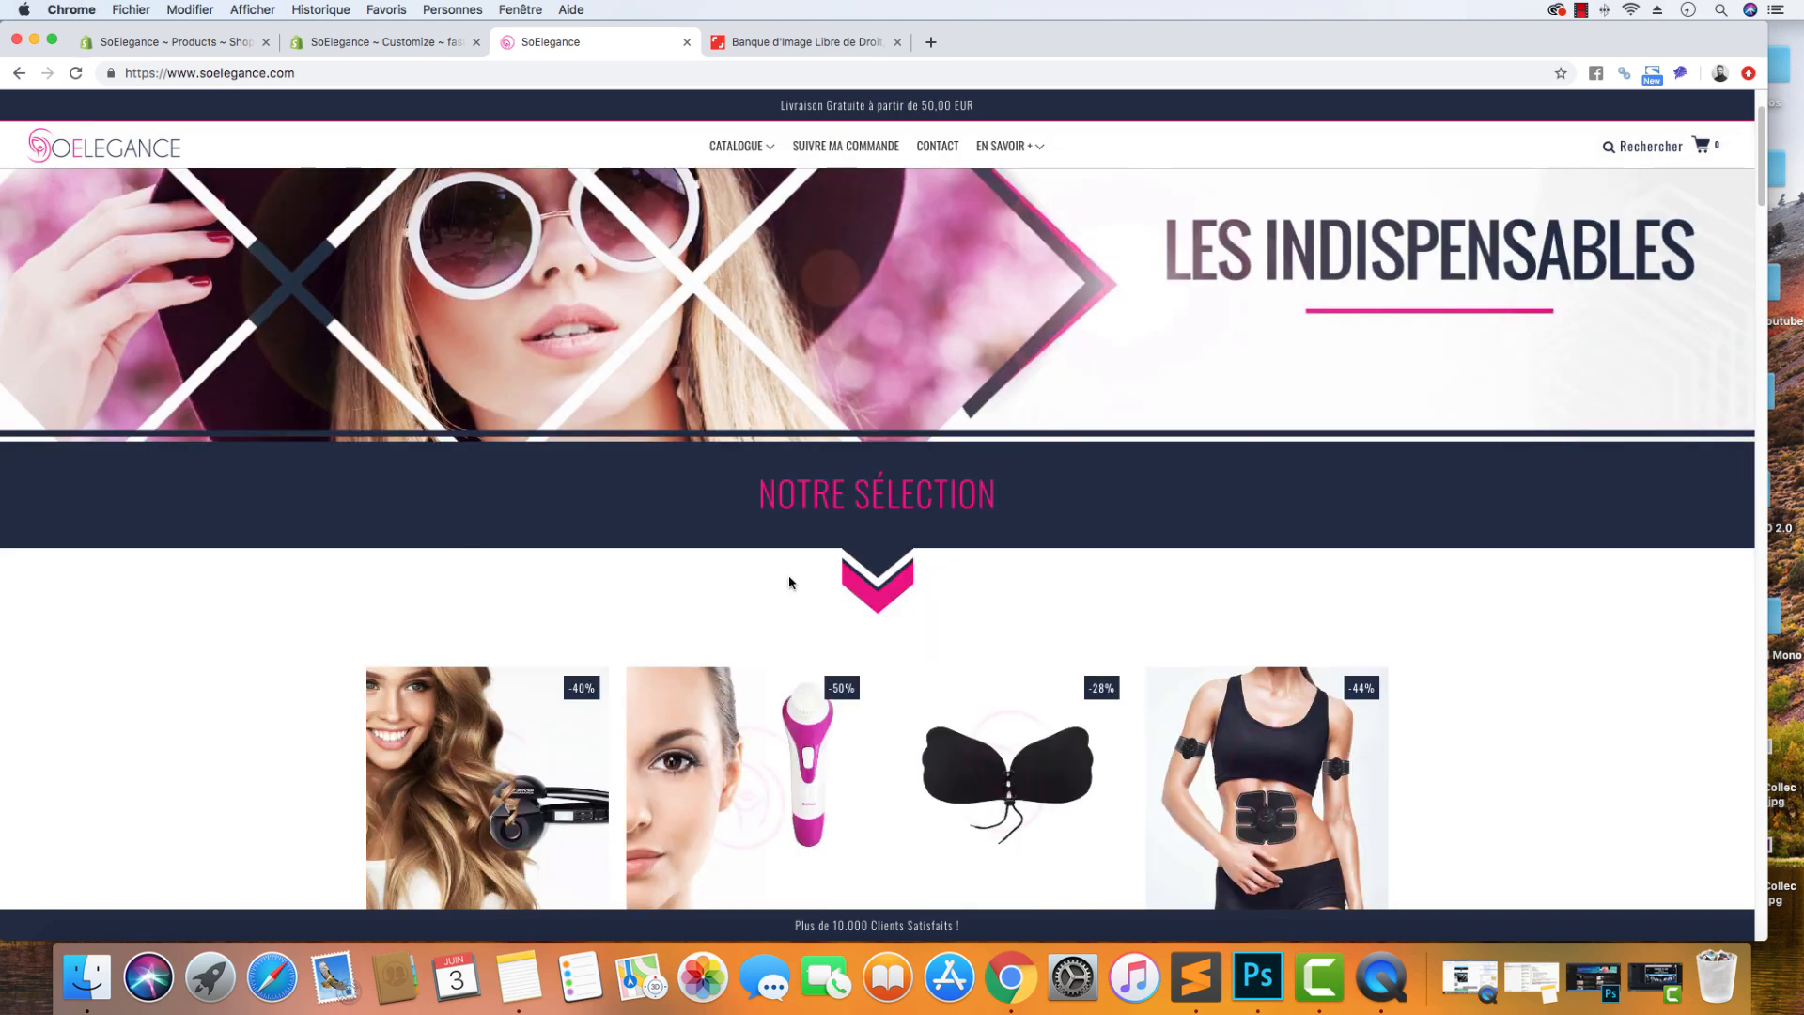
pyautogui.scroll(-20, 310, 630)
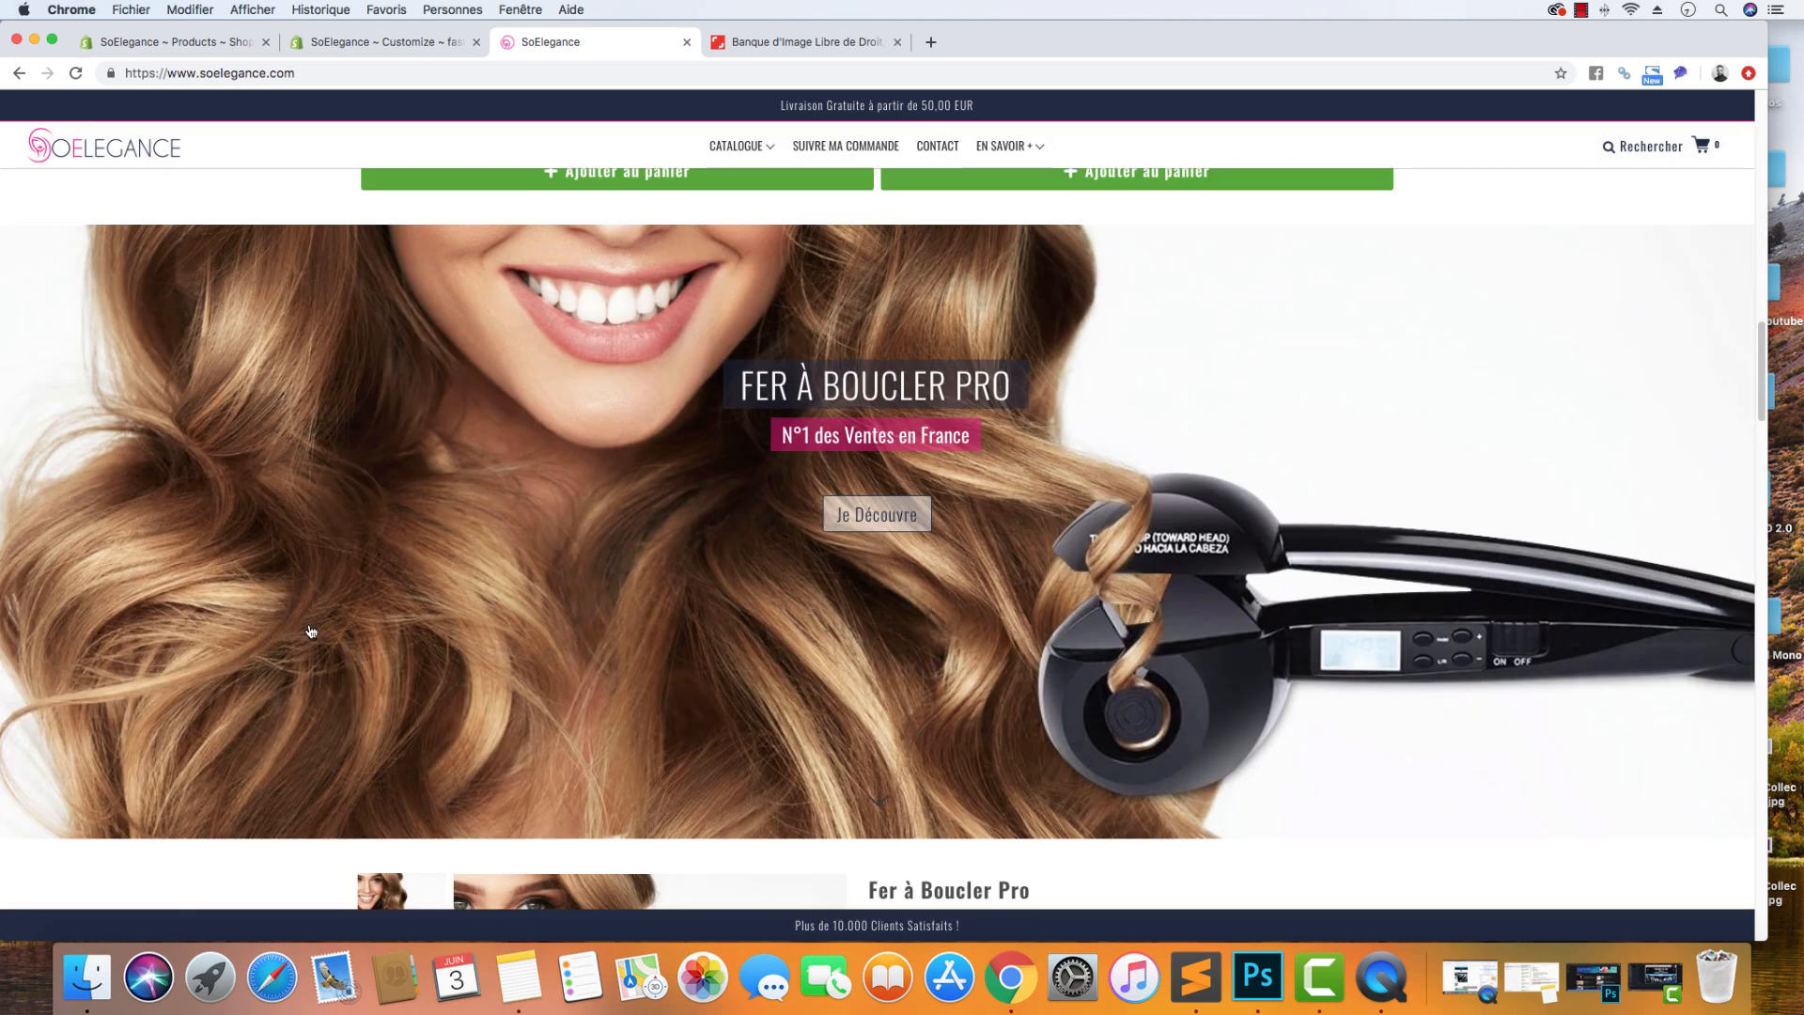
pyautogui.scroll(-9, 310, 629)
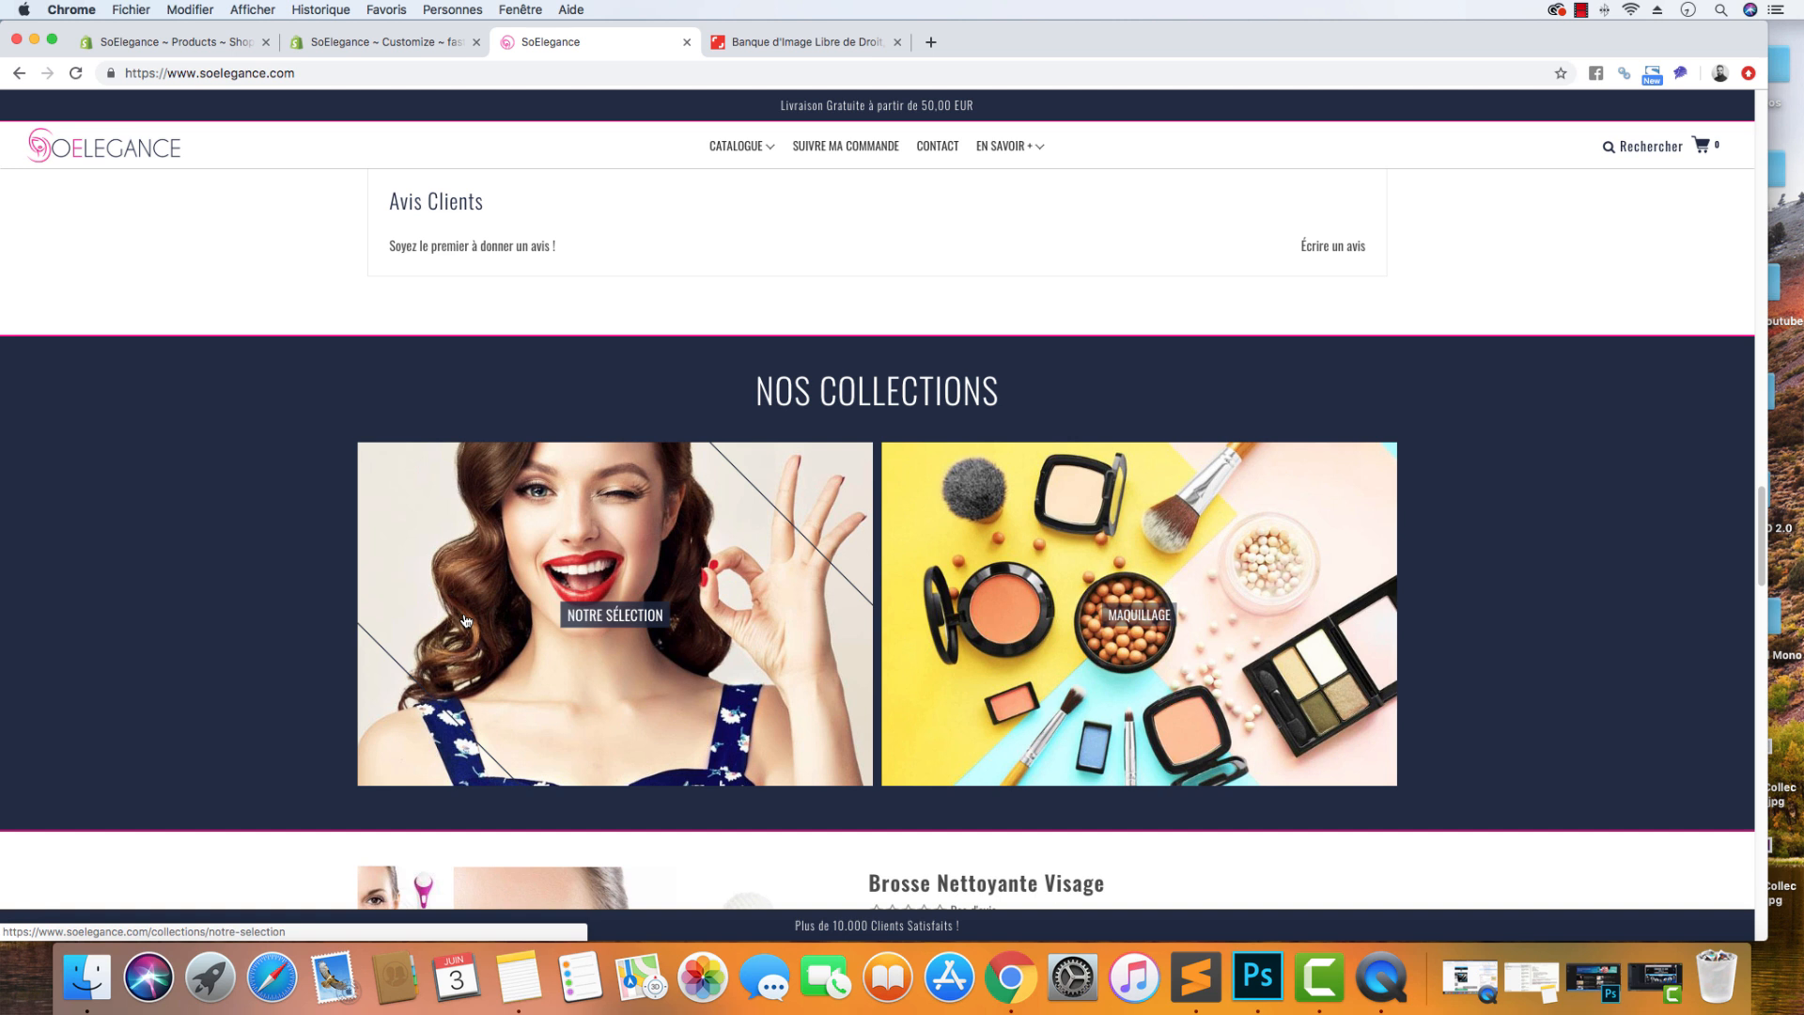
# Step: In the theme editor, review the section types available to add to the home page and open the existing Featured Collections section's settings
pyautogui.click(362, 42)
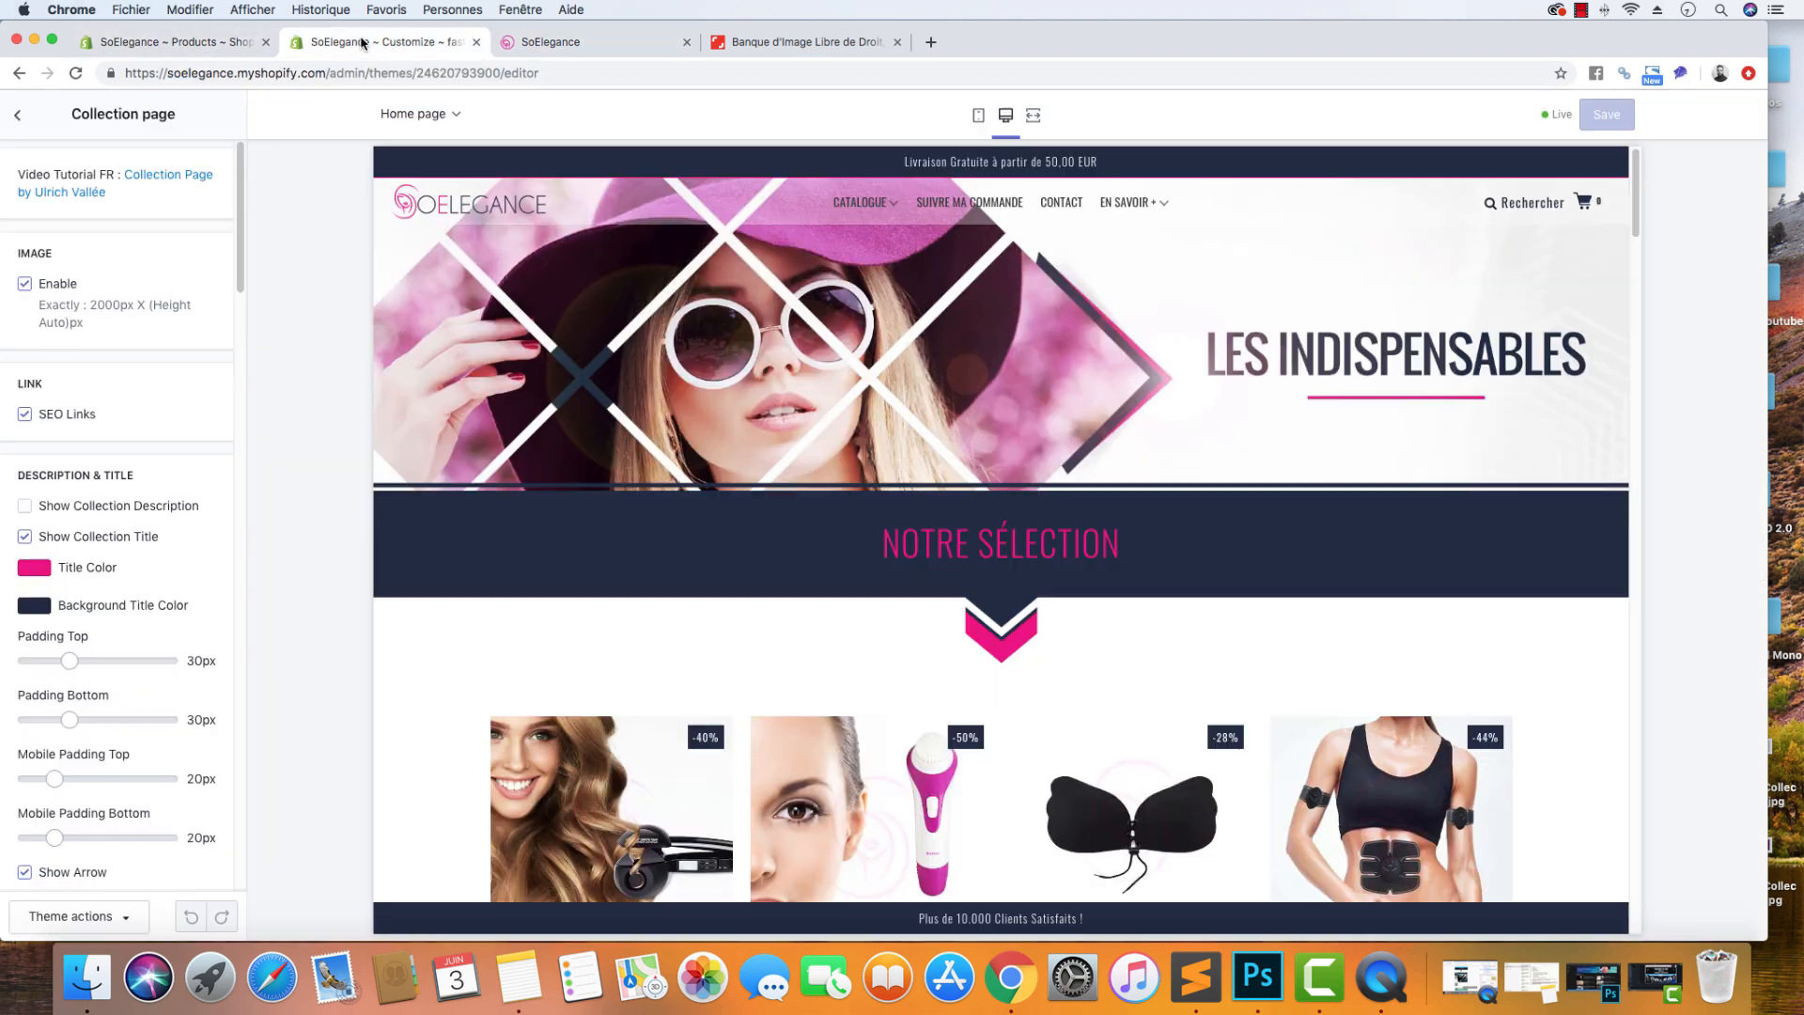
pyautogui.click(17, 115)
pyautogui.click(63, 160)
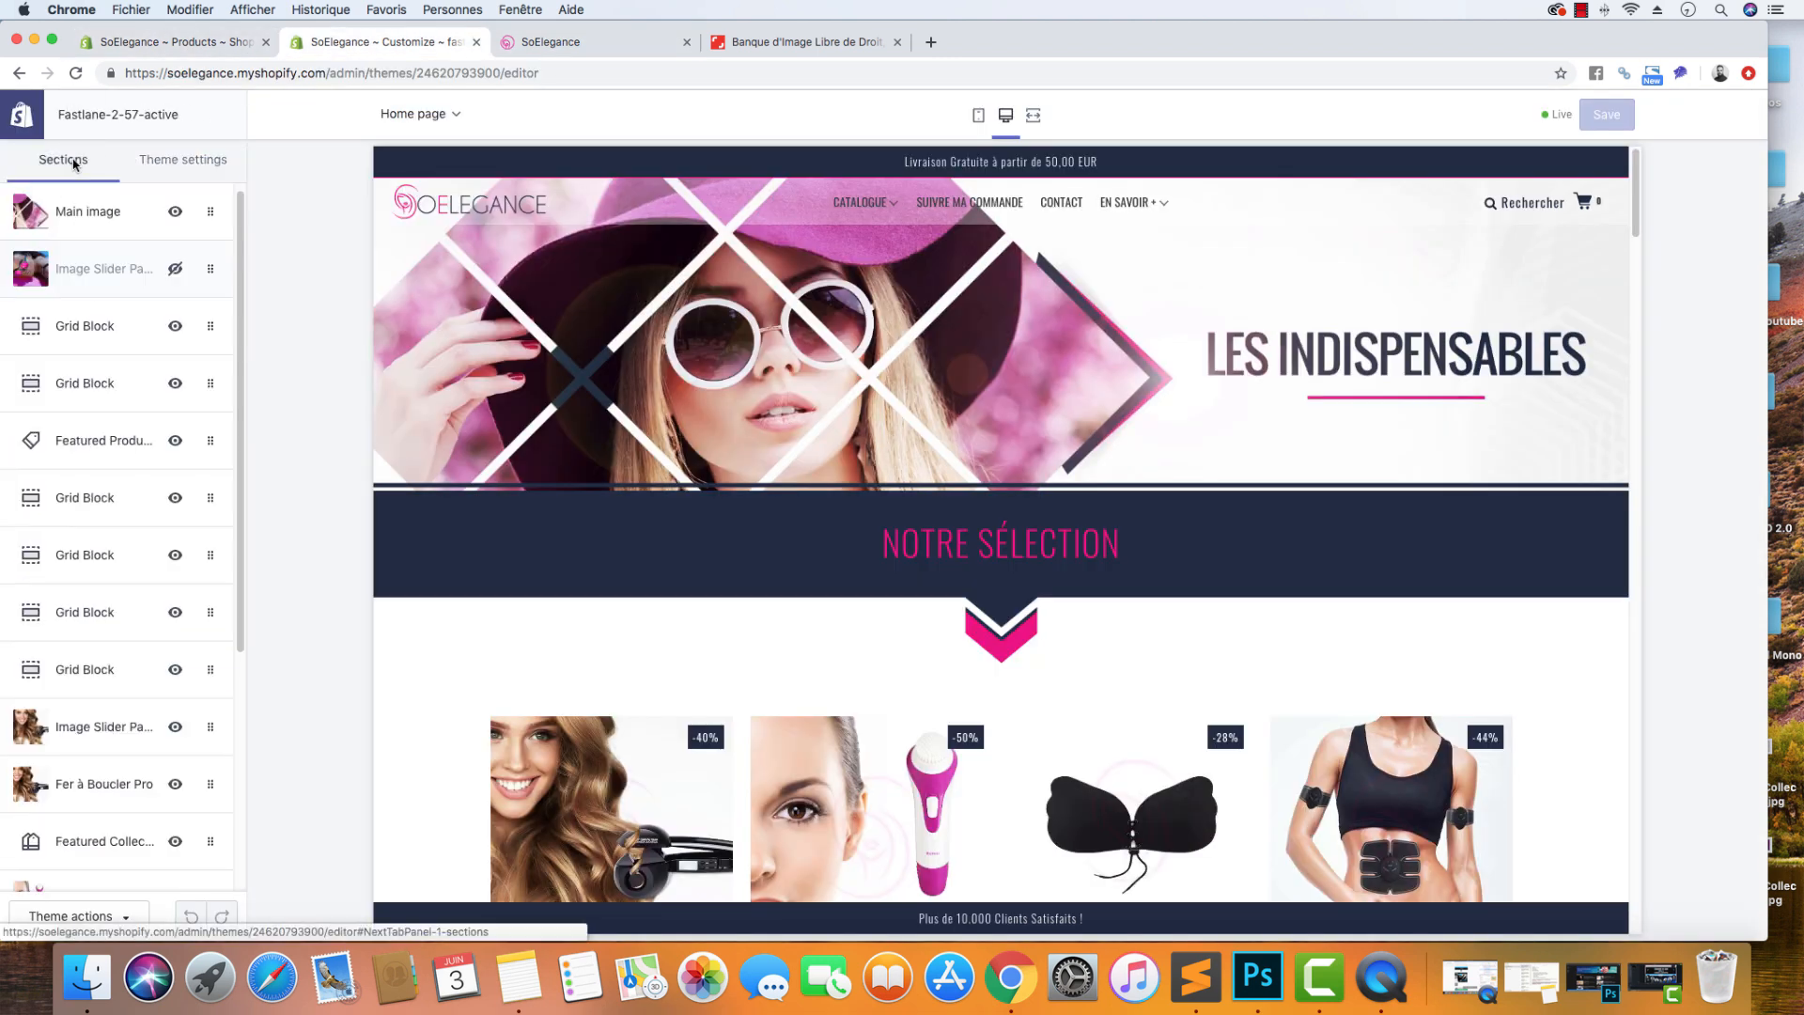
pyautogui.scroll(-15, 607, 474)
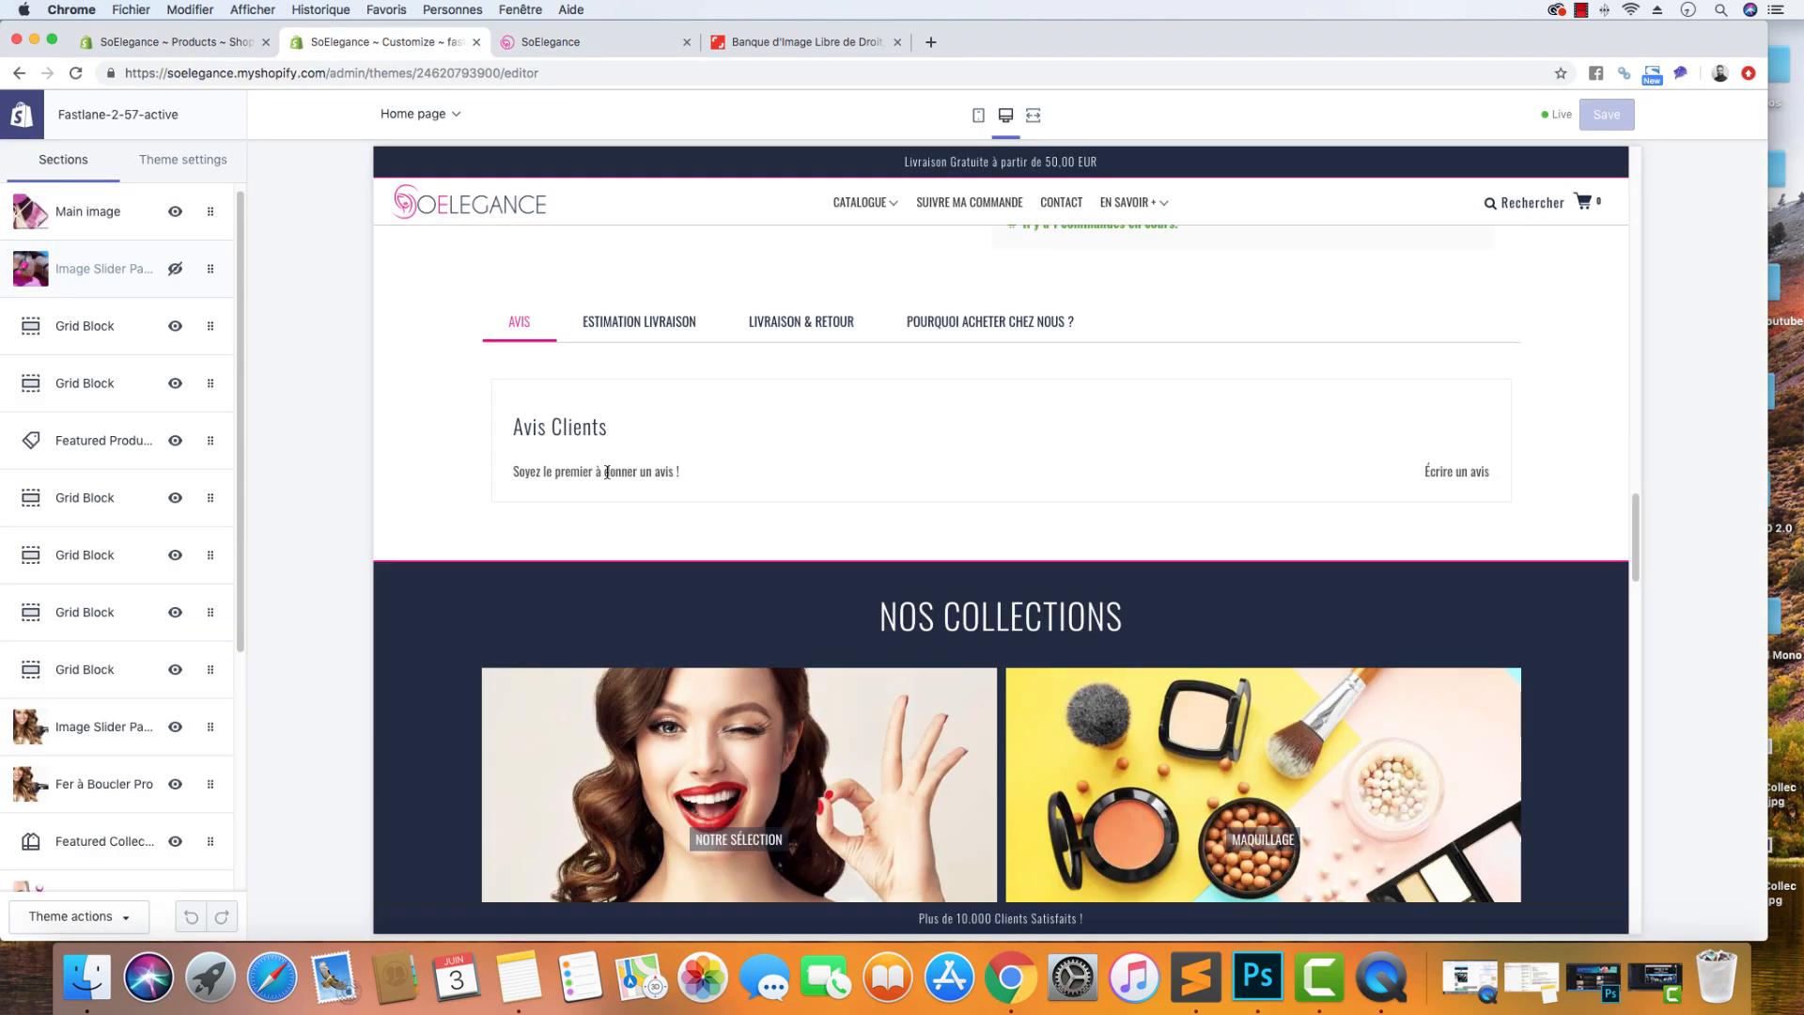
pyautogui.scroll(3, 607, 477)
pyautogui.scroll(-5, 78, 563)
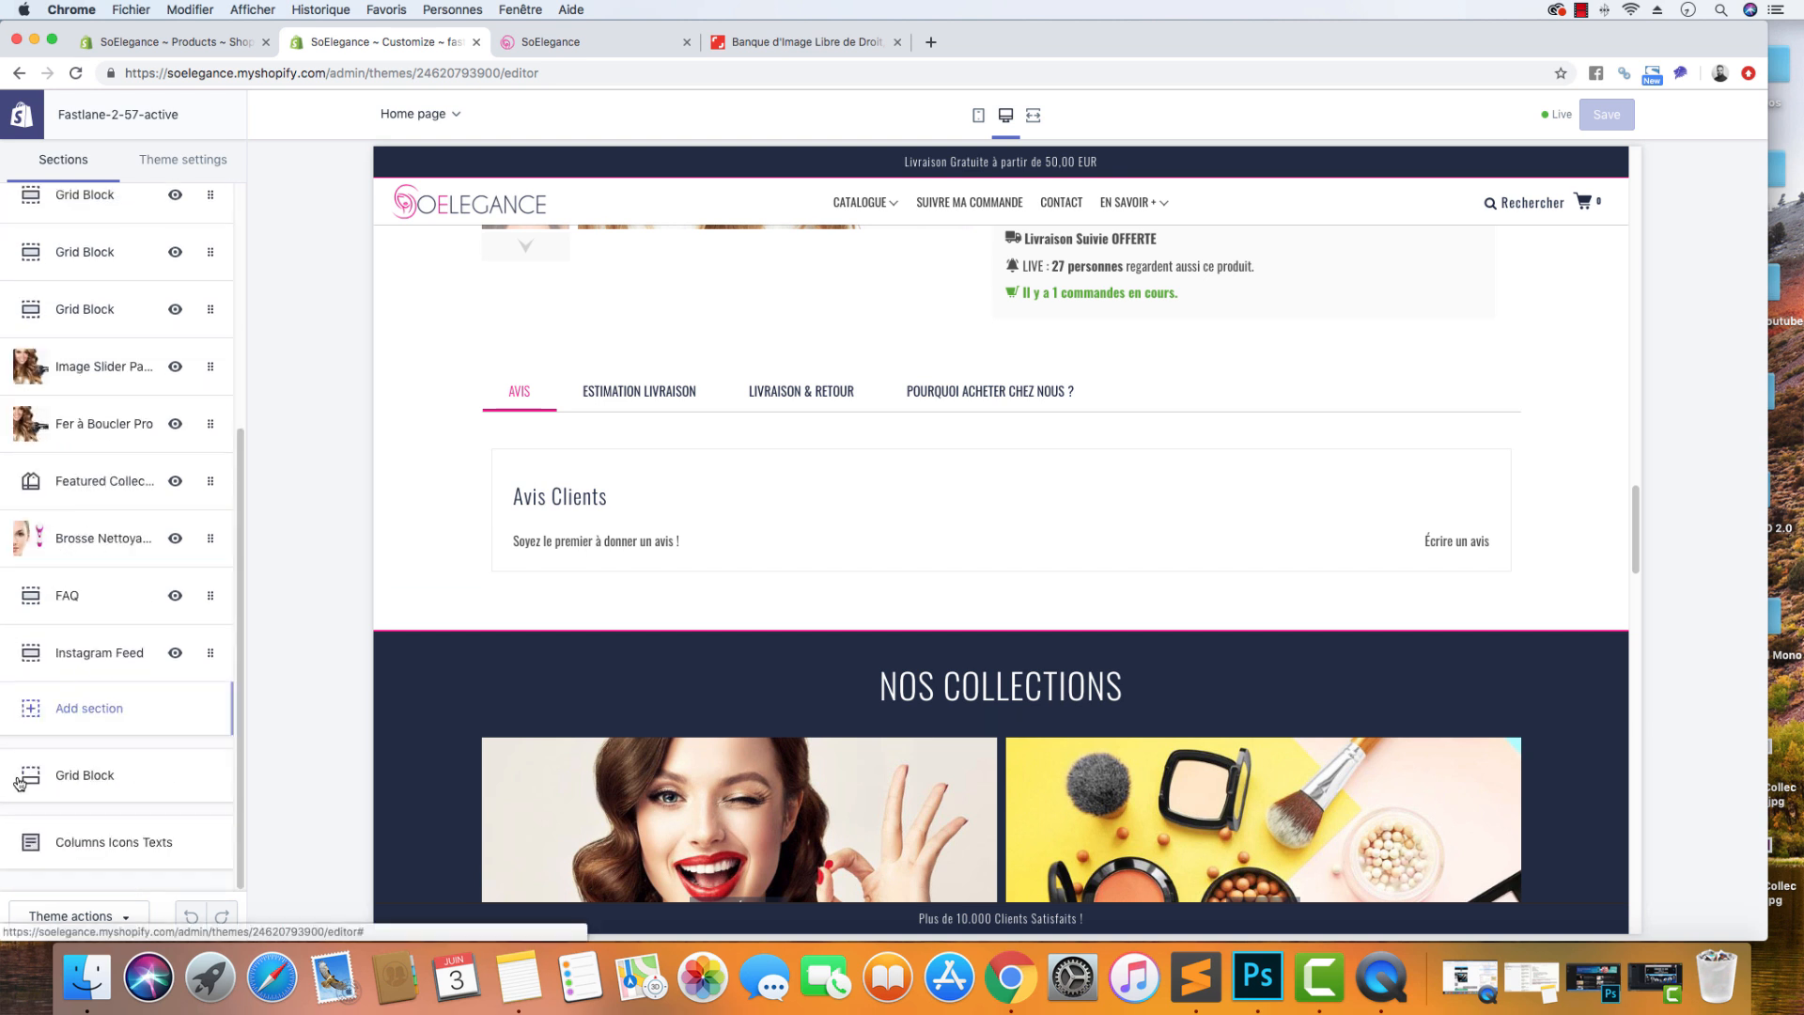
pyautogui.click(87, 711)
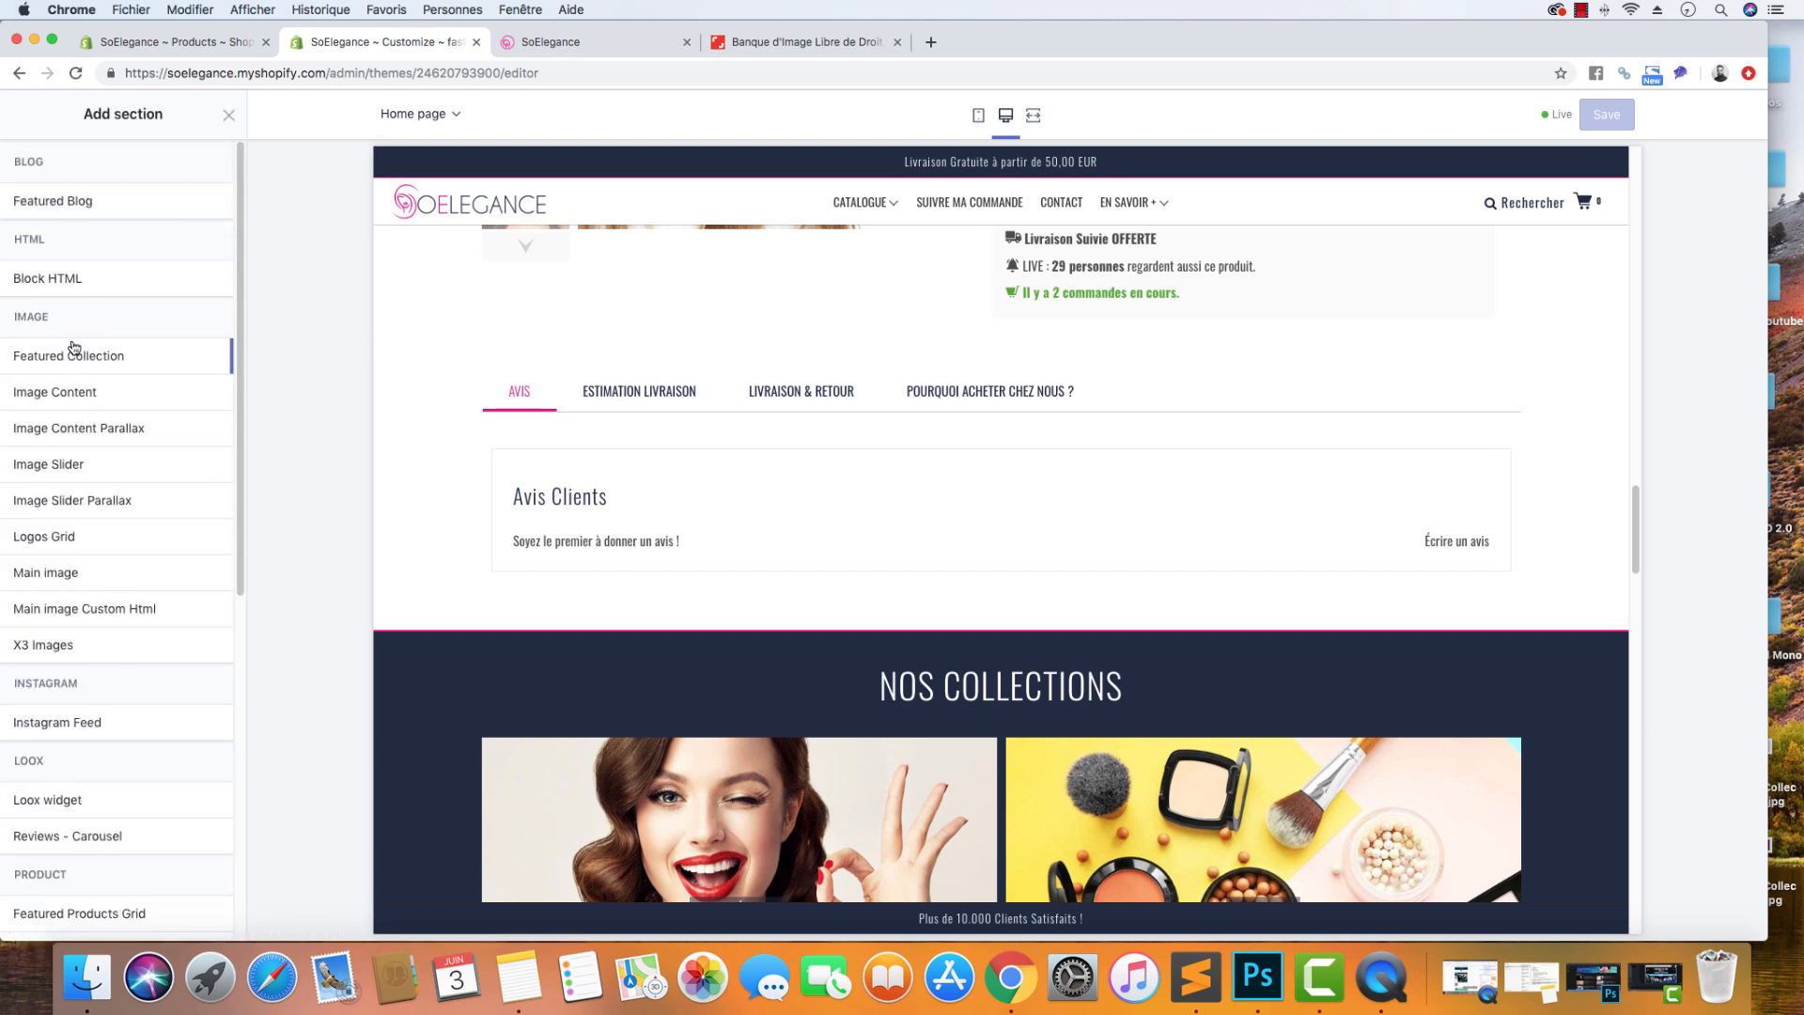
pyautogui.click(229, 115)
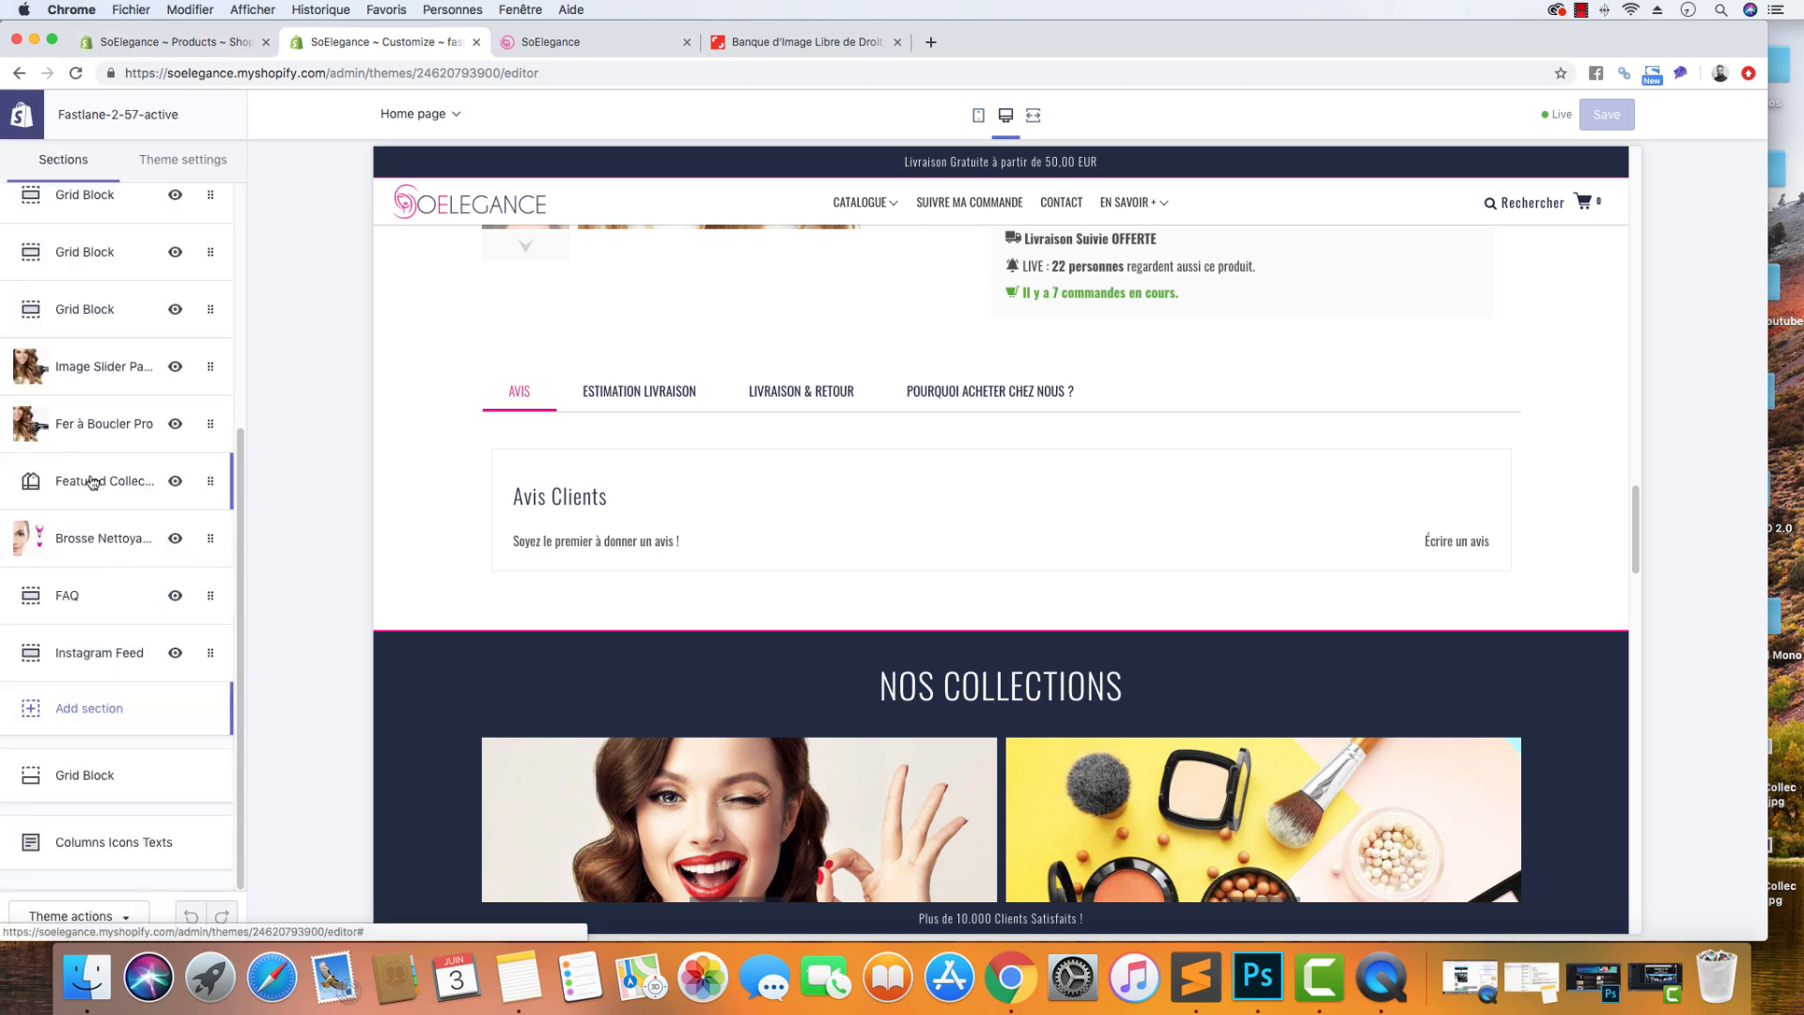
pyautogui.click(91, 482)
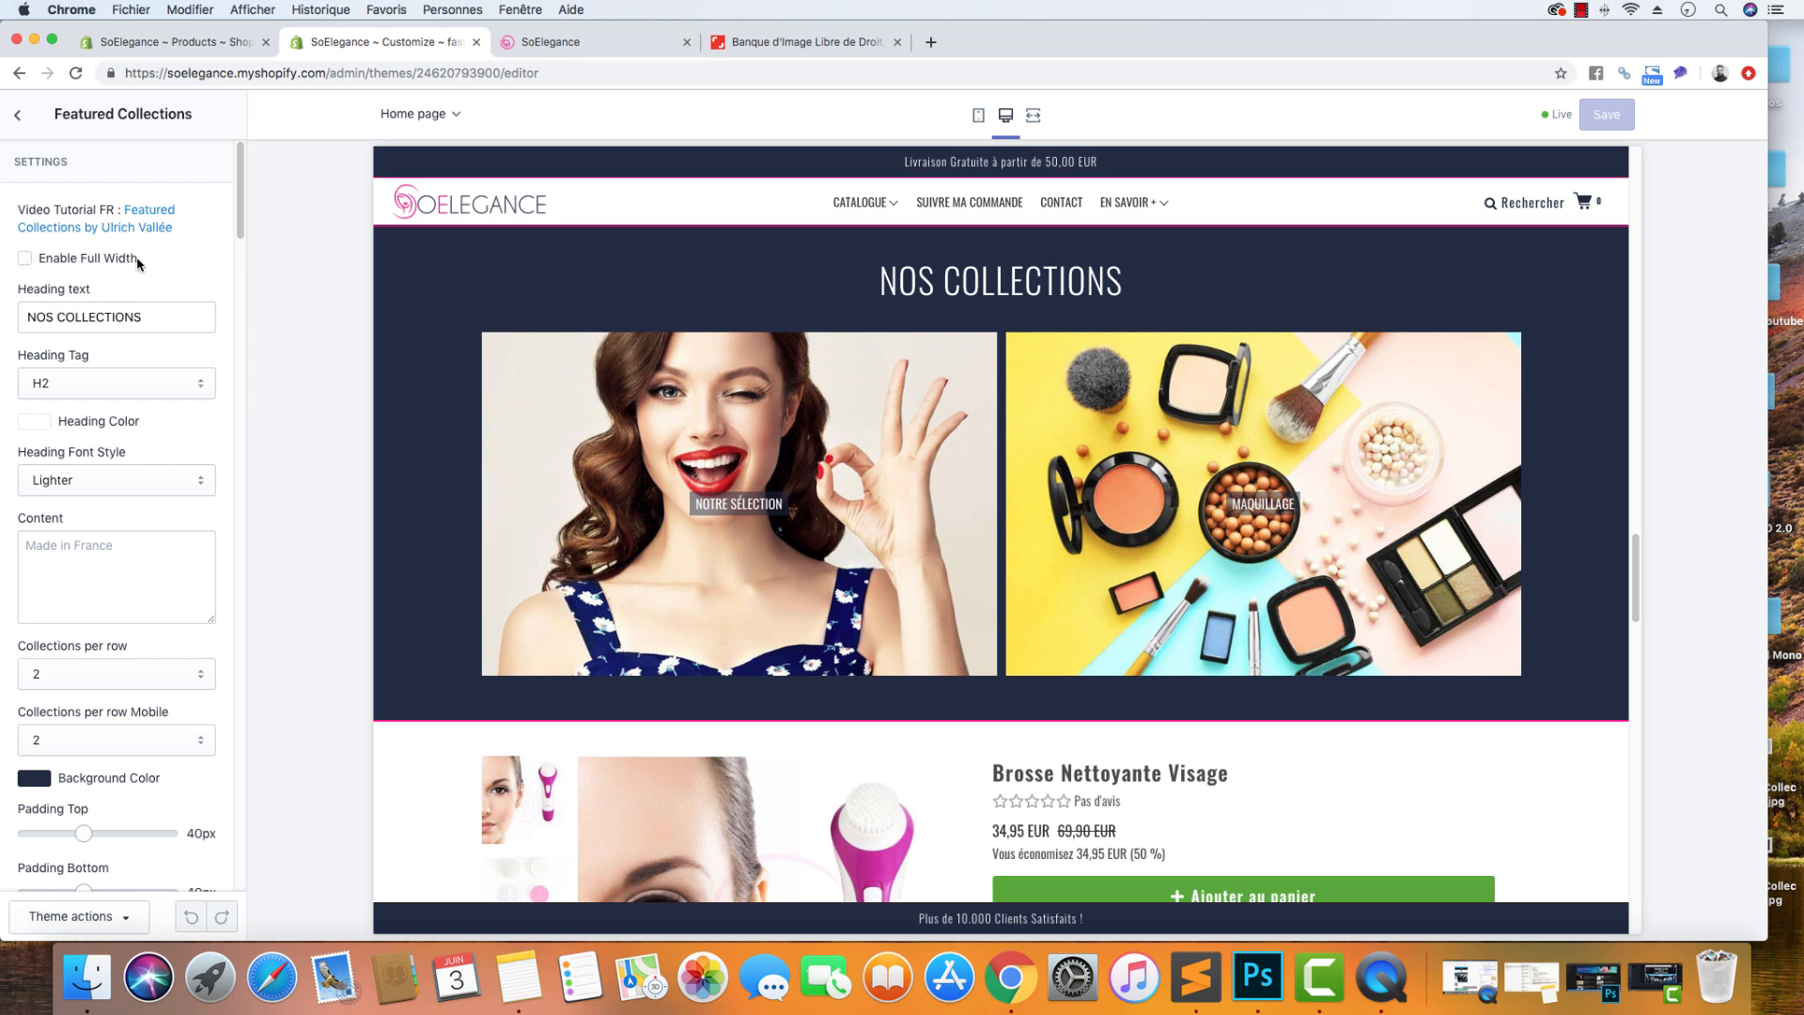
# Step: Switch to Finder and point out the full-width and non-full-width PSD templates in the Featured_Collection_Section folder, checking them against the Enable Full Width option
pyautogui.press('super+Tab')
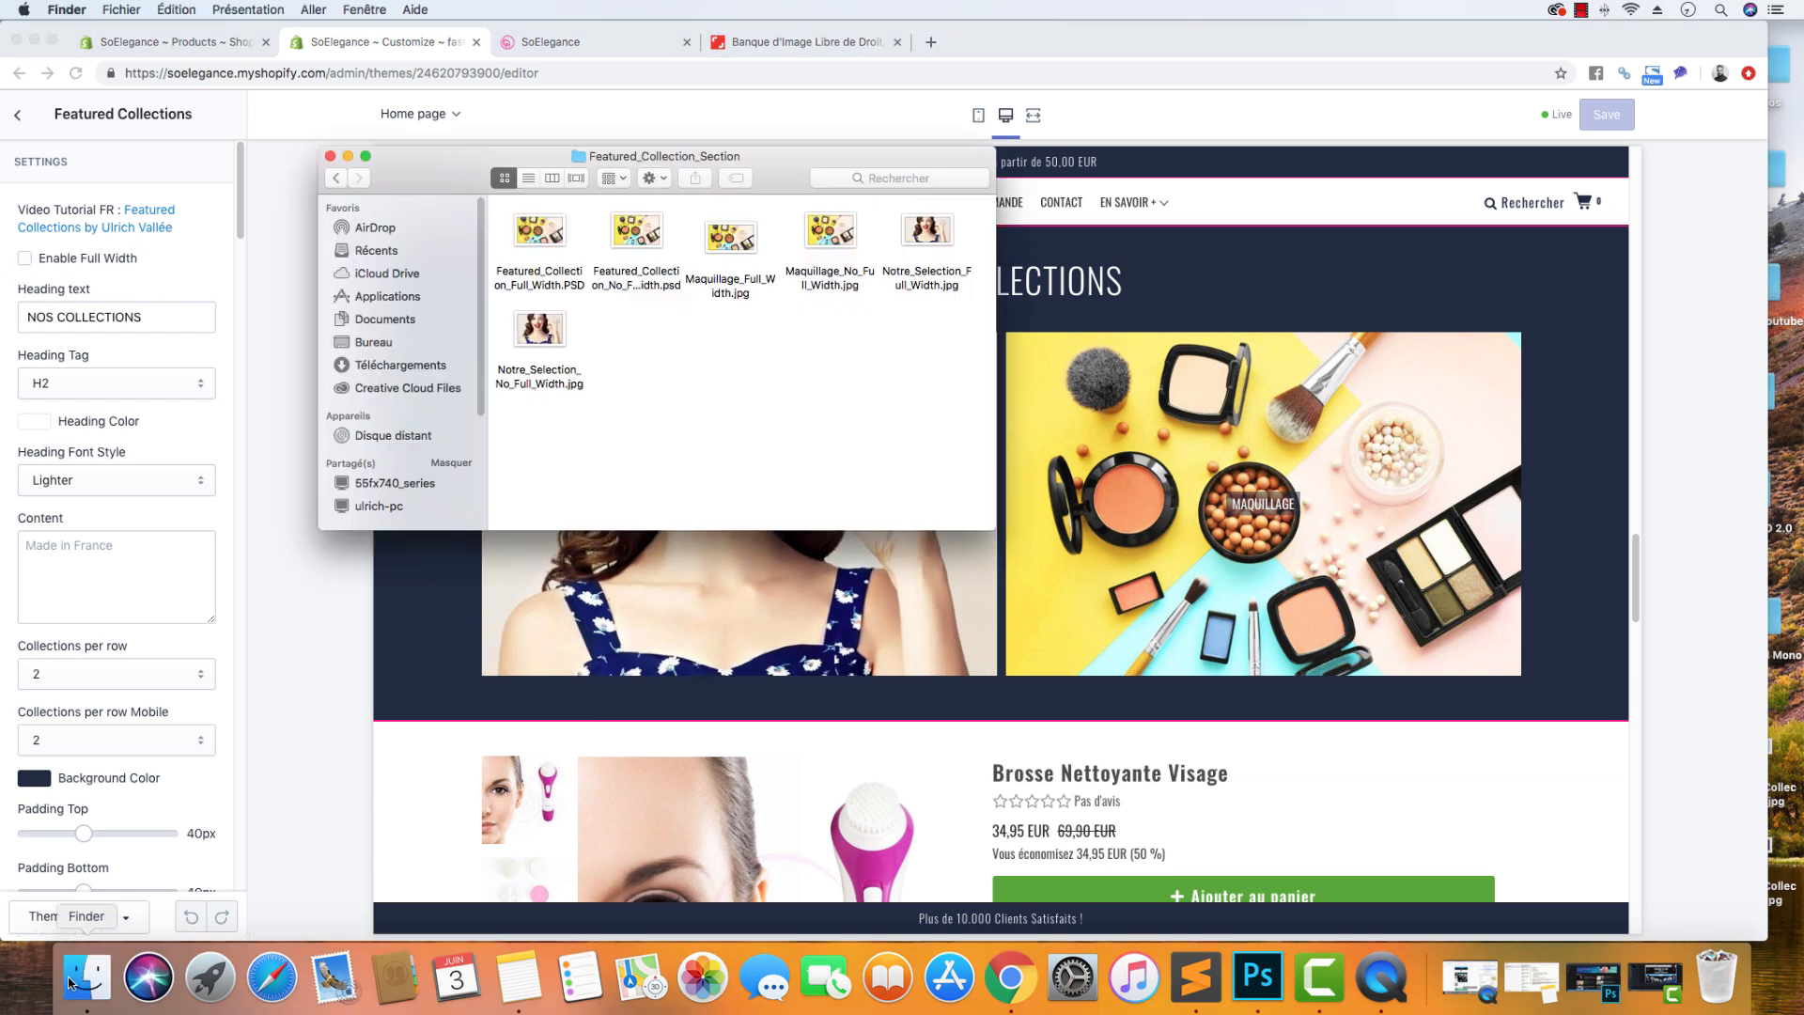
pyautogui.click(555, 235)
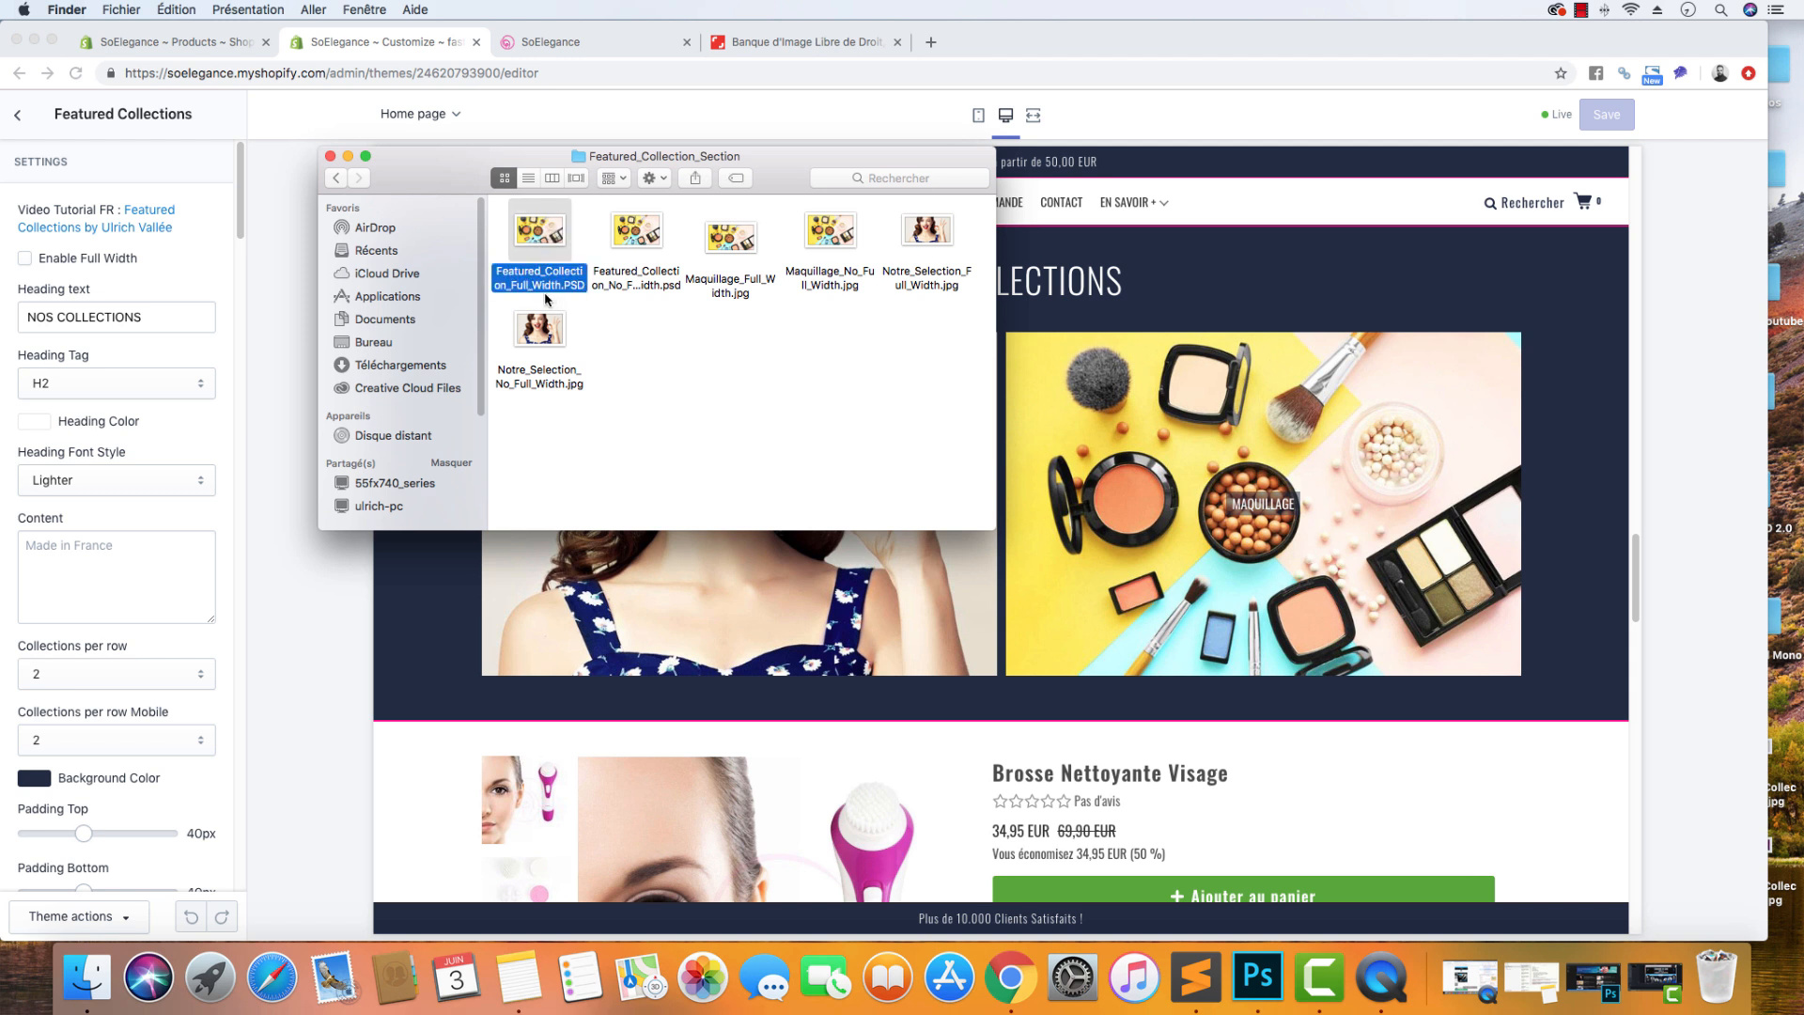
pyautogui.click(655, 235)
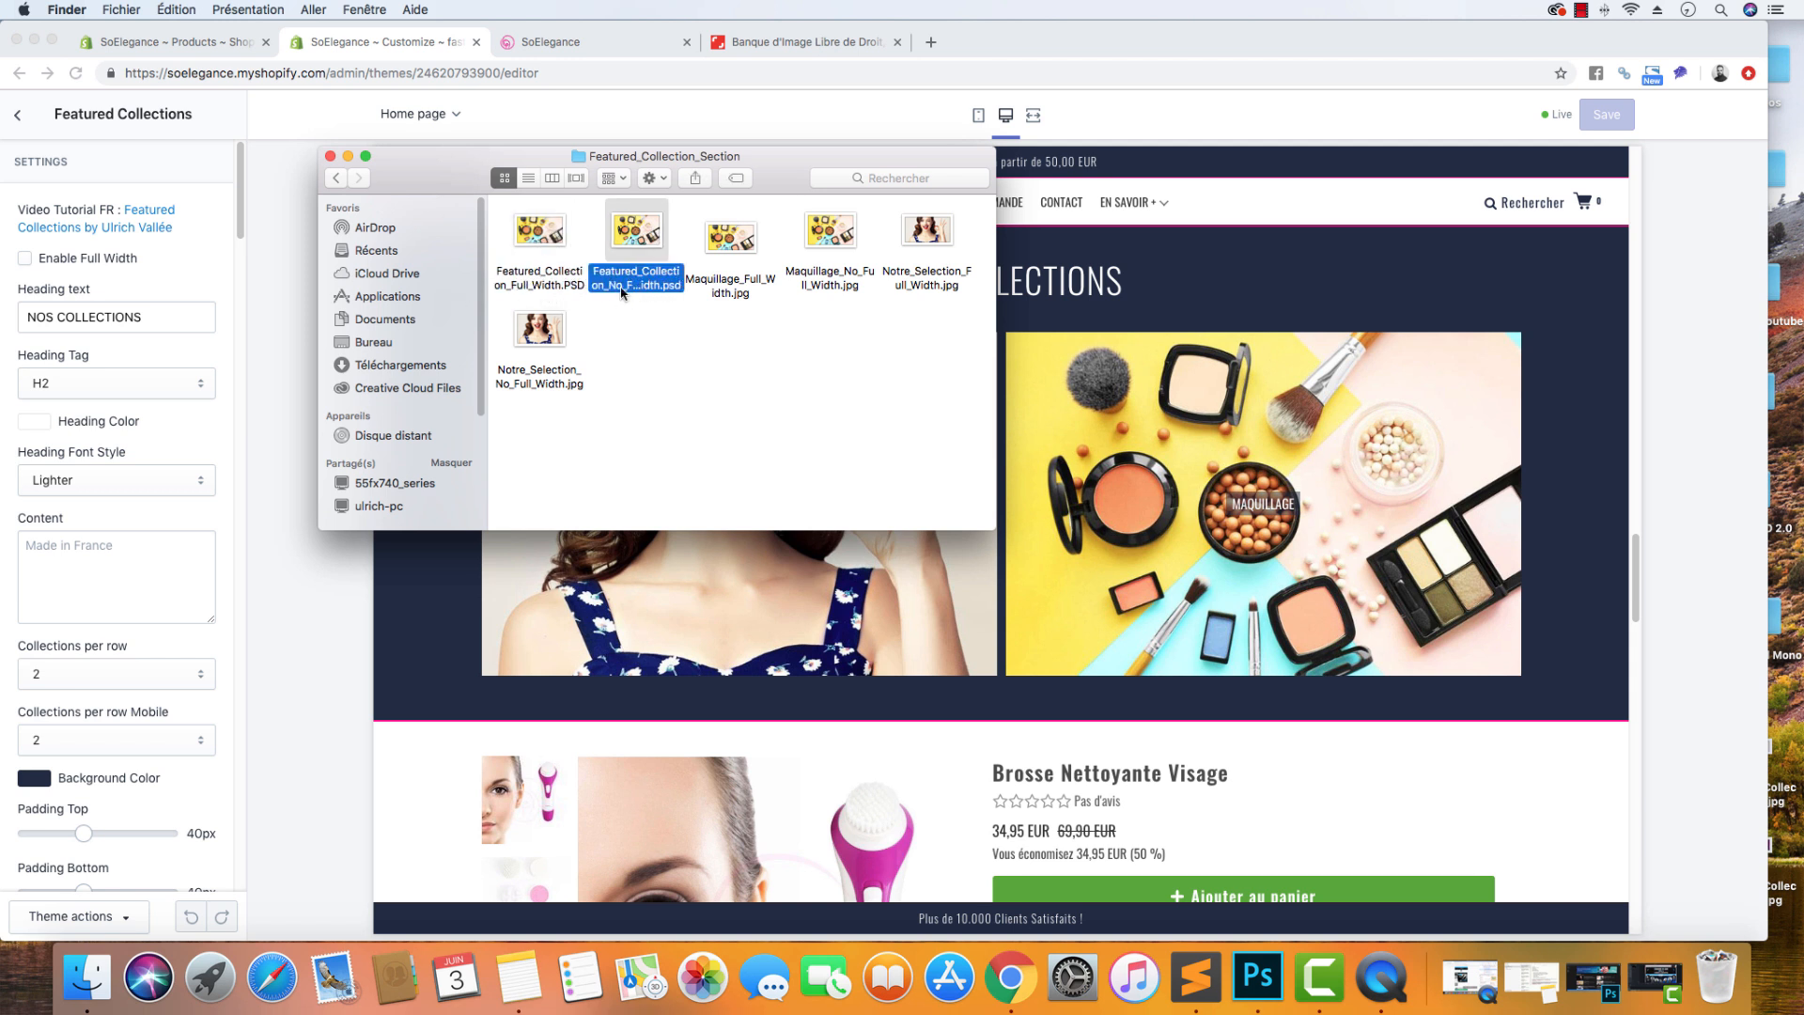
pyautogui.click(622, 288)
pyautogui.click(651, 223)
pyautogui.click(184, 263)
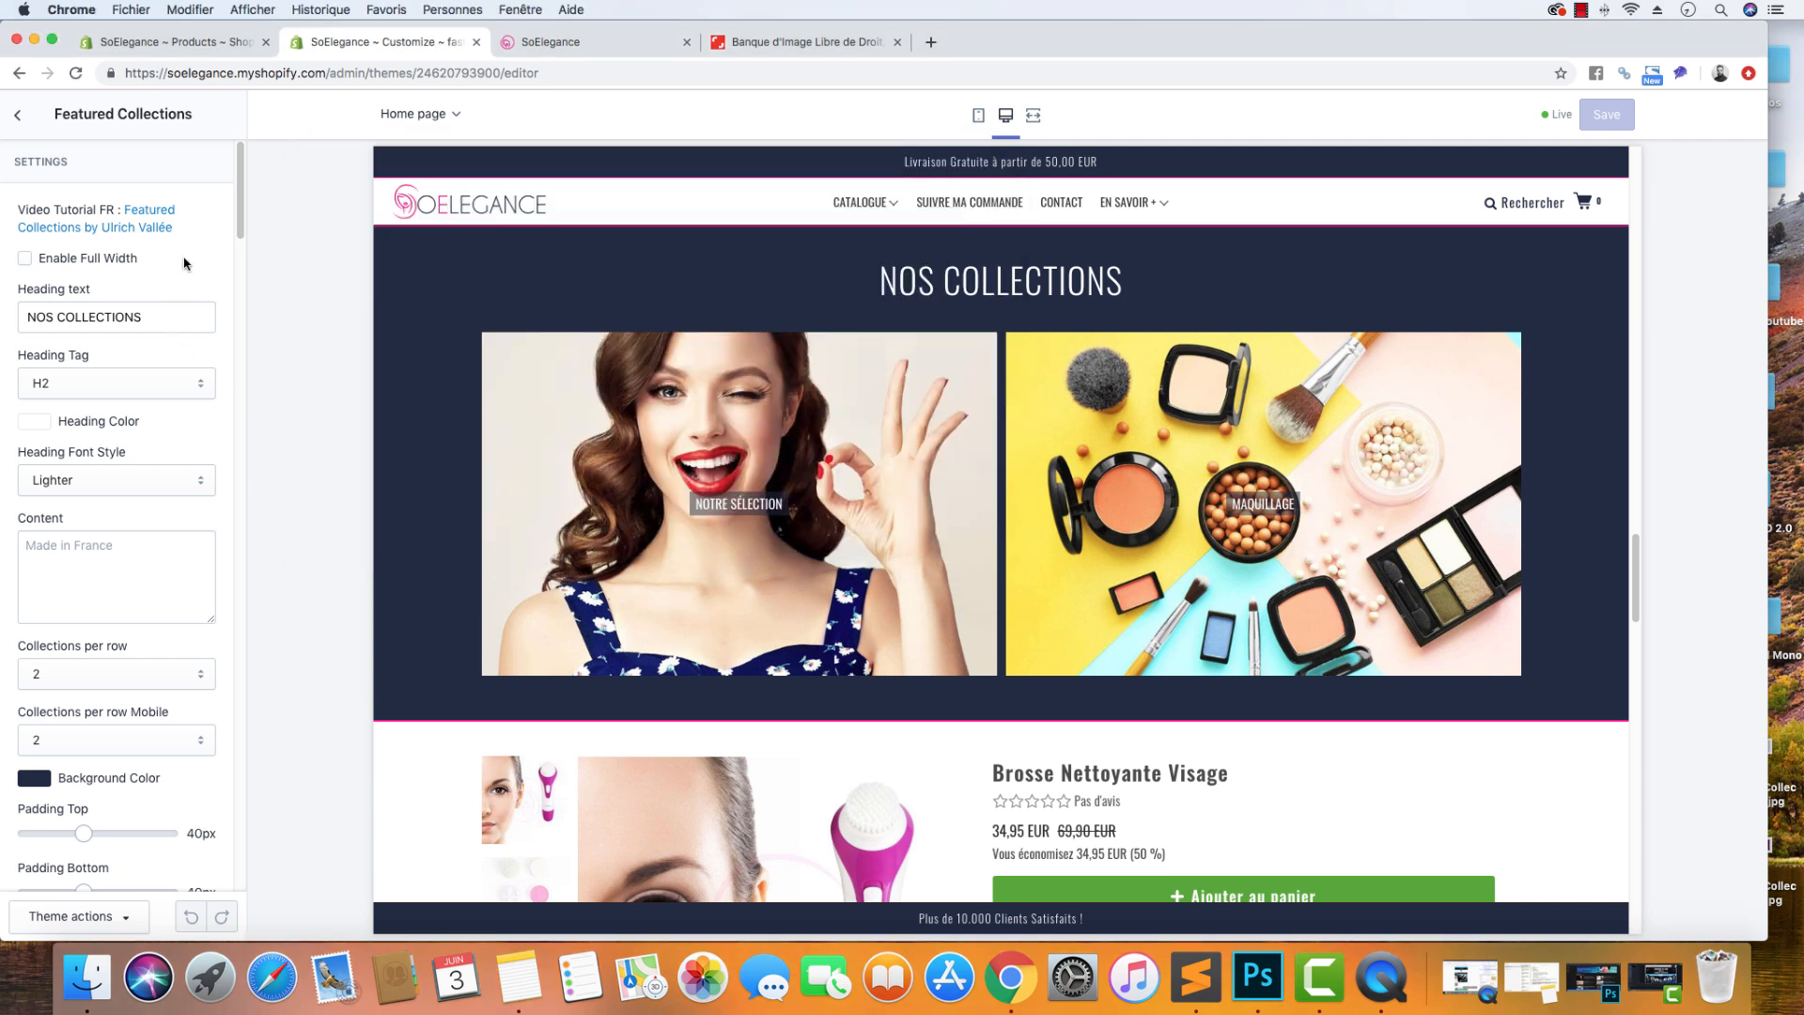
pyautogui.click(87, 977)
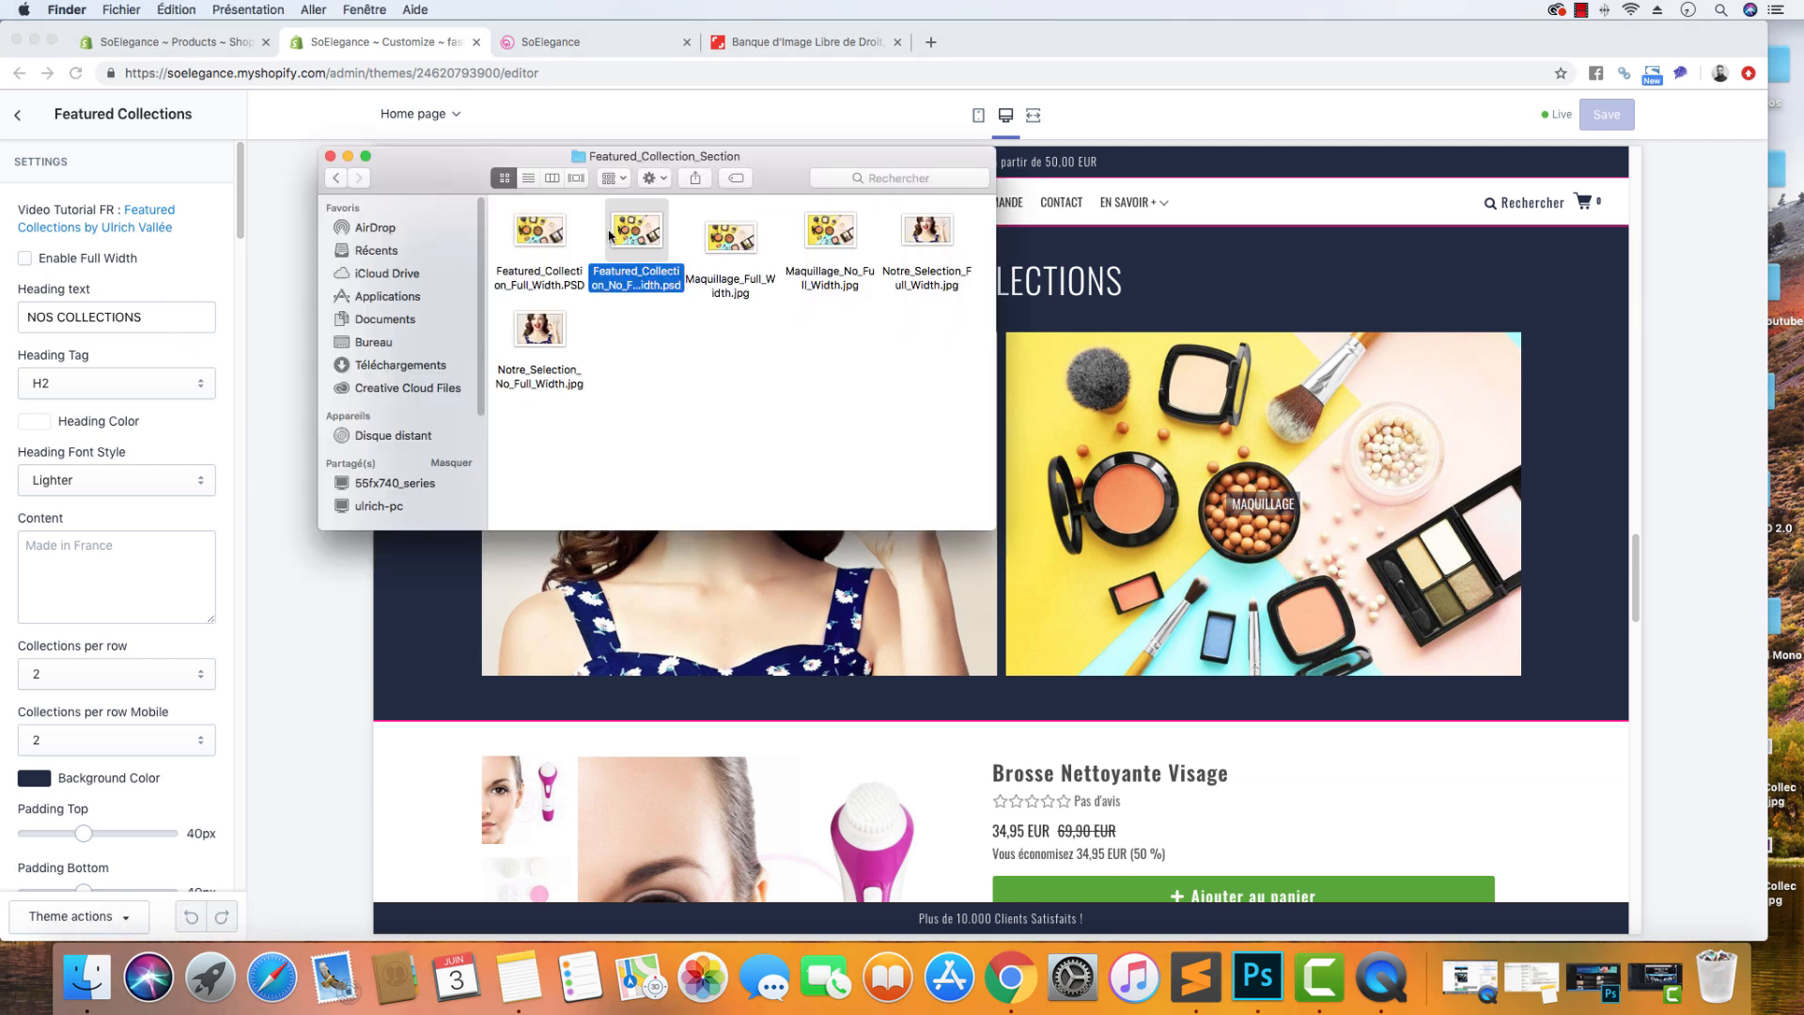
pyautogui.click(536, 231)
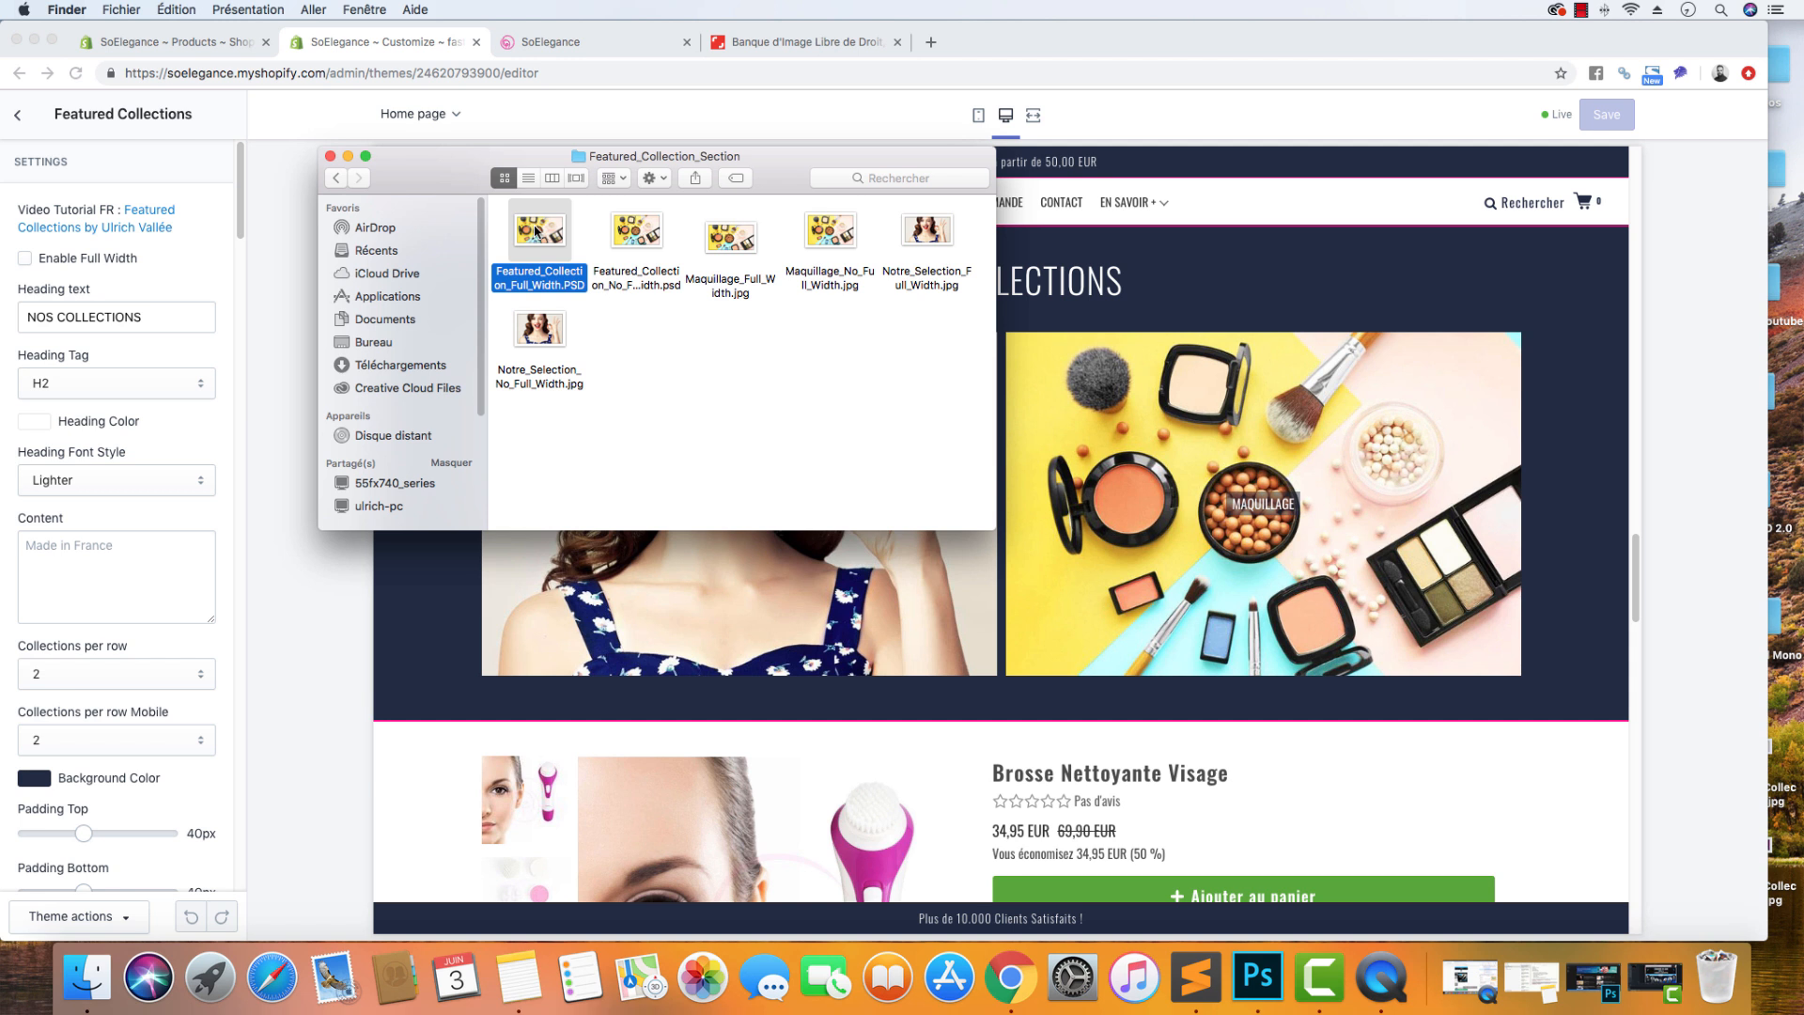
pyautogui.click(1445, 188)
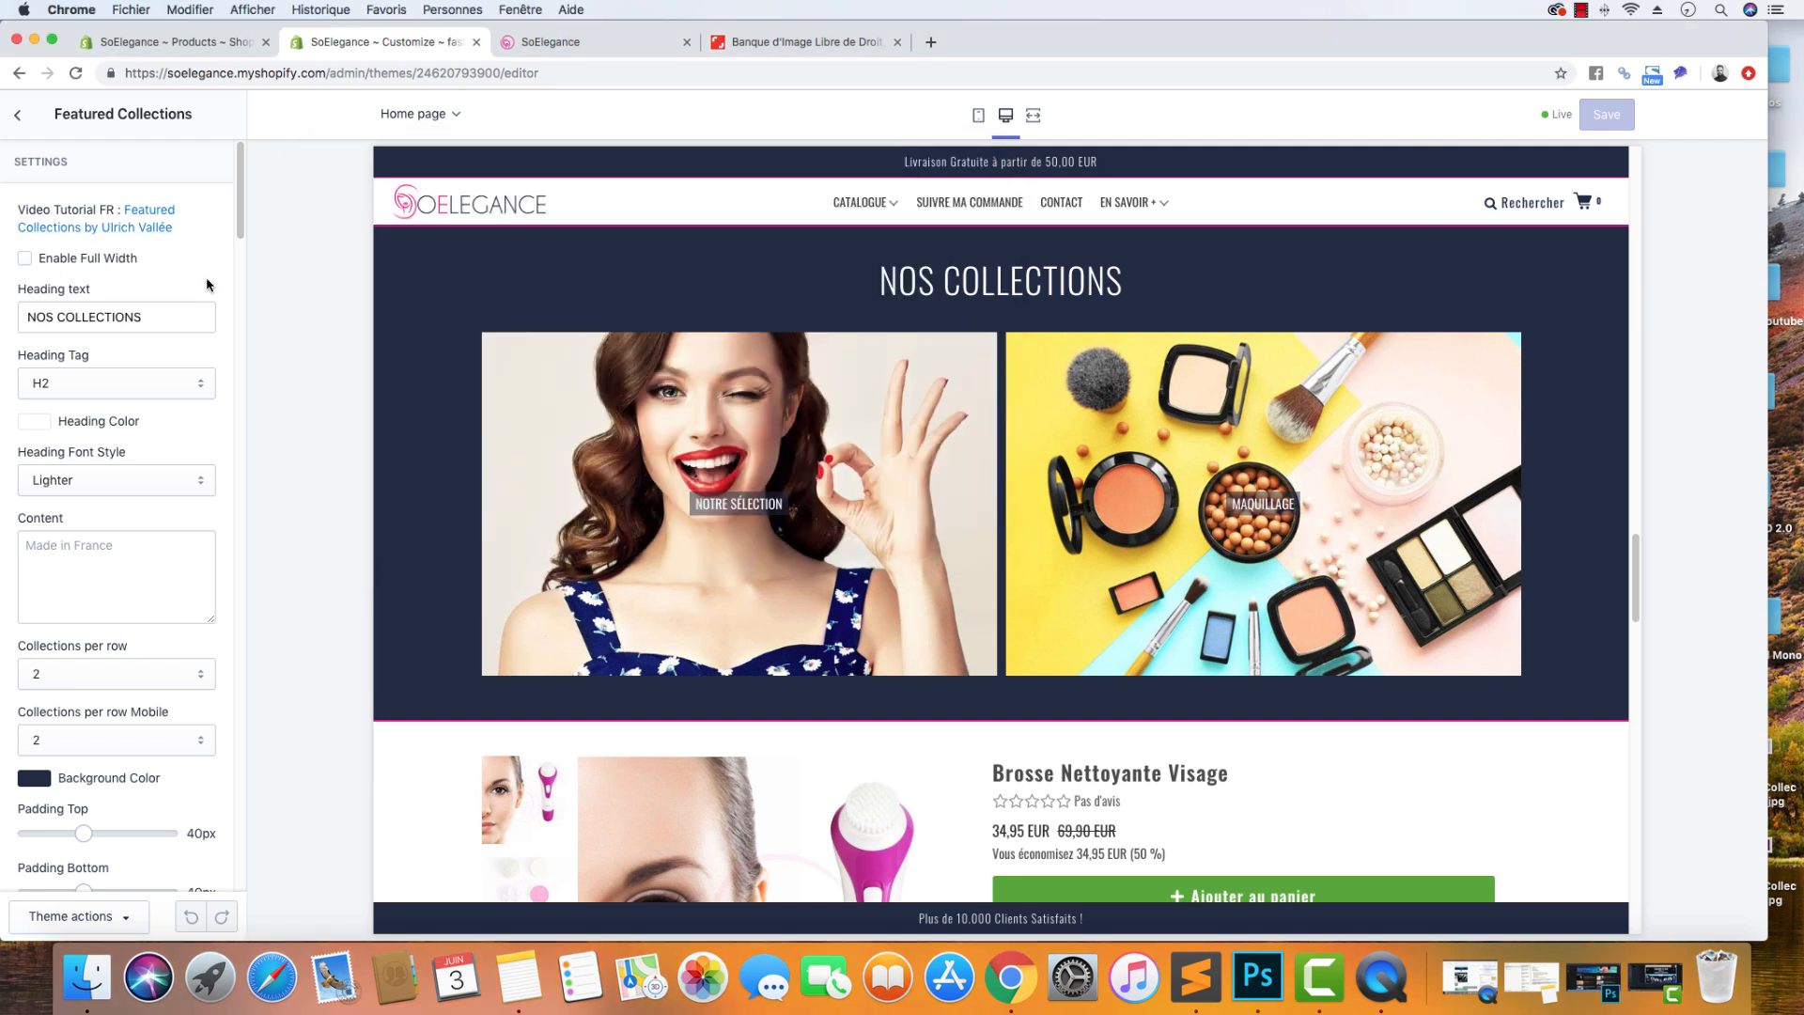
# Step: Open the demo store fastlane-specimen.myshopify.com in a new browser tab
pyautogui.click(931, 43)
pyautogui.write('spe')
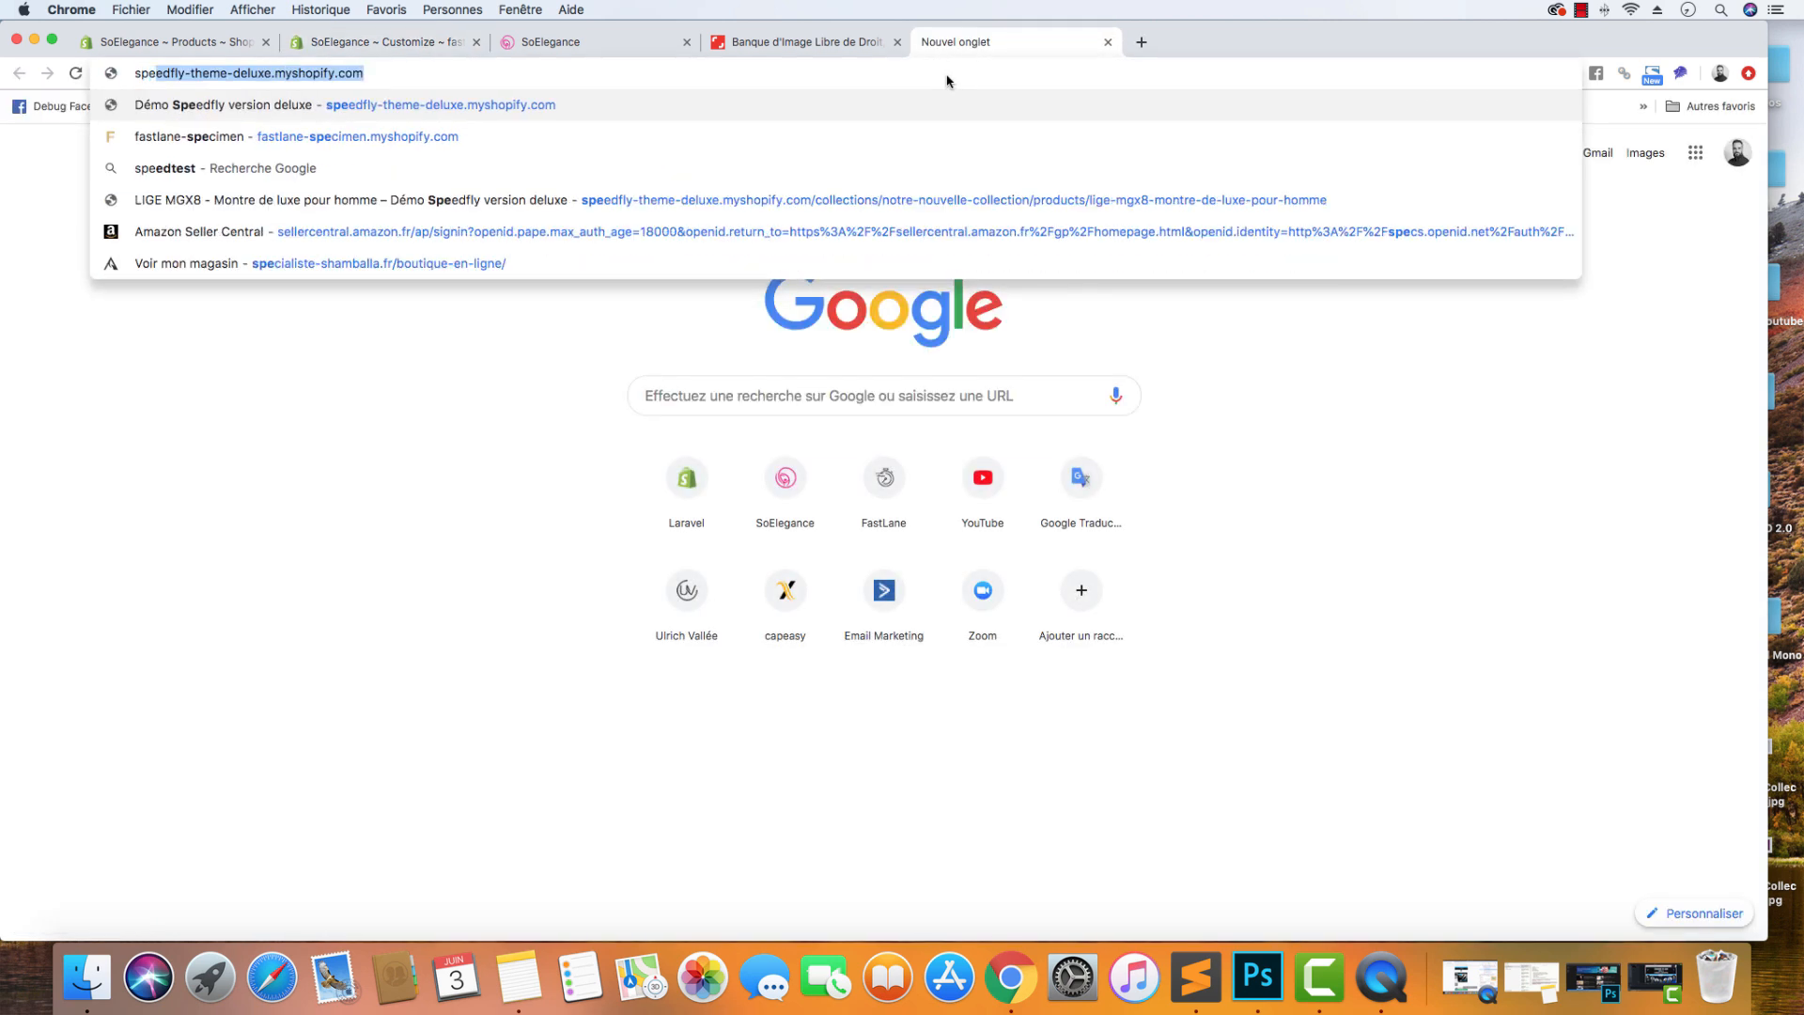
pyautogui.write('c')
pyautogui.press('Down')
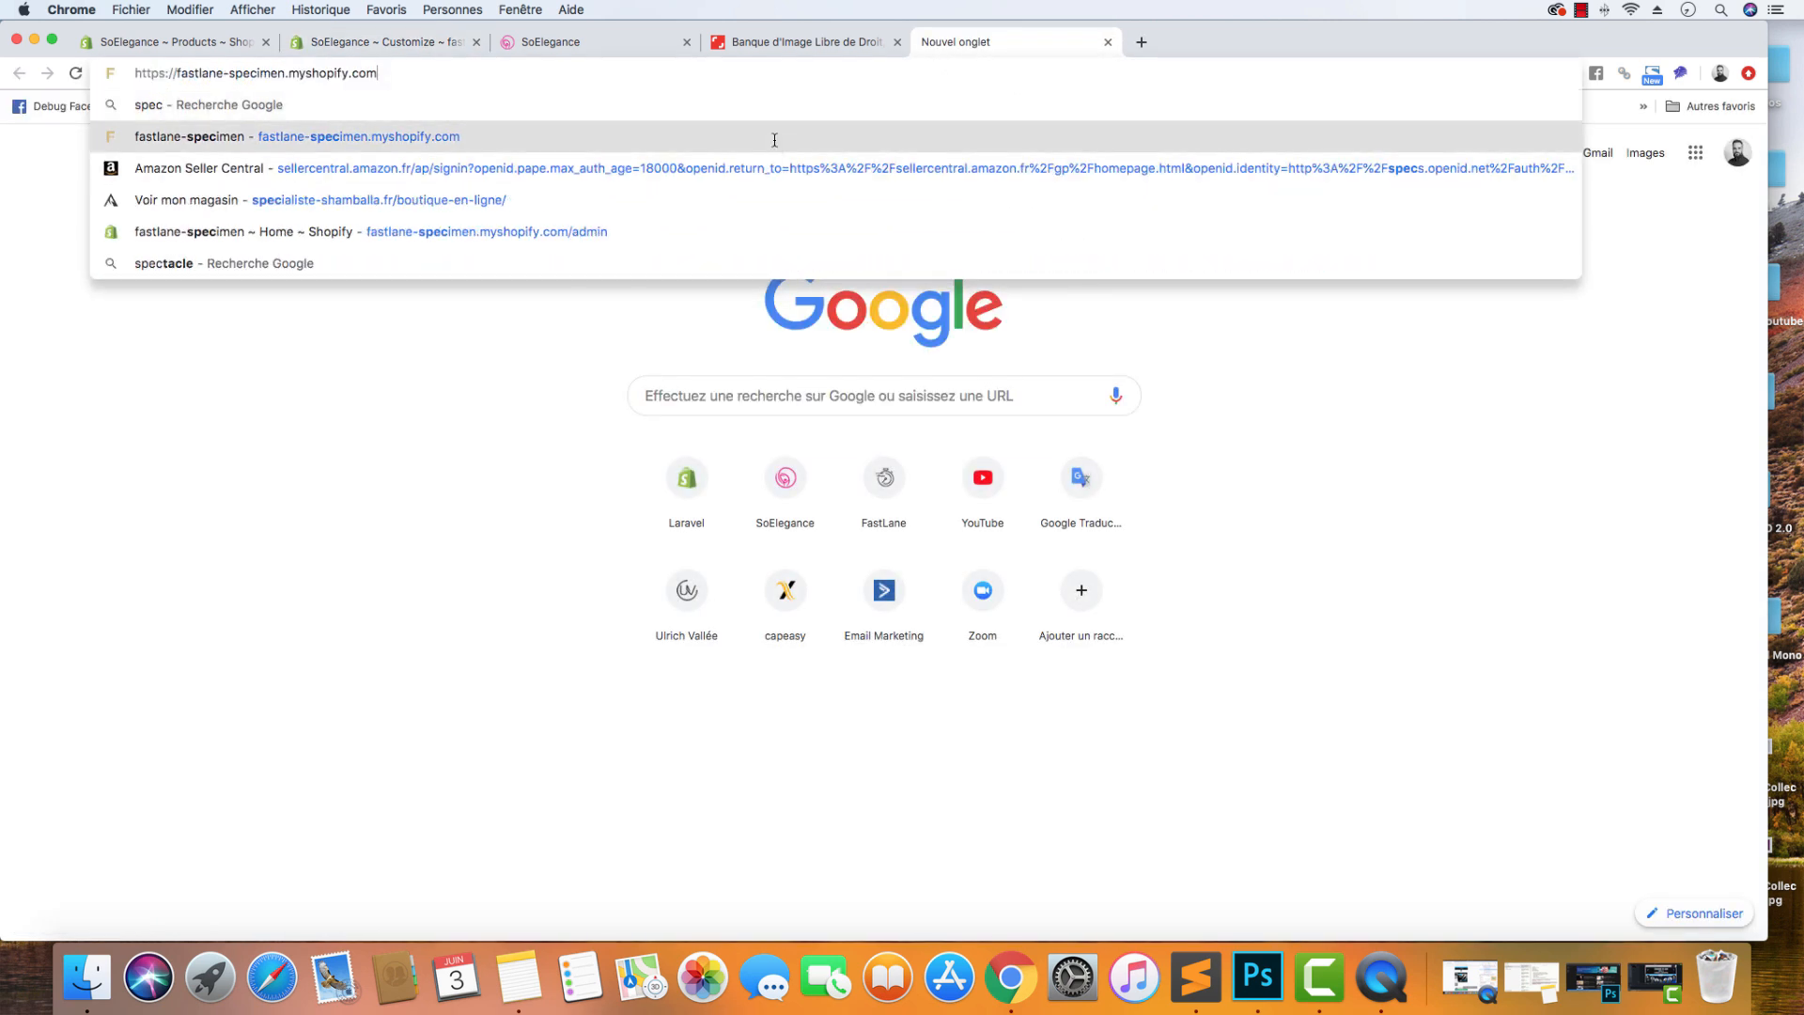
pyautogui.press('Return')
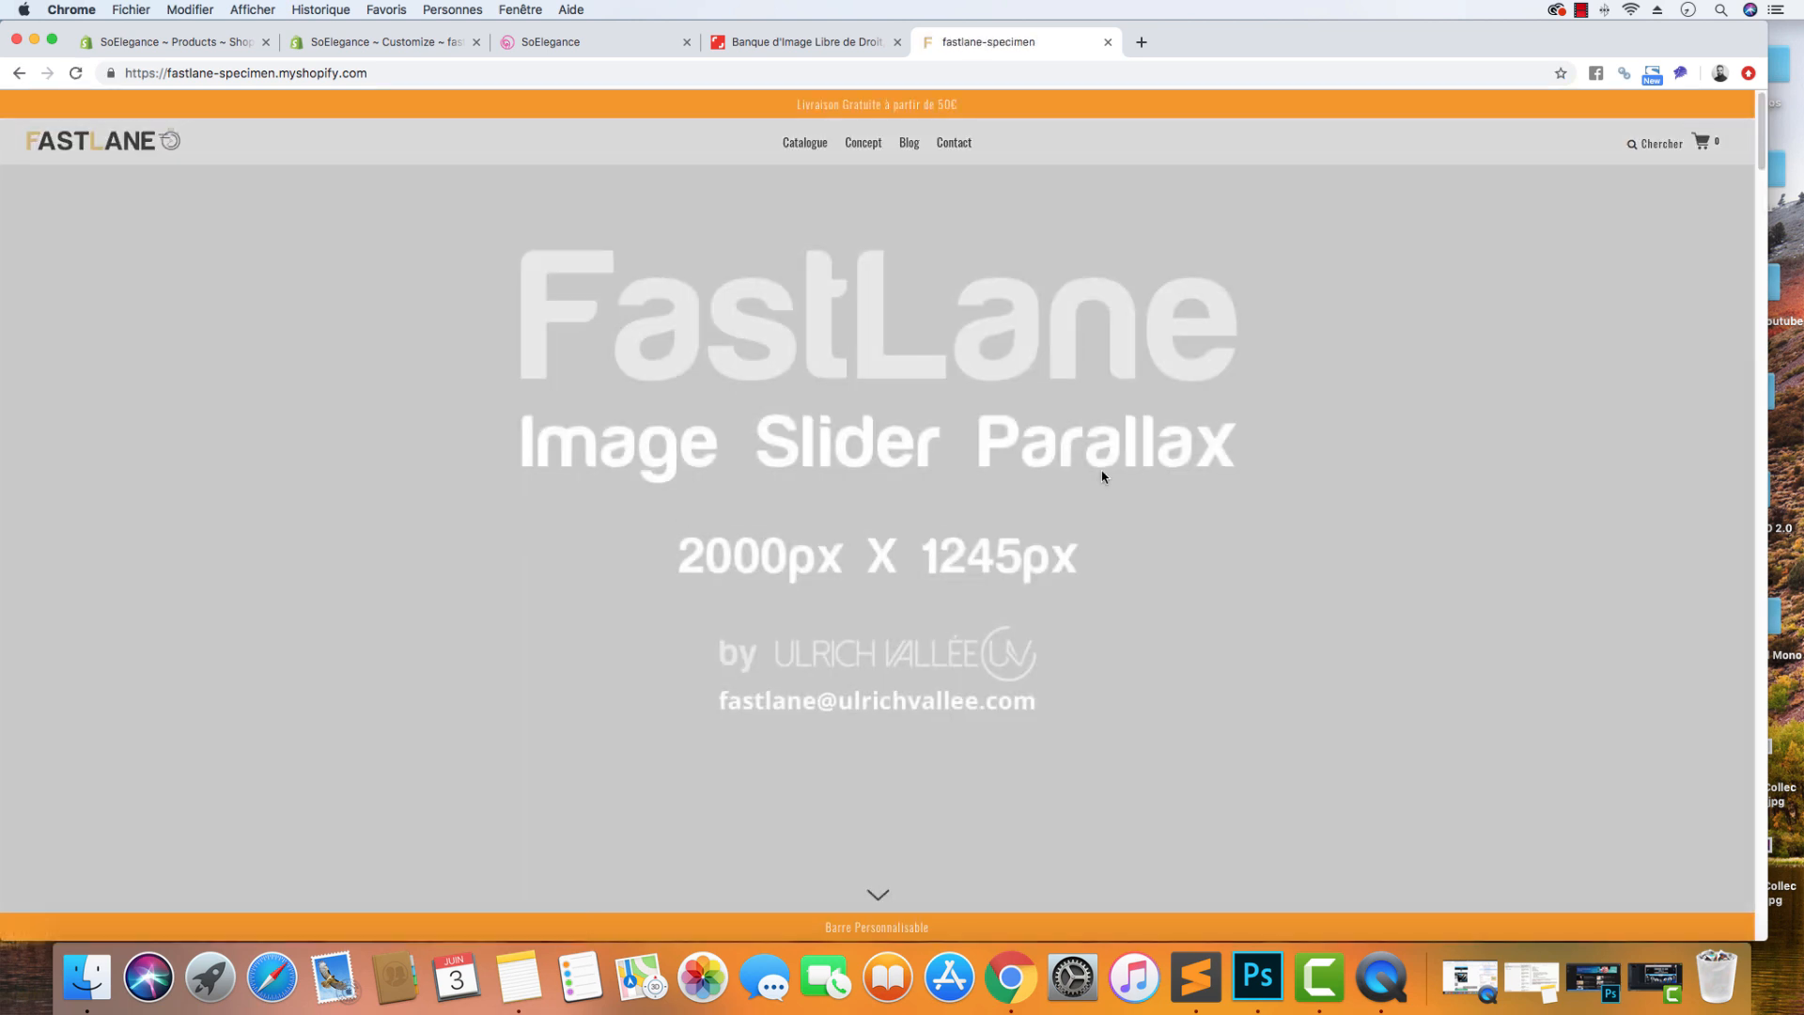
# Step: Find the Grid block 1/2 placeholder on the specimen page and compare it with the storefront's Nos Collections images
pyautogui.scroll(-15, 543, 545)
pyautogui.scroll(-10, 563, 554)
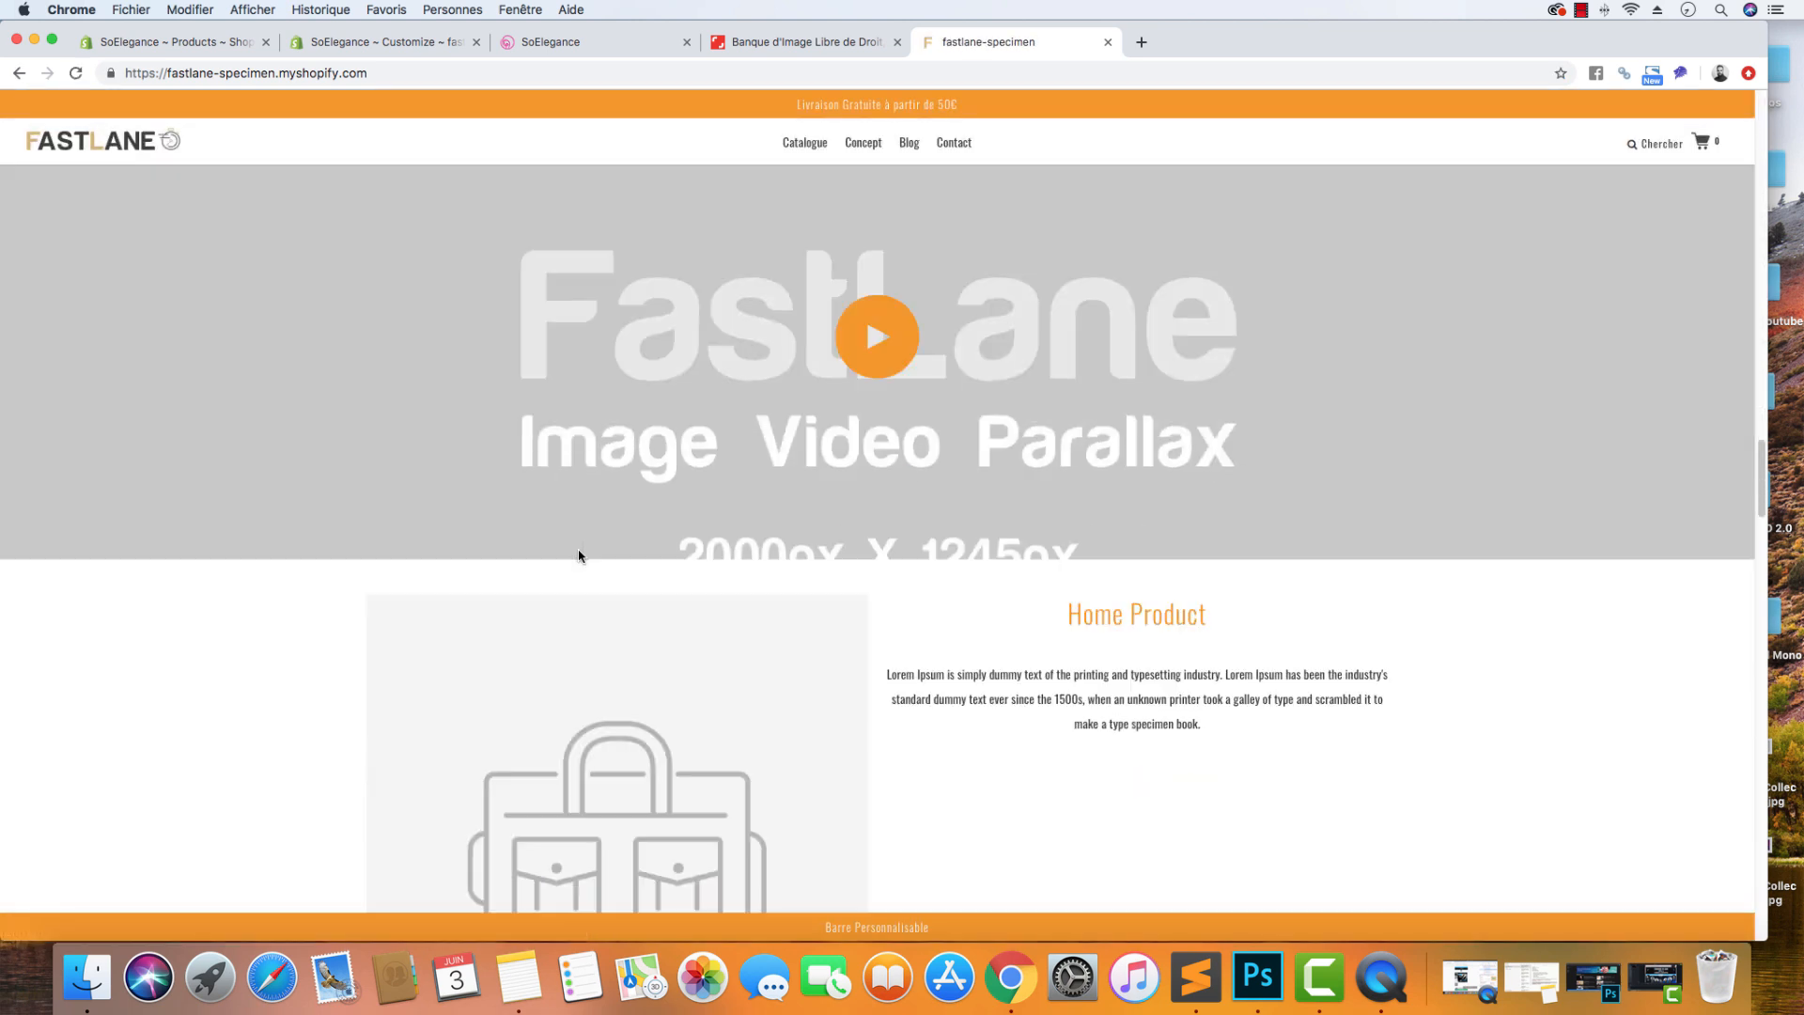
pyautogui.scroll(-5, 592, 559)
pyautogui.scroll(-8, 606, 563)
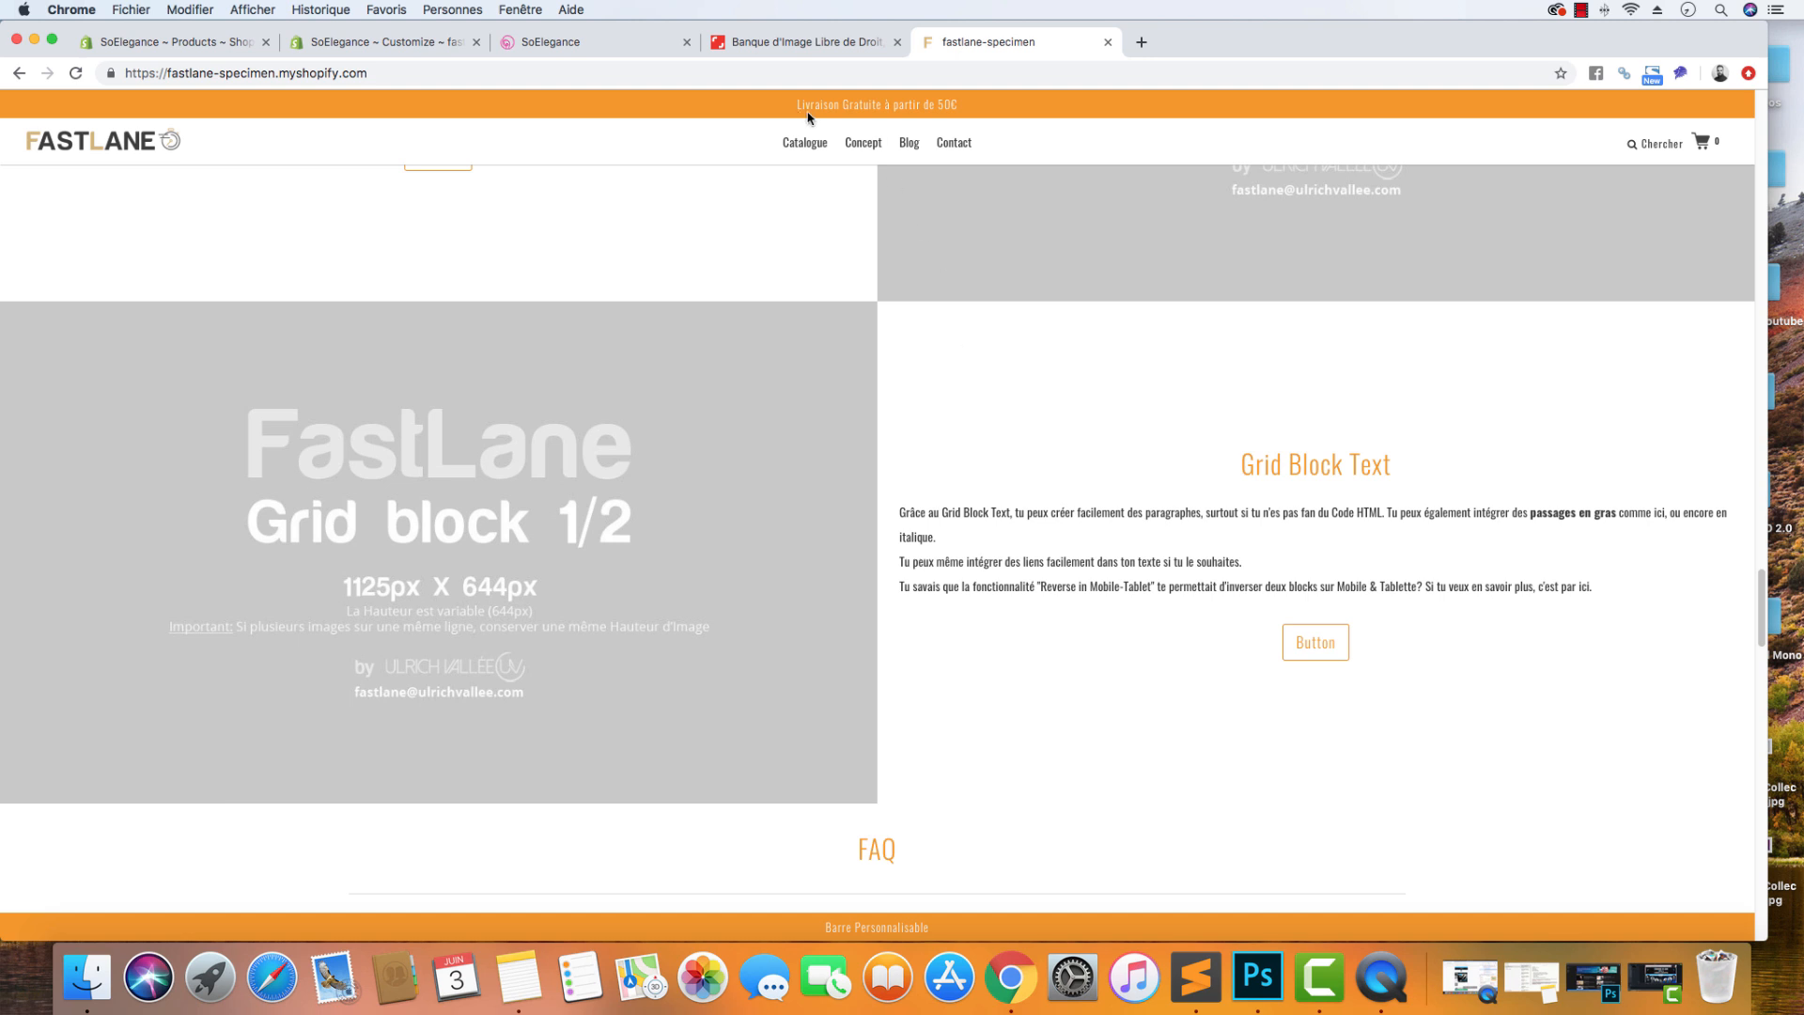
pyautogui.click(558, 52)
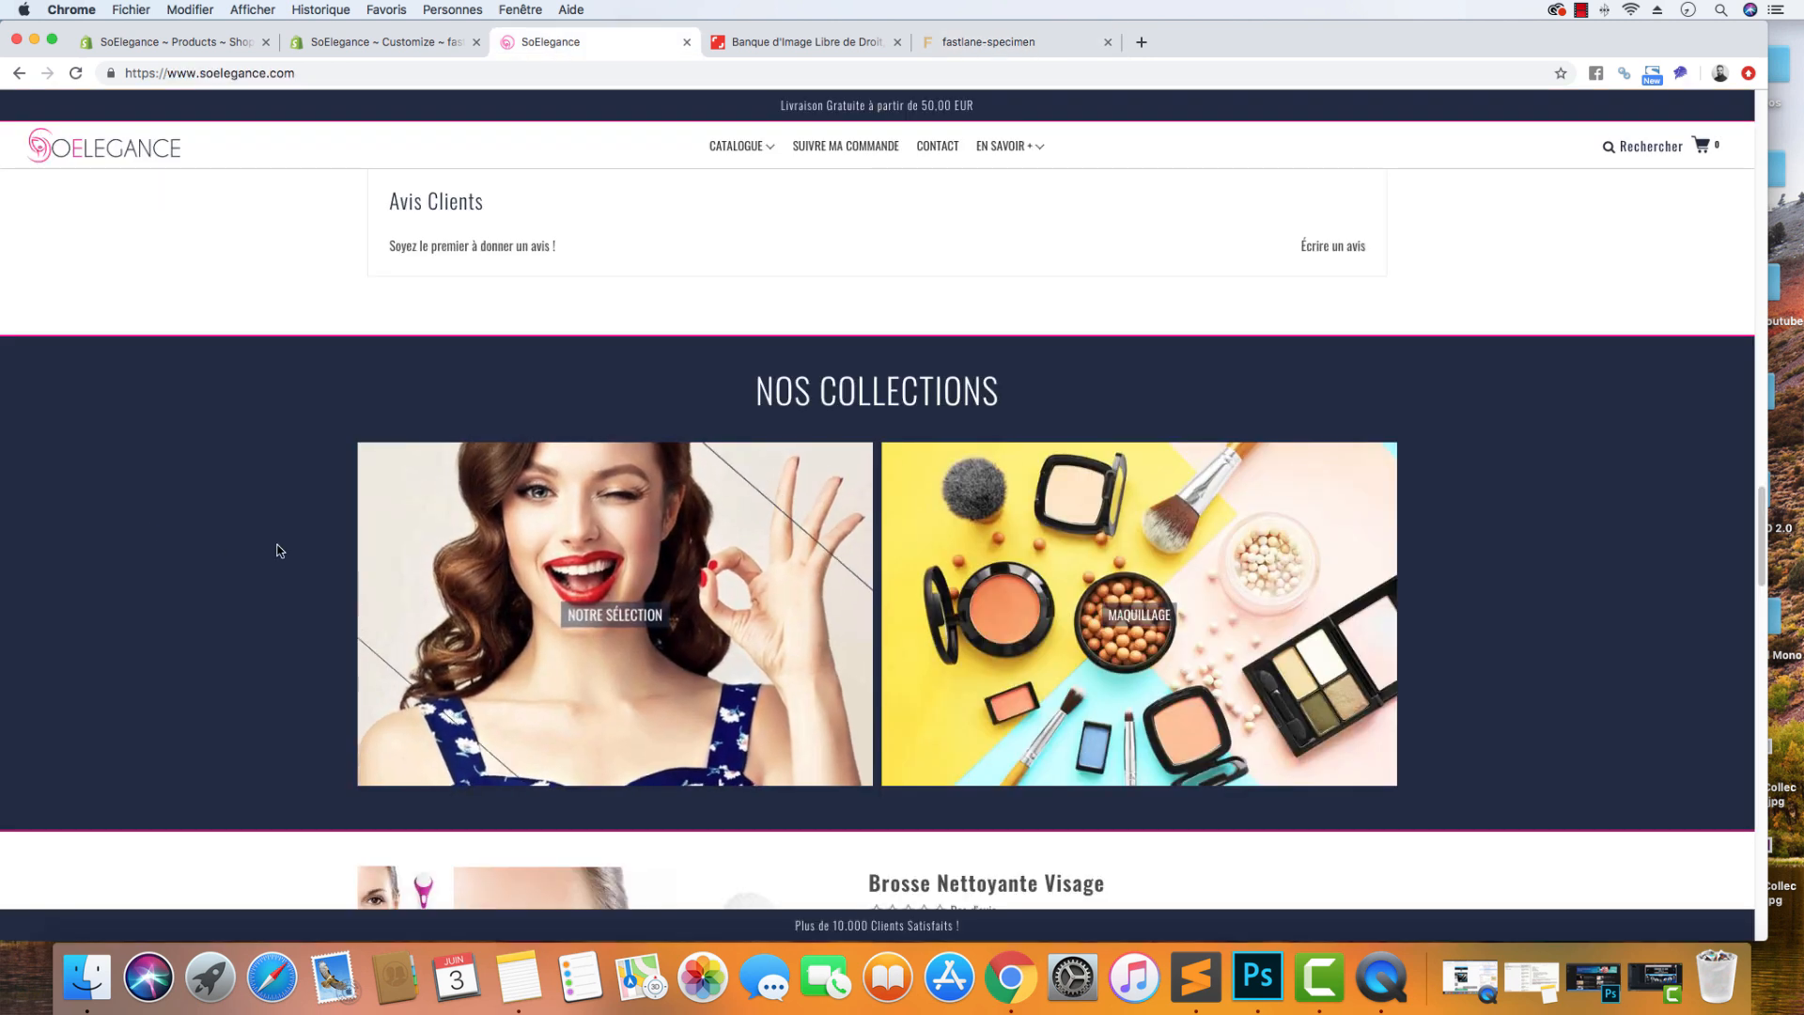
pyautogui.click(982, 42)
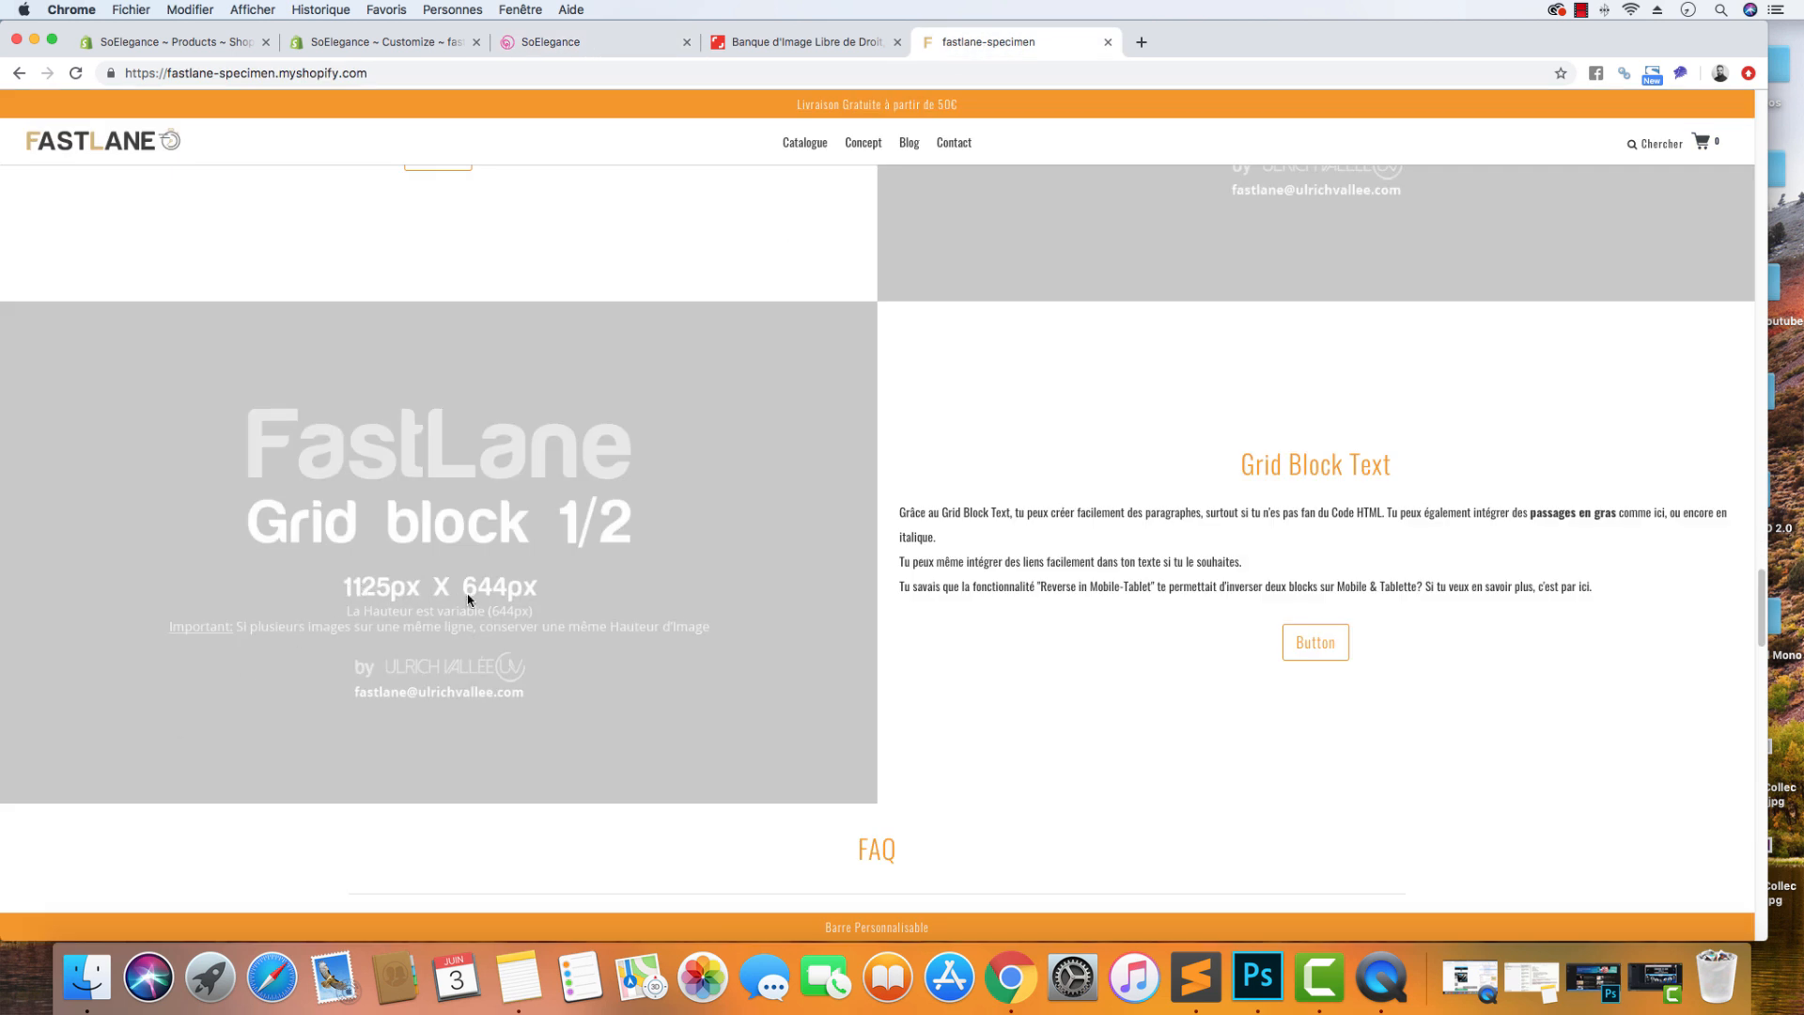
pyautogui.click(555, 39)
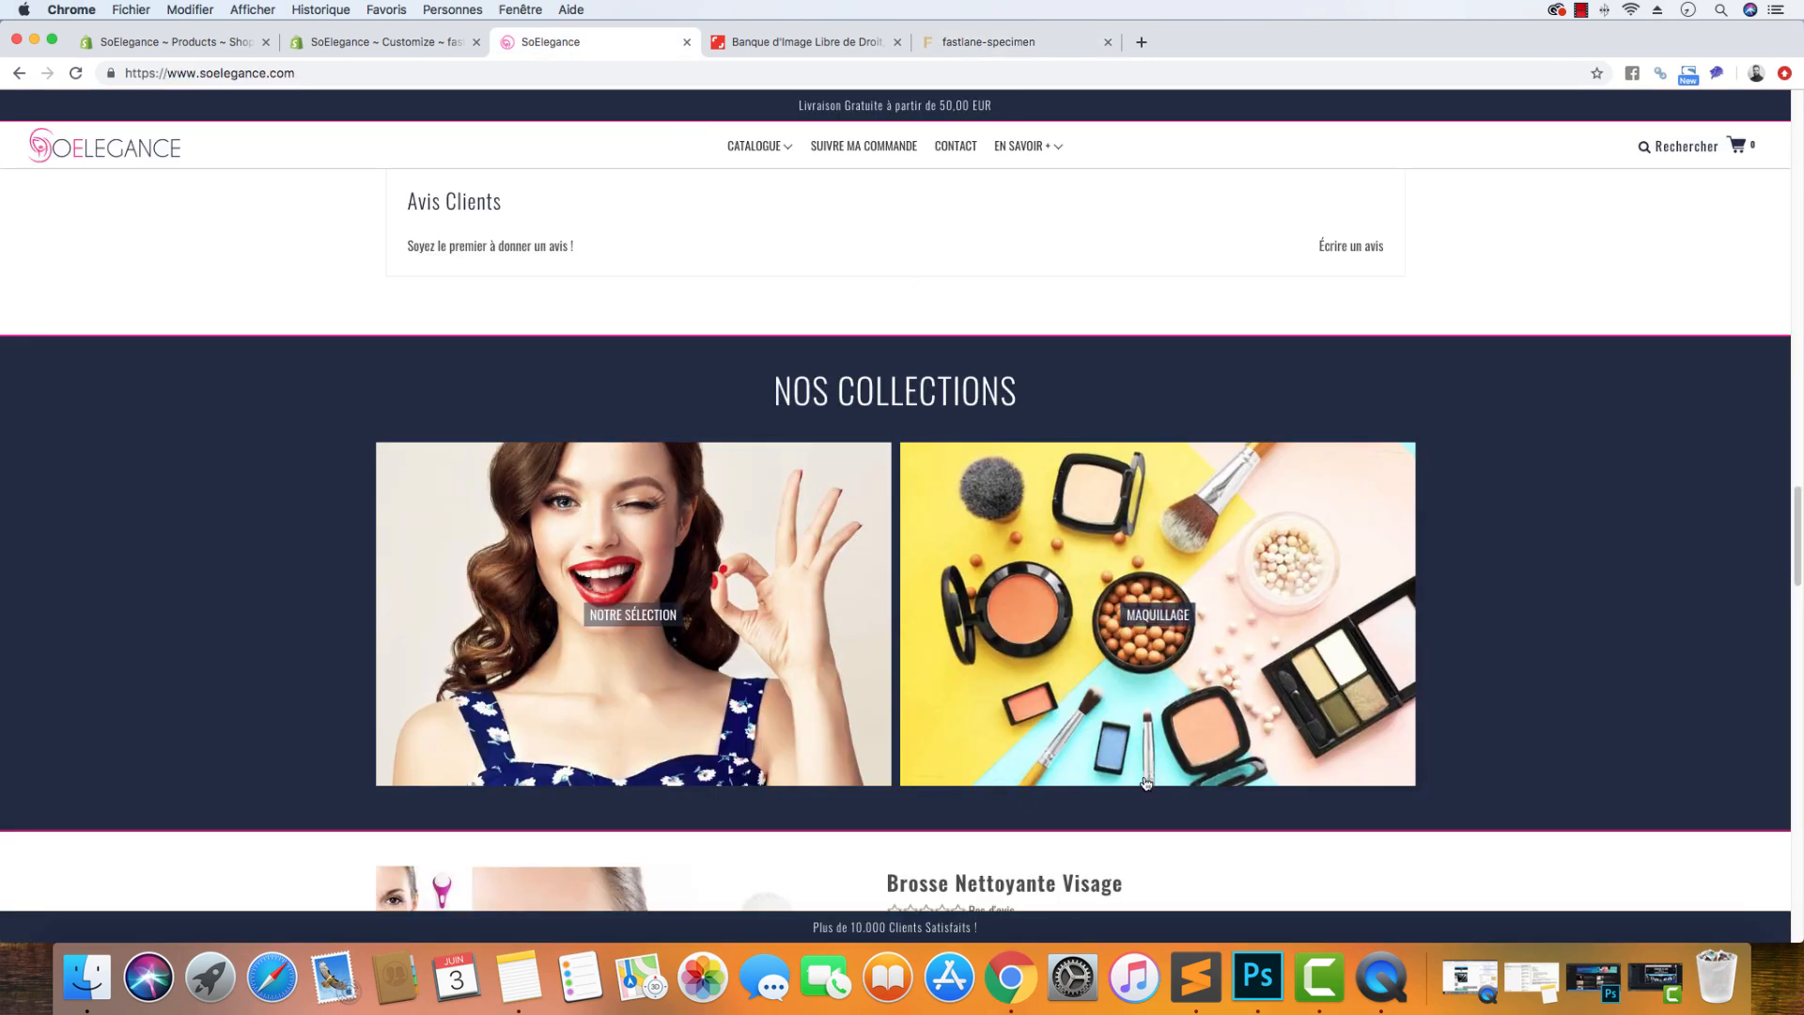
# Step: Switch back to Finder's Featured_Collection_Section folder, compare the two PSD templates, and select Featured_Collection_Full_Width.PSD
pyautogui.click(144, 980)
pyautogui.click(87, 978)
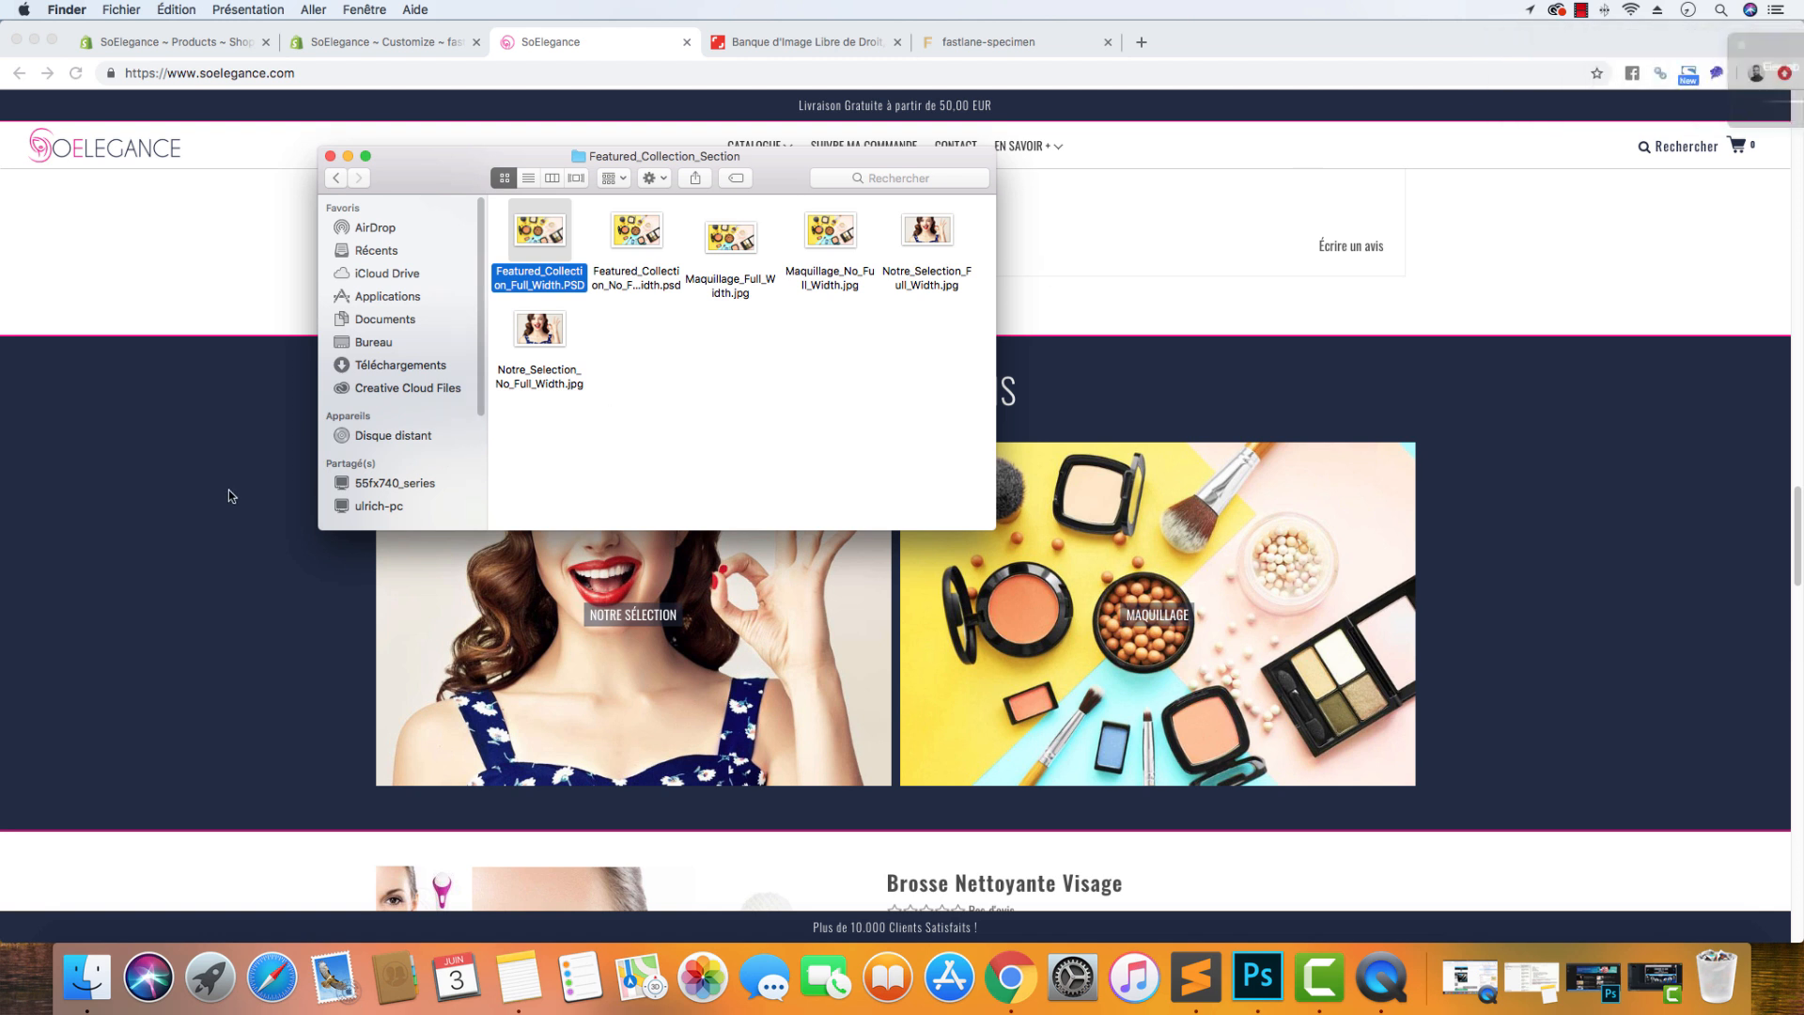
pyautogui.click(642, 243)
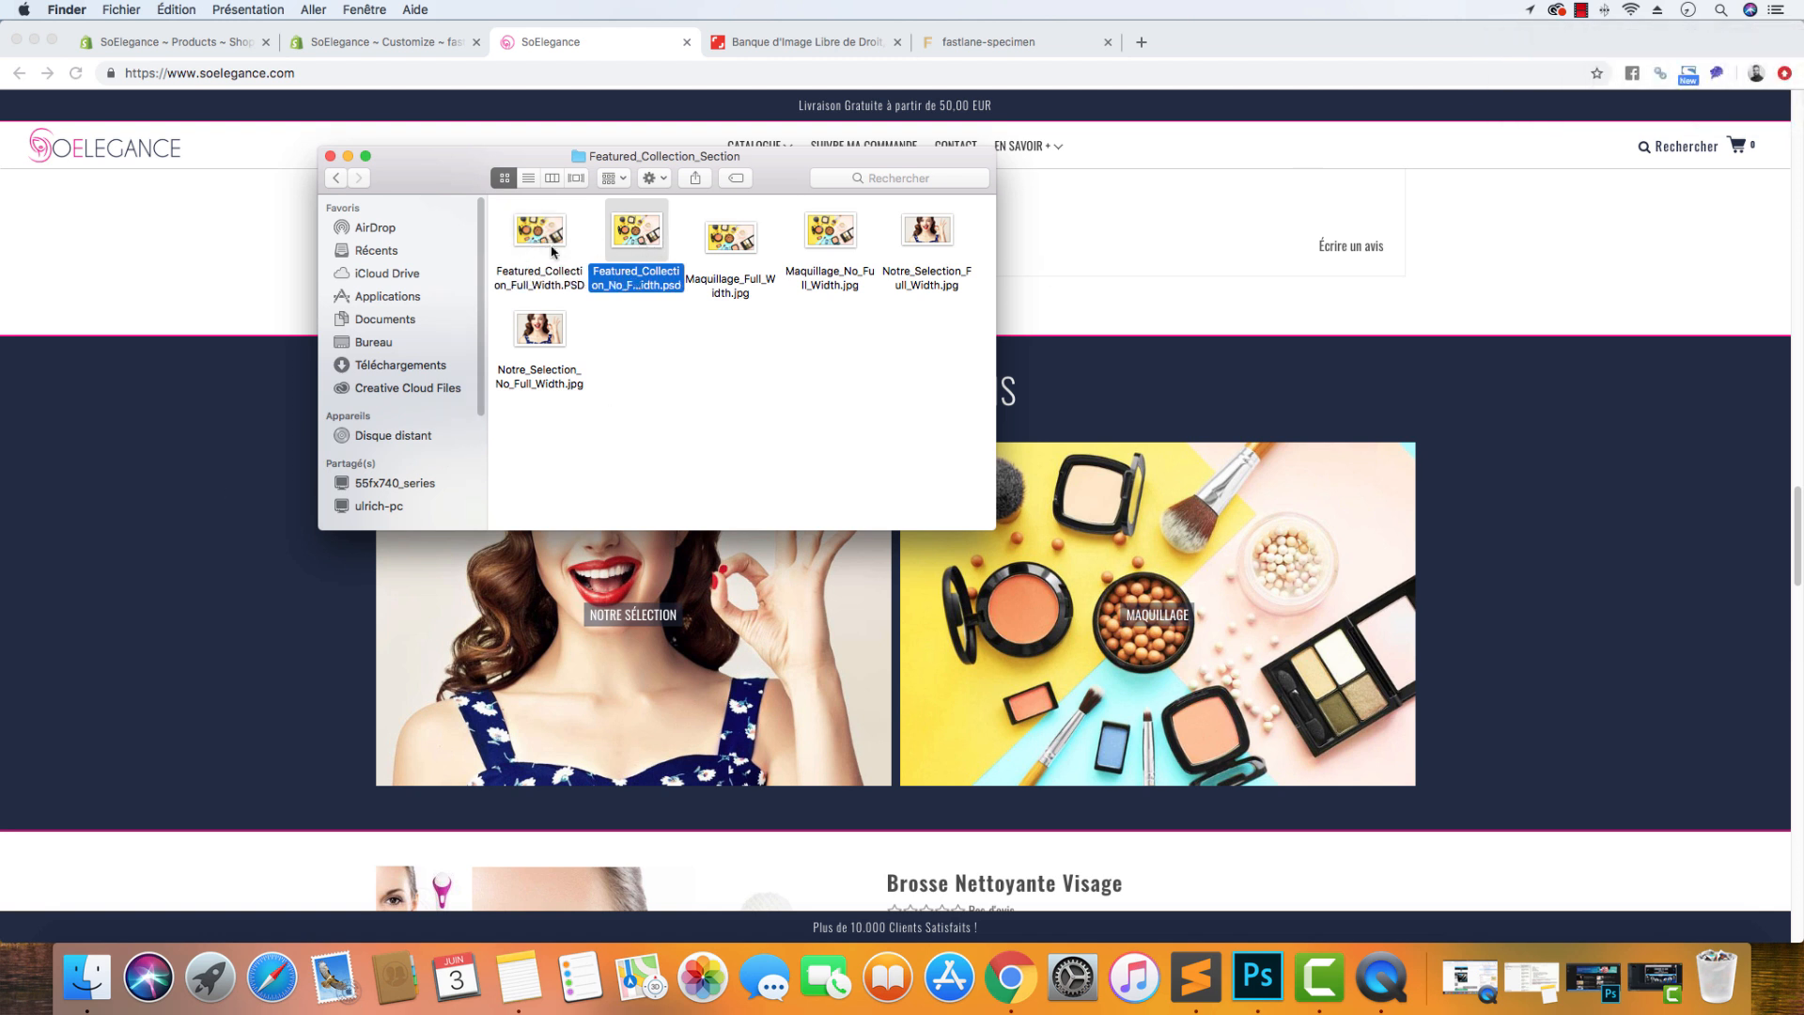
pyautogui.click(568, 242)
pyautogui.click(558, 241)
pyautogui.click(654, 232)
pyautogui.click(533, 242)
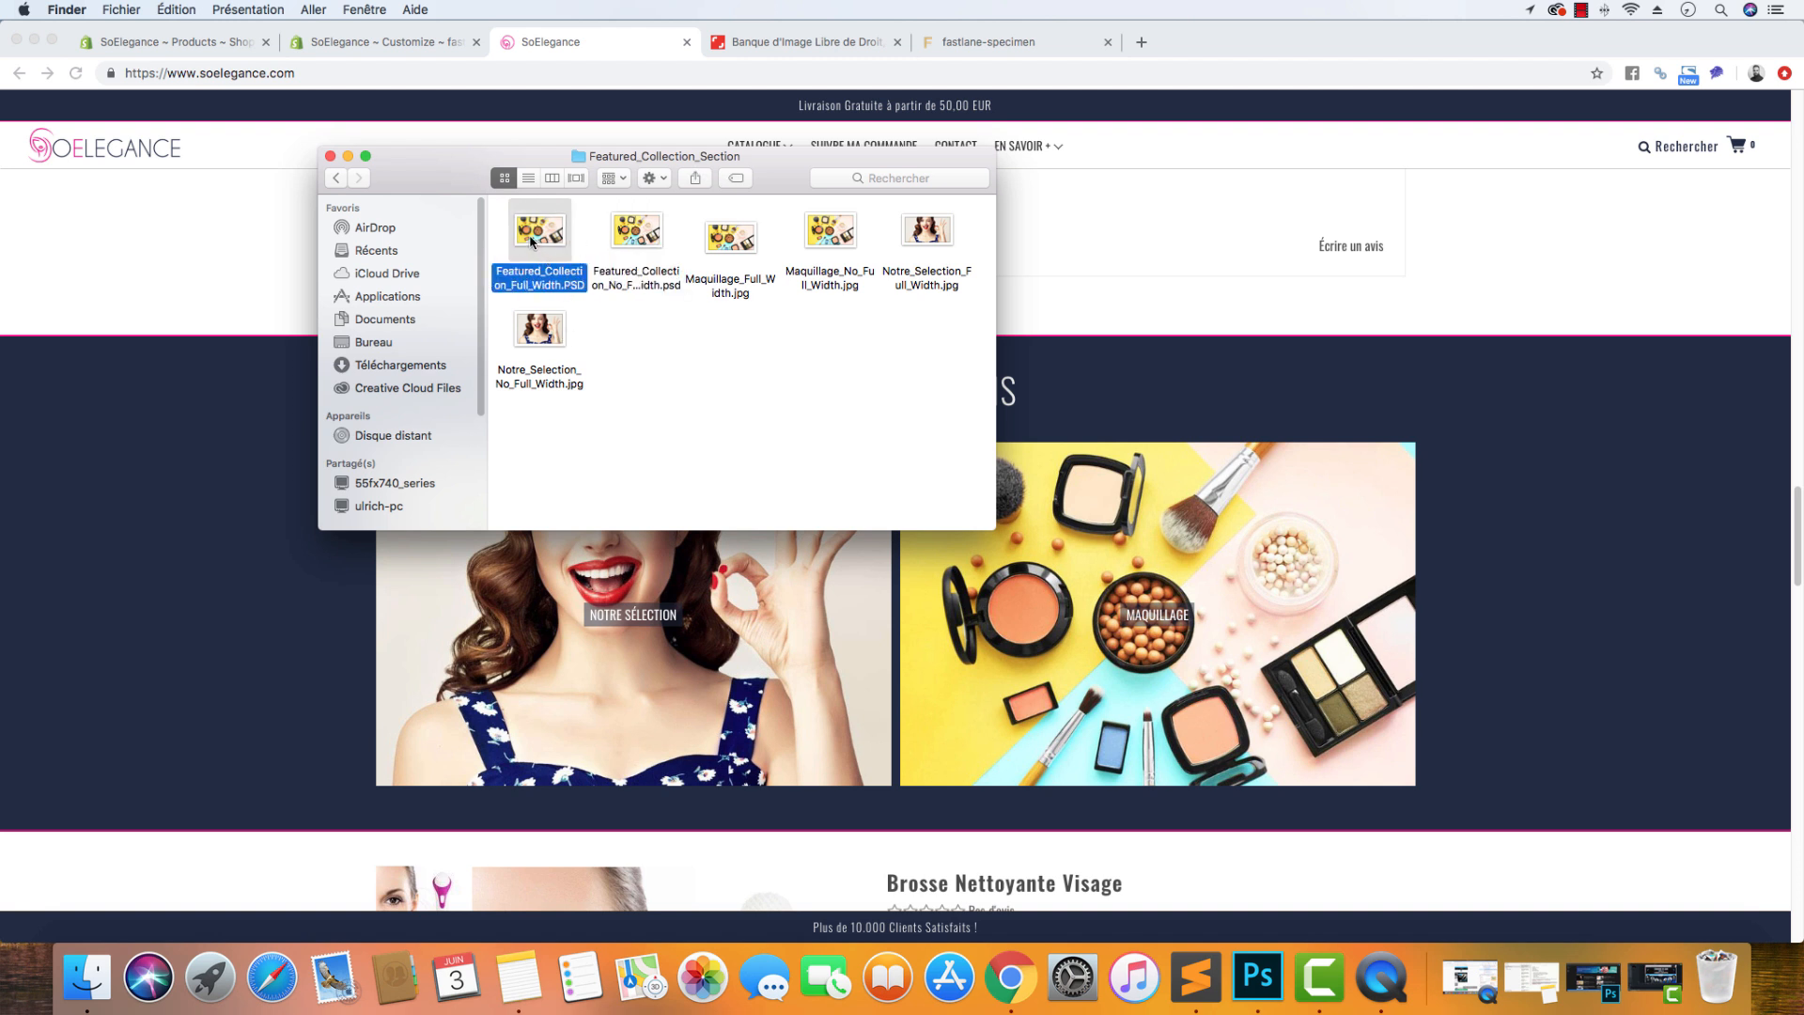
# Step: Open Featured_Collection_Full_Width.PSD in Photoshop, keeping its embedded colour profile
pyautogui.doubleClick(532, 241)
pyautogui.click(994, 470)
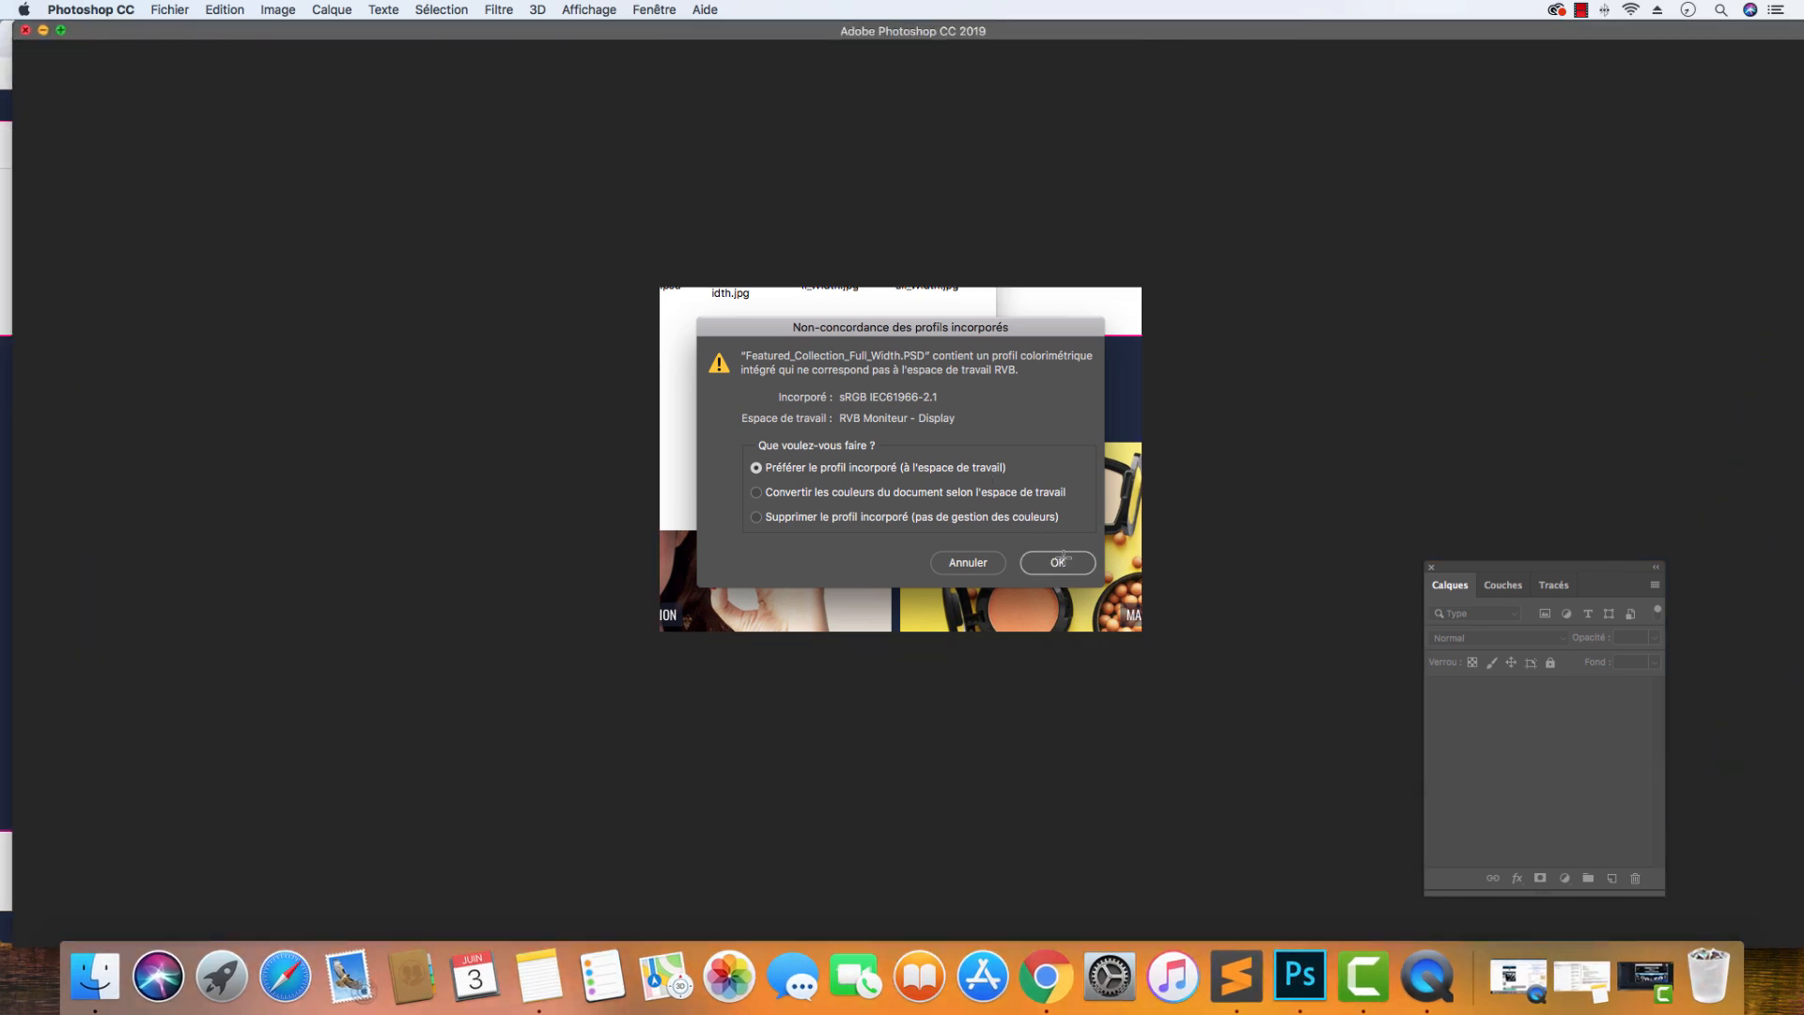
pyautogui.click(1060, 562)
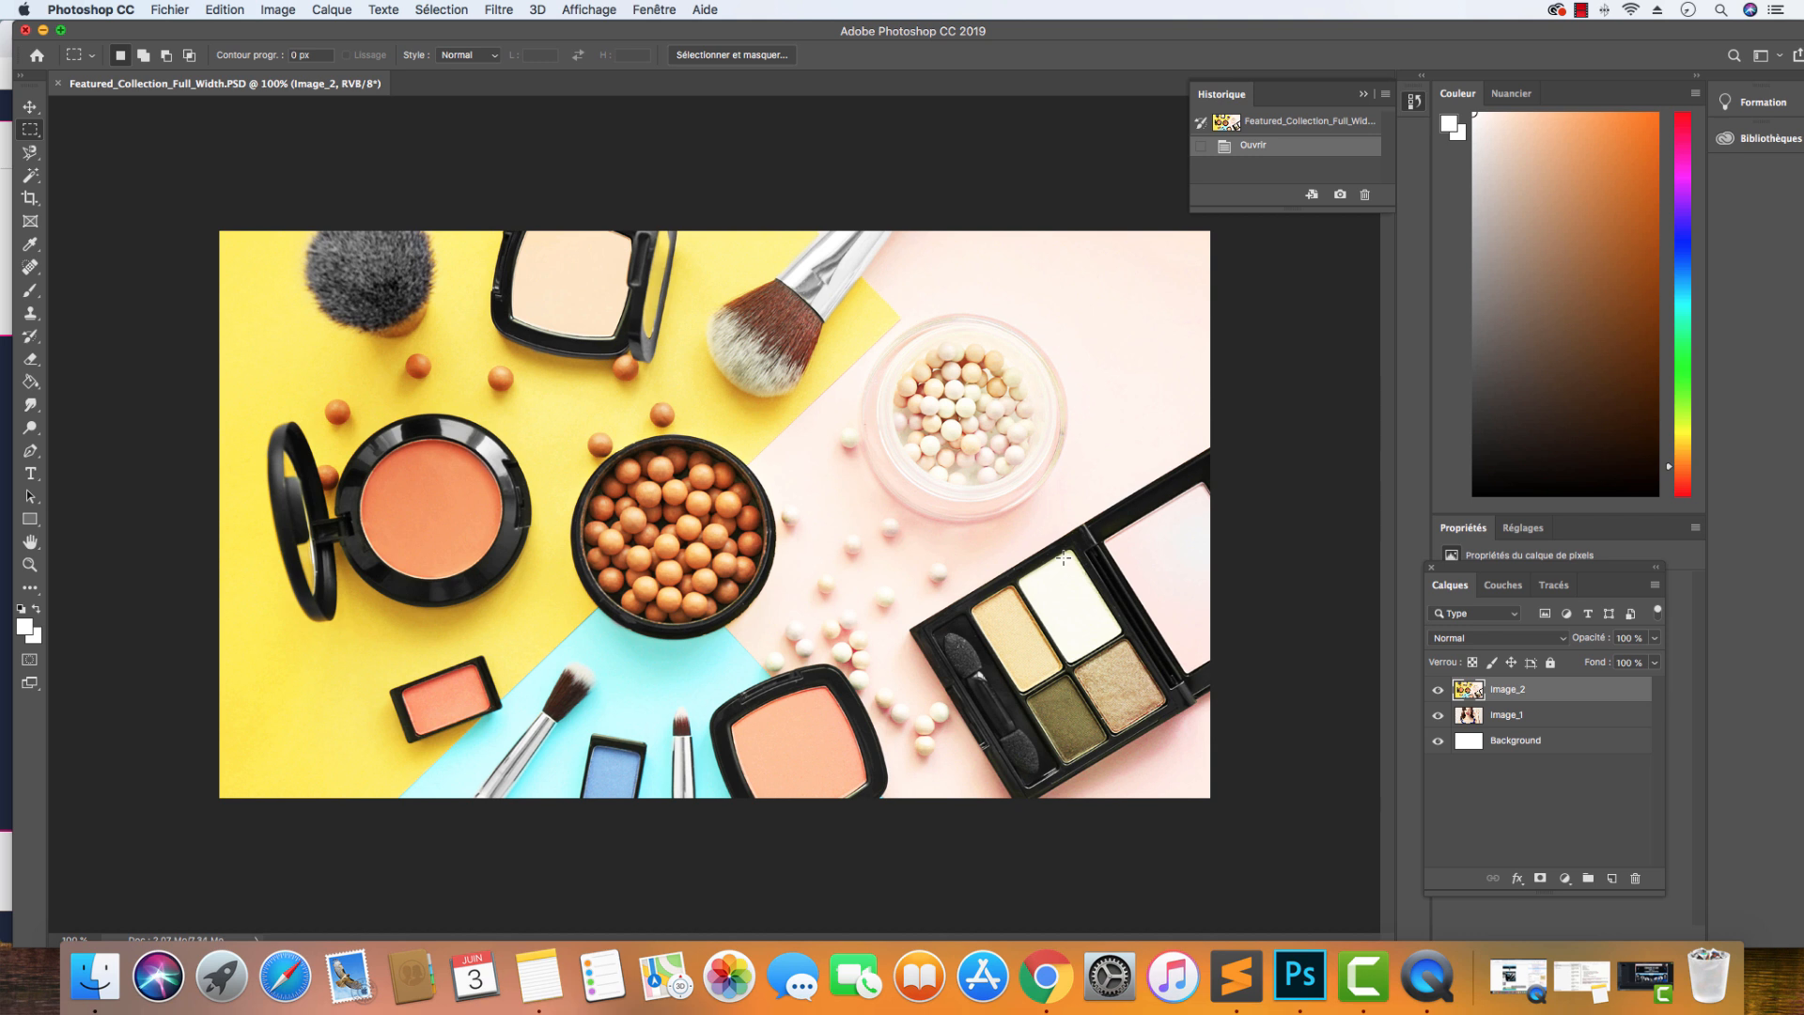
# Step: Check the full-width template's pixel dimensions in the image size settings, leaving them unchanged
pyautogui.click(285, 12)
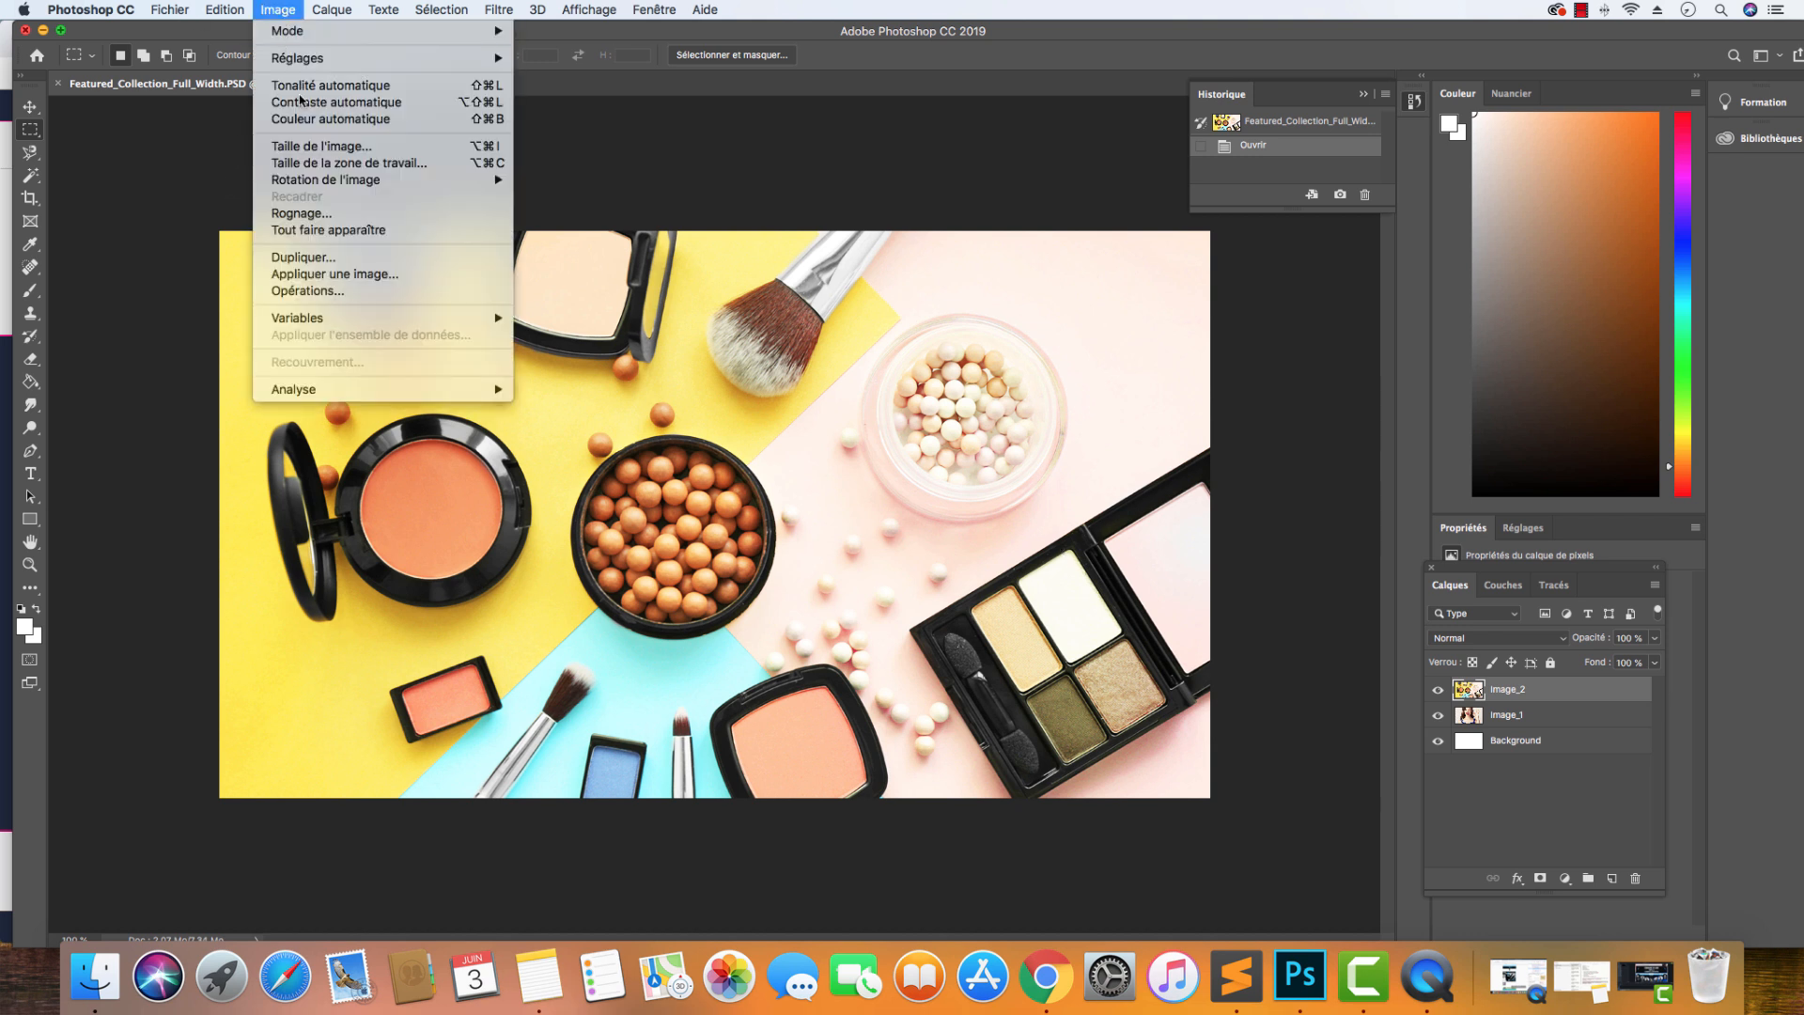
pyautogui.press('Return')
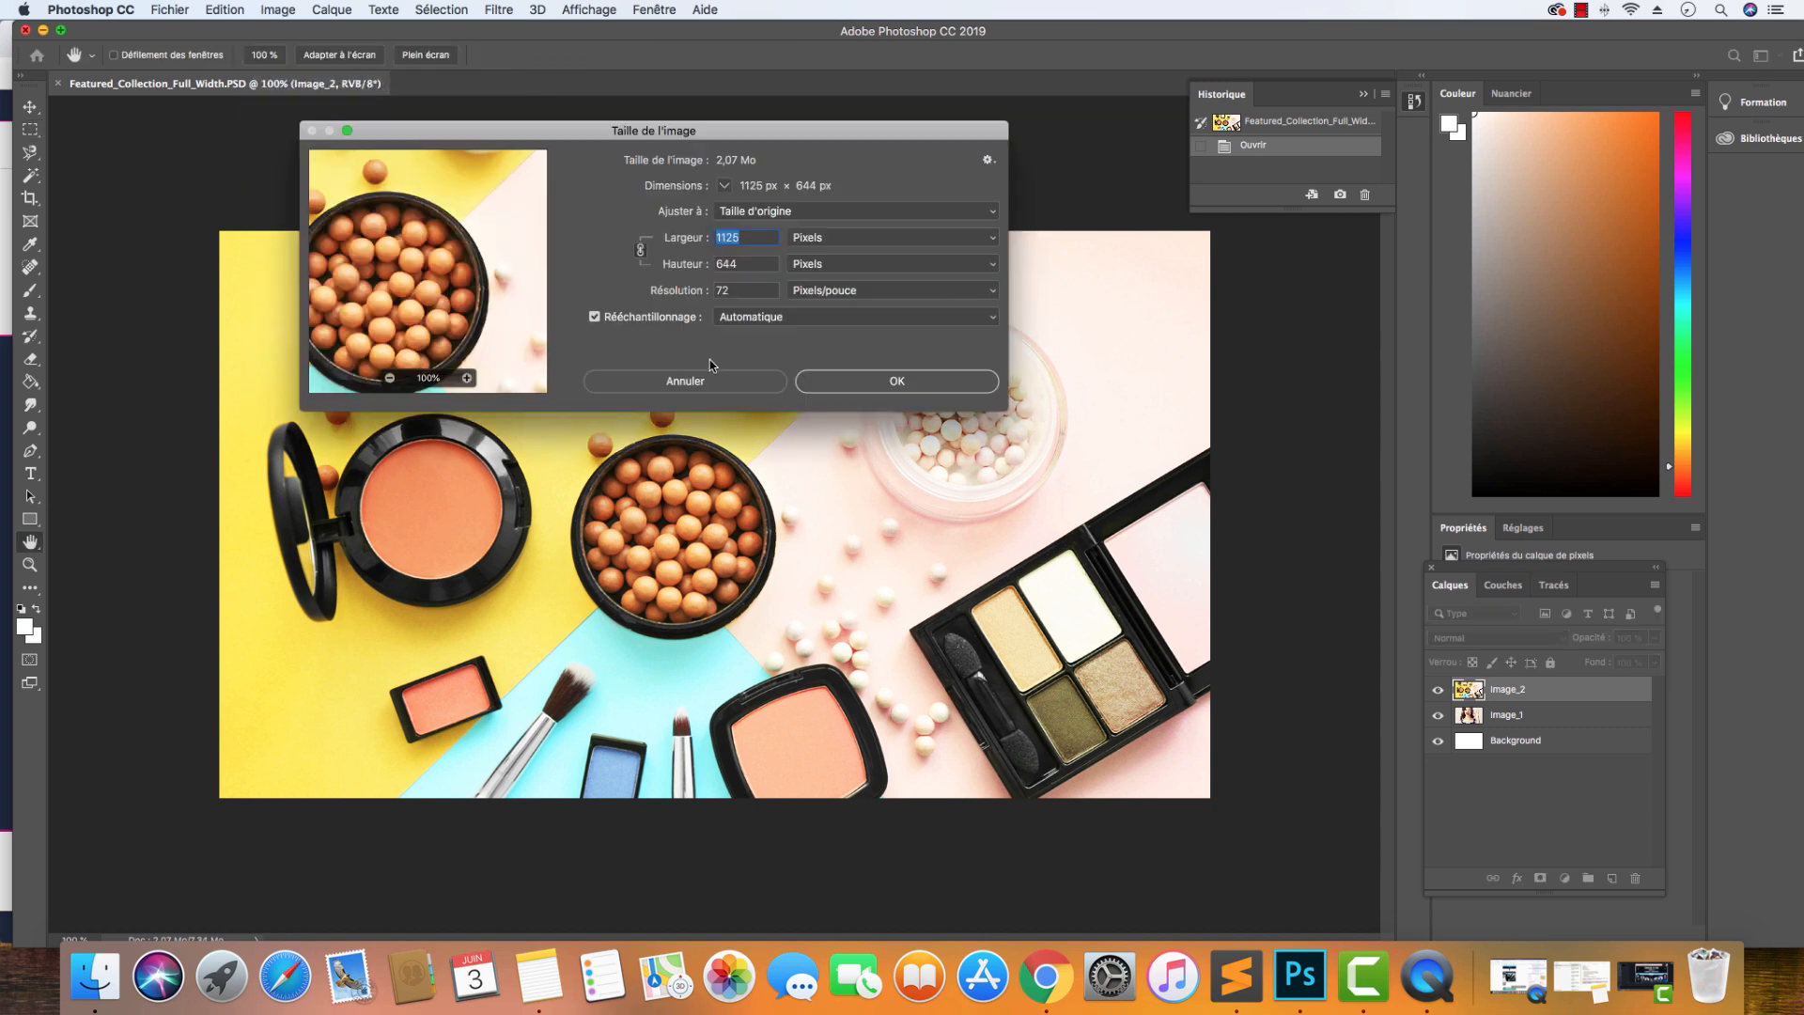
pyautogui.click(707, 381)
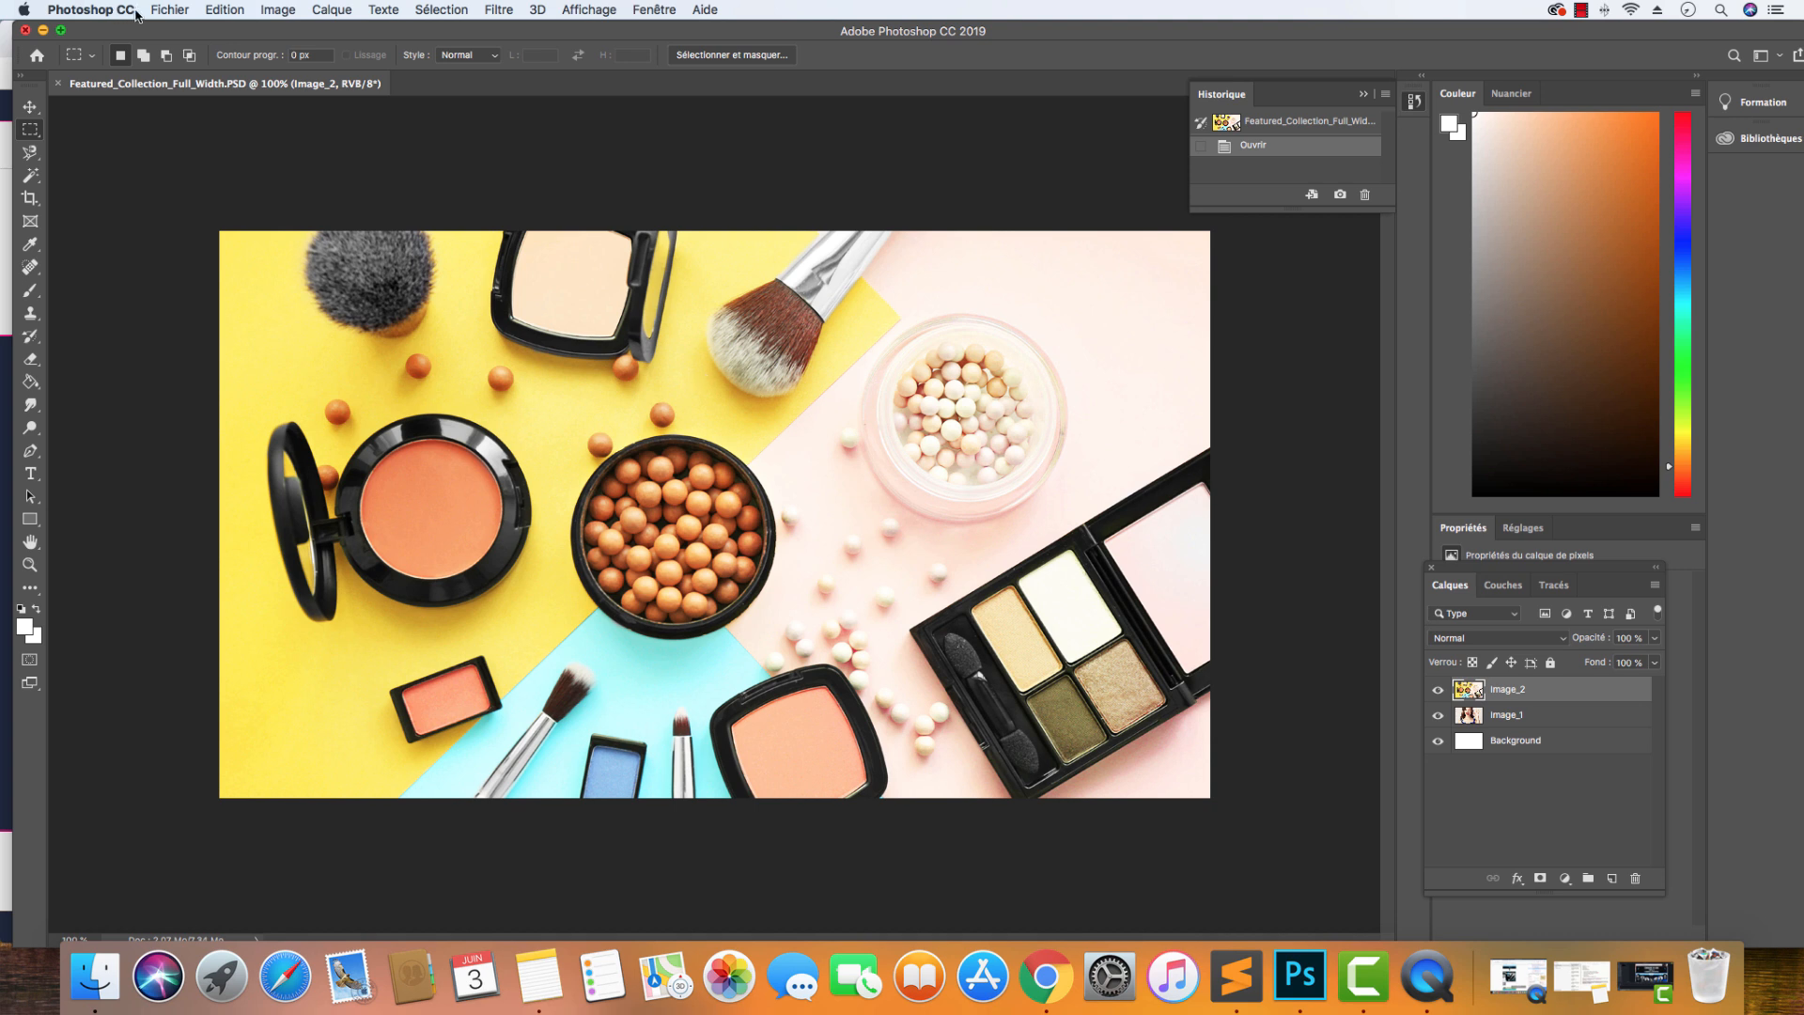
pyautogui.click(168, 12)
pyautogui.click(174, 30)
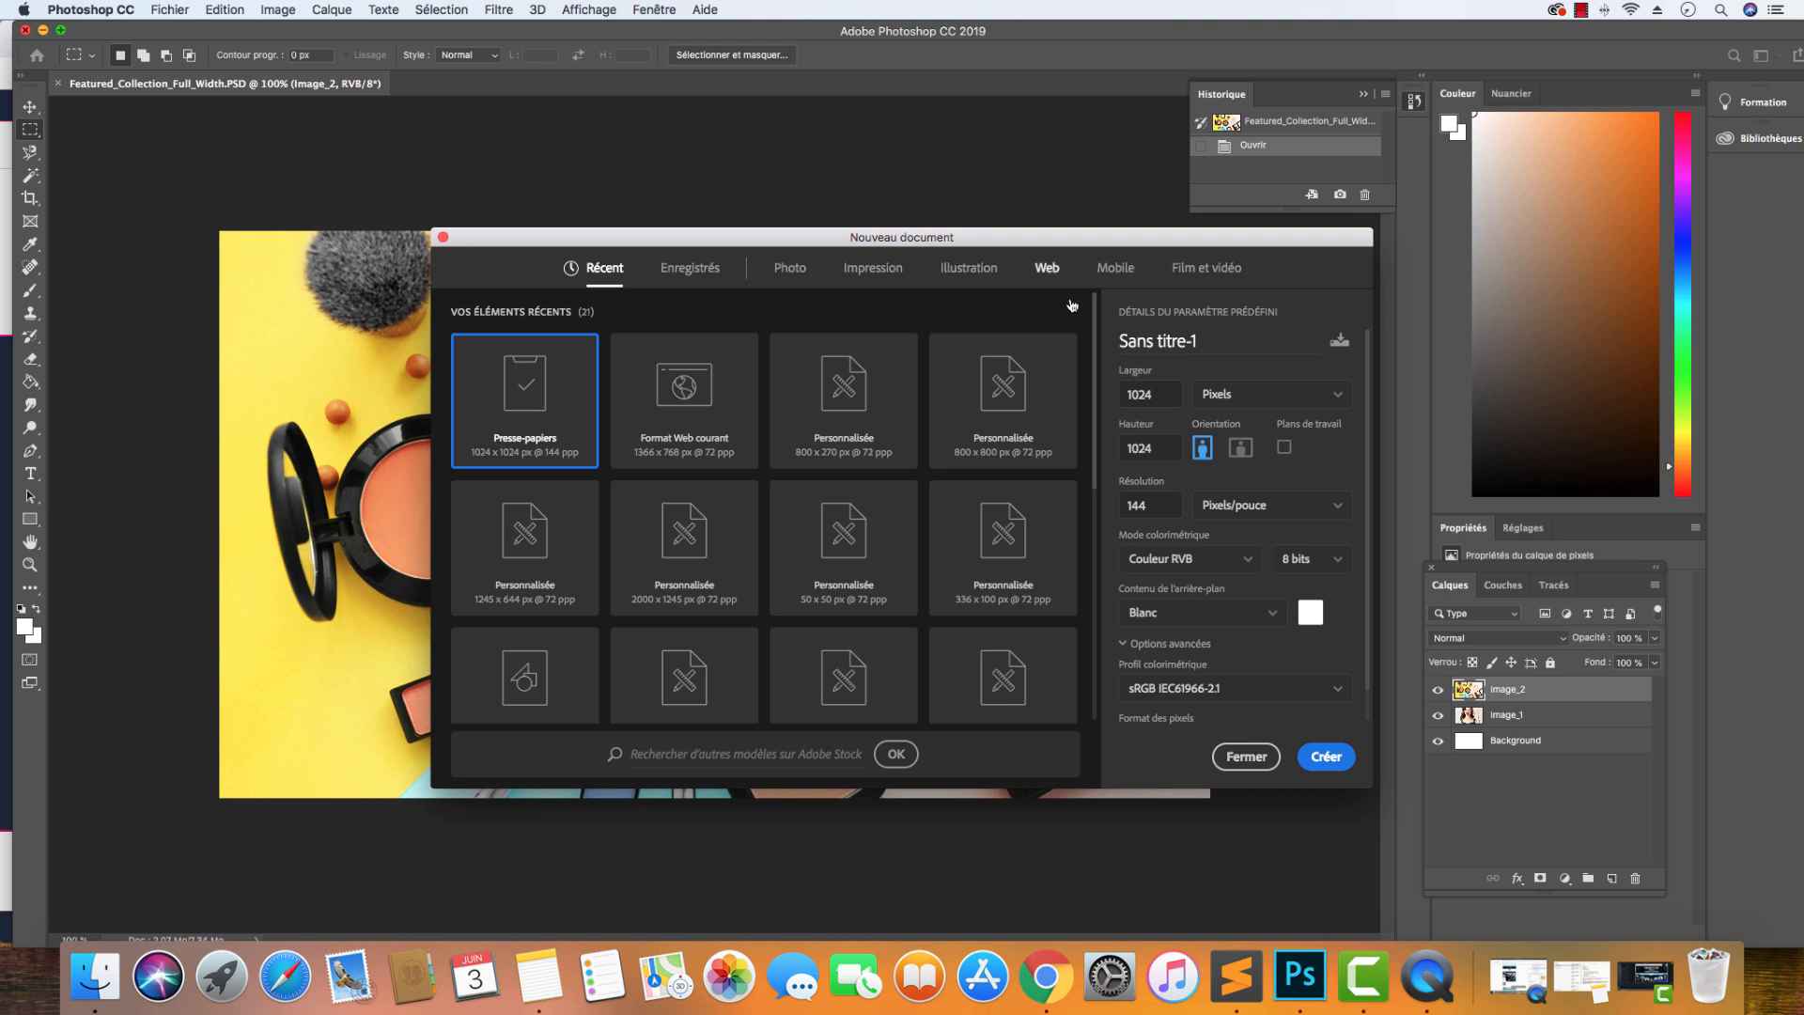
pyautogui.click(1047, 268)
pyautogui.click(1164, 507)
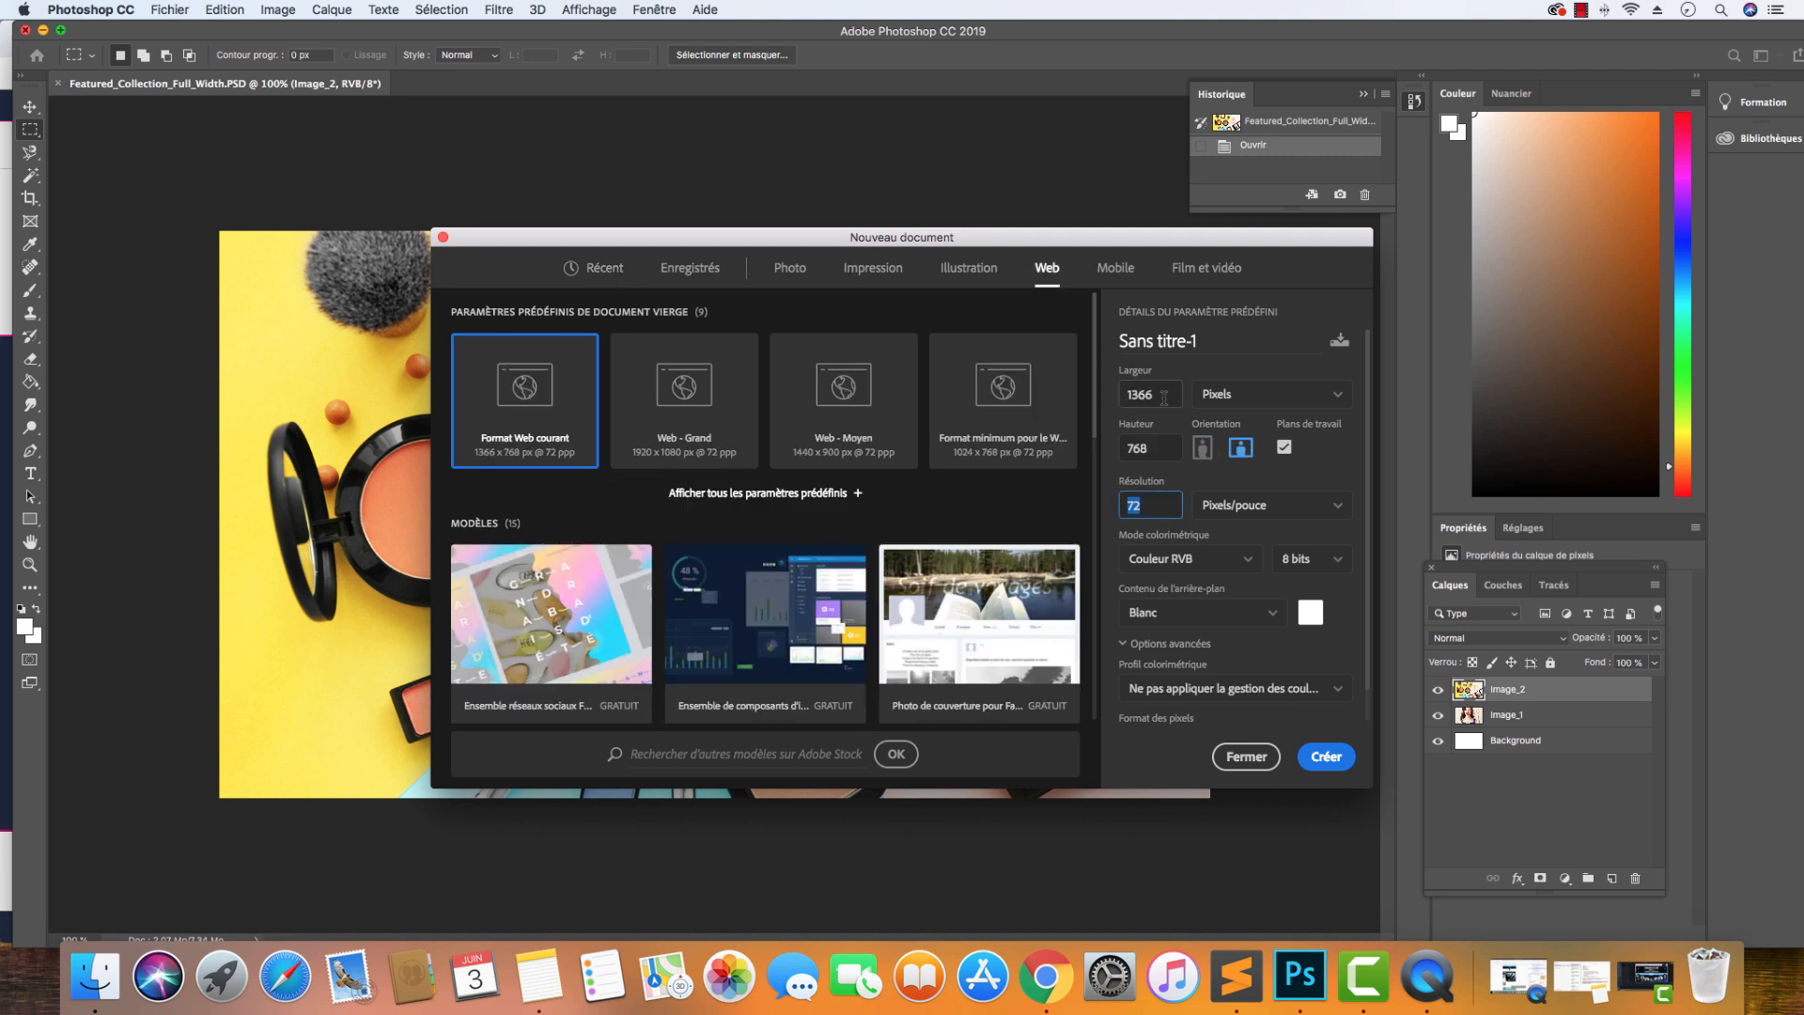
pyautogui.doubleClick(1163, 397)
pyautogui.write('112')
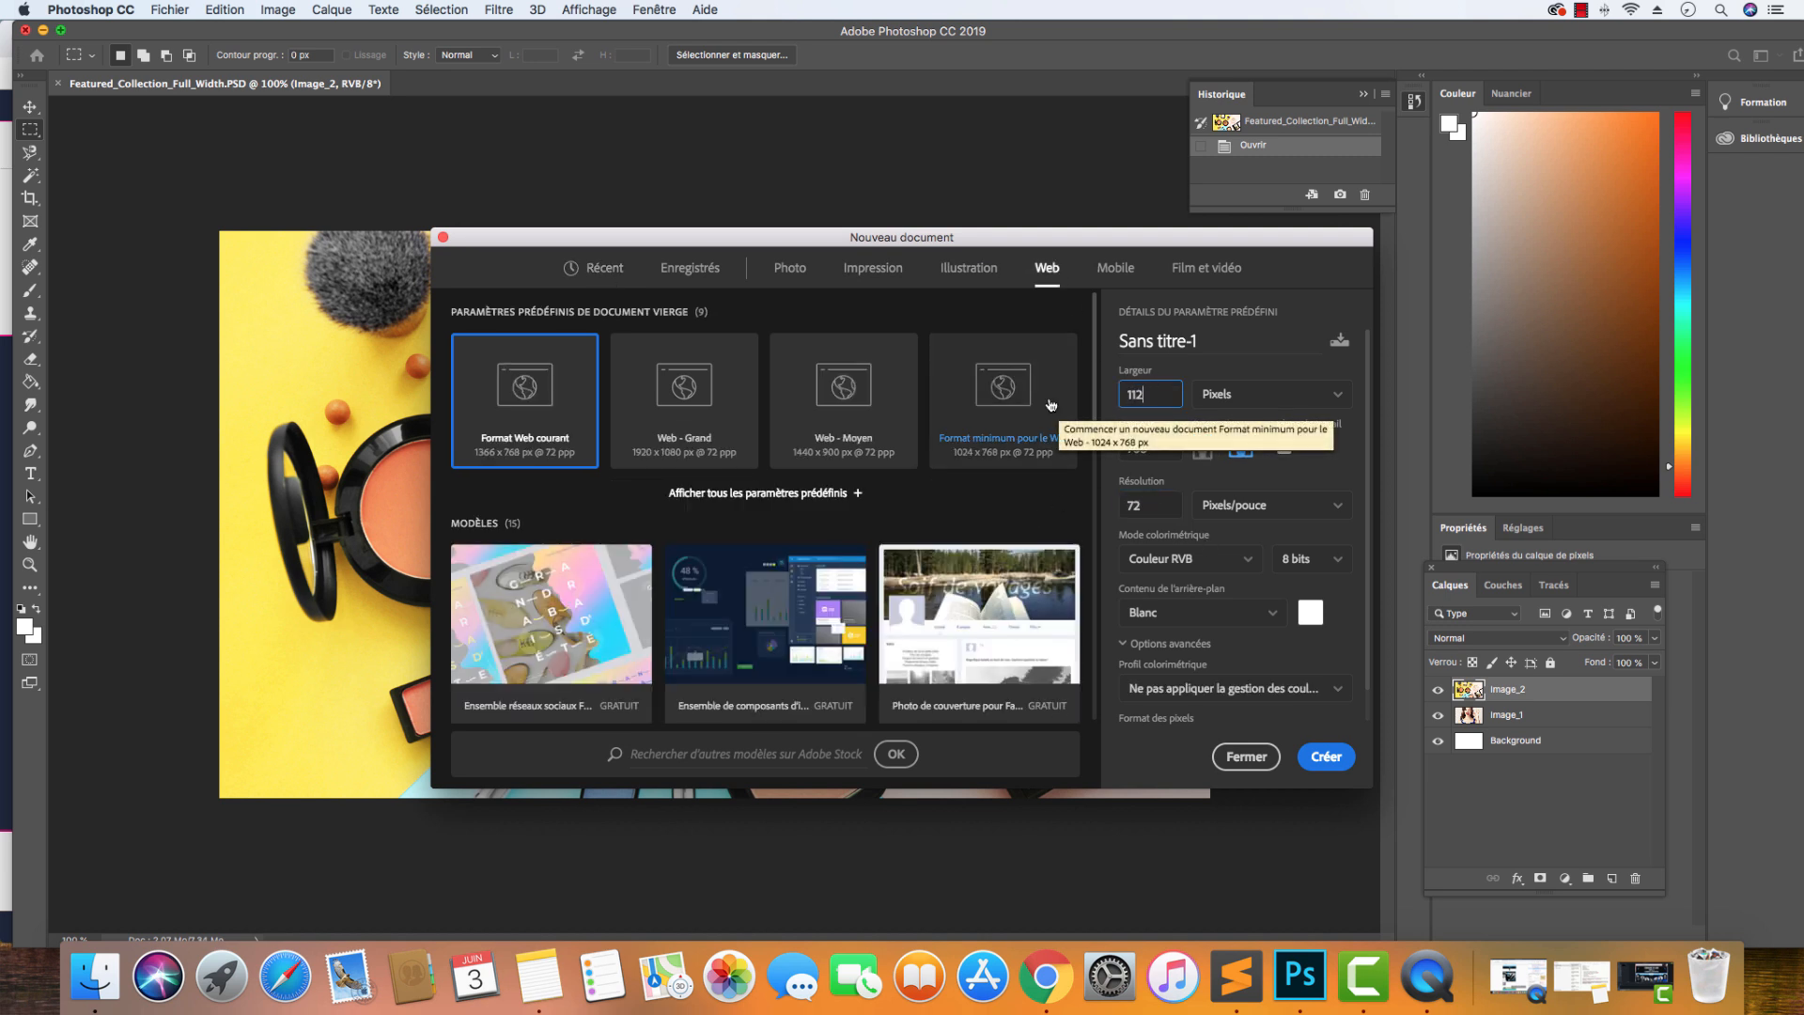
pyautogui.write('5')
pyautogui.press('Tab')
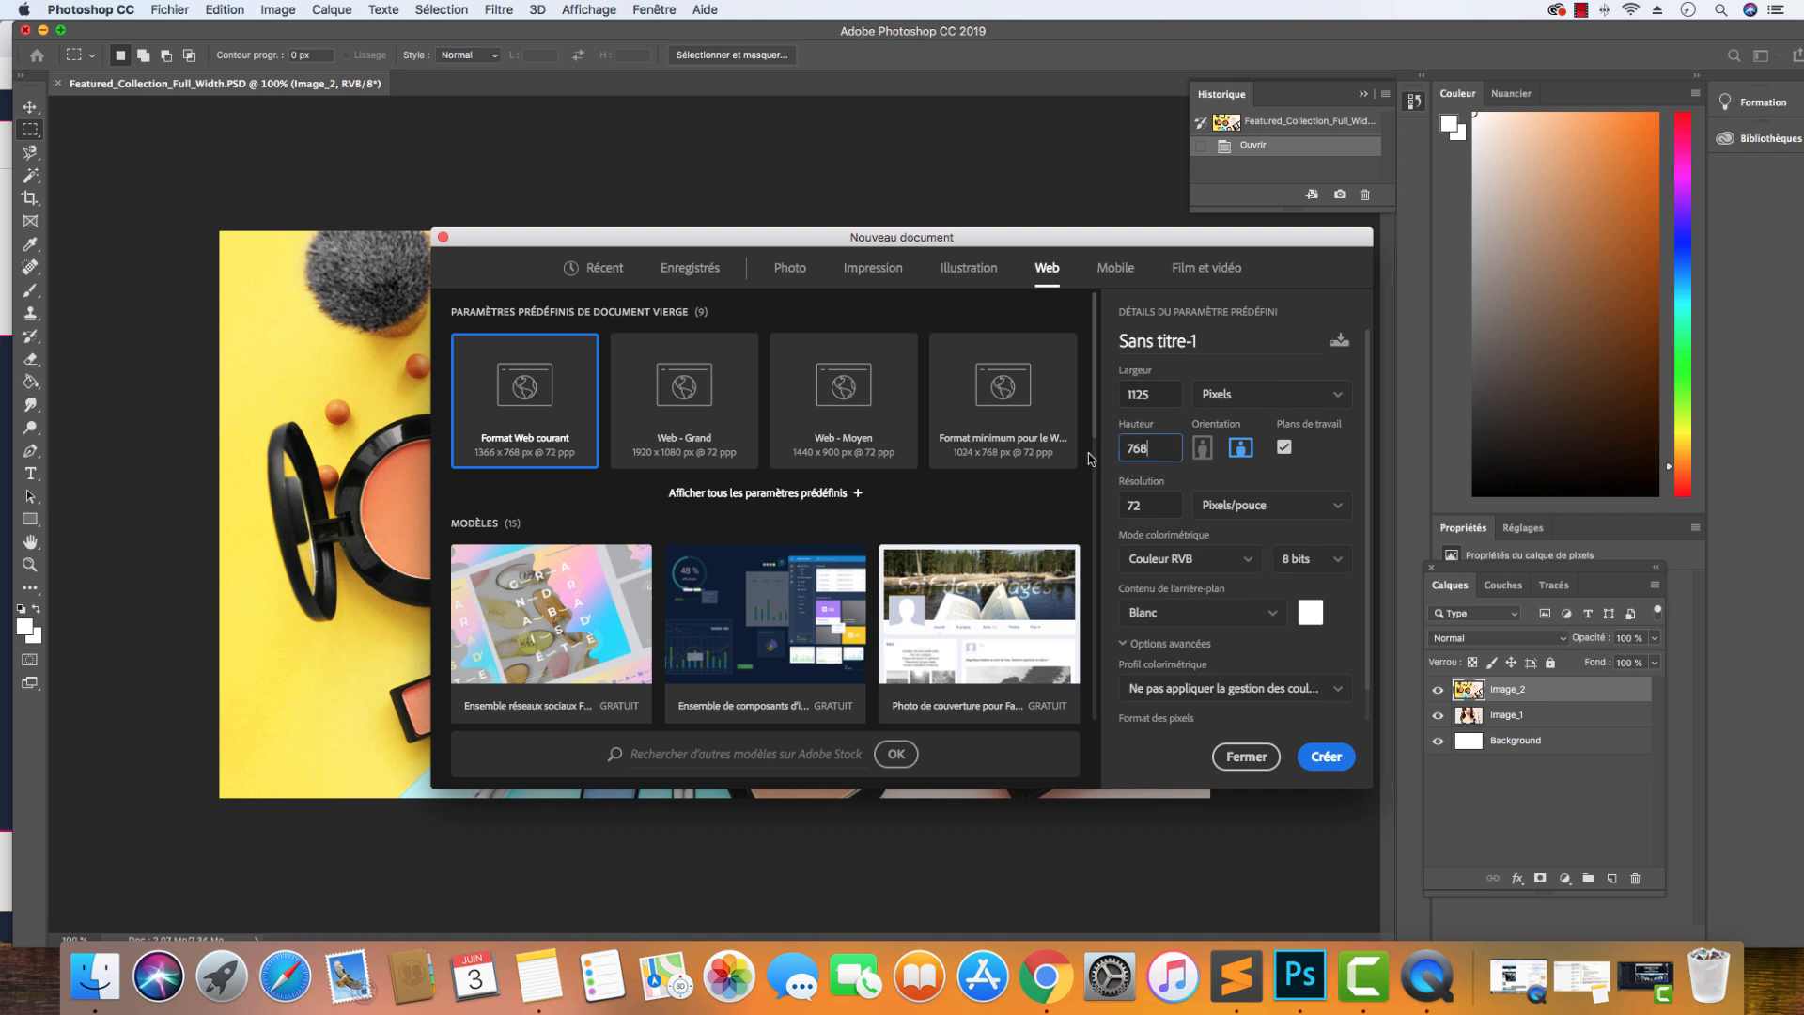
pyautogui.click(1246, 757)
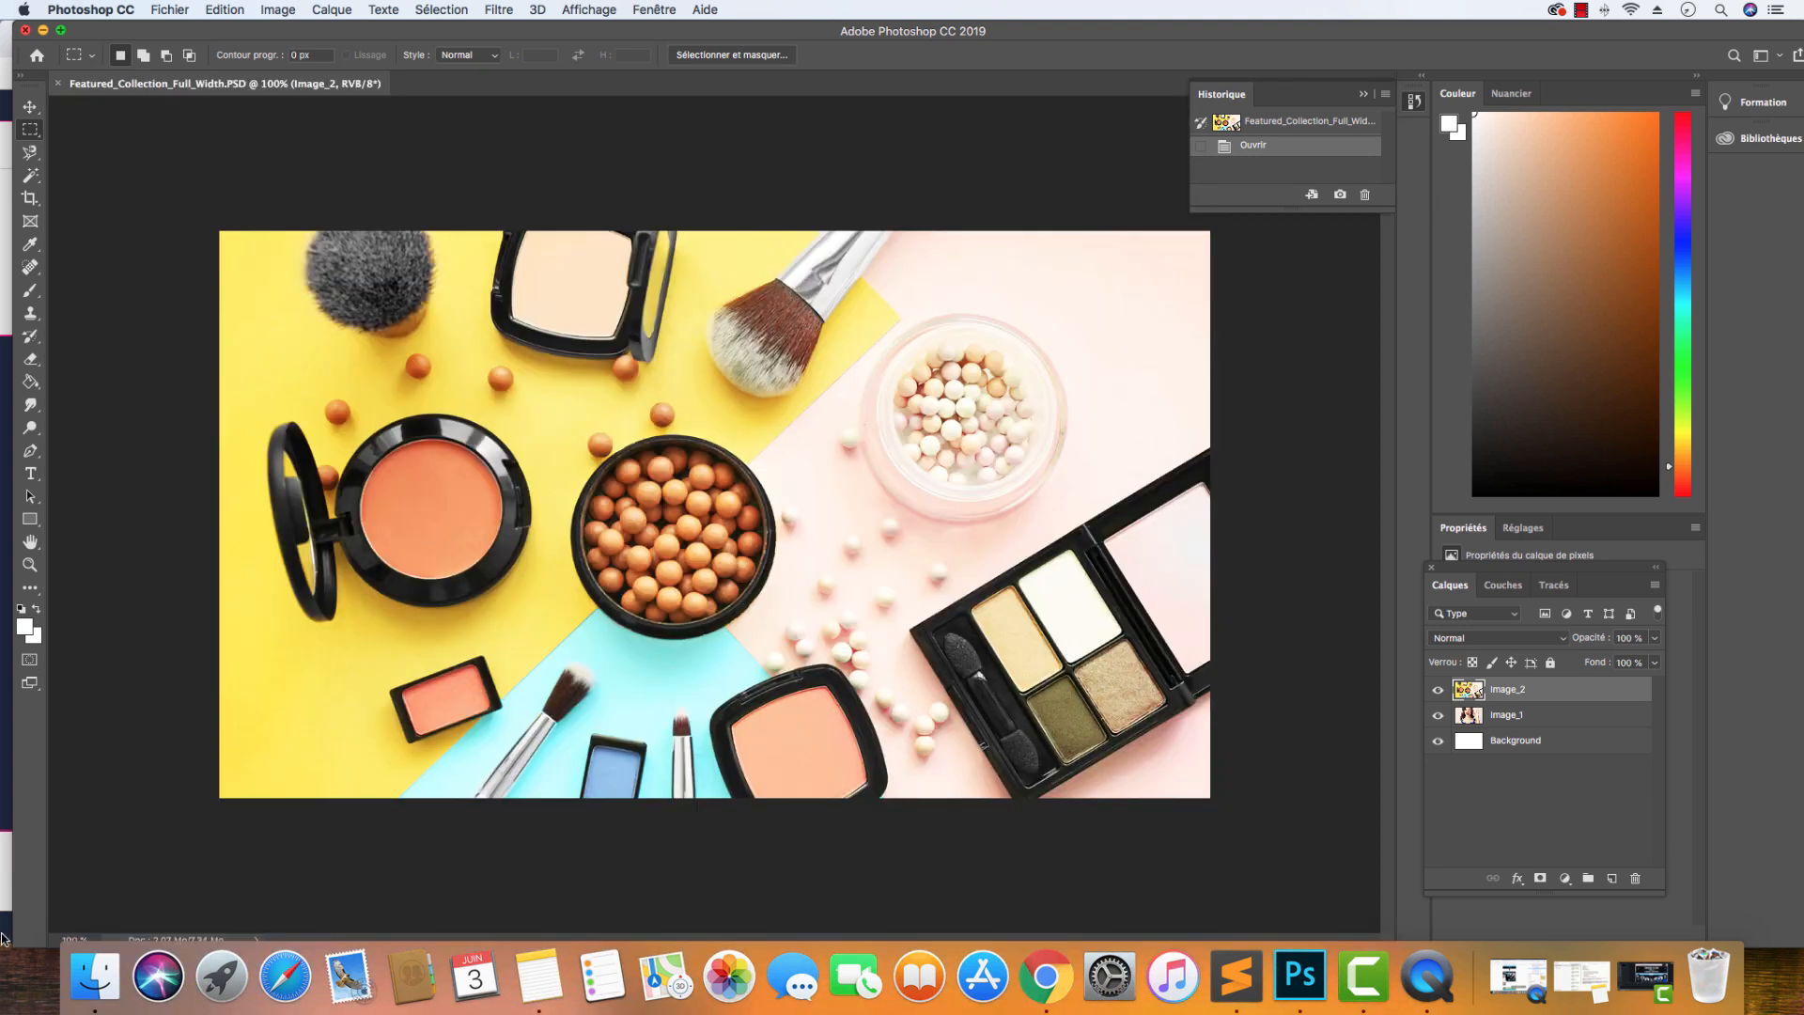
# Step: Switch to the Shutterstock page in Chrome and search its images for "beauty fashion"
pyautogui.click(1060, 987)
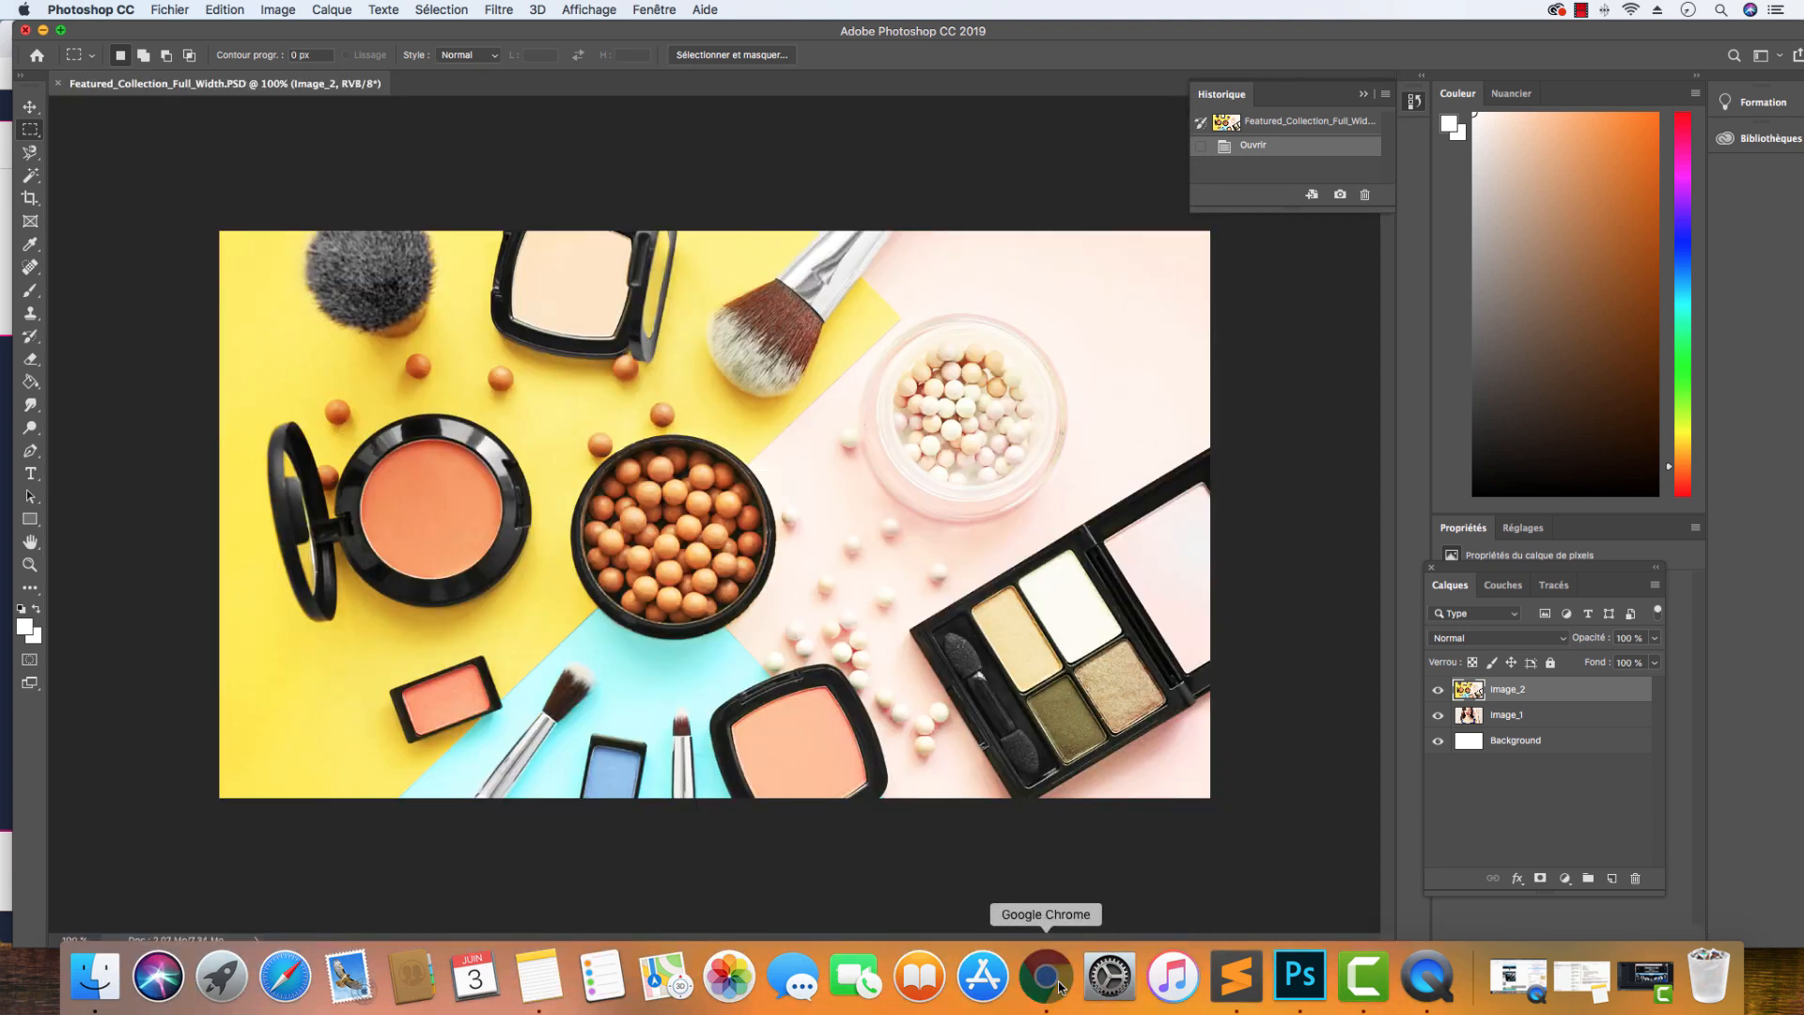
pyautogui.click(816, 42)
pyautogui.click(382, 196)
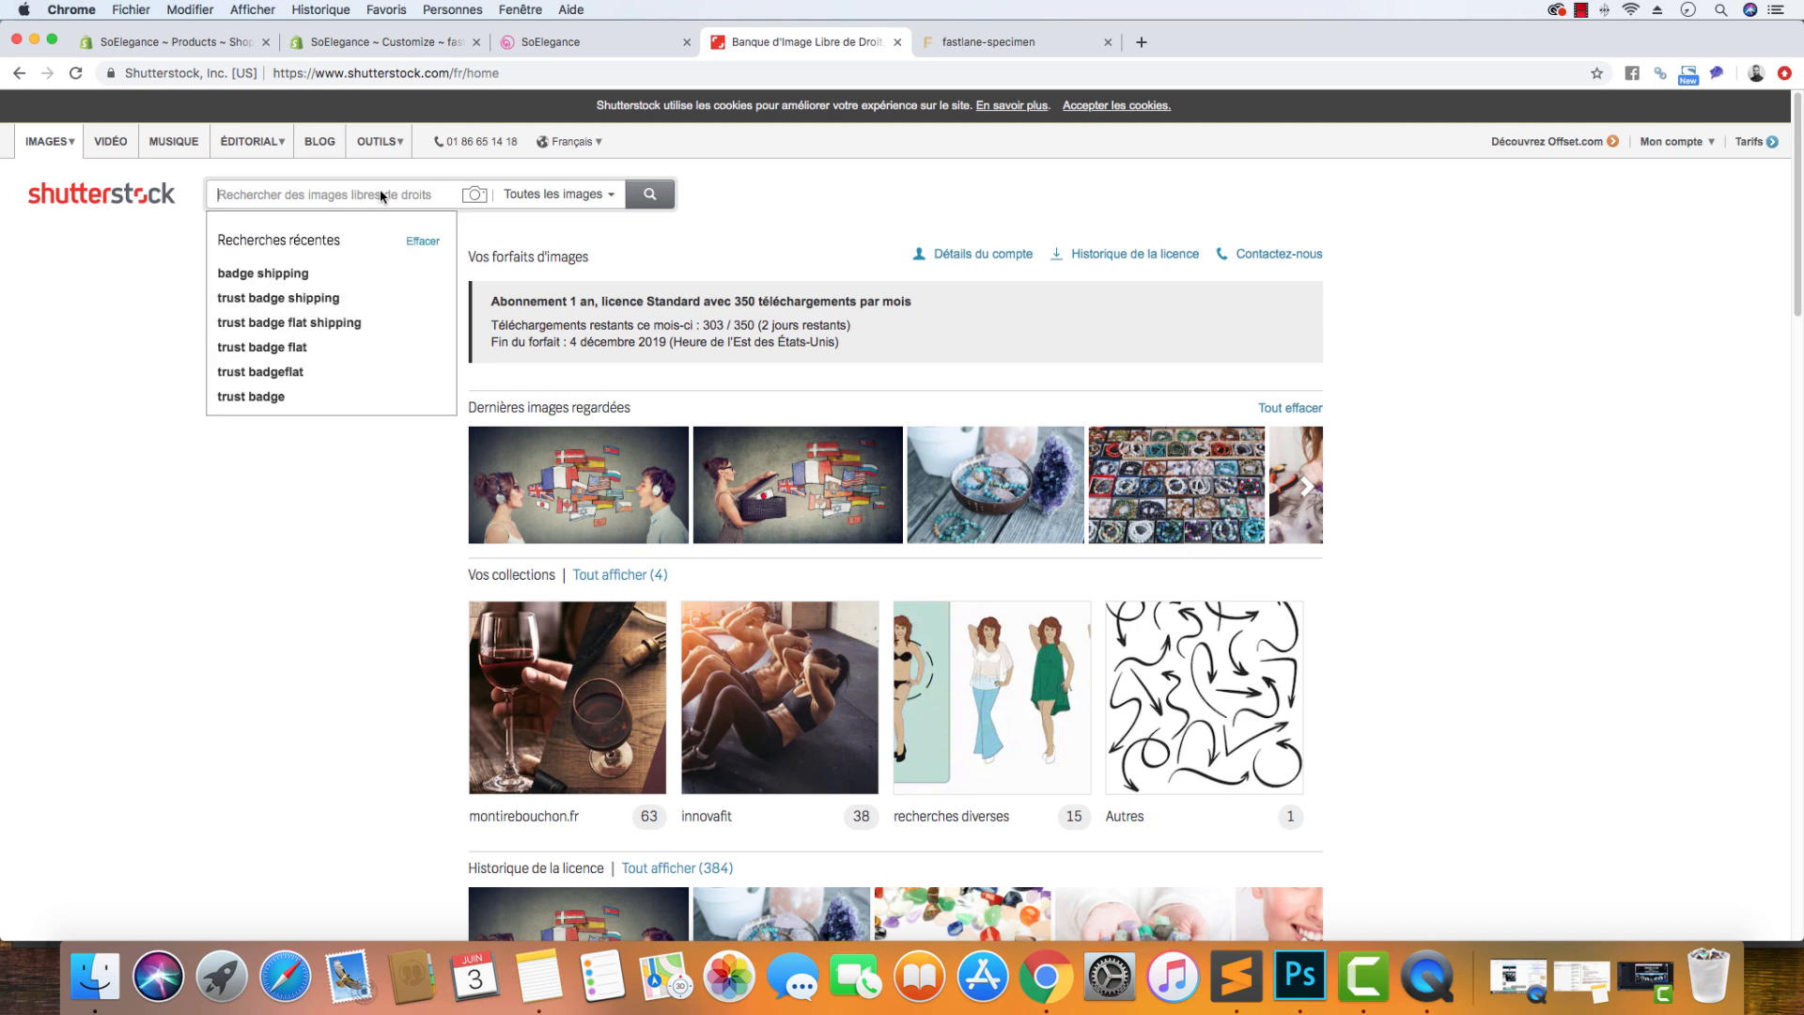
pyautogui.write('bea')
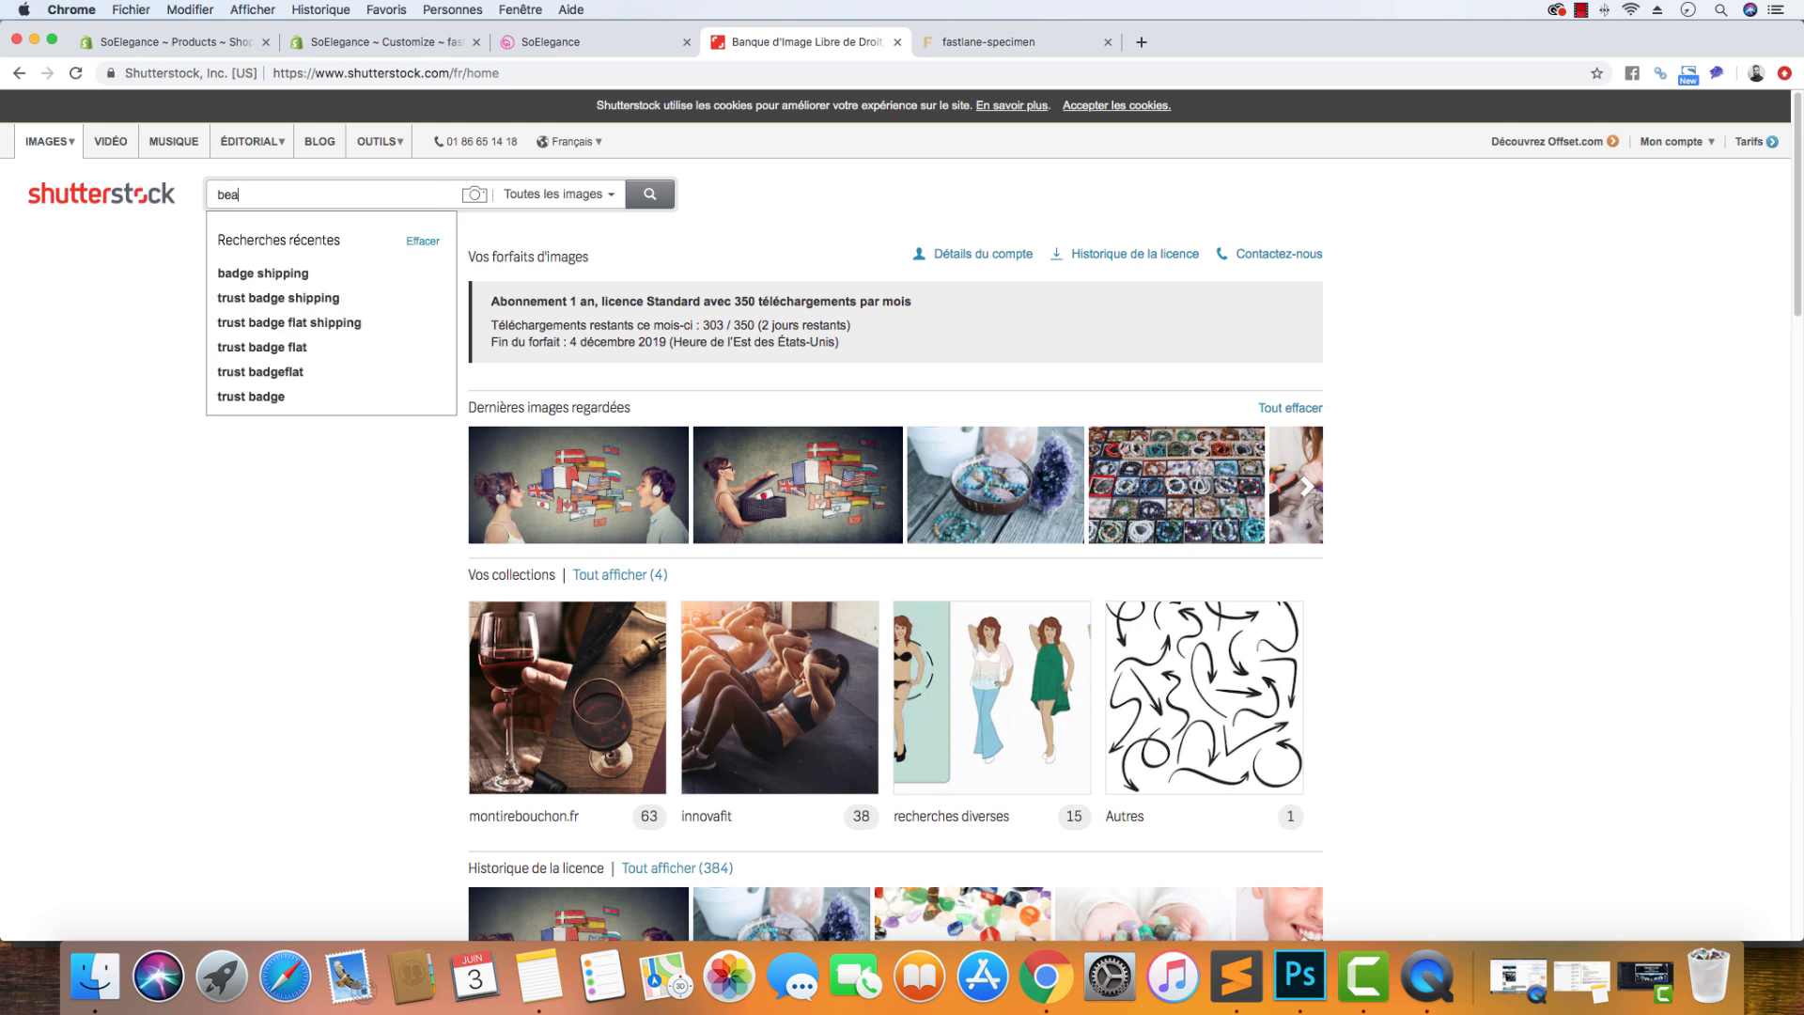
pyautogui.write('uty fa')
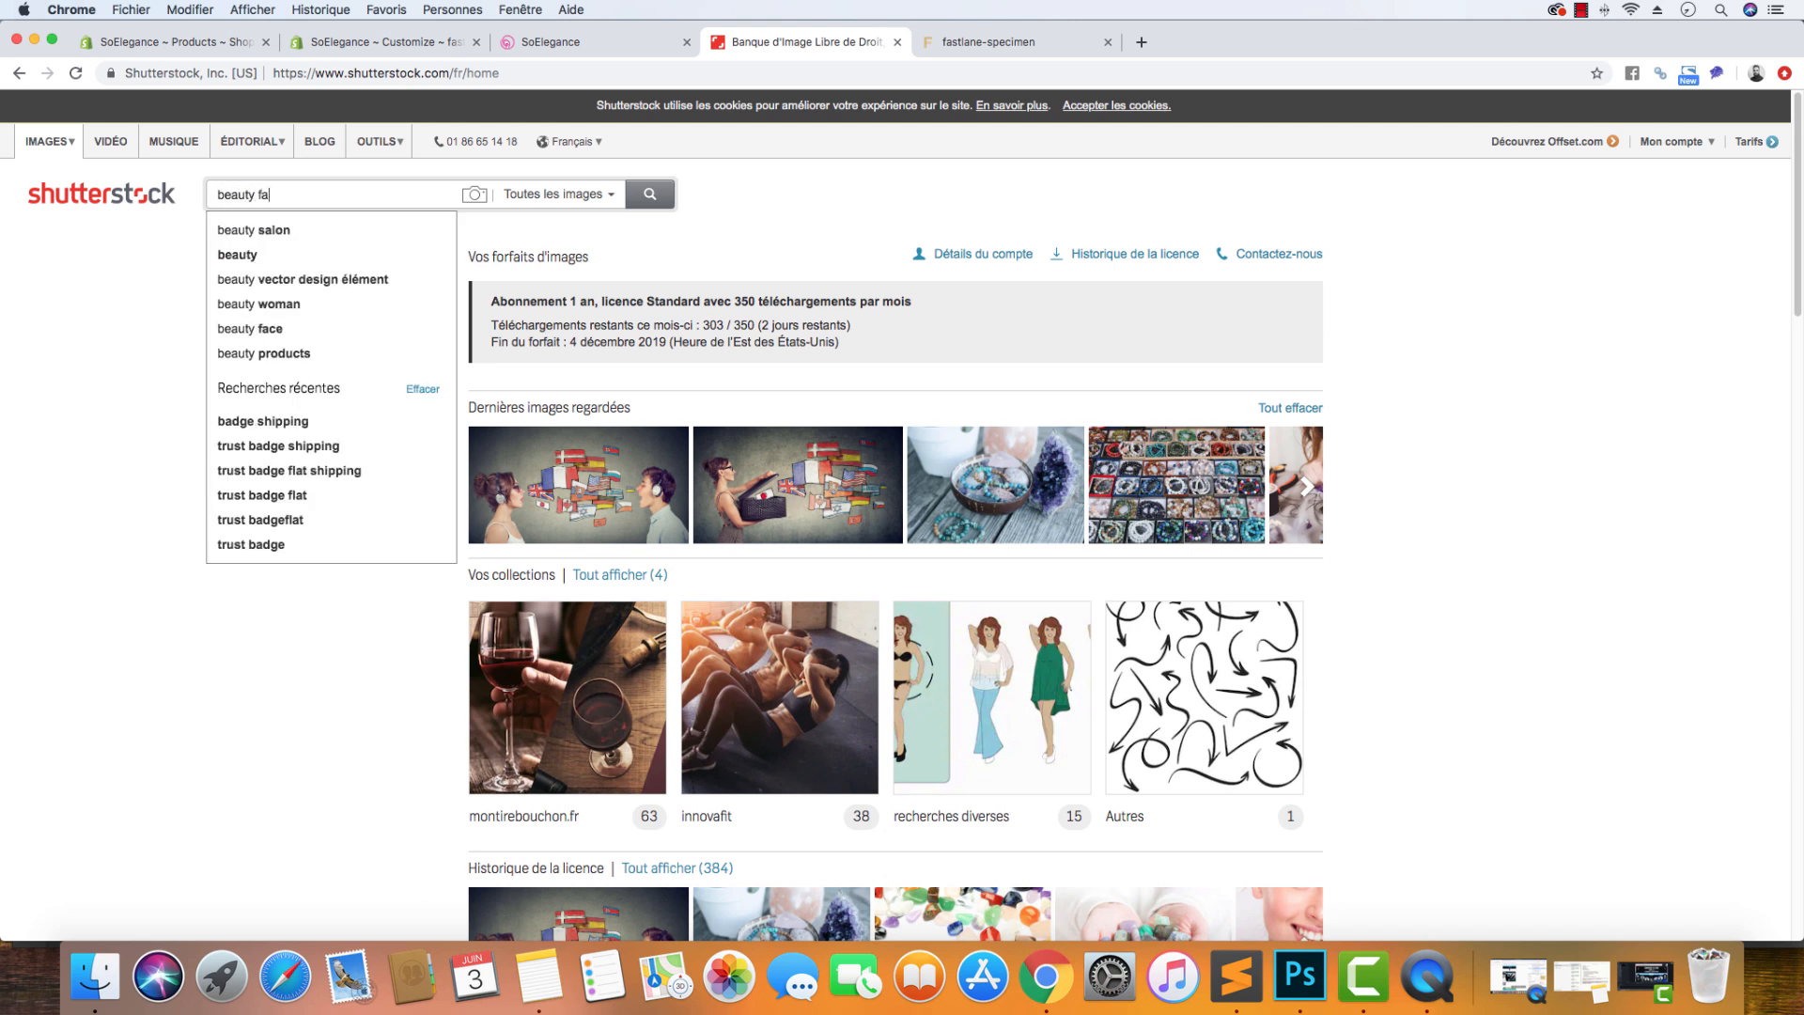
pyautogui.write('shion')
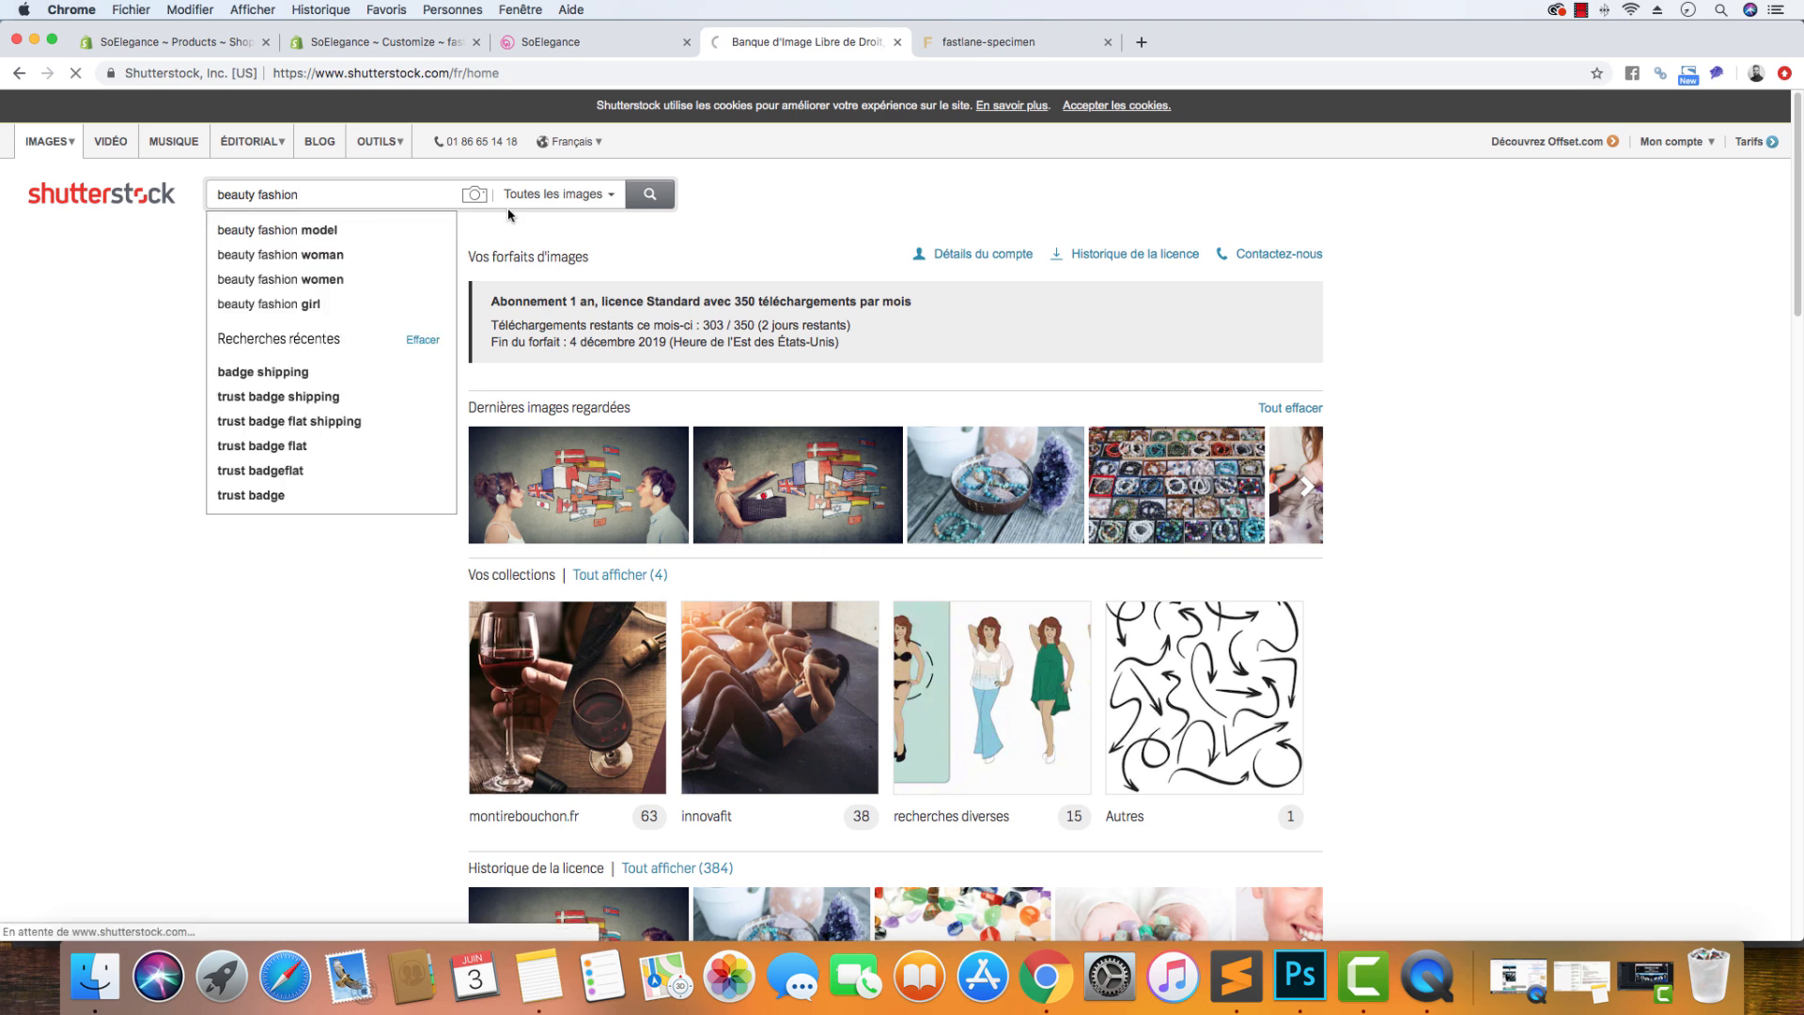
pyautogui.press('Return')
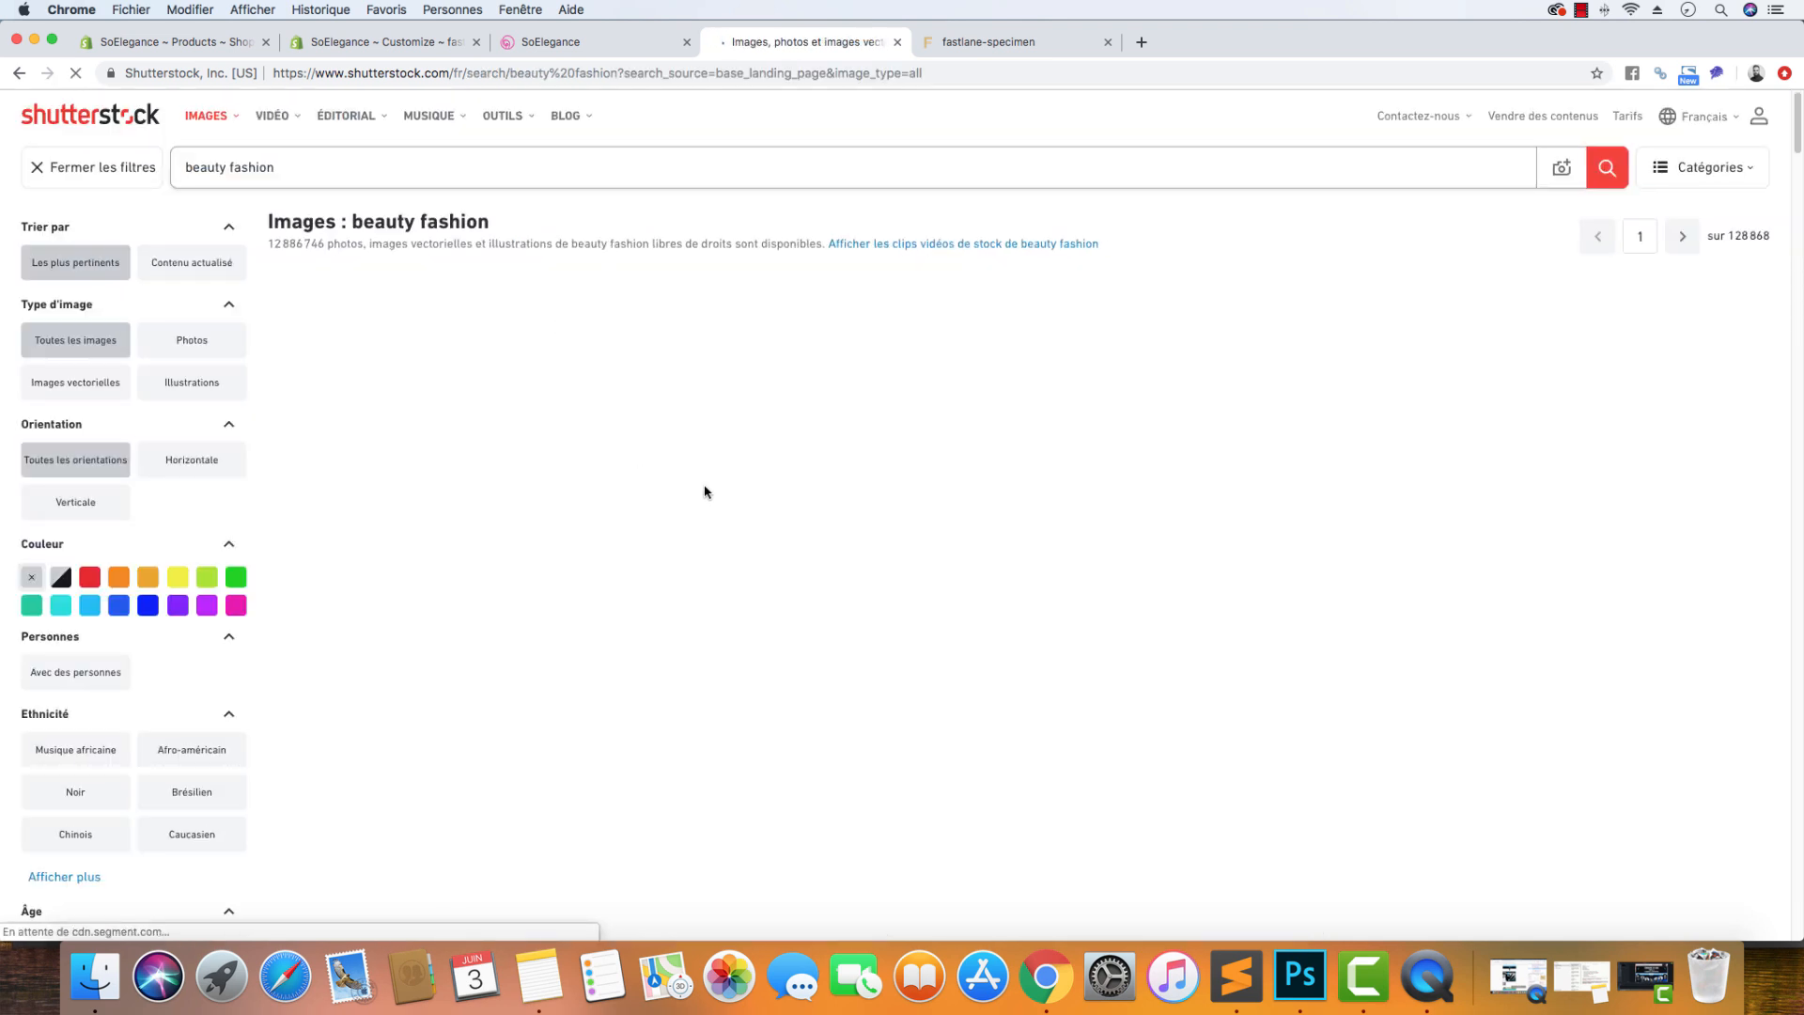
# Step: Choose the high fashion model photo in colorful bright light from the results and download it as a large JPEG
pyautogui.scroll(-5, 833, 526)
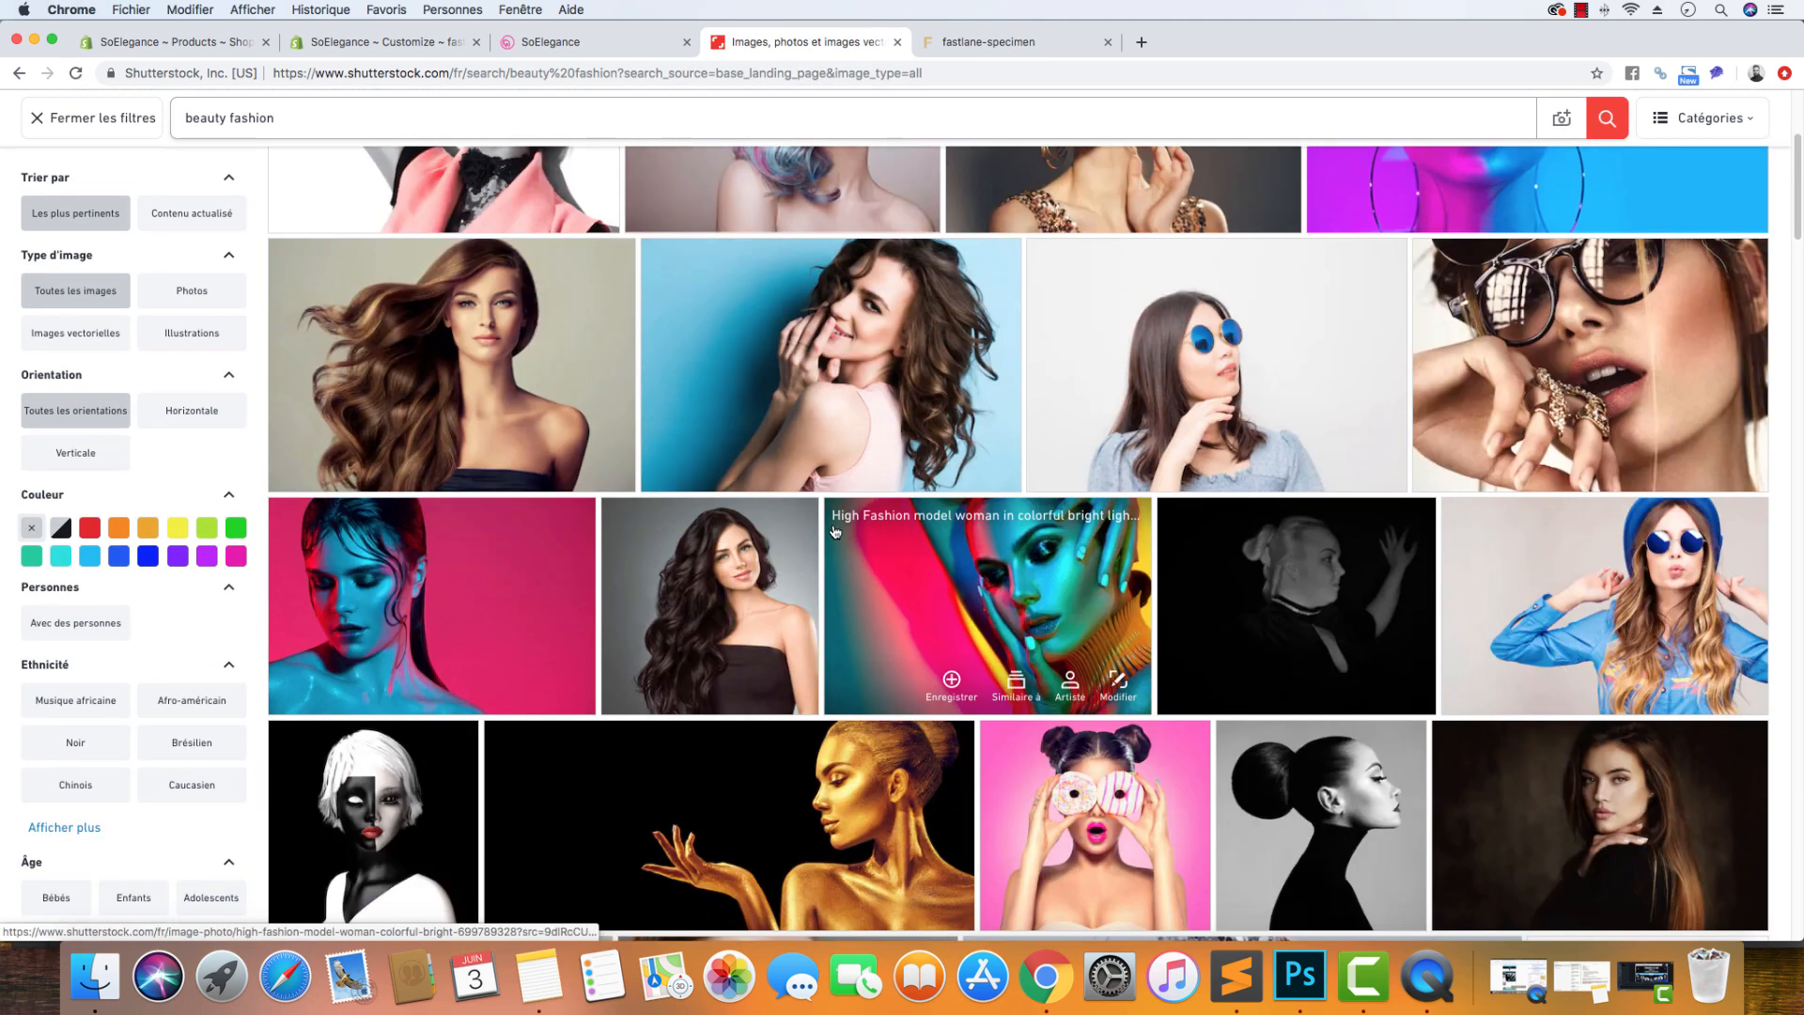
pyautogui.click(1093, 594)
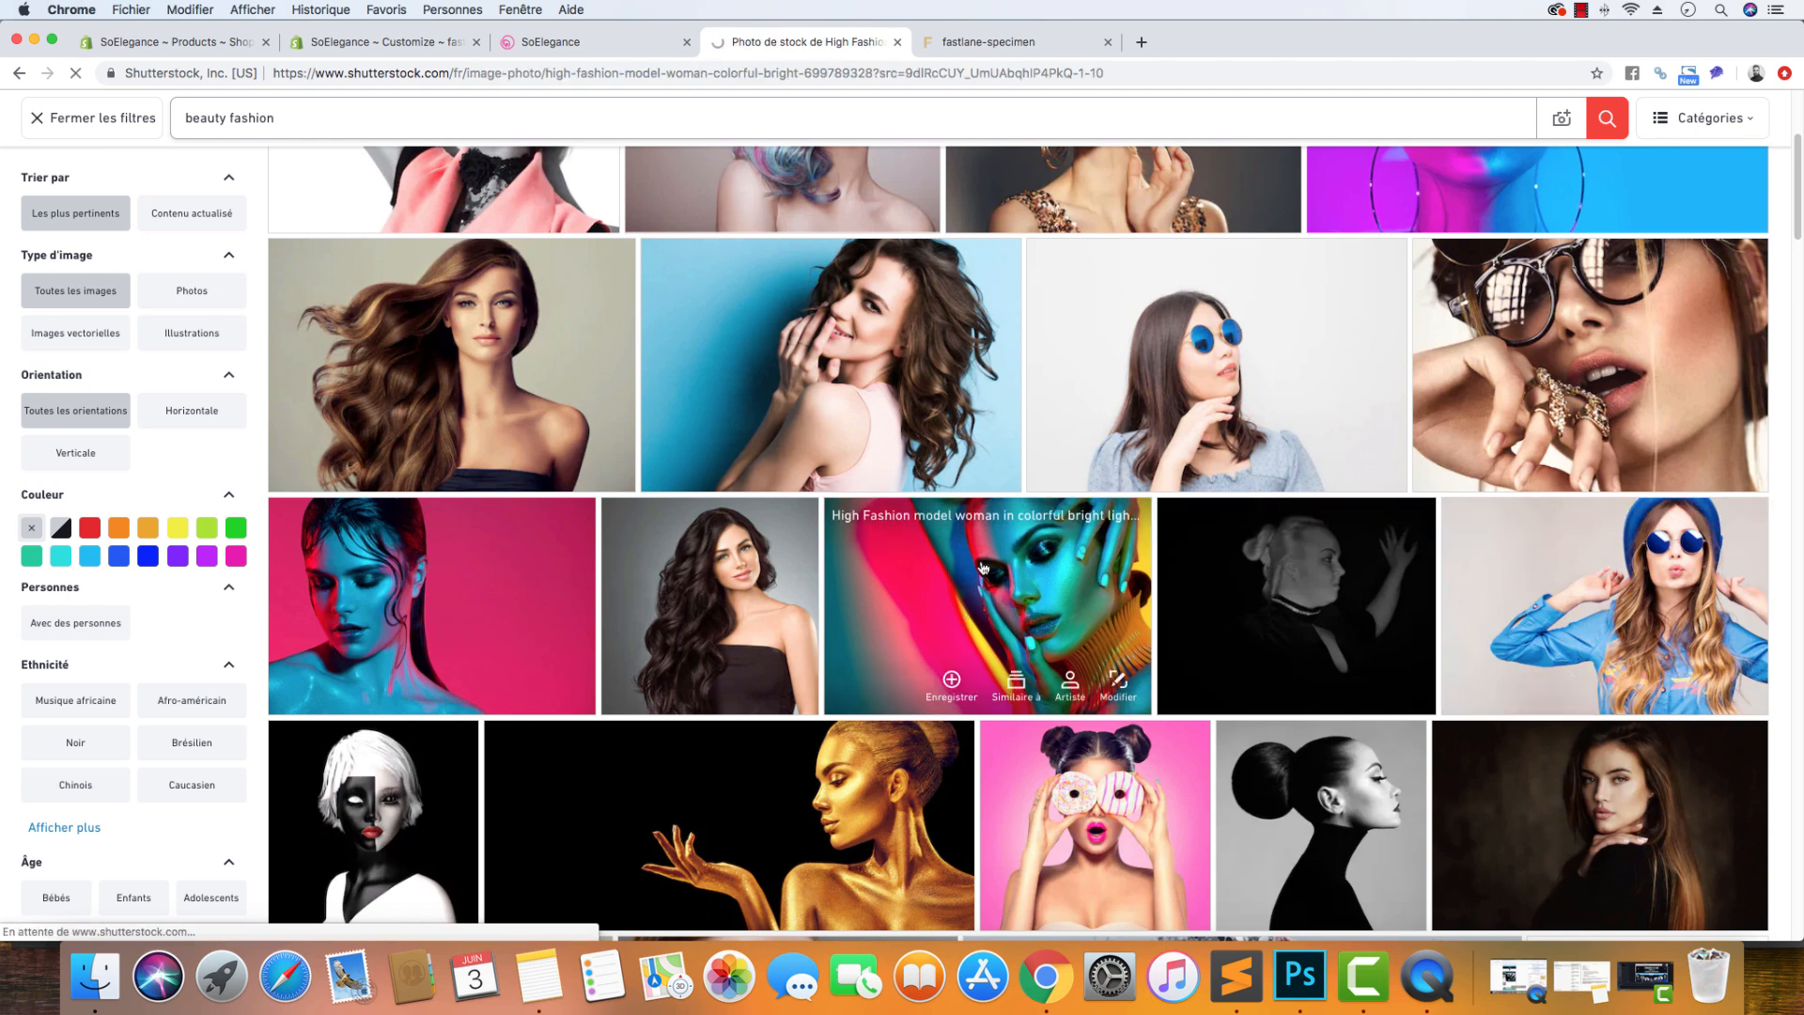
pyautogui.click(1004, 531)
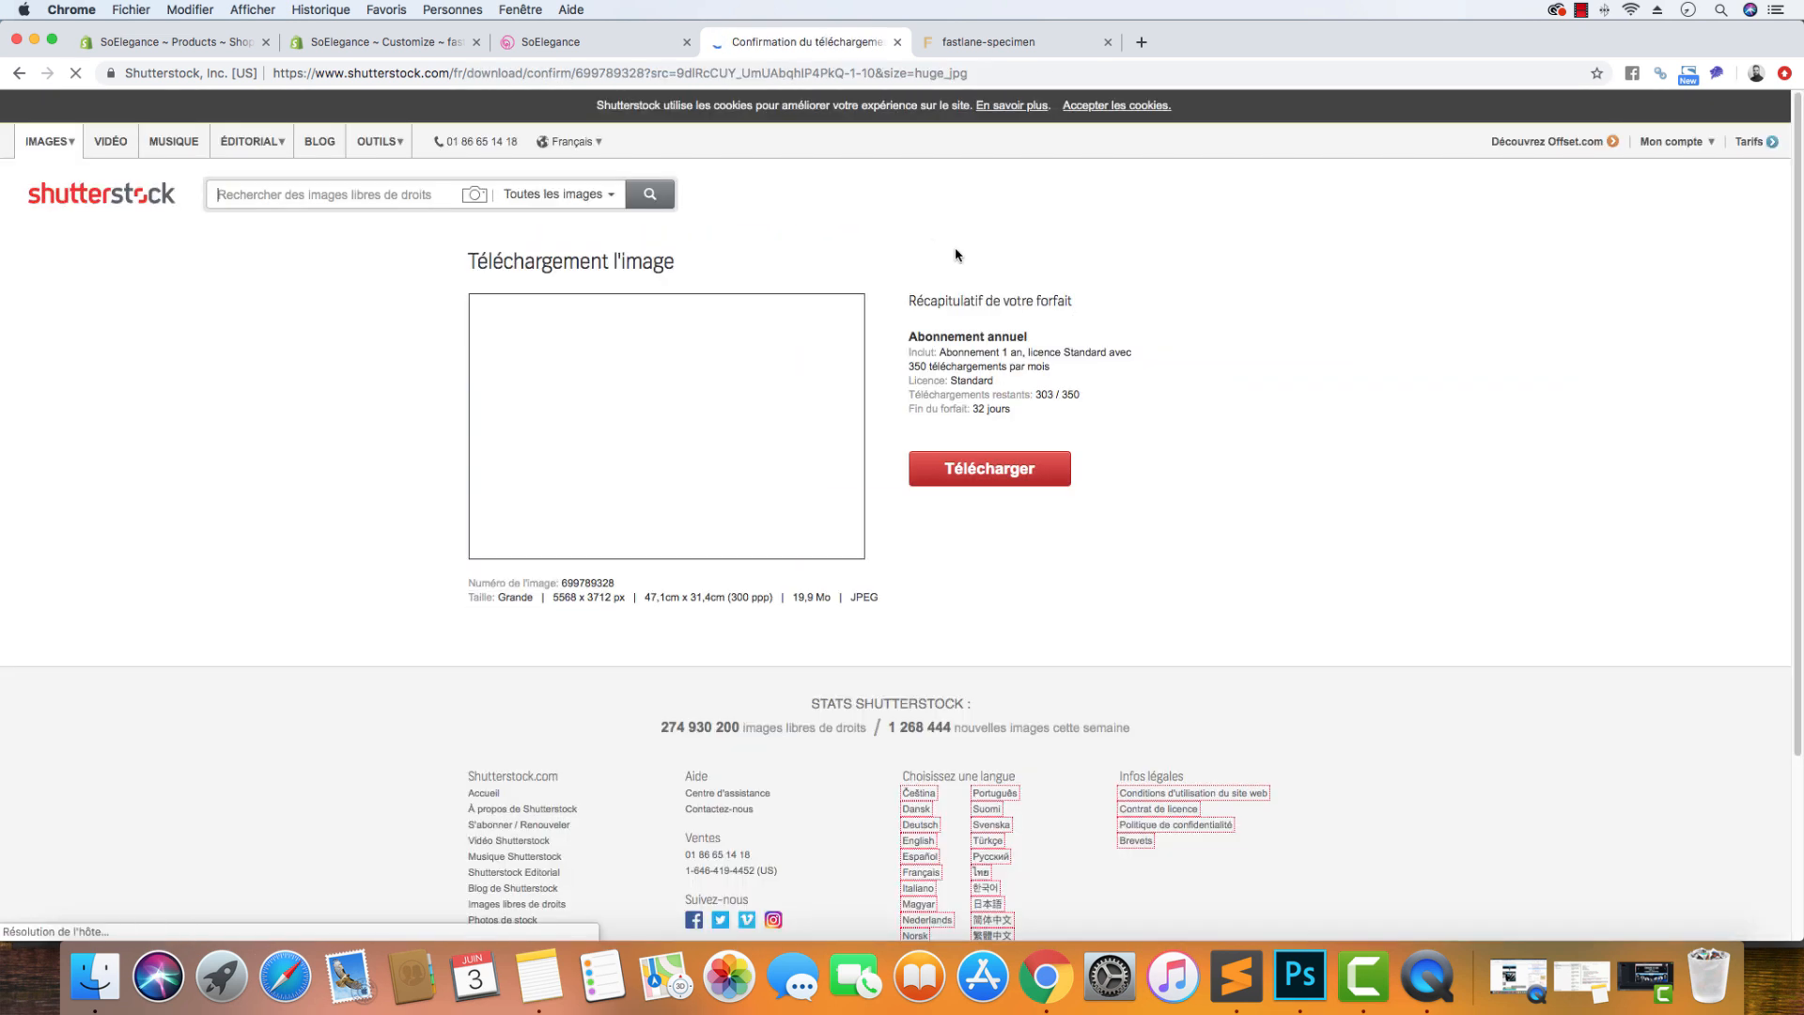
pyautogui.click(976, 474)
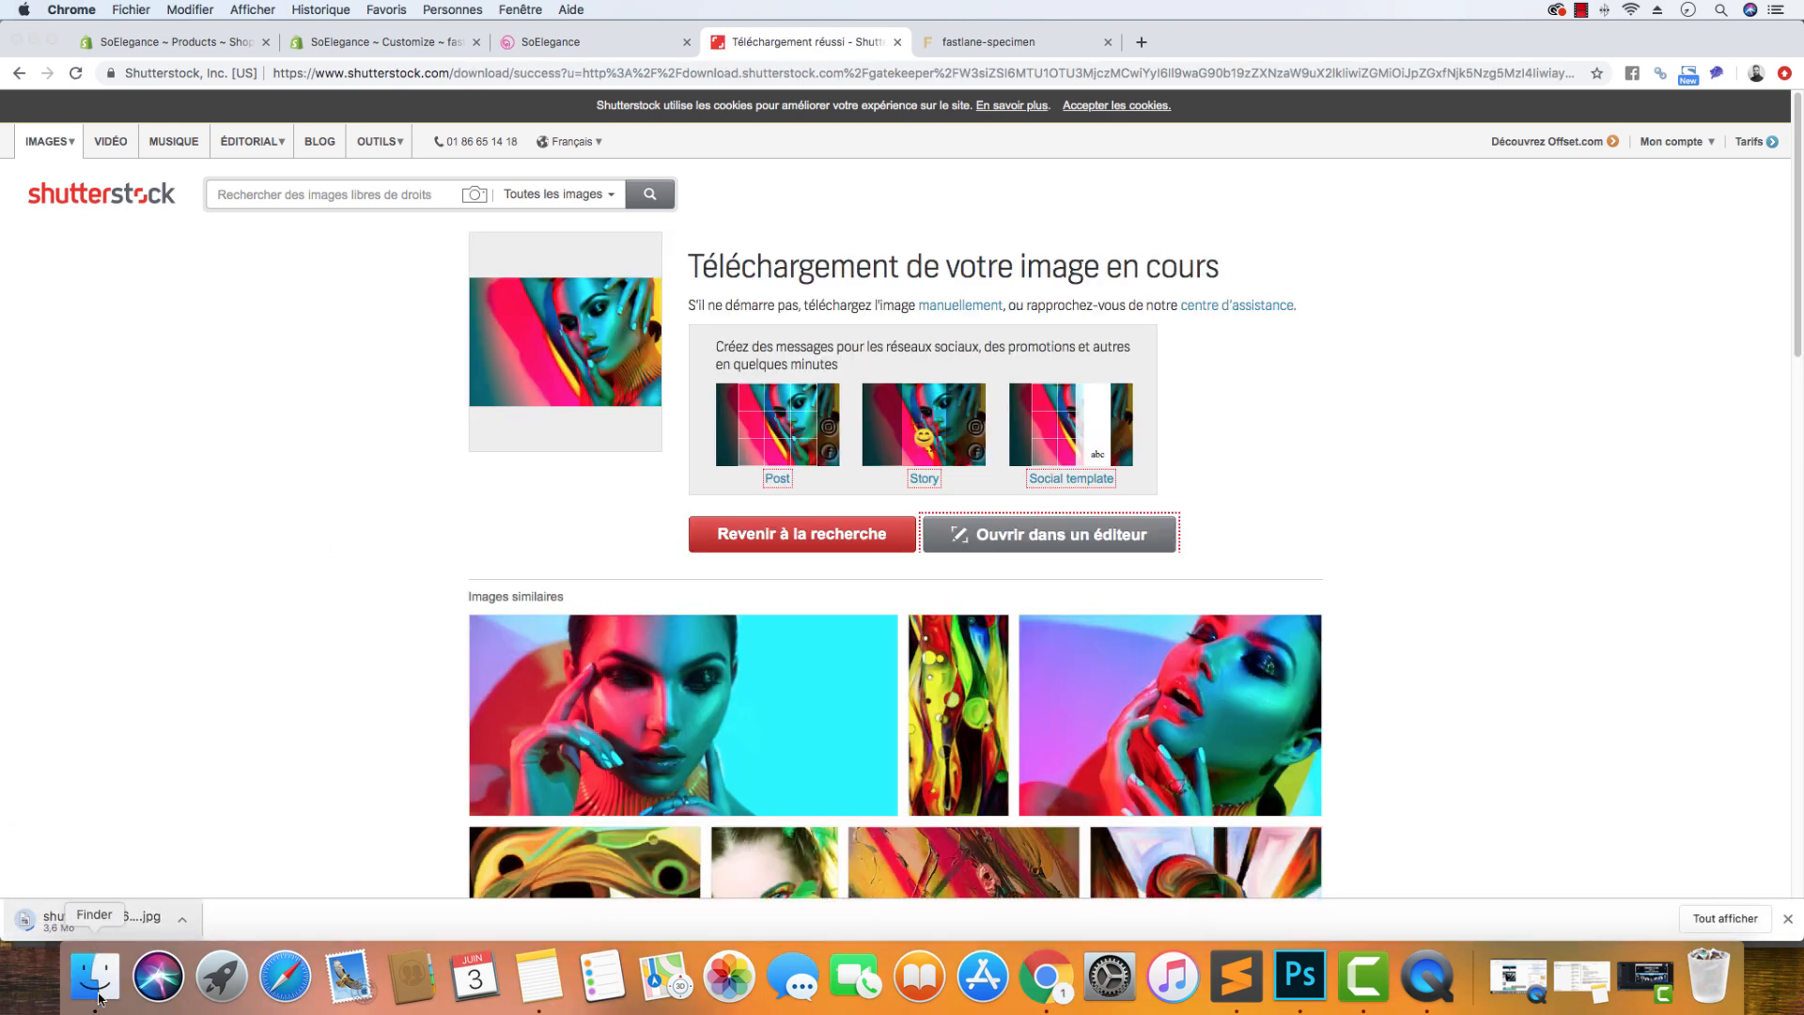
# Step: Narrow the Chrome window beside Finder and put the downloaded Shutterstock JPG into the Featured_Collection_Section folder
pyautogui.click(94, 977)
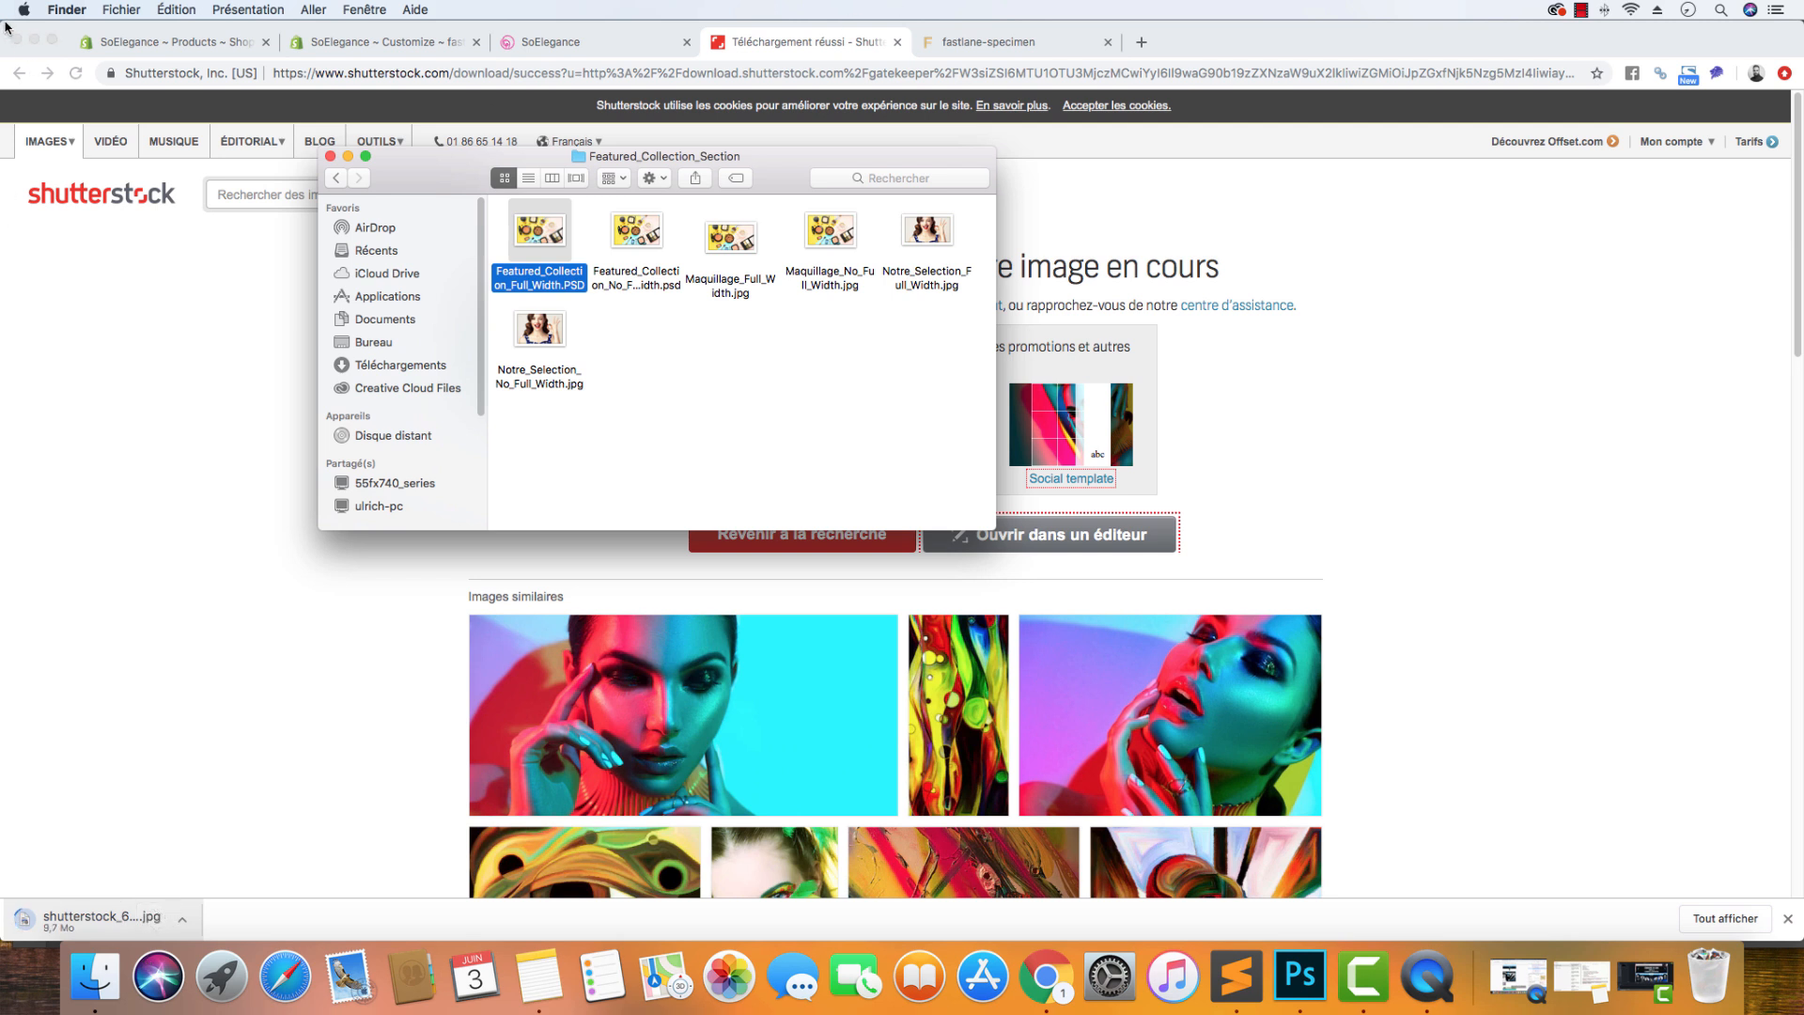
pyautogui.click(3, 25)
pyautogui.moveTo(2, 27); pyautogui.dragTo(917, 31)
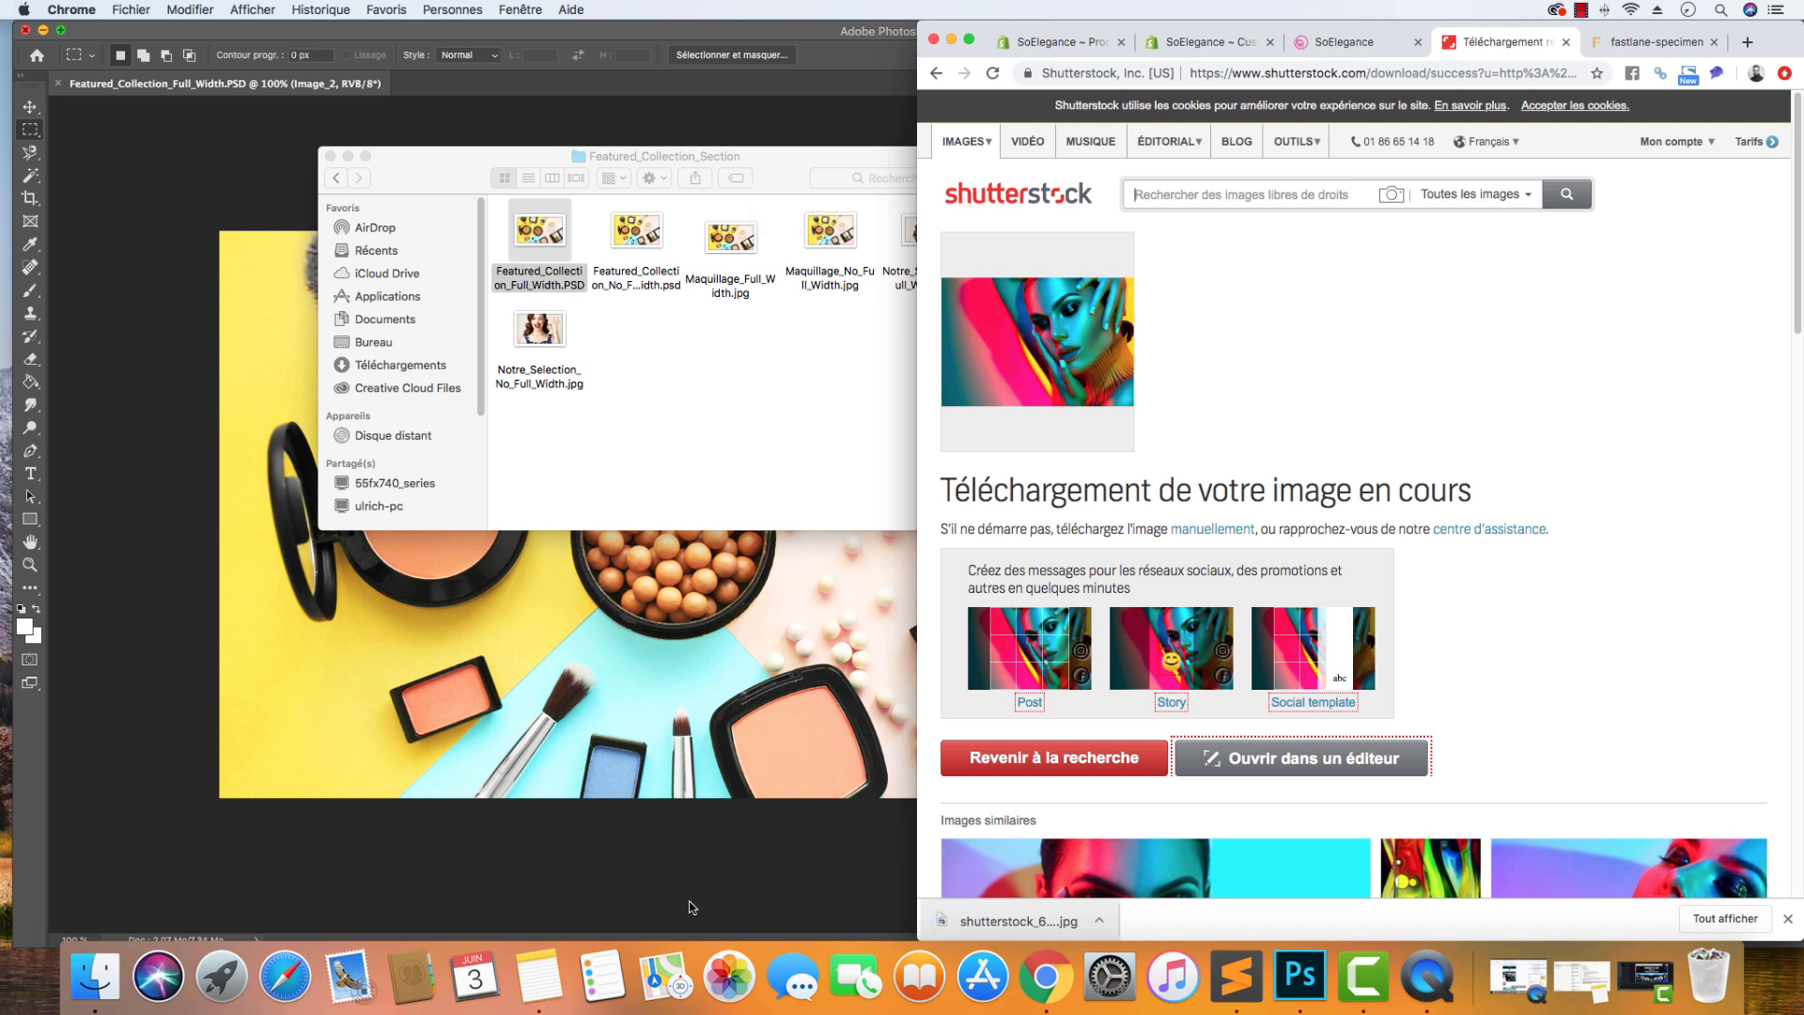
pyautogui.moveTo(1018, 935); pyautogui.dragTo(702, 416)
pyautogui.click(702, 415)
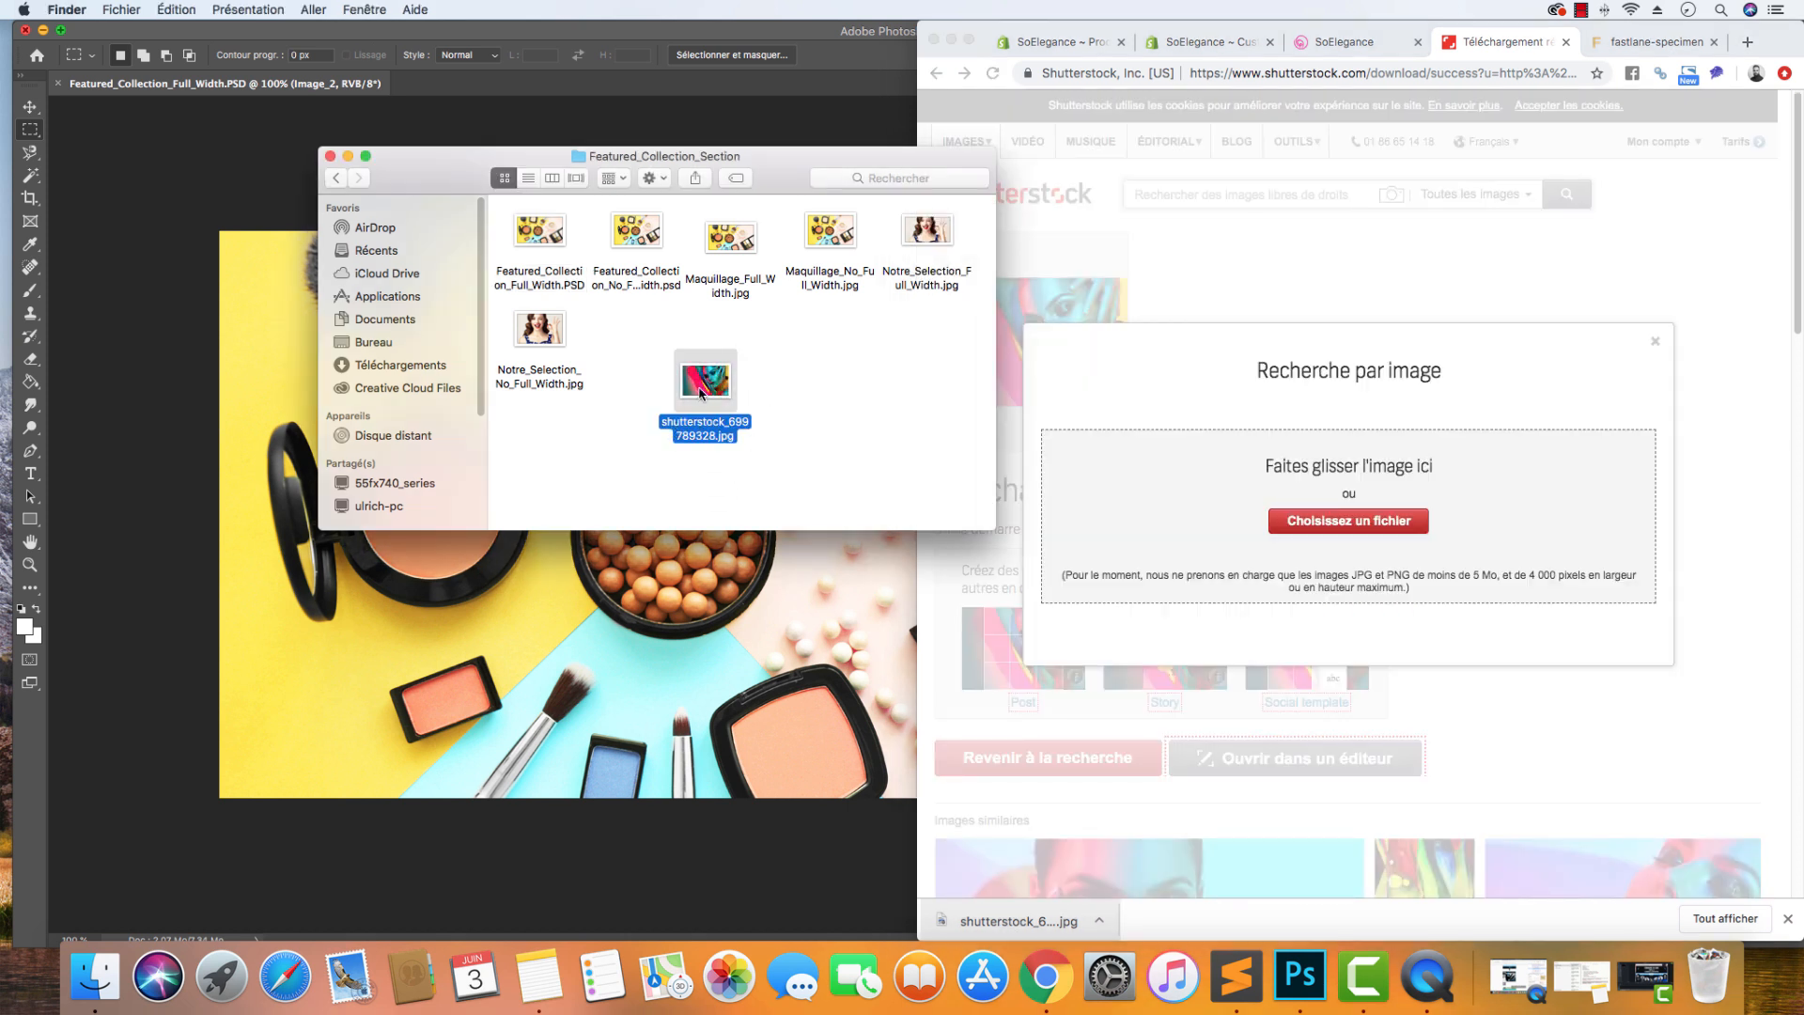
# Step: Open the Shutterstock JPG in Photoshop and place it as a new layer in Featured_Collection_Full_Width.PSD
pyautogui.moveTo(700, 393); pyautogui.dragTo(508, 78)
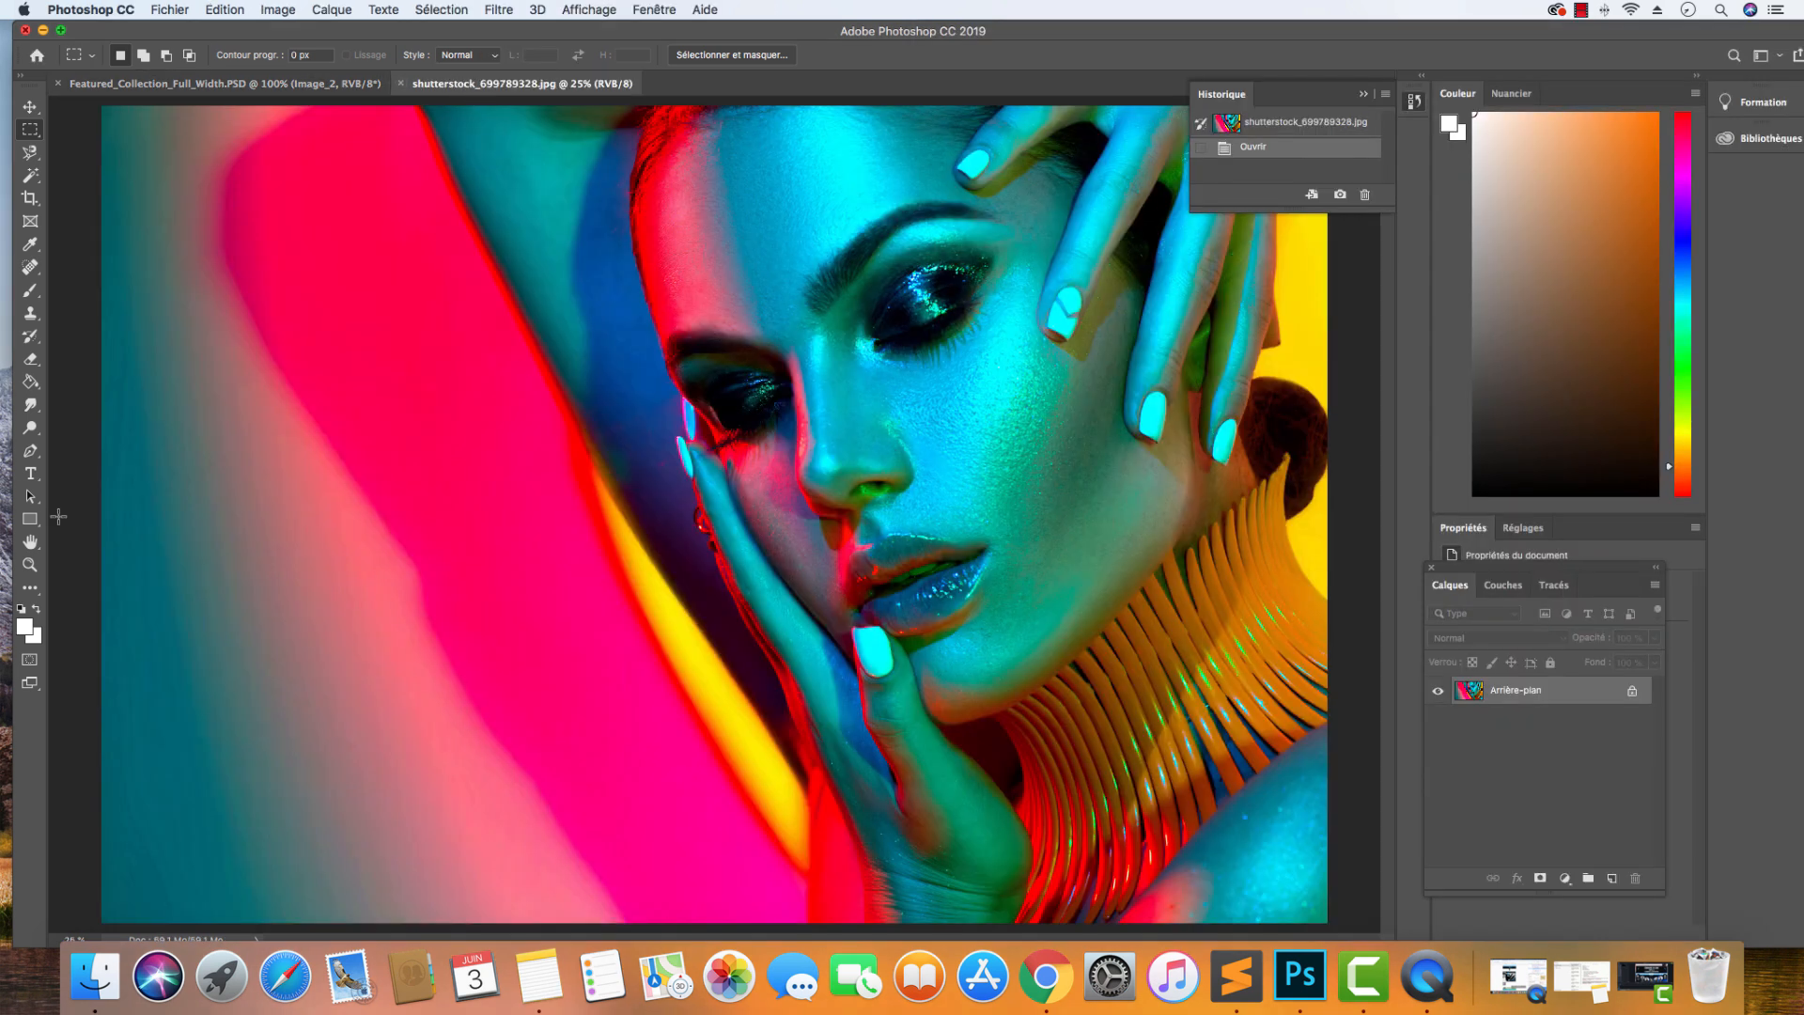
pyautogui.click(30, 106)
pyautogui.moveTo(670, 322); pyautogui.dragTo(707, 487)
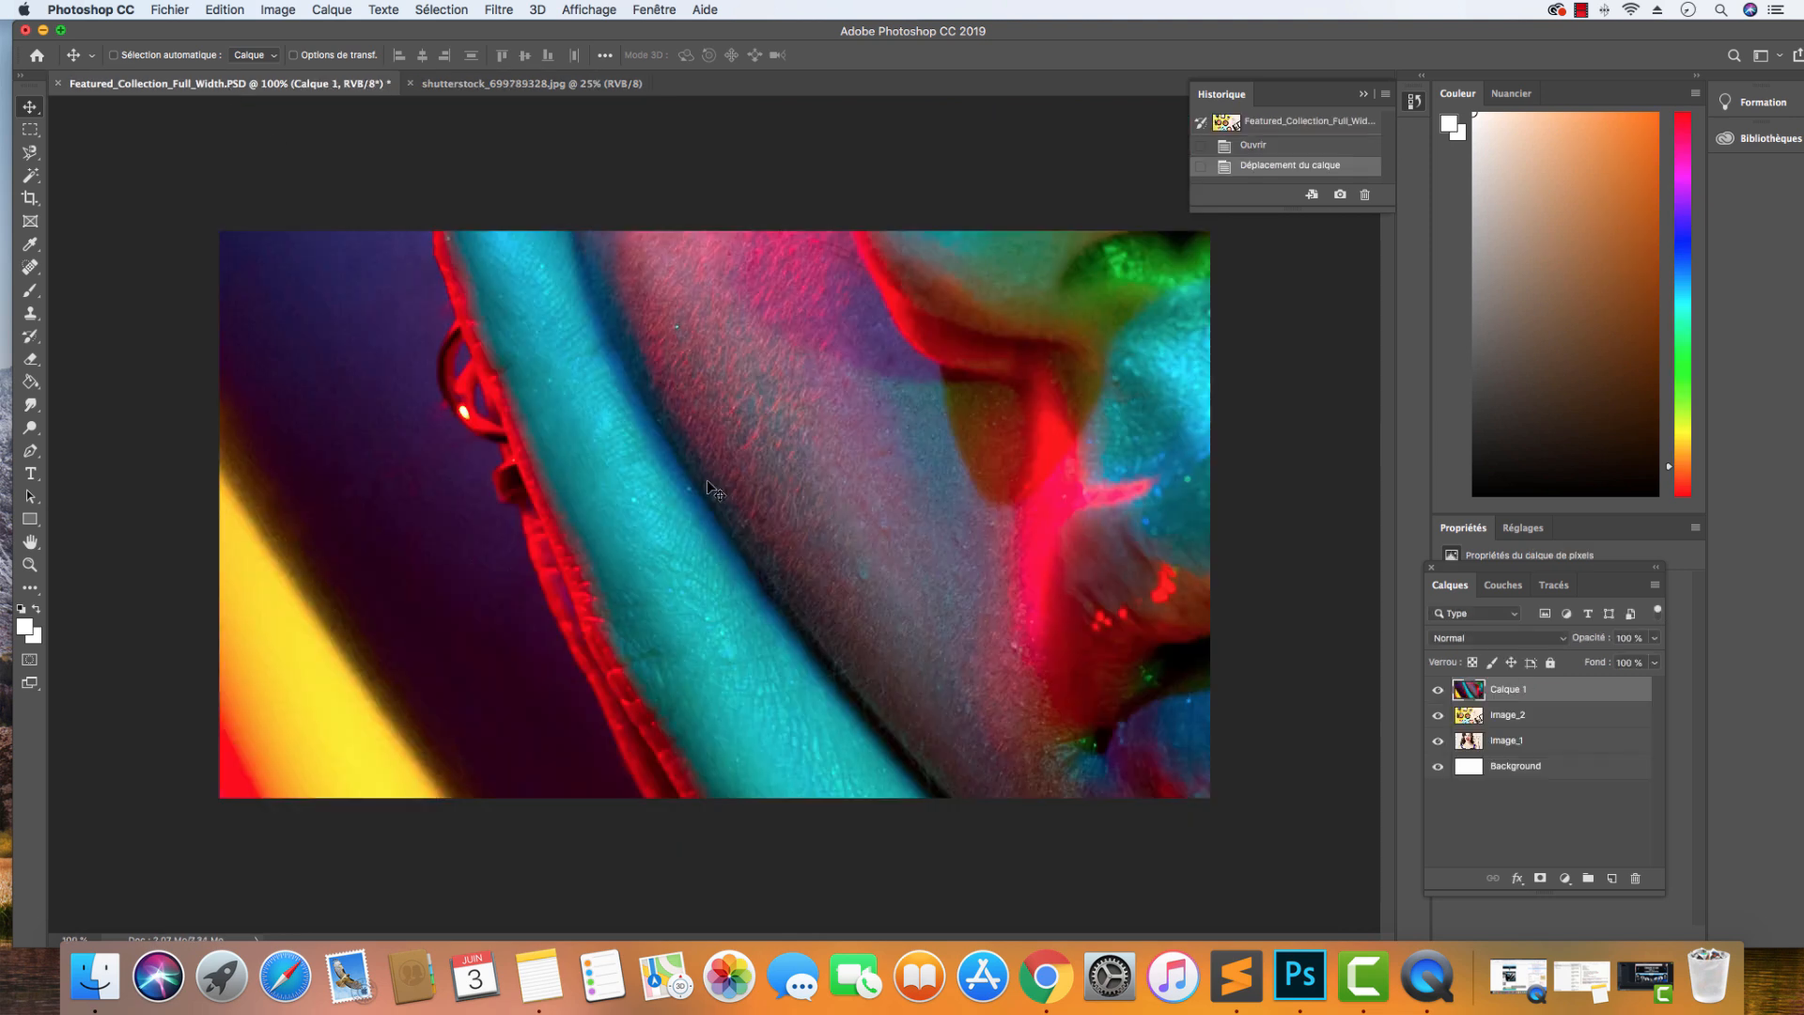
# Step: Scale down and position the model photo layer so that it fills the full-width canvas
pyautogui.press('super+0')
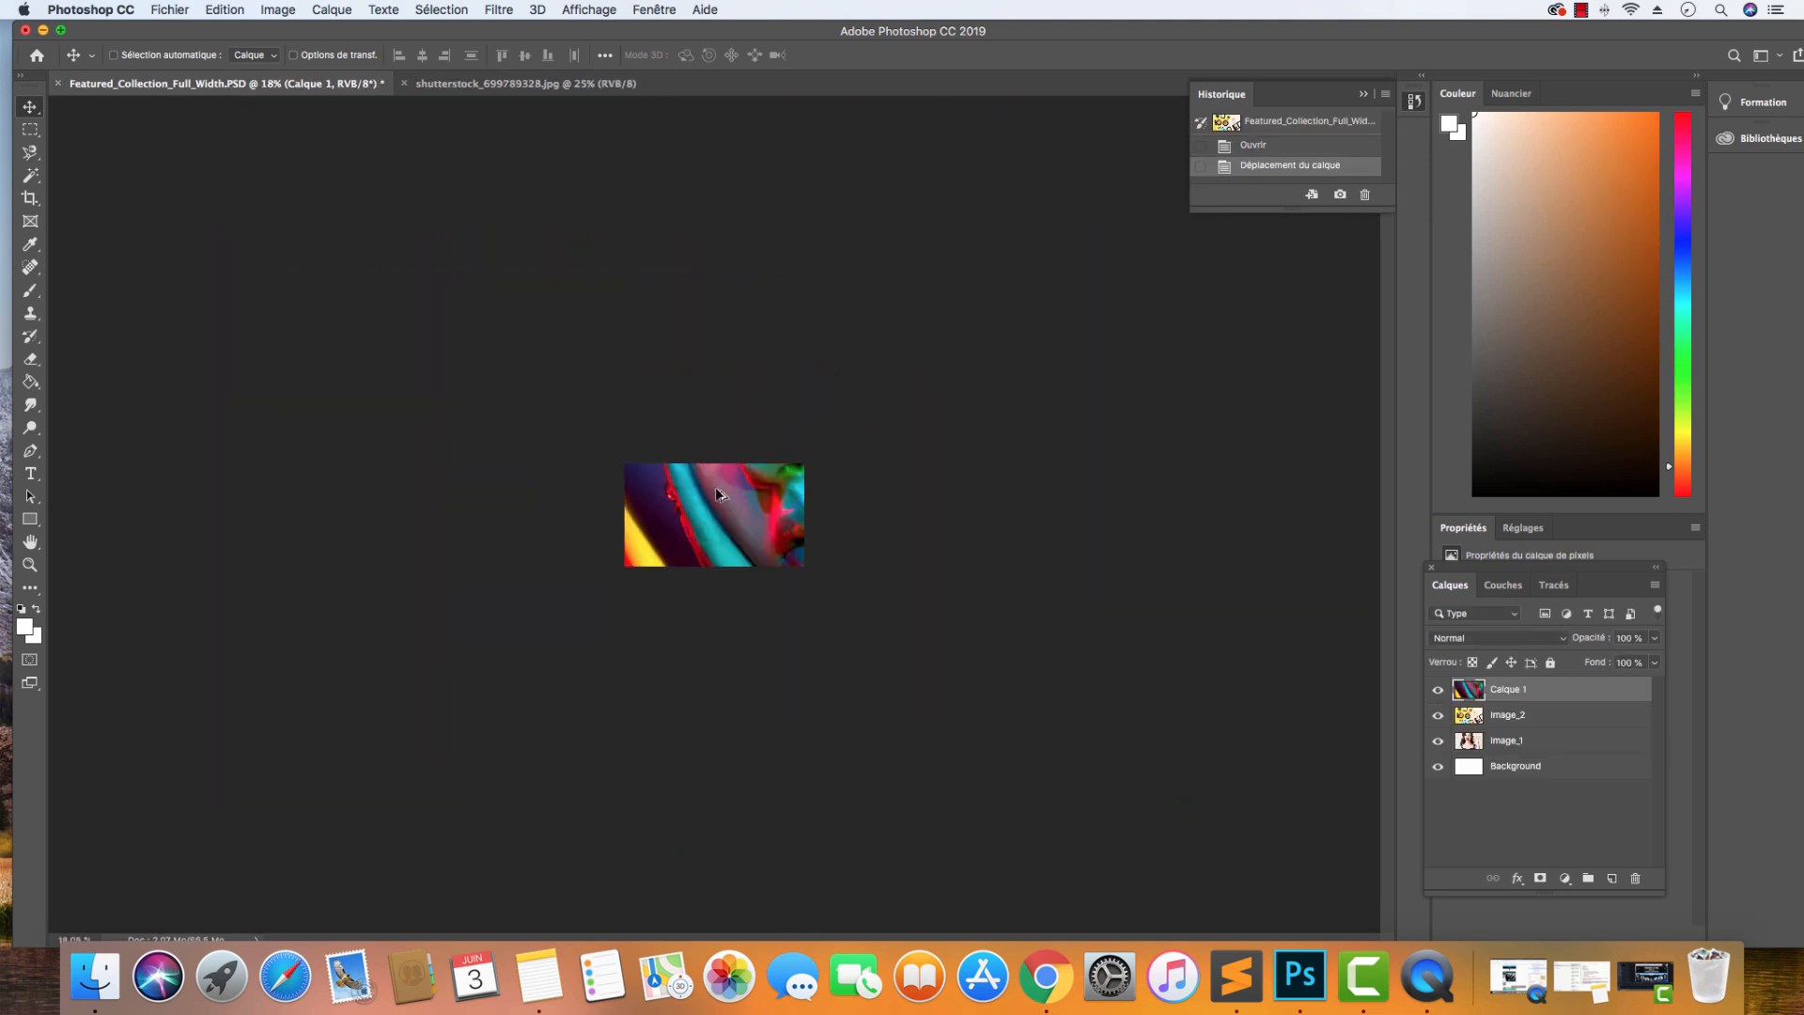
pyautogui.press('super+t')
pyautogui.moveTo(231, 189); pyautogui.dragTo(623, 448)
pyautogui.moveTo(827, 588); pyautogui.dragTo(806, 574)
pyautogui.press('Return')
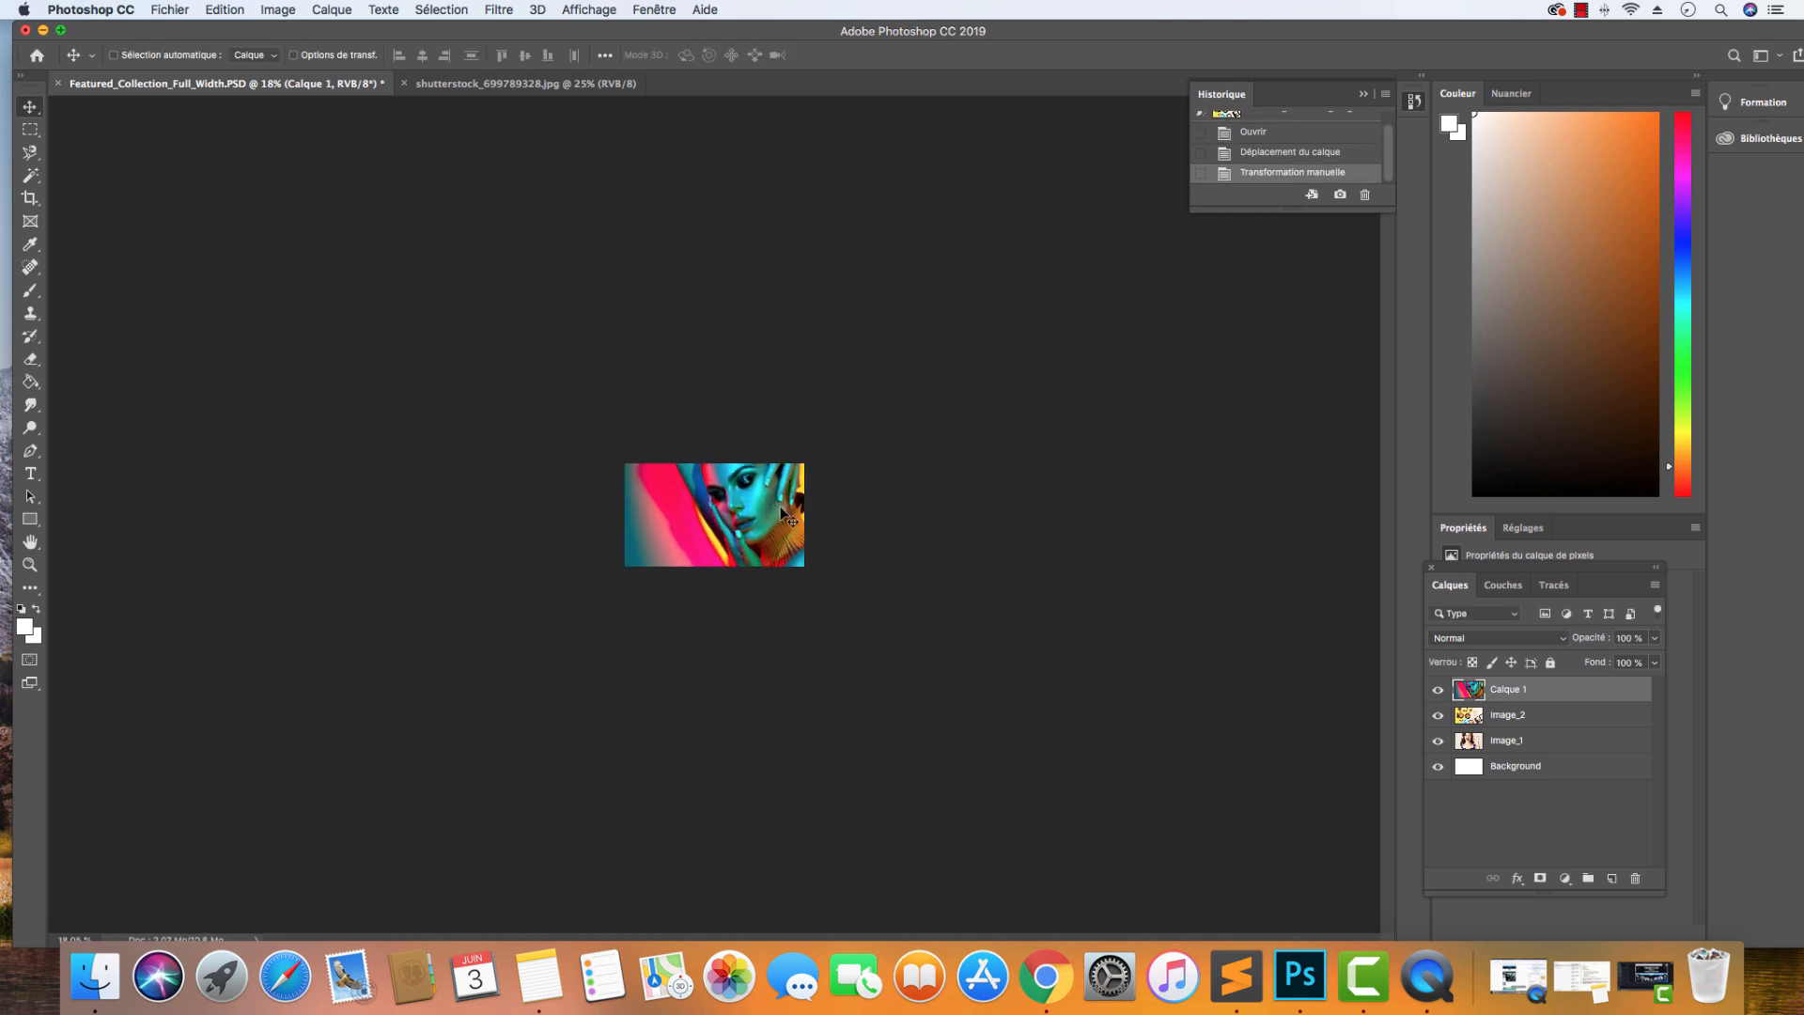
pyautogui.press('super+plus')
pyautogui.press('super+plus')
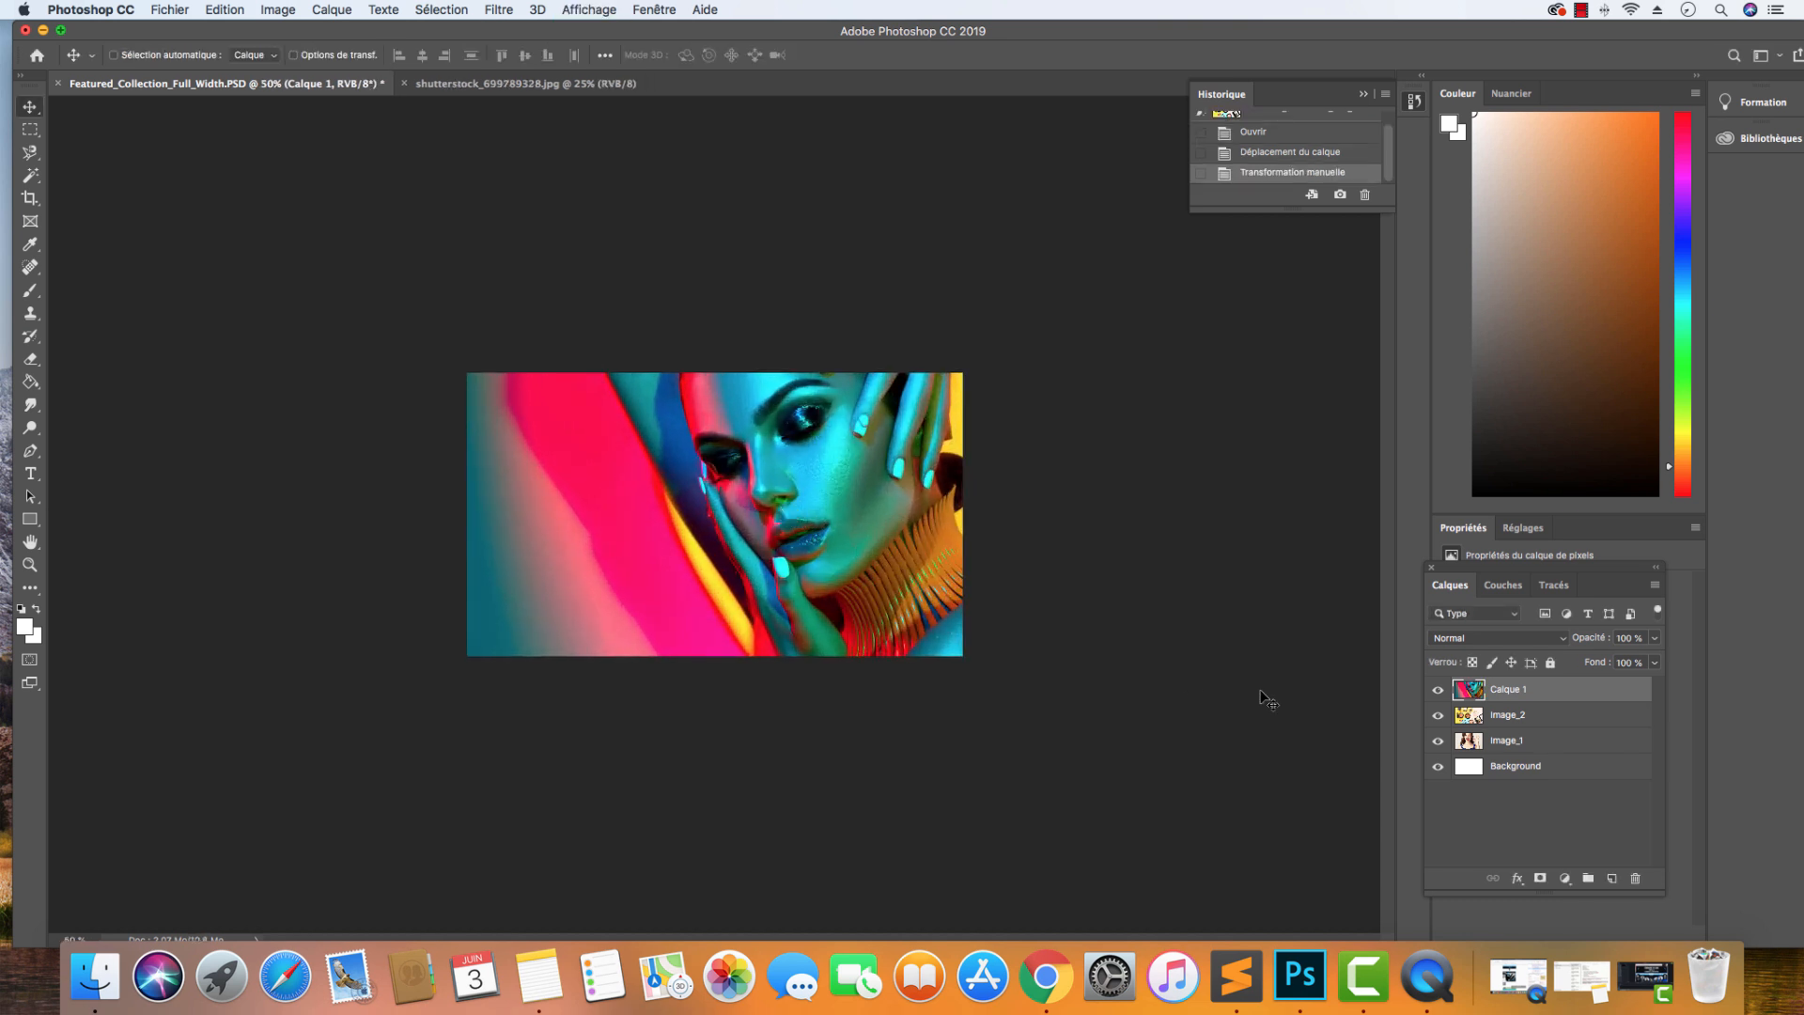
# Step: Try brightening the model photo with a Curves adjustment mapping input 104 to output 124, and undo it
pyautogui.rightClick(1553, 693)
pyautogui.click(472, 519)
pyautogui.click(270, 10)
pyautogui.moveTo(394, 58)
pyautogui.click(601, 96)
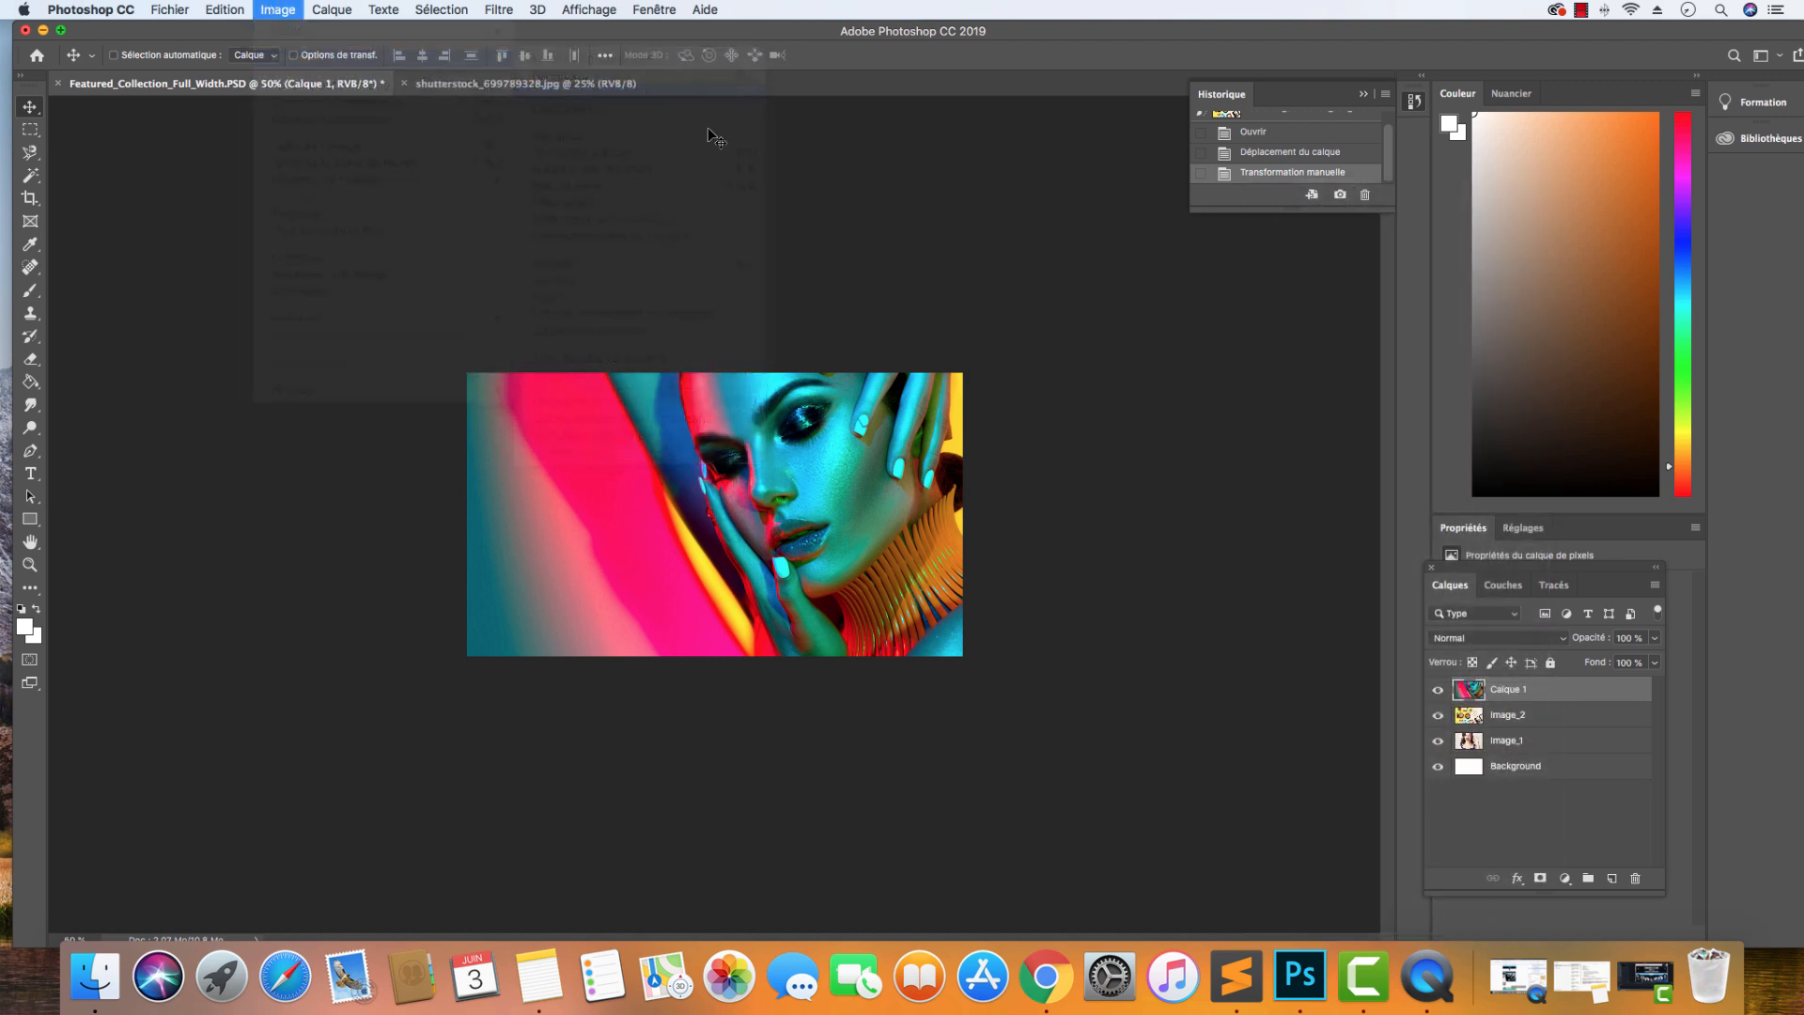
pyautogui.moveTo(1203, 432)
pyautogui.mouseDown()
pyautogui.moveTo(1179, 394)
pyautogui.moveTo(1160, 510)
pyautogui.moveTo(1181, 435)
pyautogui.mouseUp()
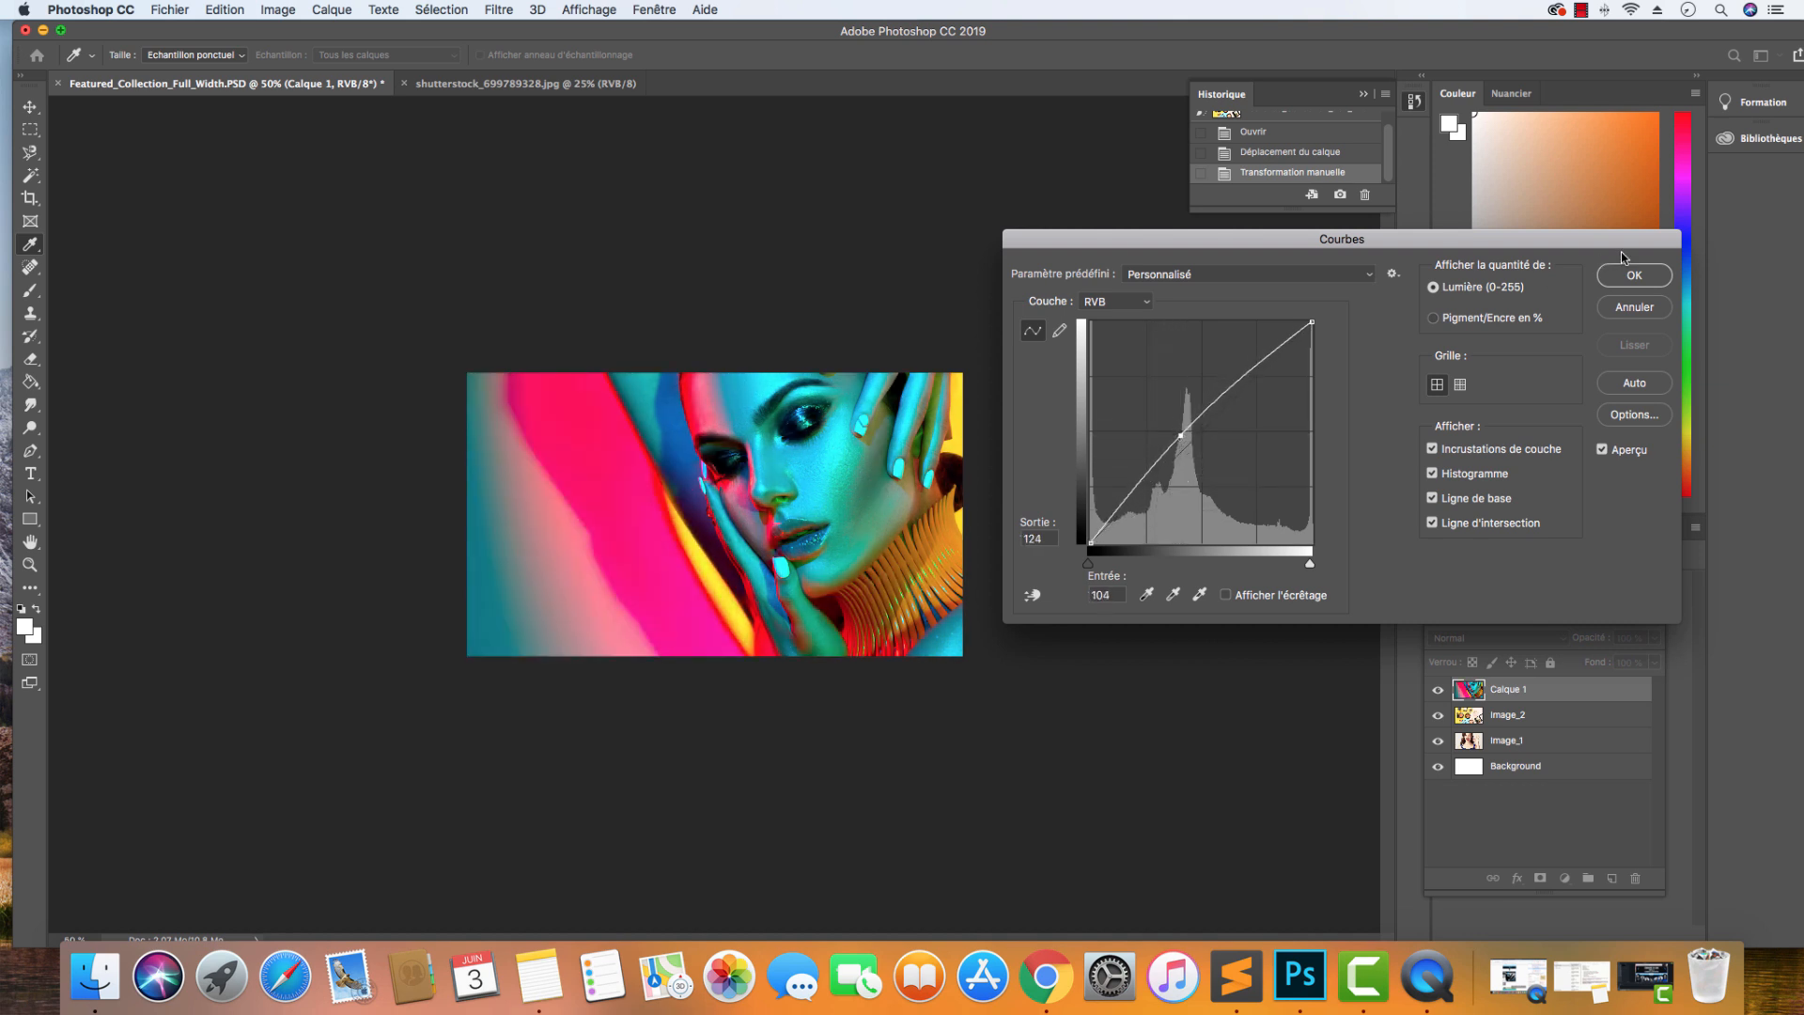
pyautogui.click(1635, 275)
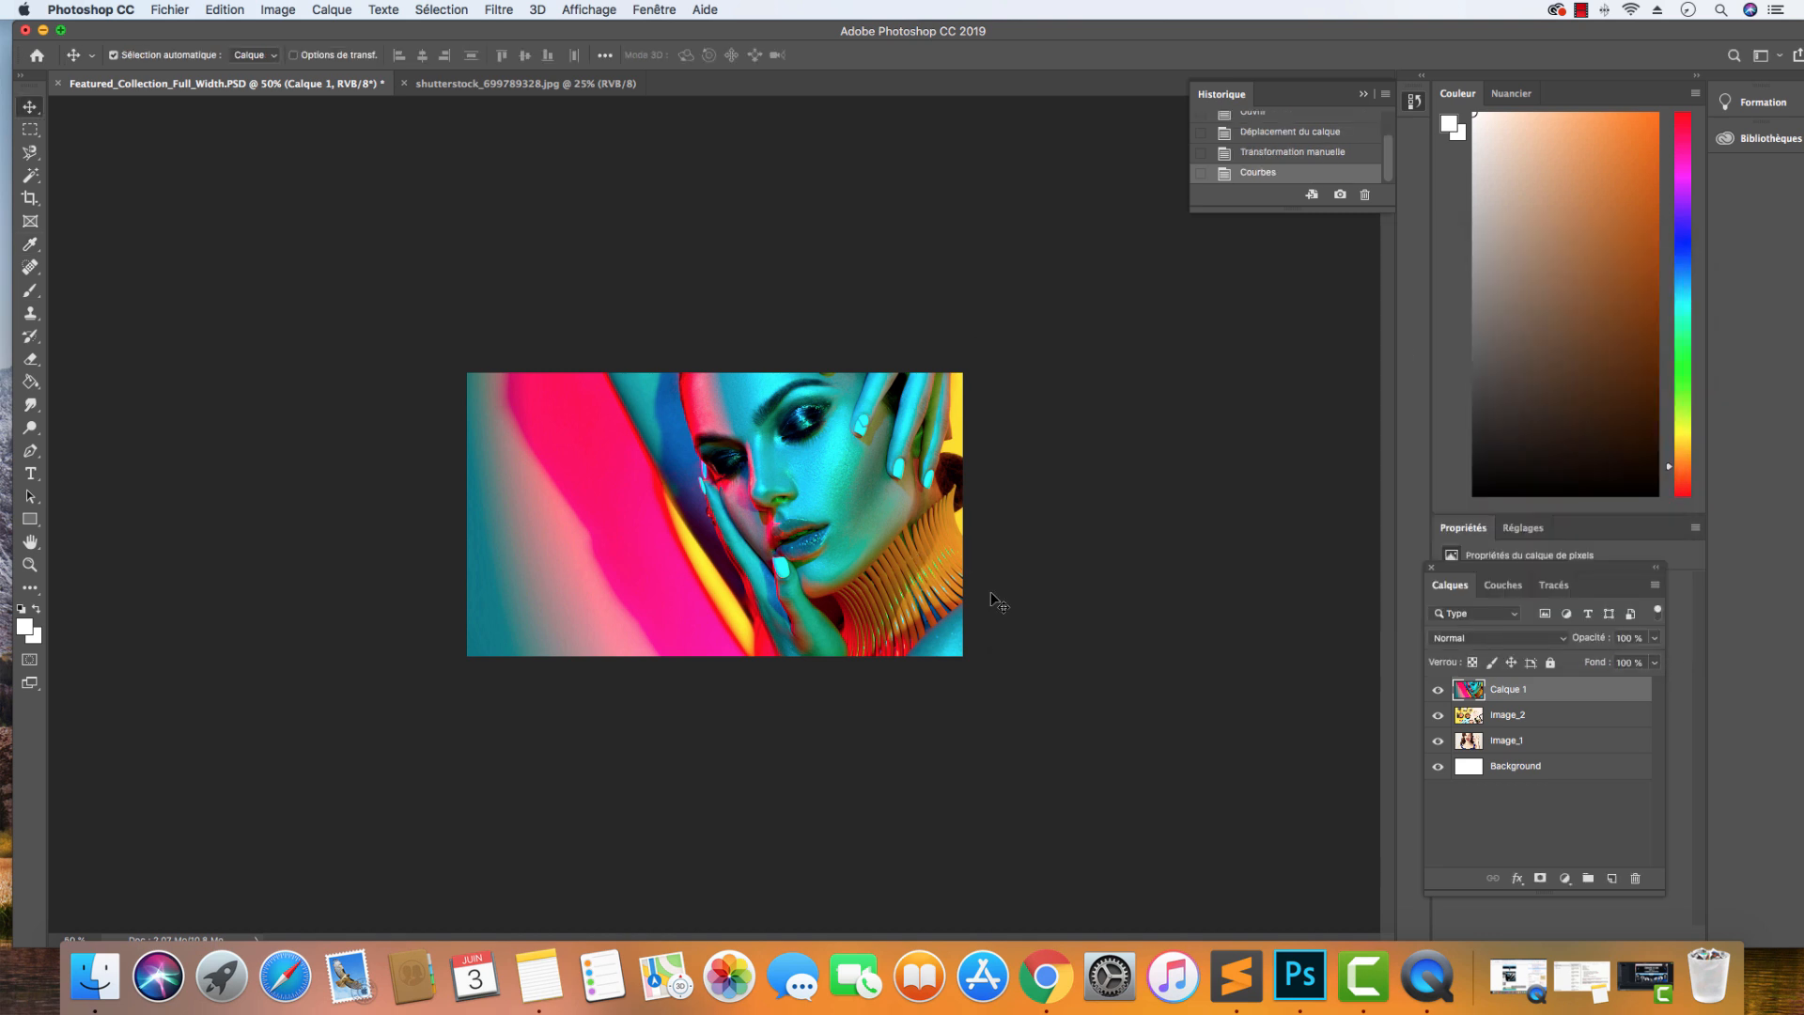
pyautogui.press('super+z')
# Step: Flatten the image and try an Export As in JPG format at quality 60, cancelling the export
pyautogui.rightClick(1515, 693)
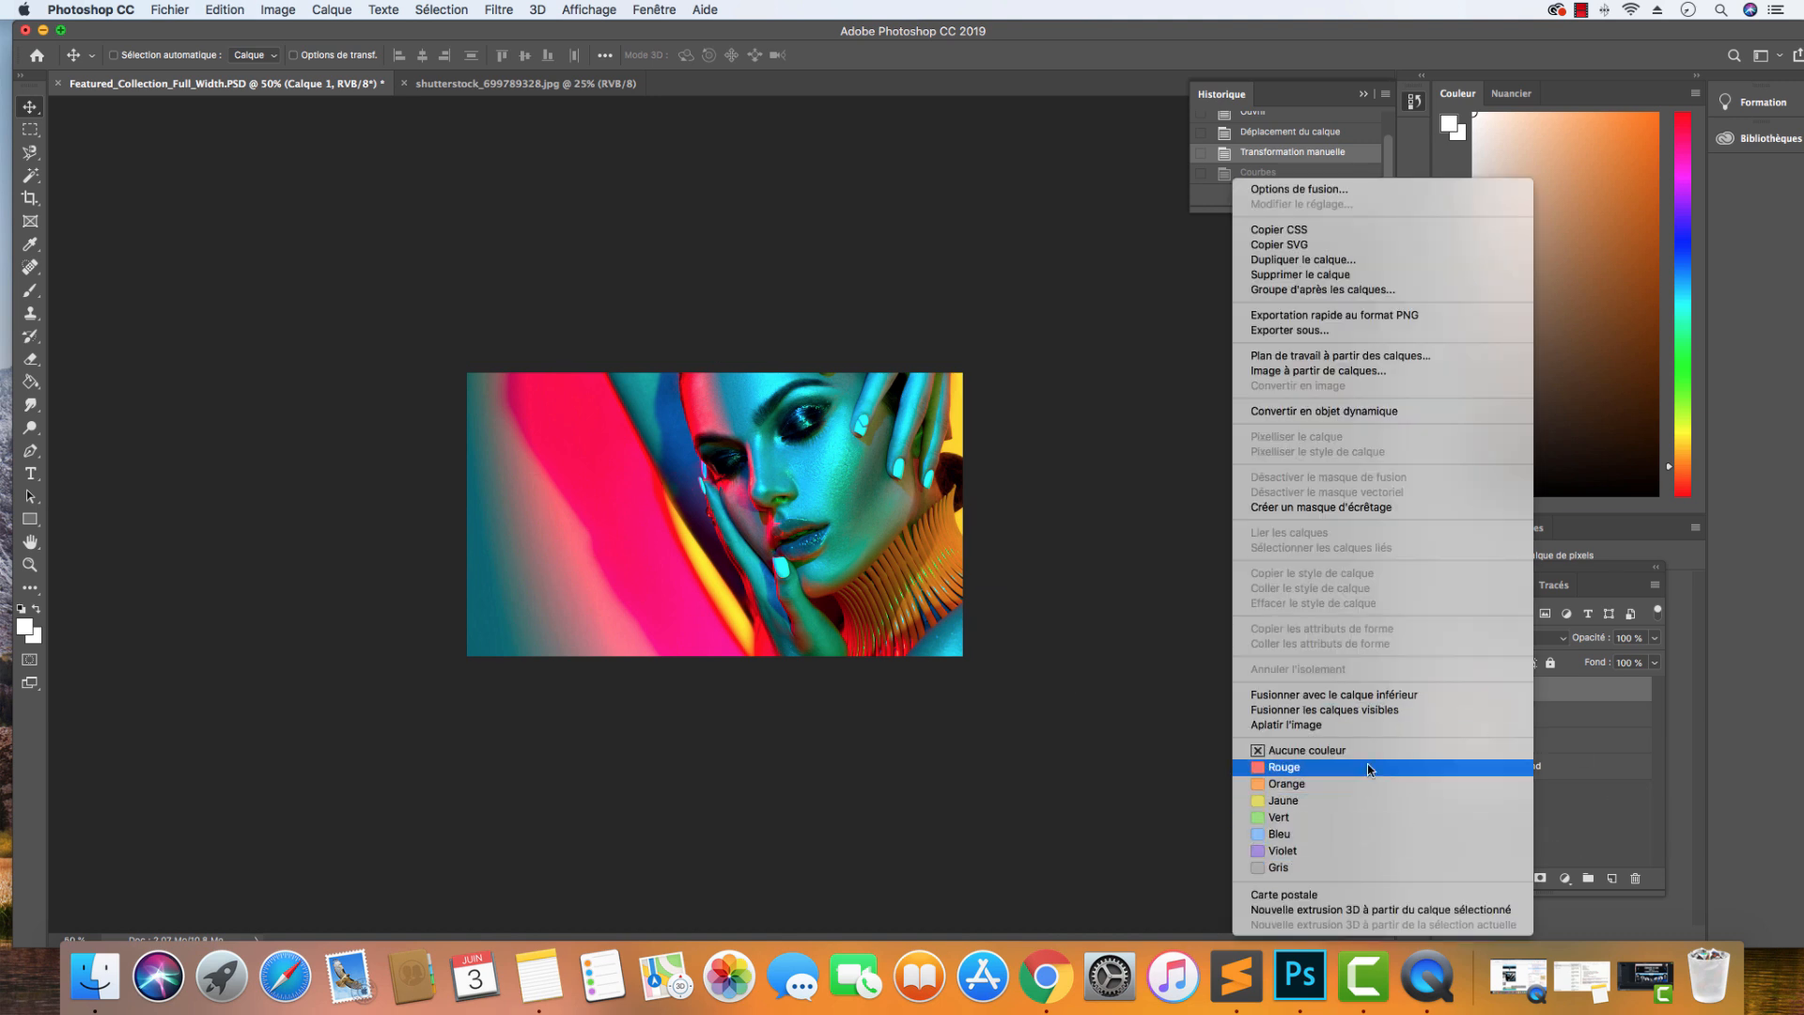
pyautogui.click(1368, 720)
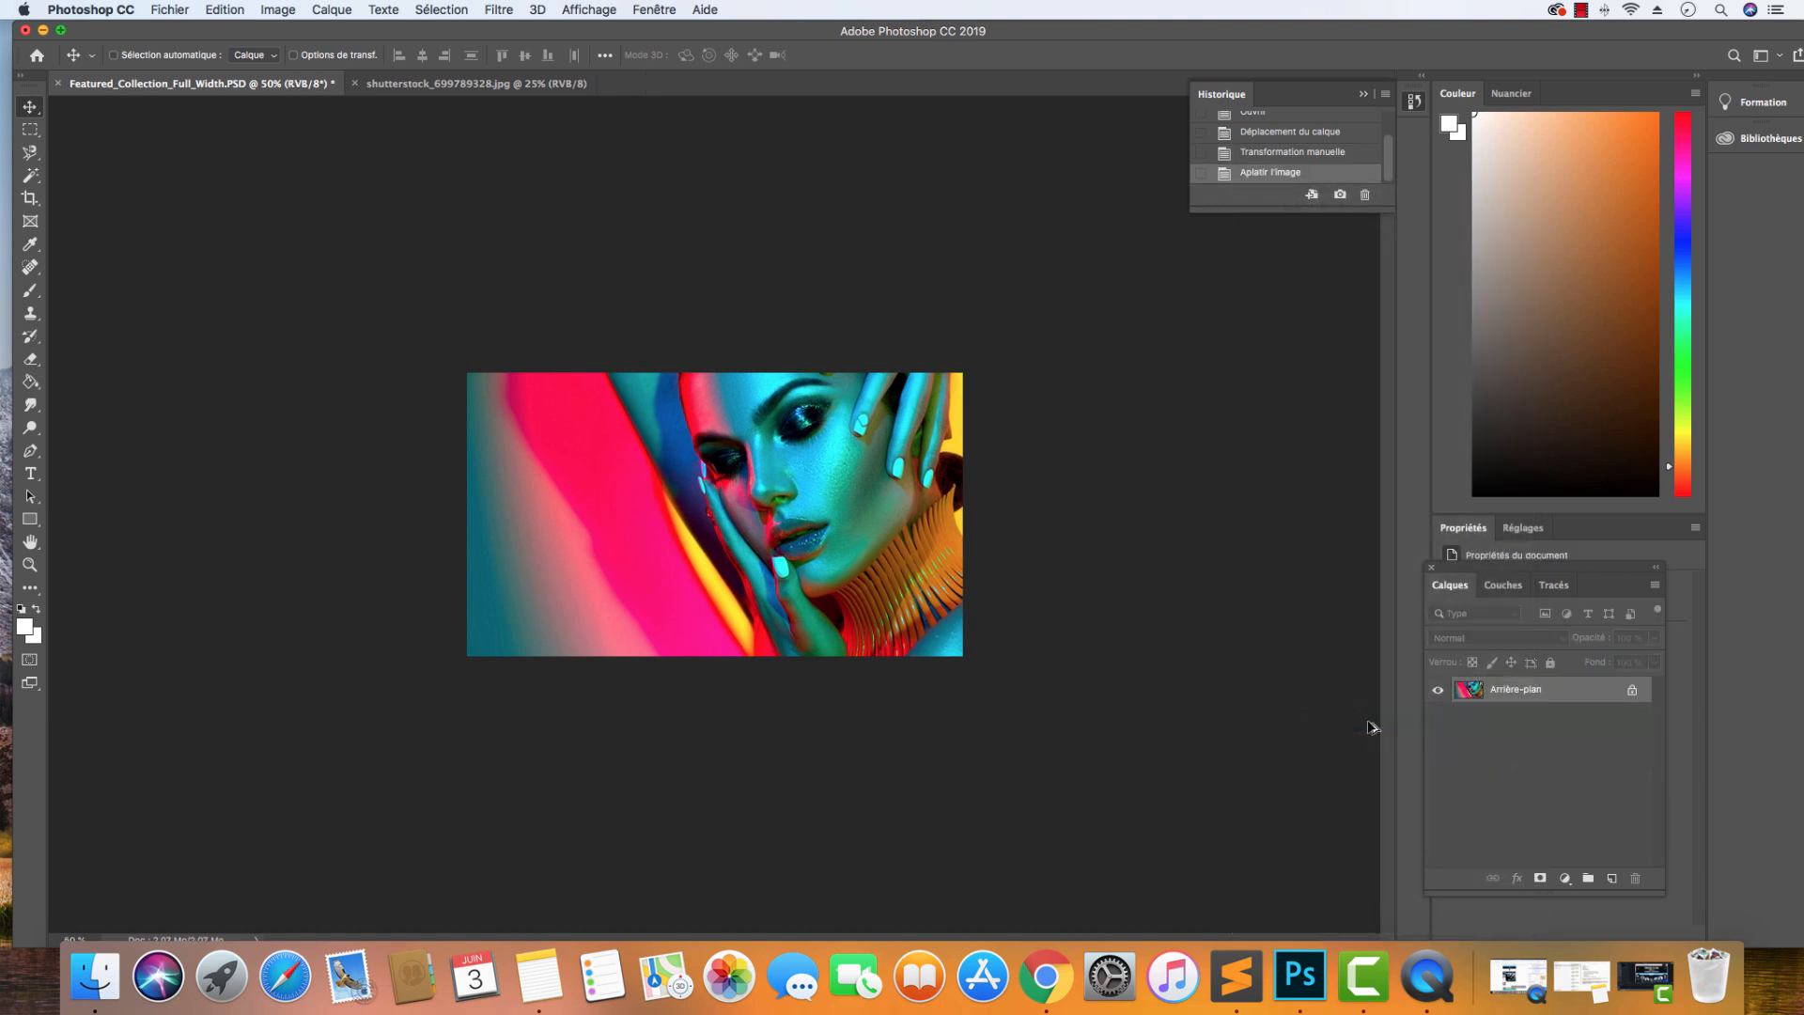
pyautogui.press('super+alt+shift+w')
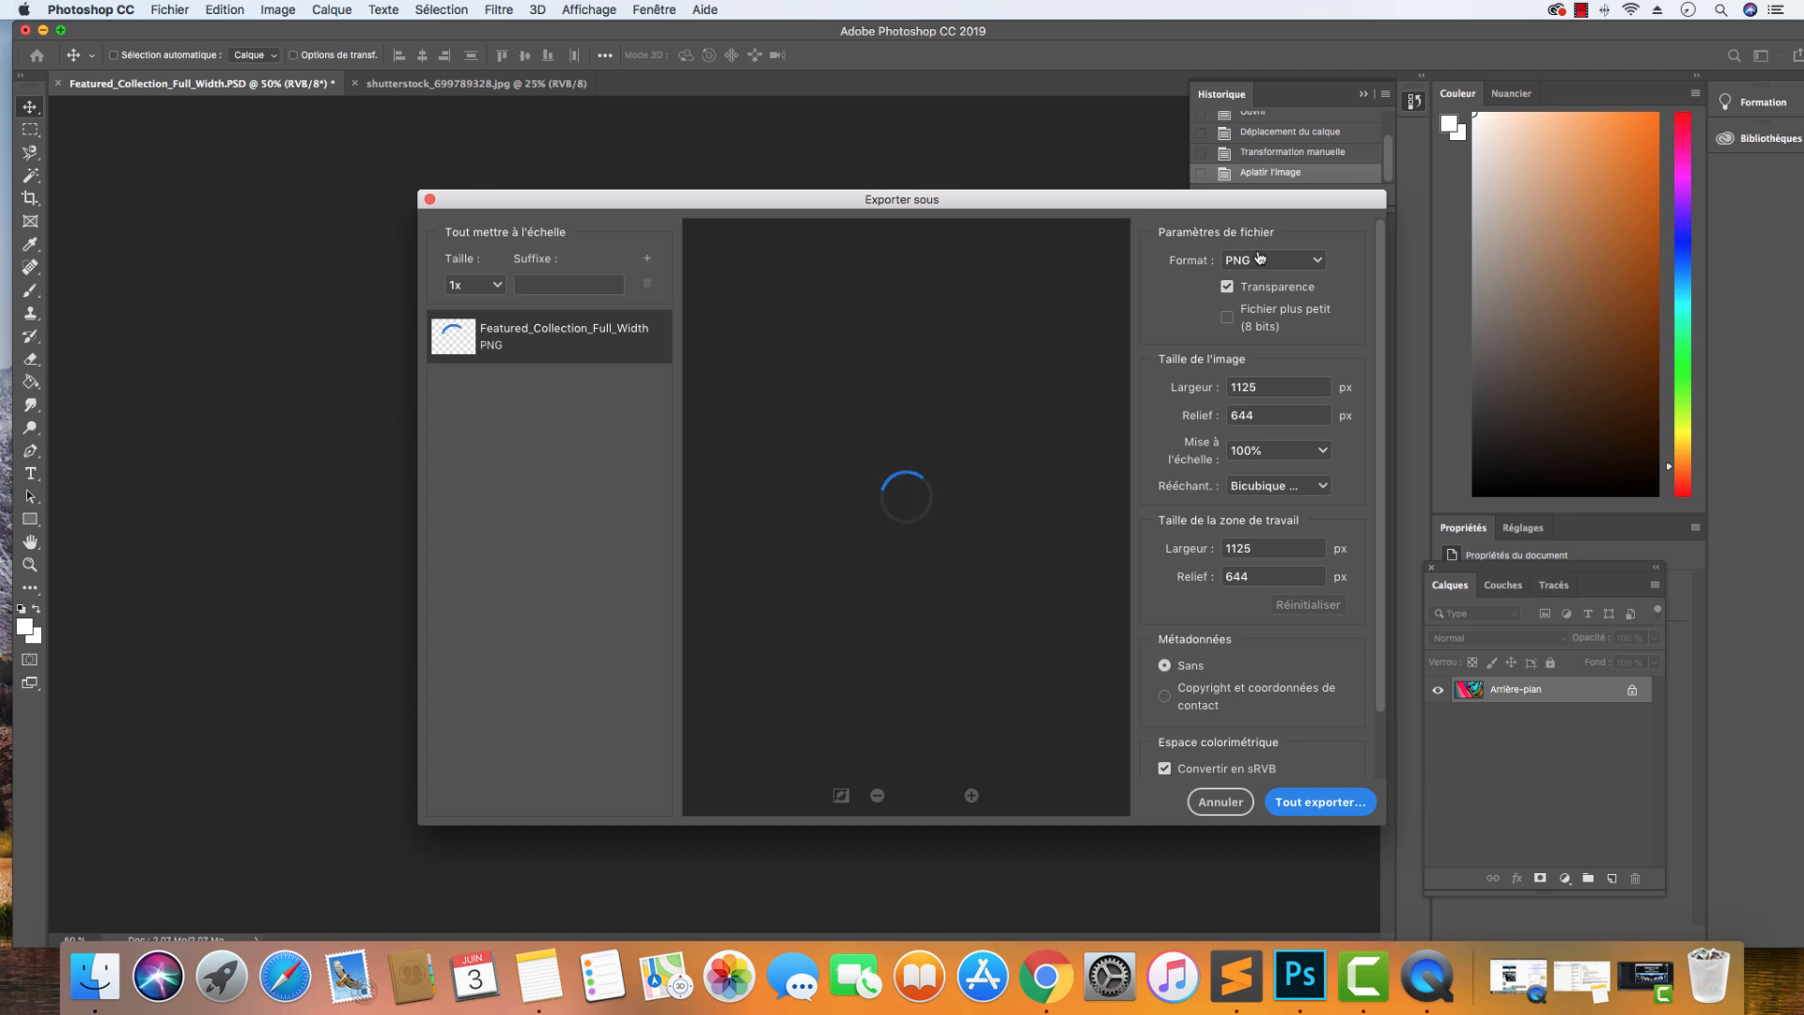
pyautogui.click(1259, 257)
pyautogui.click(1248, 290)
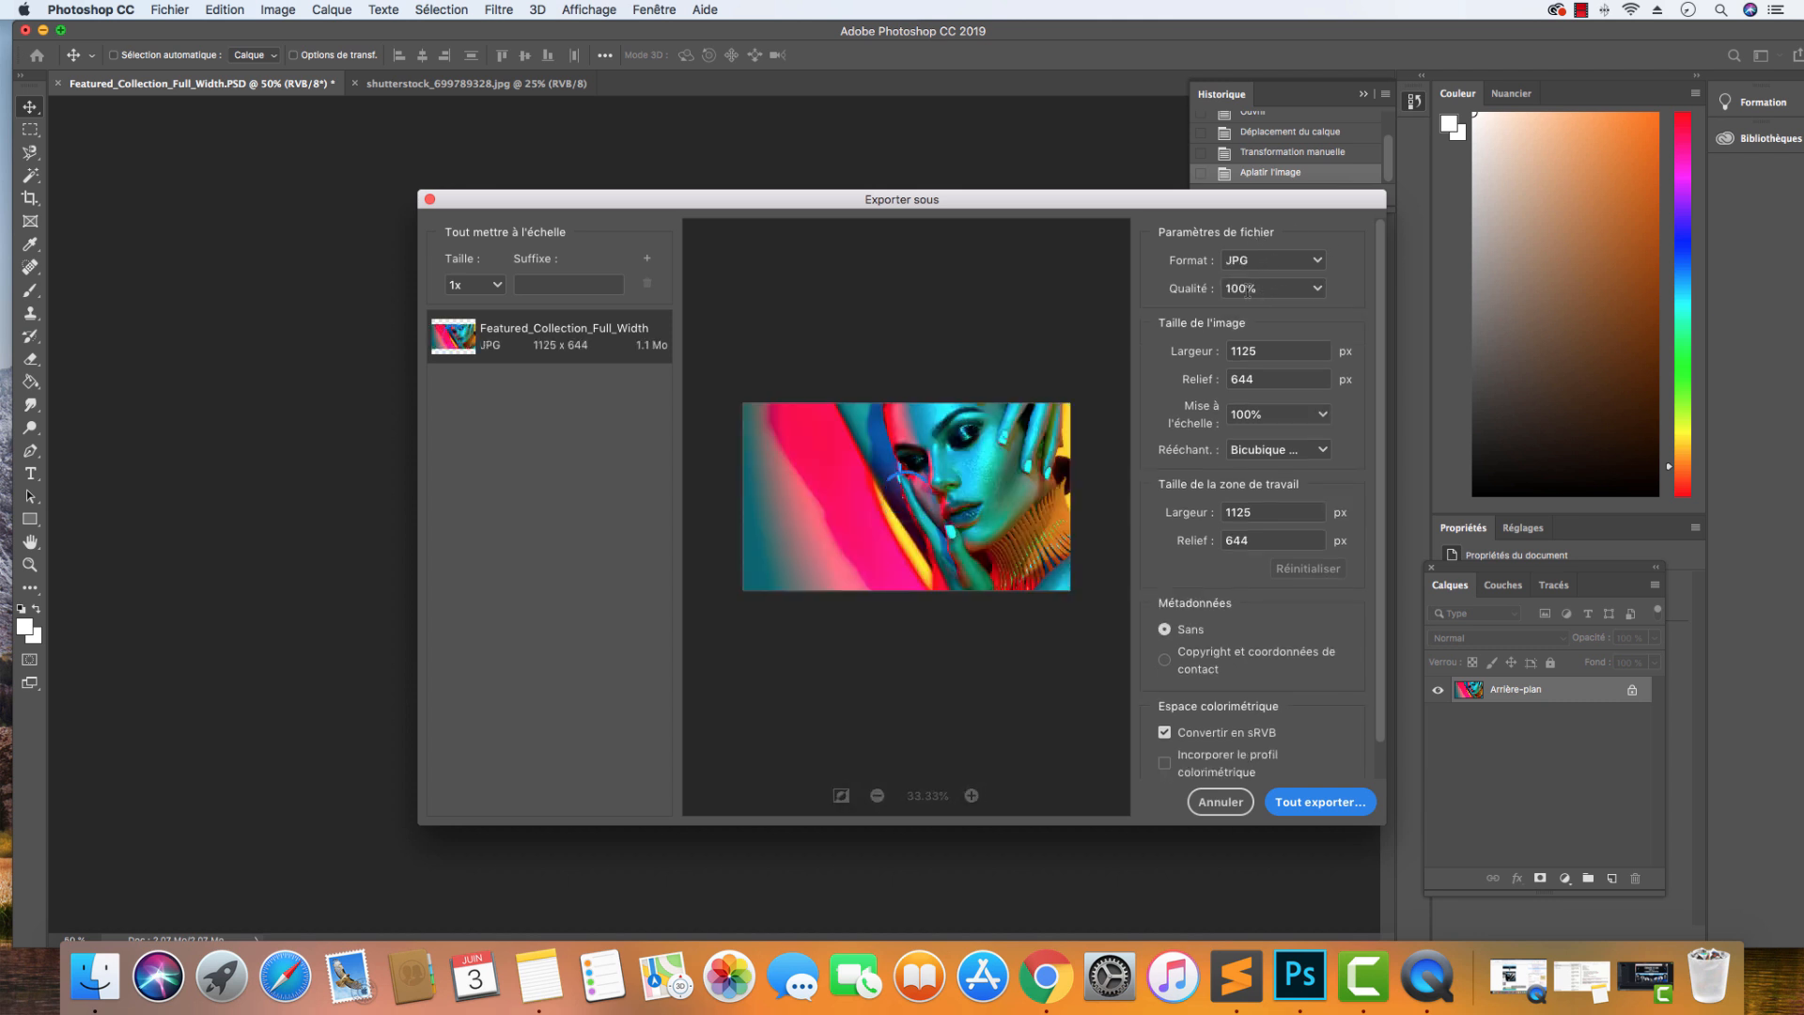
pyautogui.click(1248, 291)
pyautogui.write('60')
pyautogui.click(1188, 292)
pyautogui.write('6')
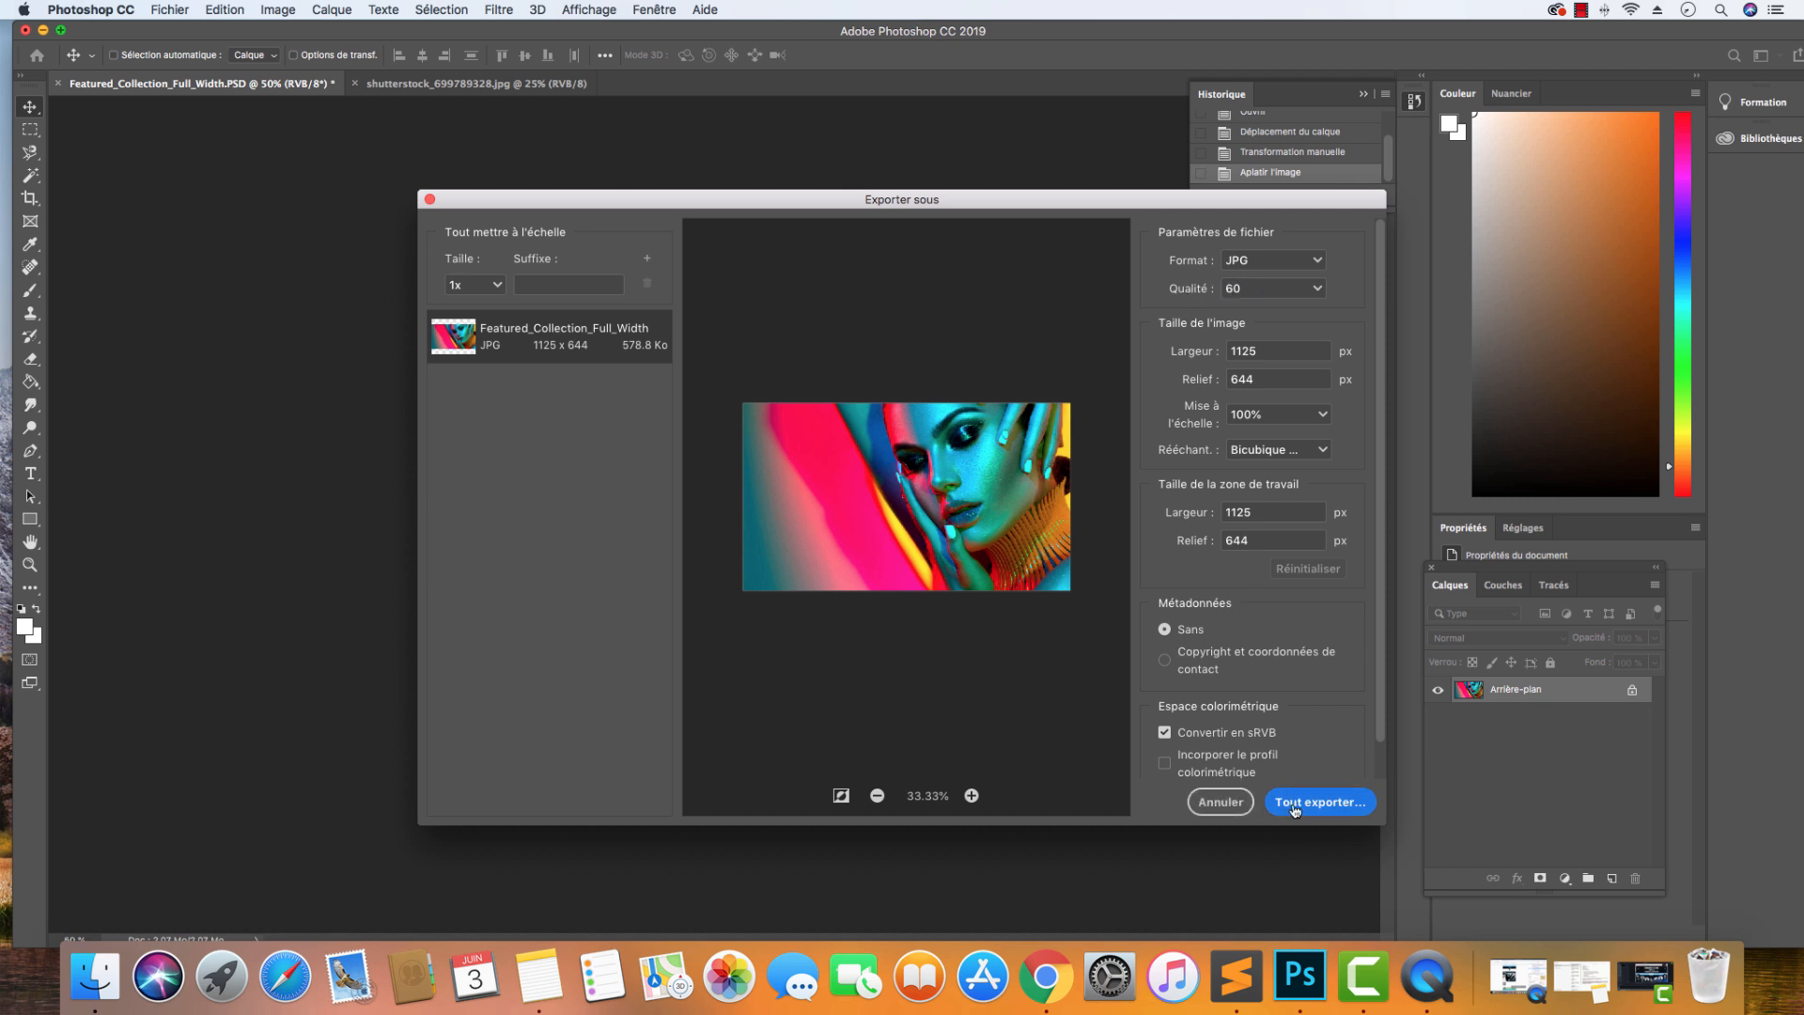
pyautogui.click(1220, 808)
# Step: Open the legacy Save for Web export for the flattened image and cancel it
pyautogui.click(176, 20)
pyautogui.click(178, 11)
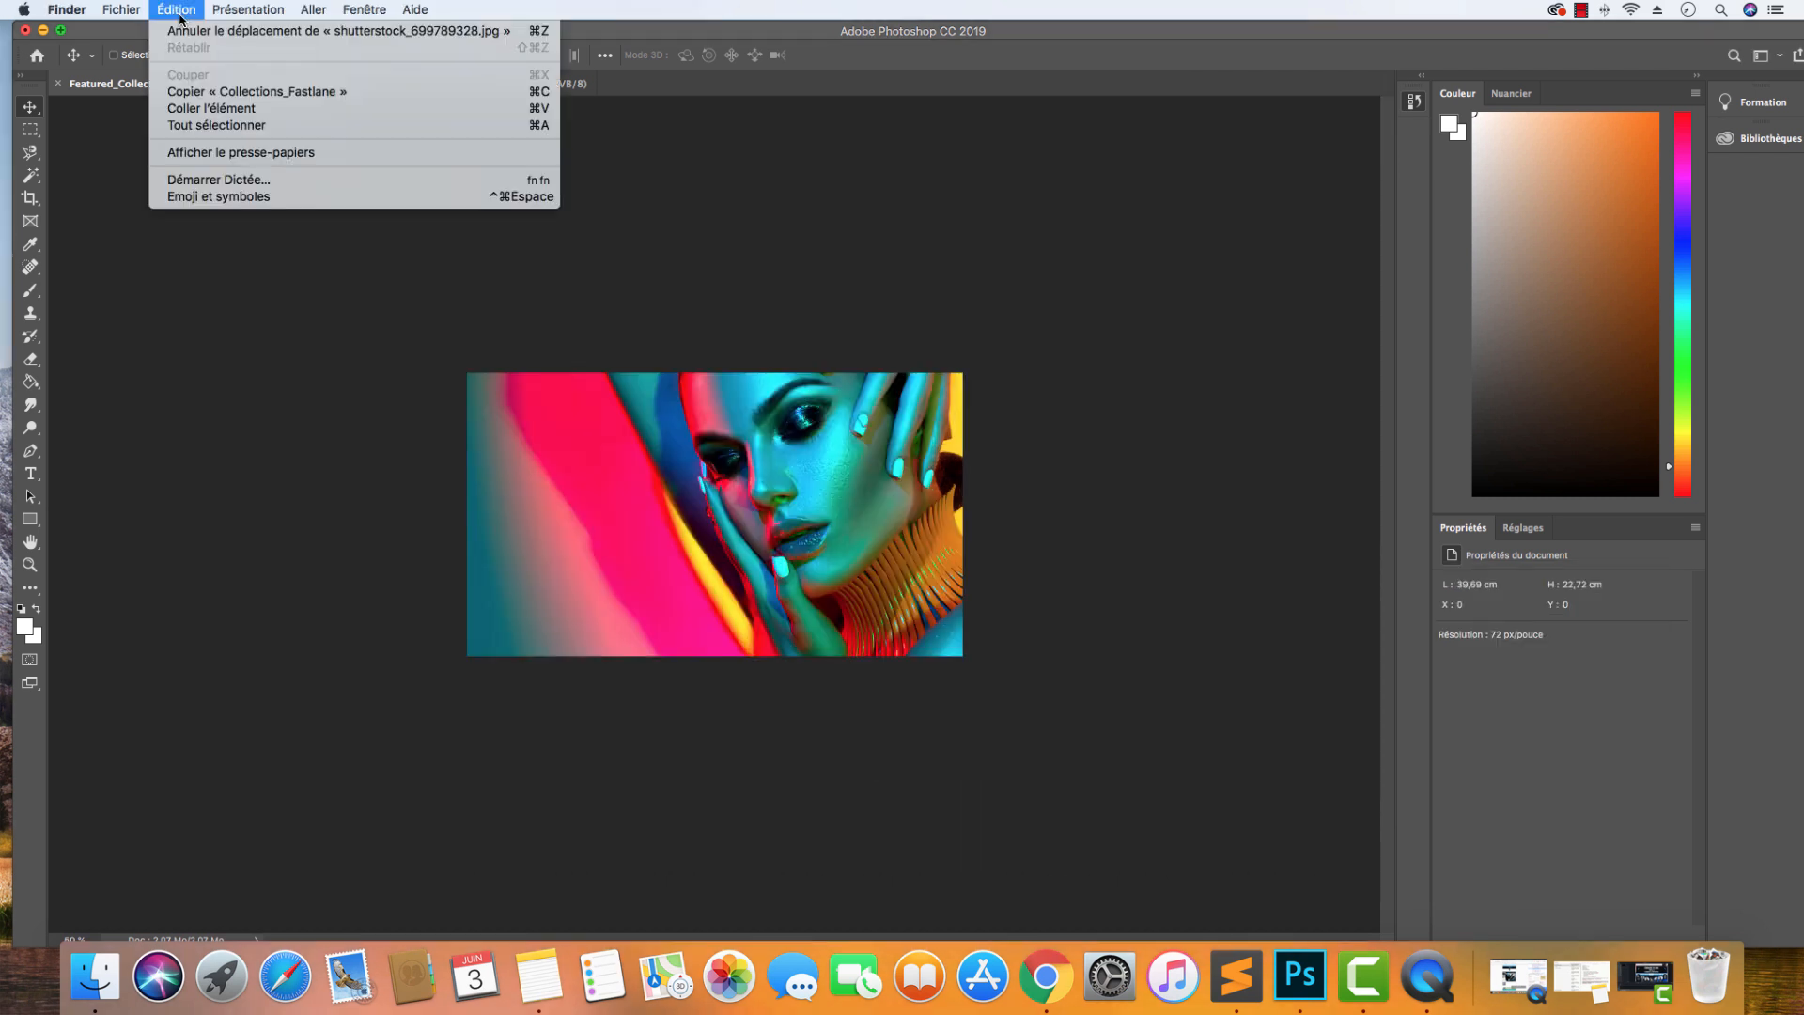
pyautogui.moveTo(135, 11)
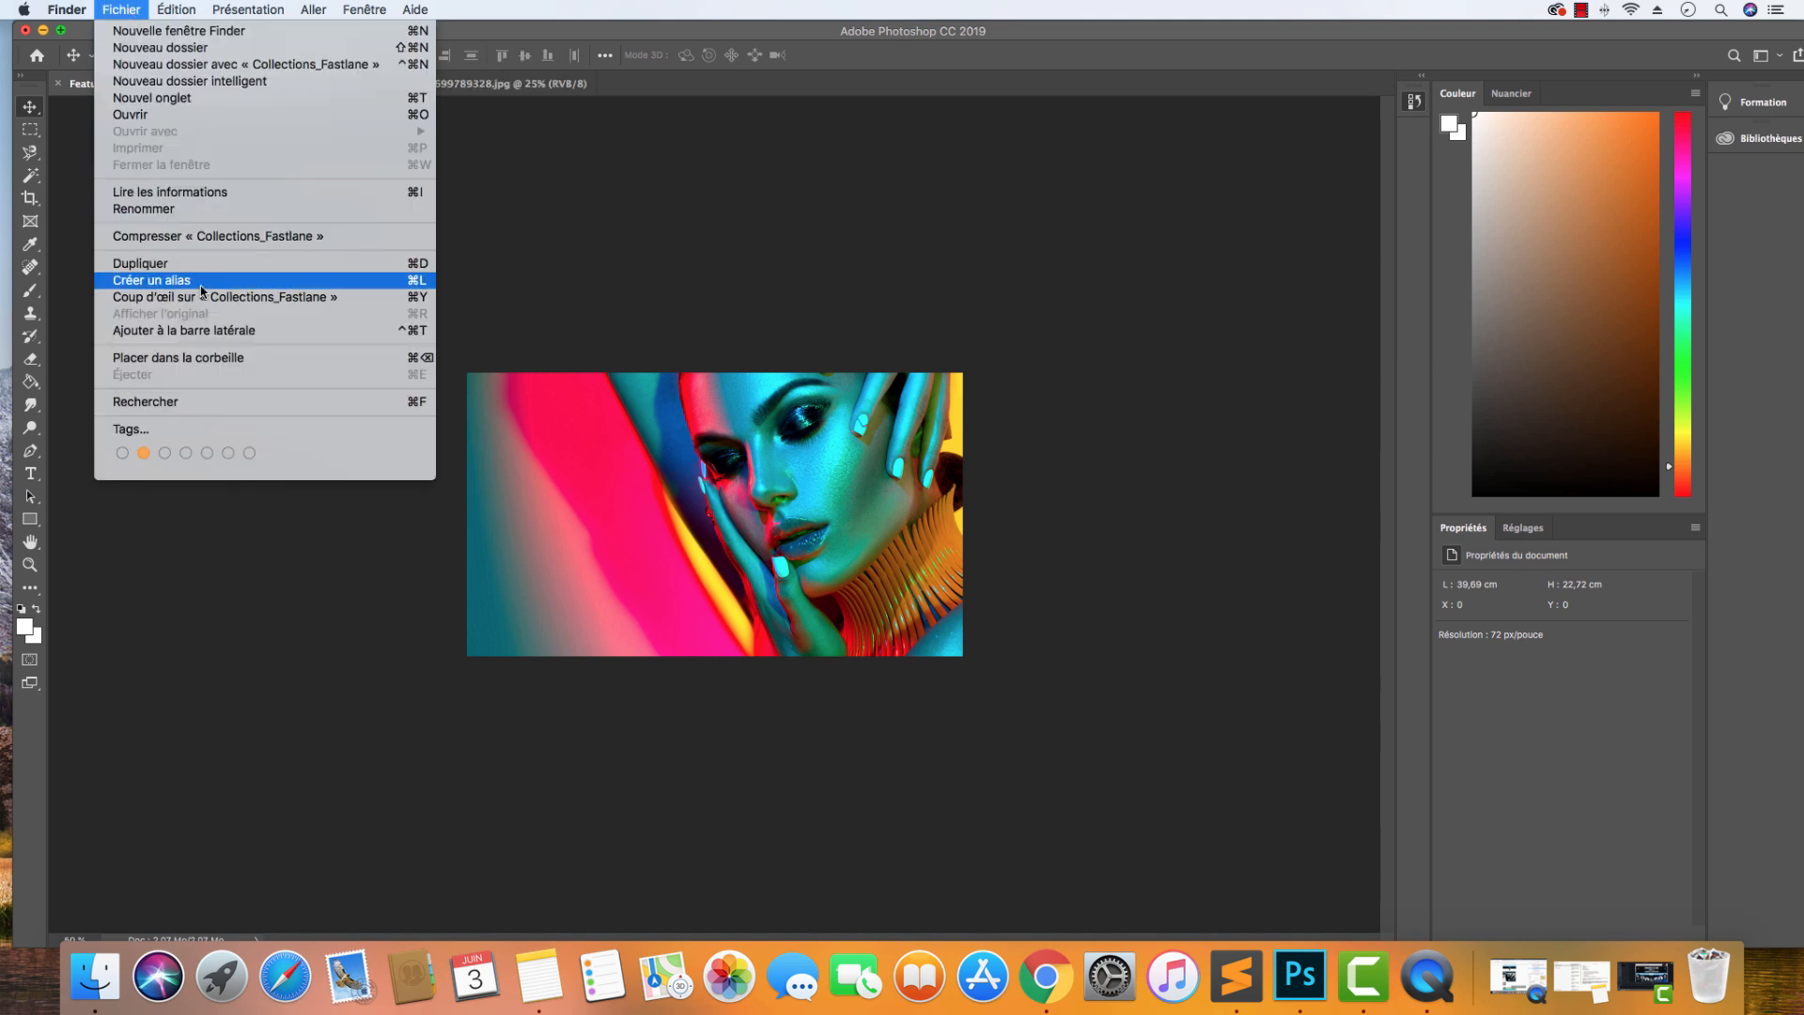
pyautogui.click(624, 241)
pyautogui.click(169, 11)
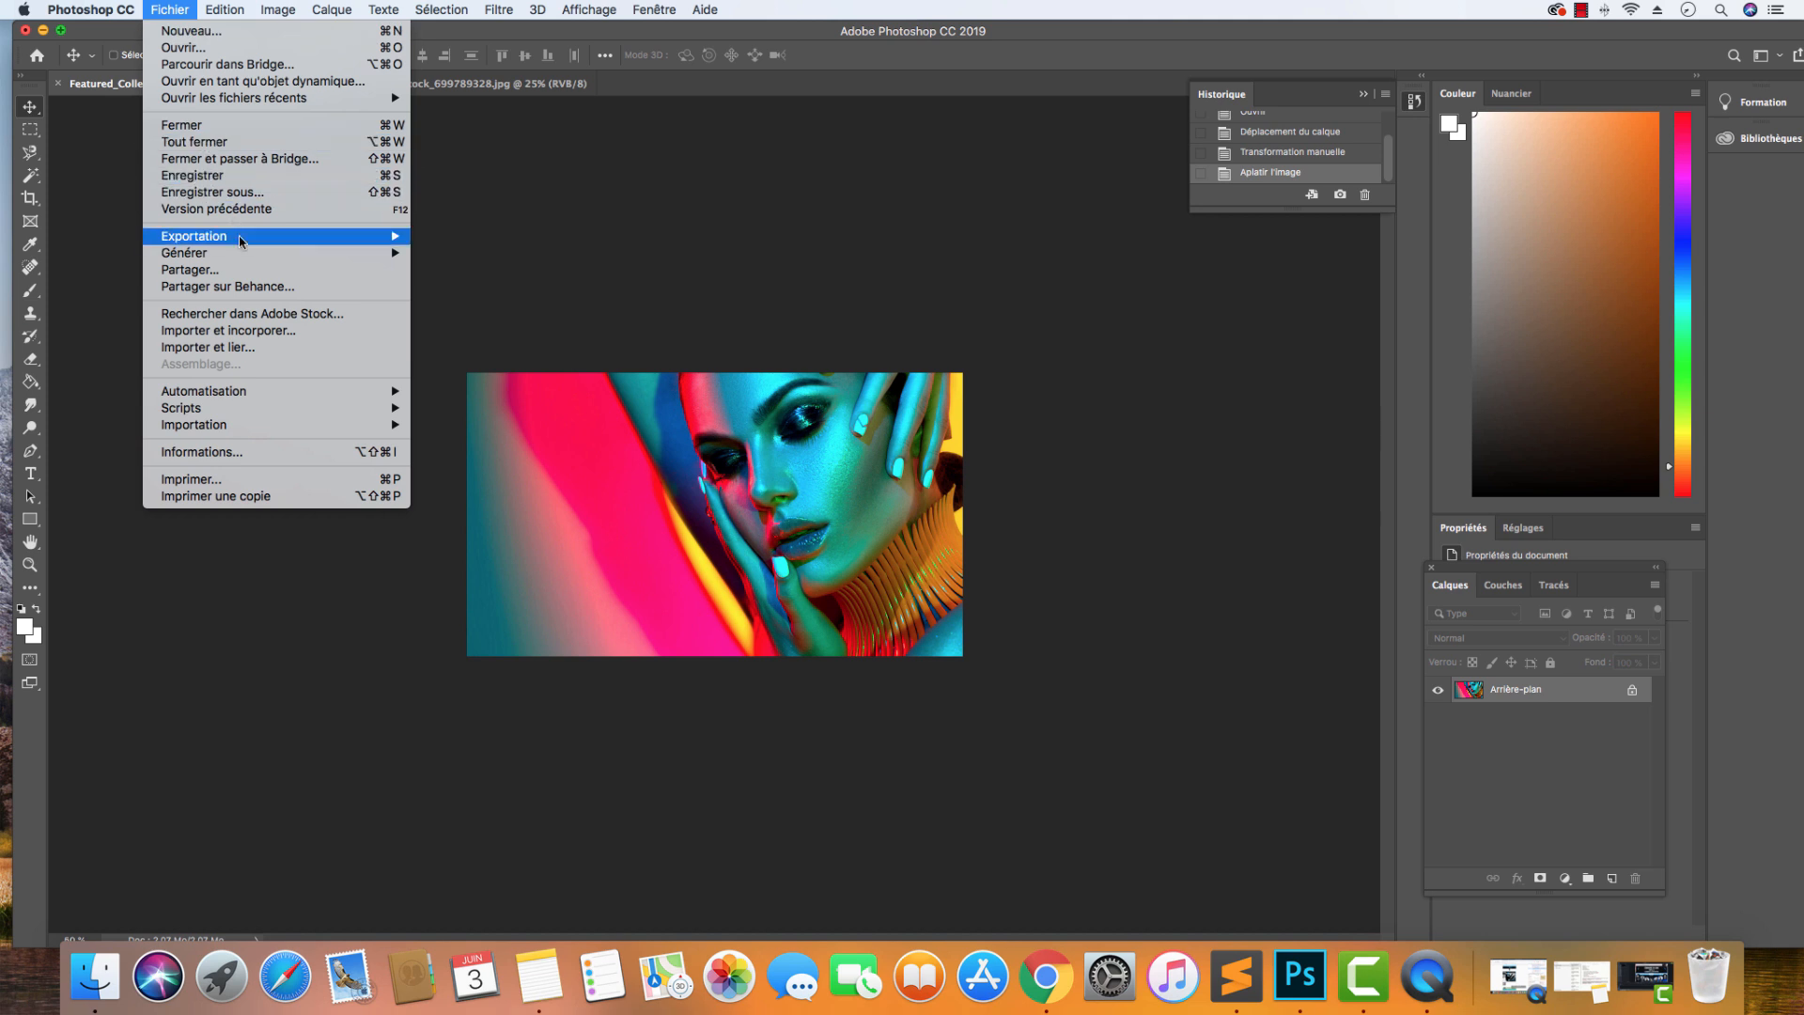
pyautogui.moveTo(242, 242)
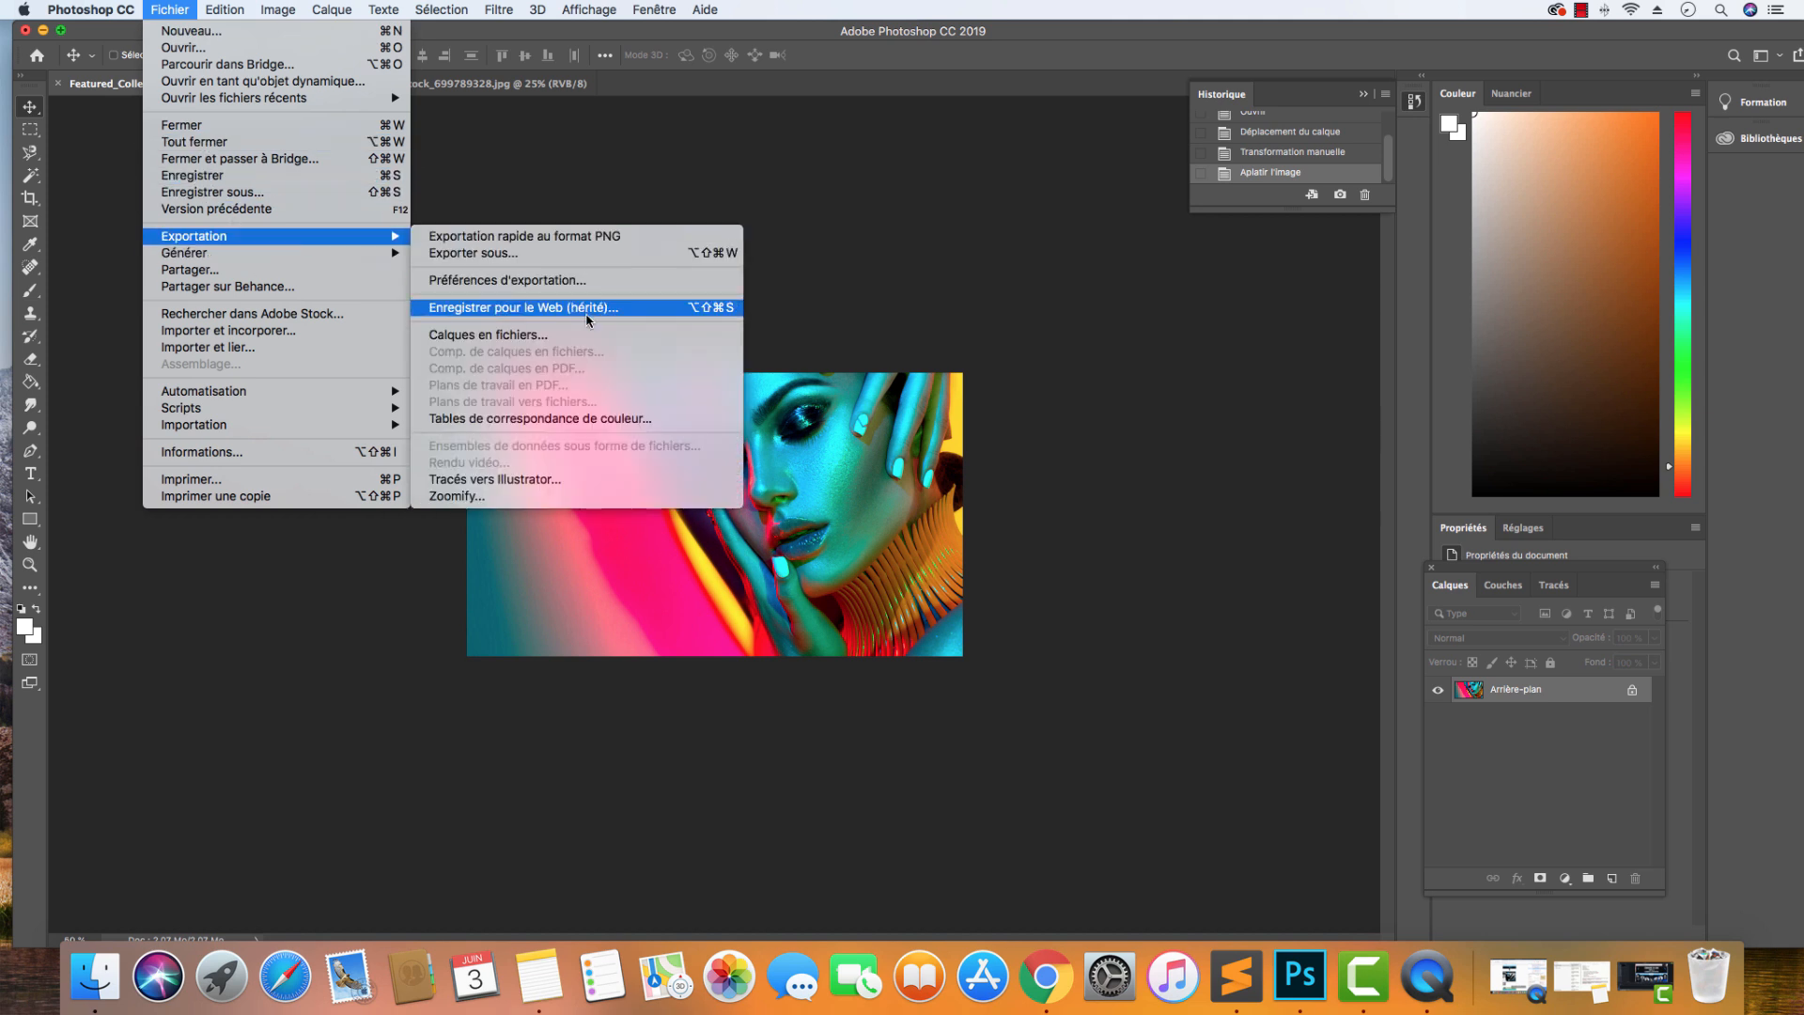
pyautogui.click(588, 316)
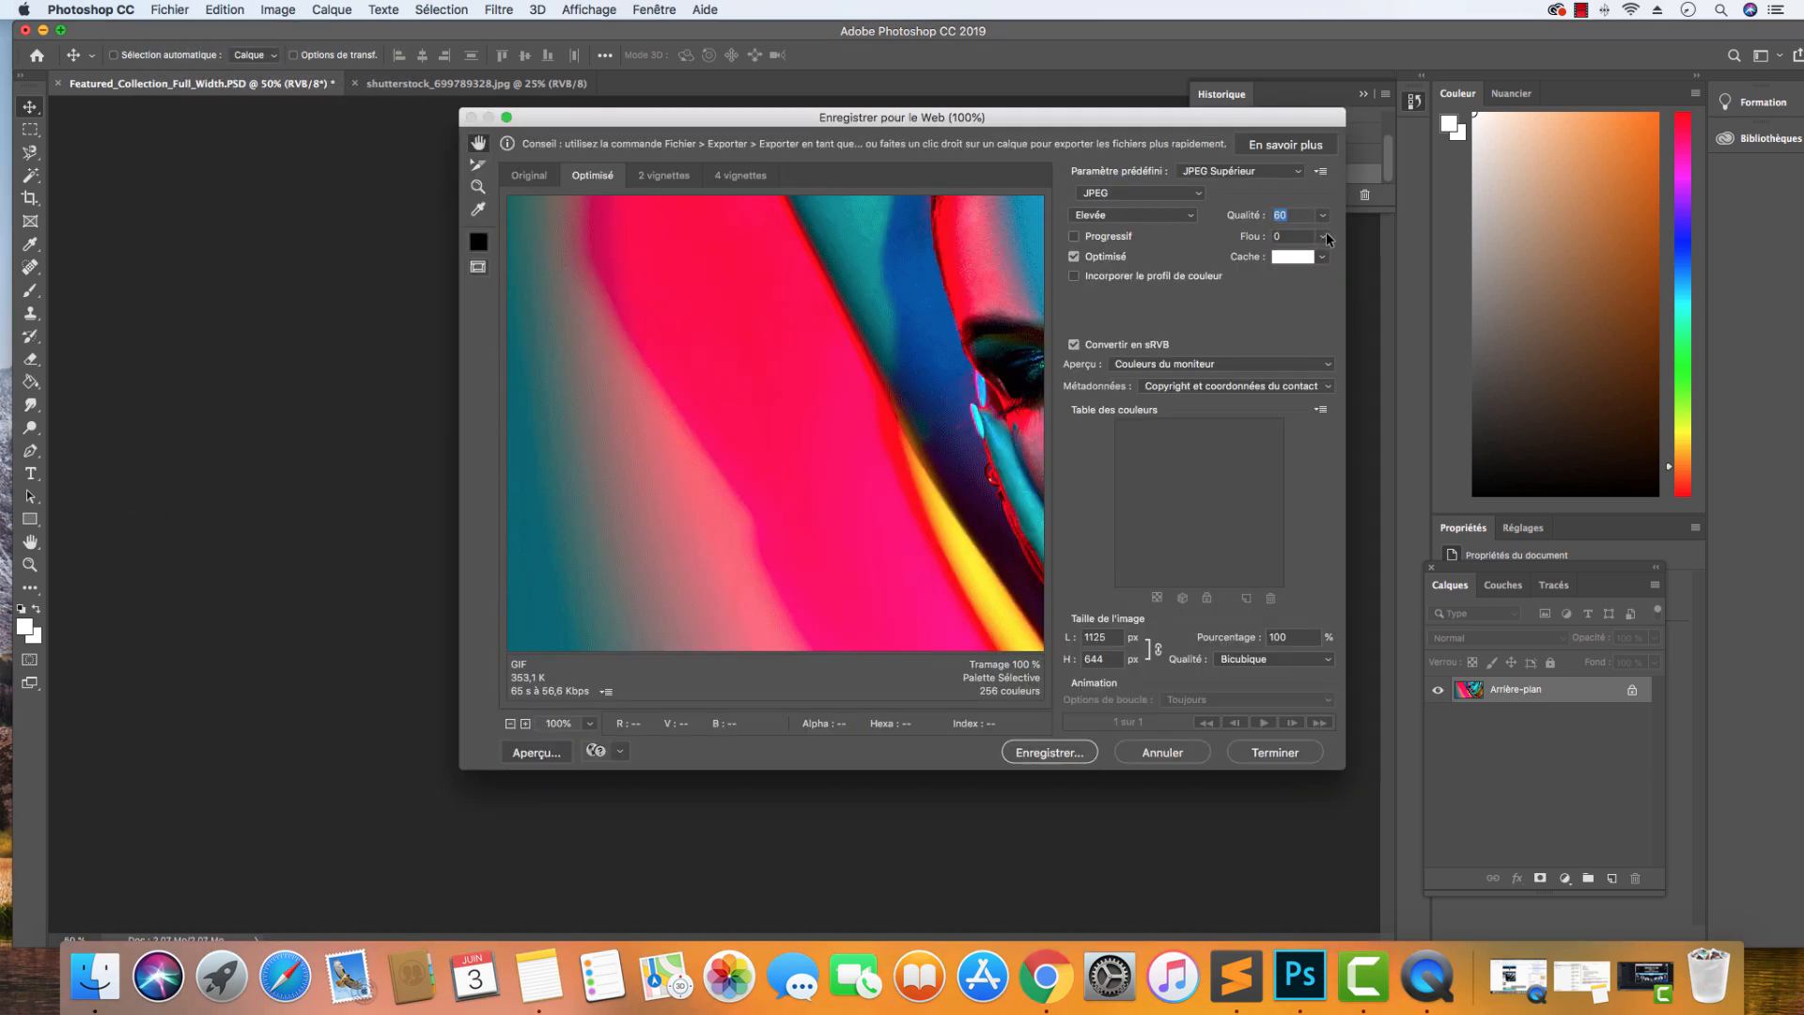
pyautogui.click(1162, 752)
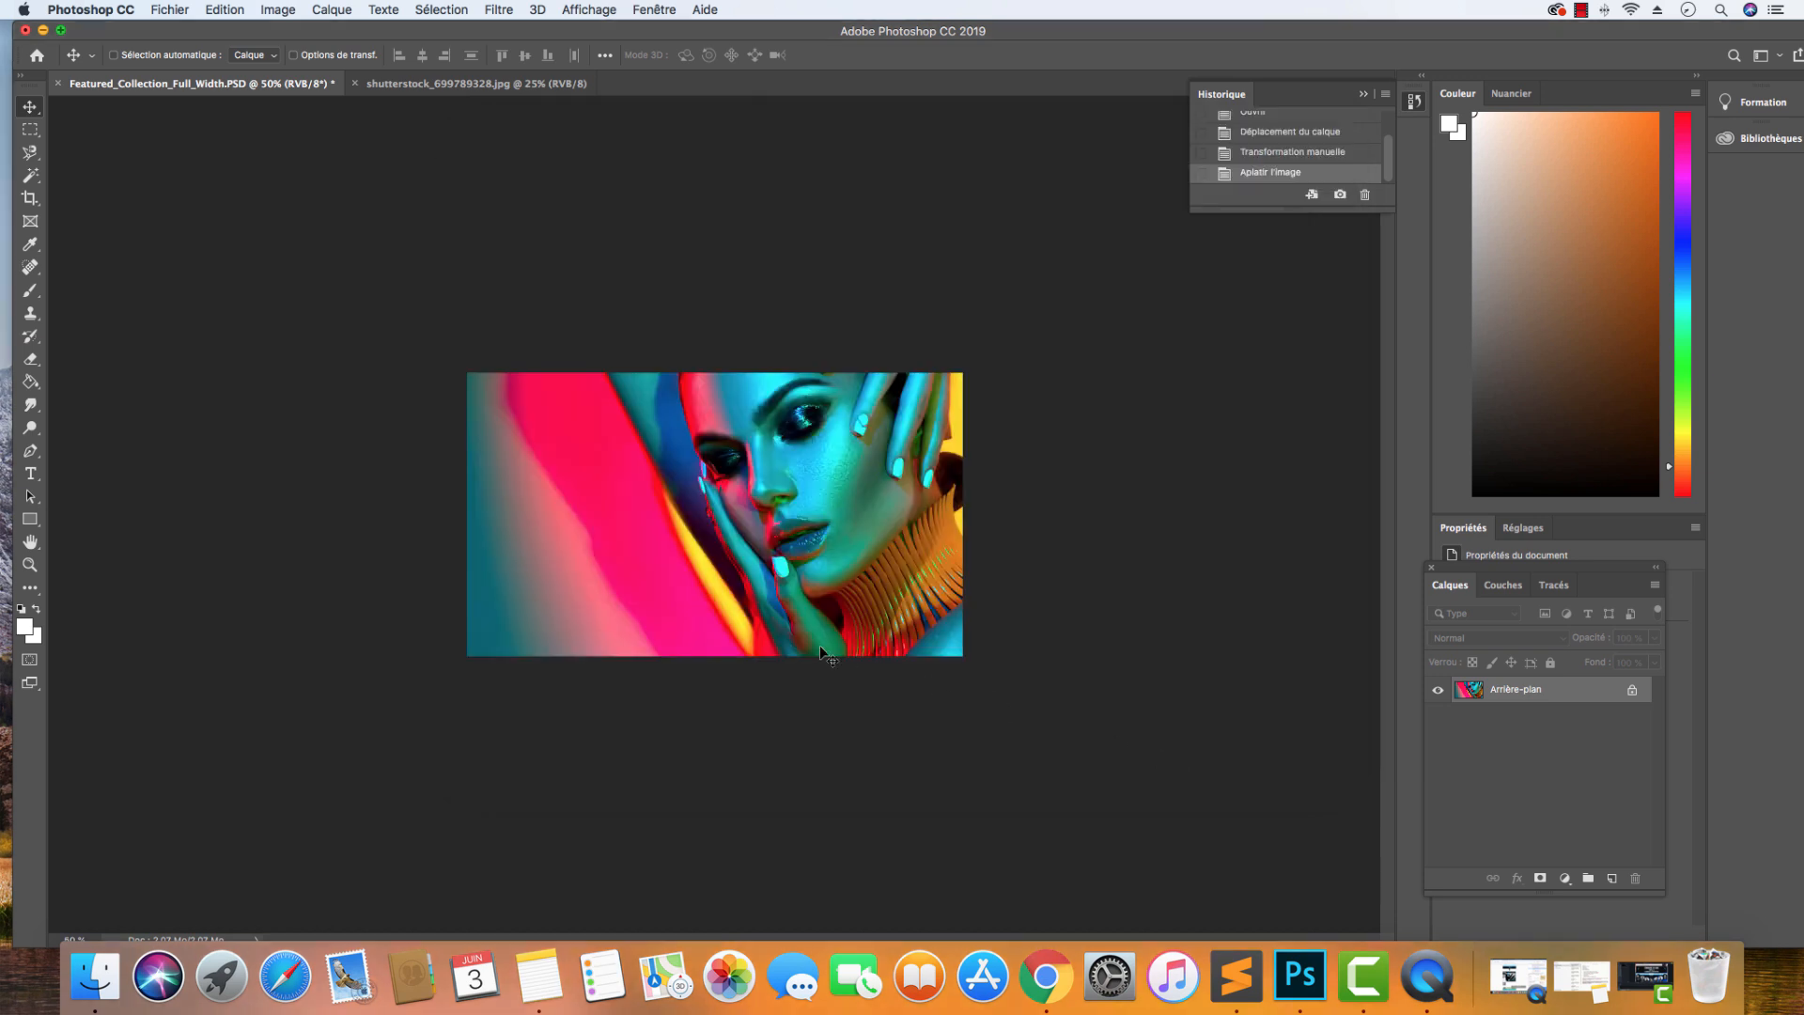
# Step: Restore Featured_Collection_Full_Width.PSD to its opening history snapshot and save the document
pyautogui.press('super+z')
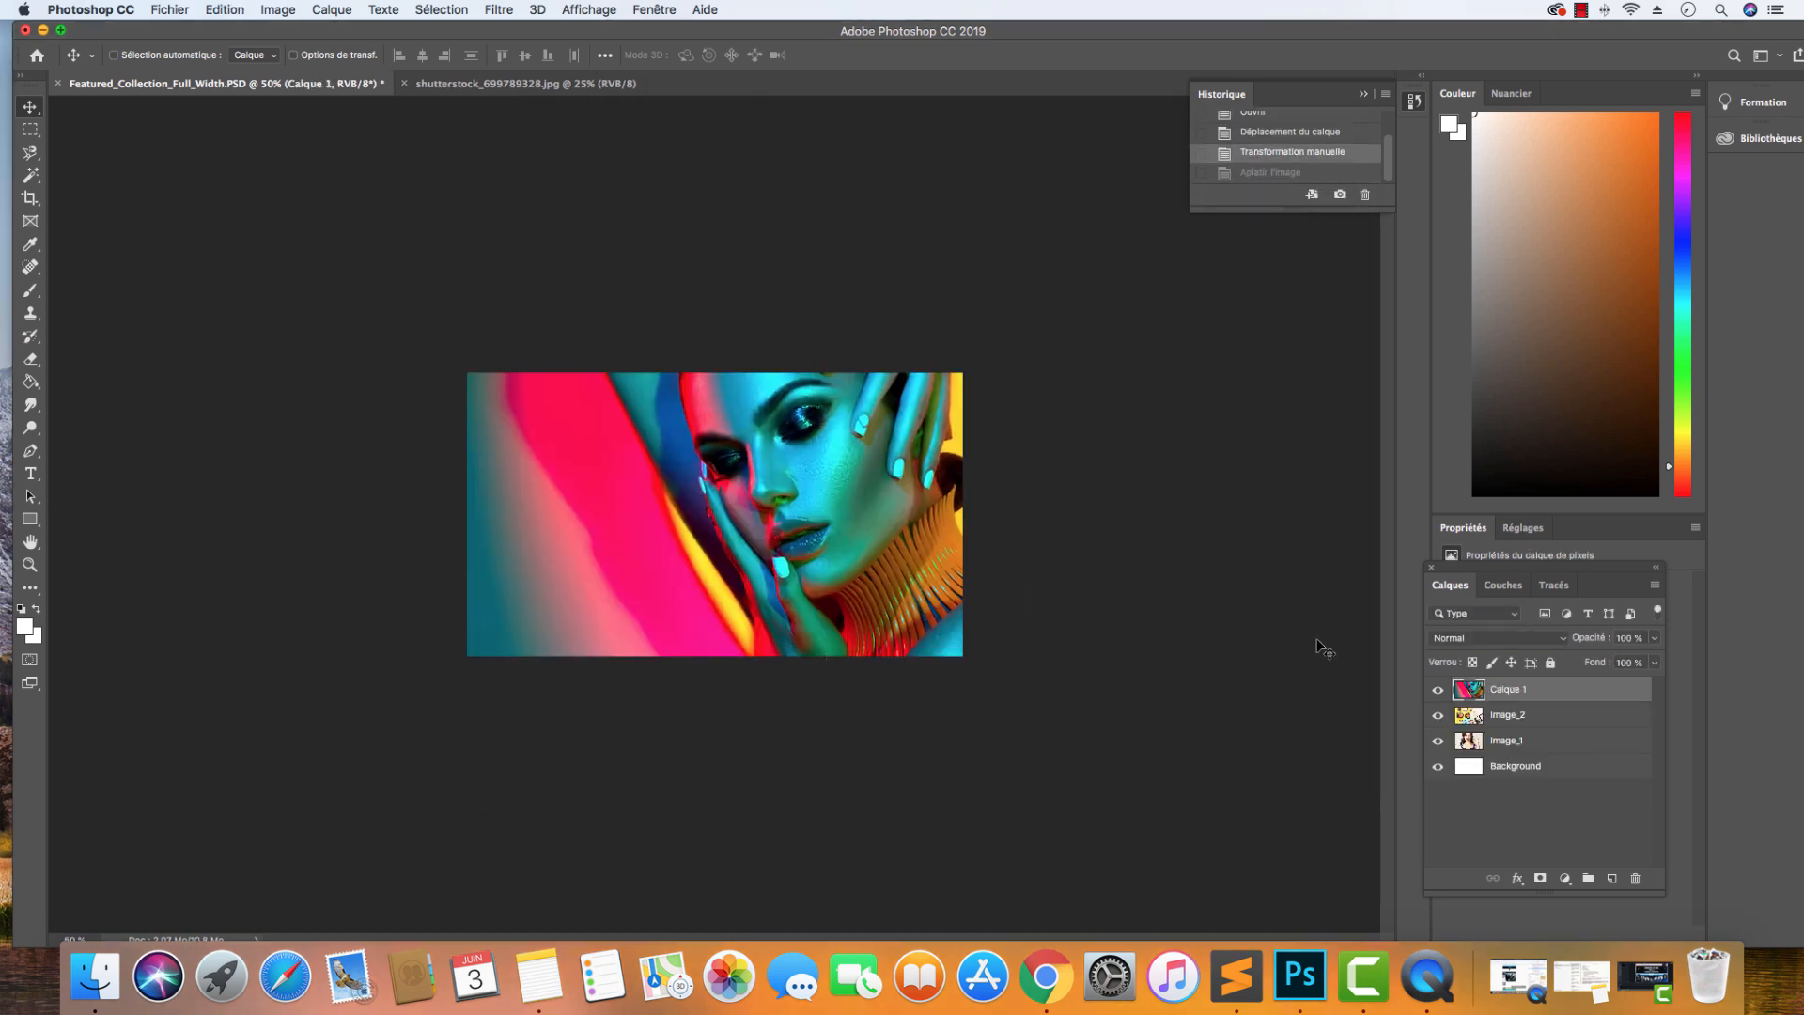
pyautogui.press('super+z')
pyautogui.scroll(2, 1319, 167)
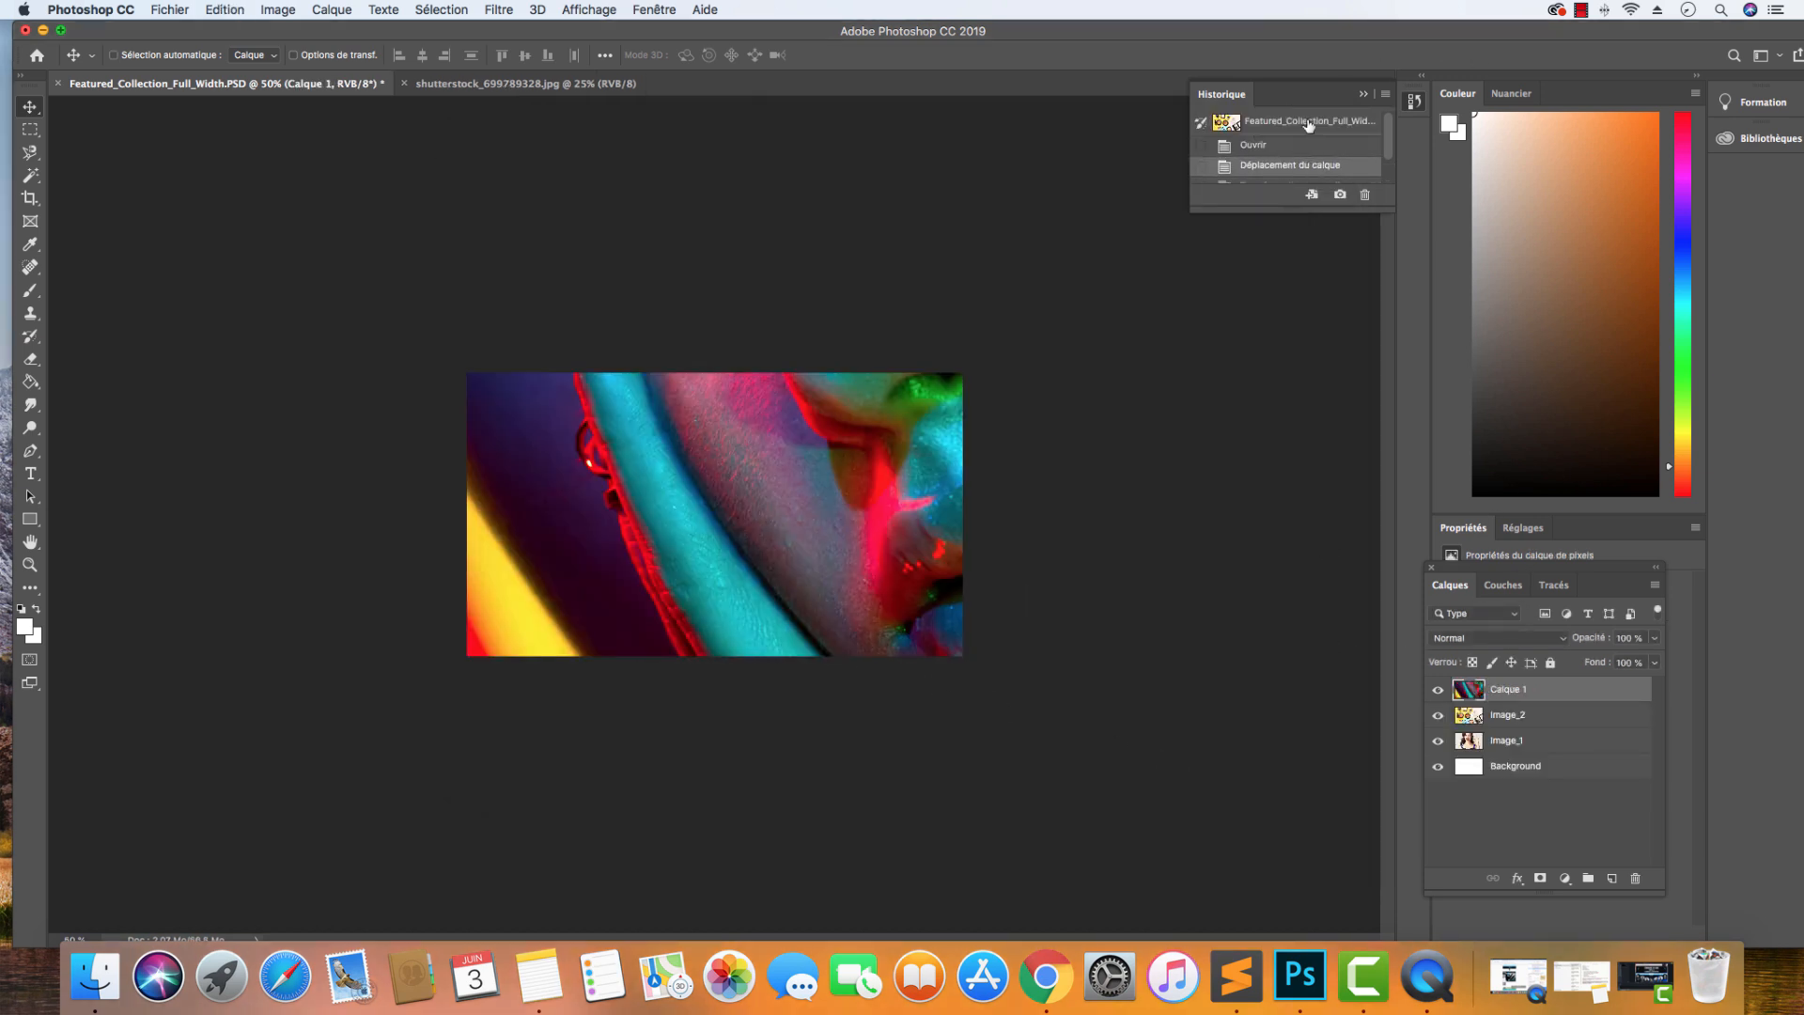
pyautogui.click(1310, 122)
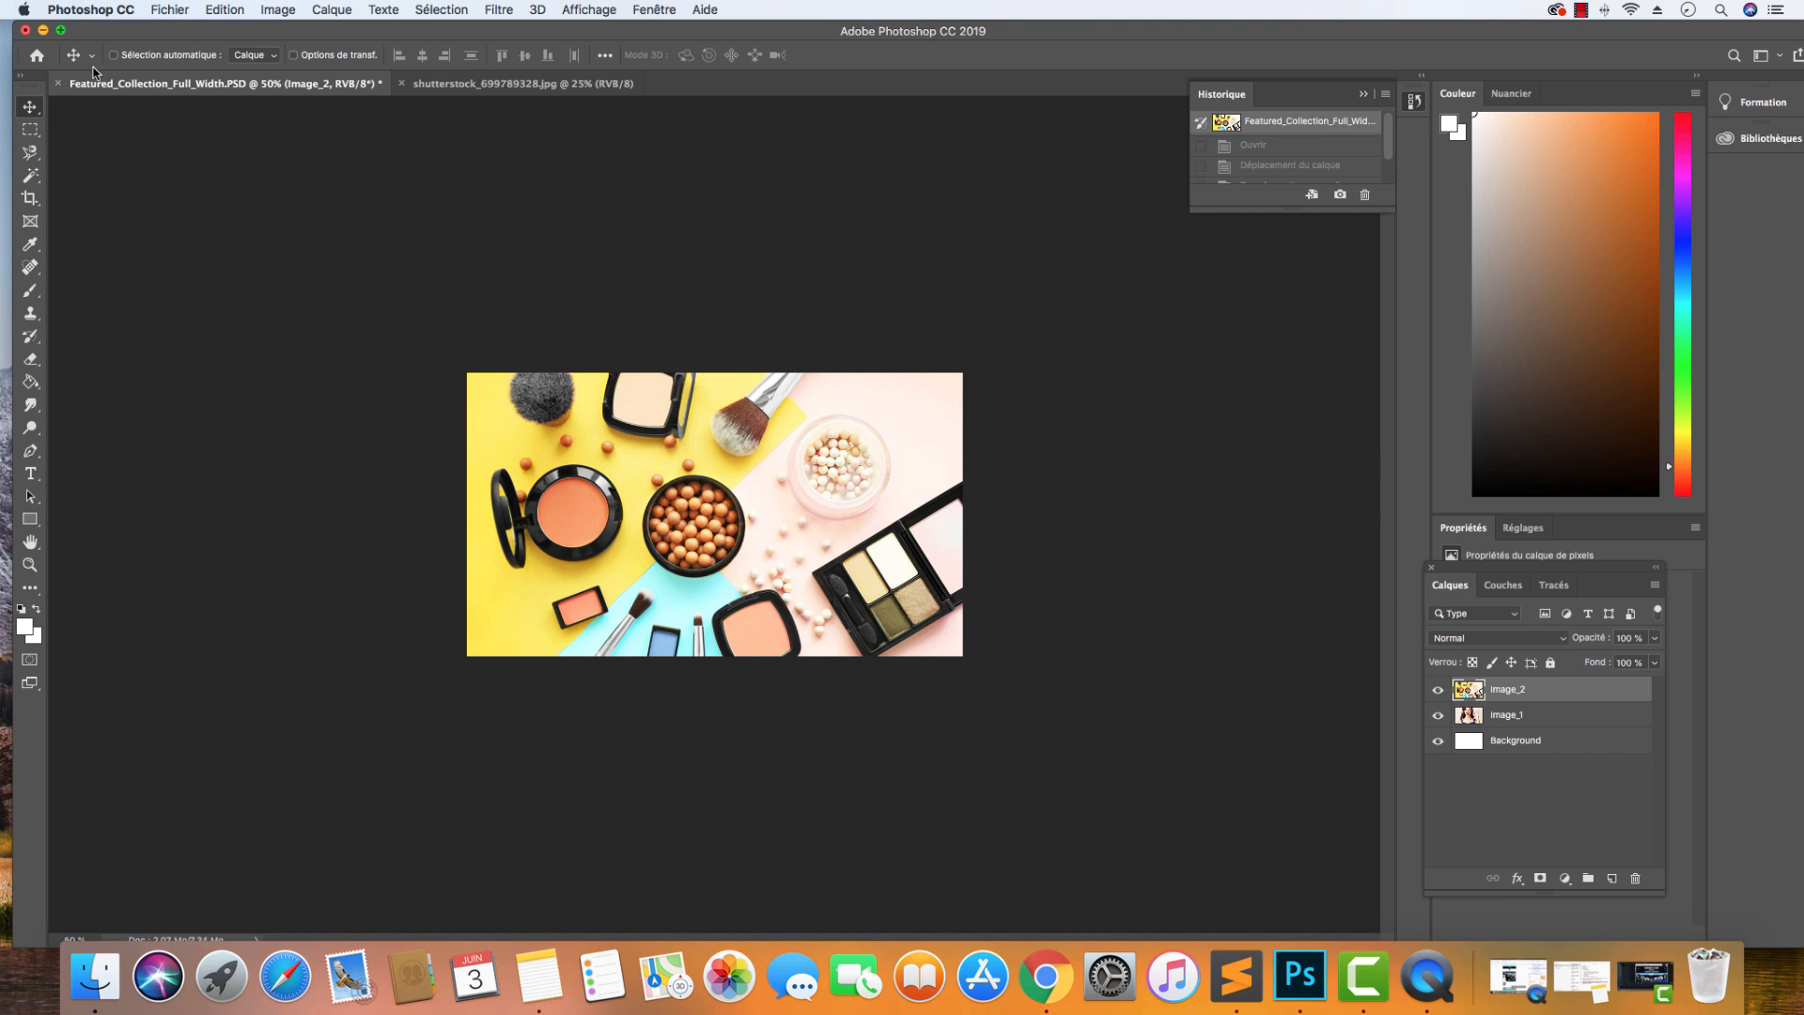
pyautogui.click(167, 17)
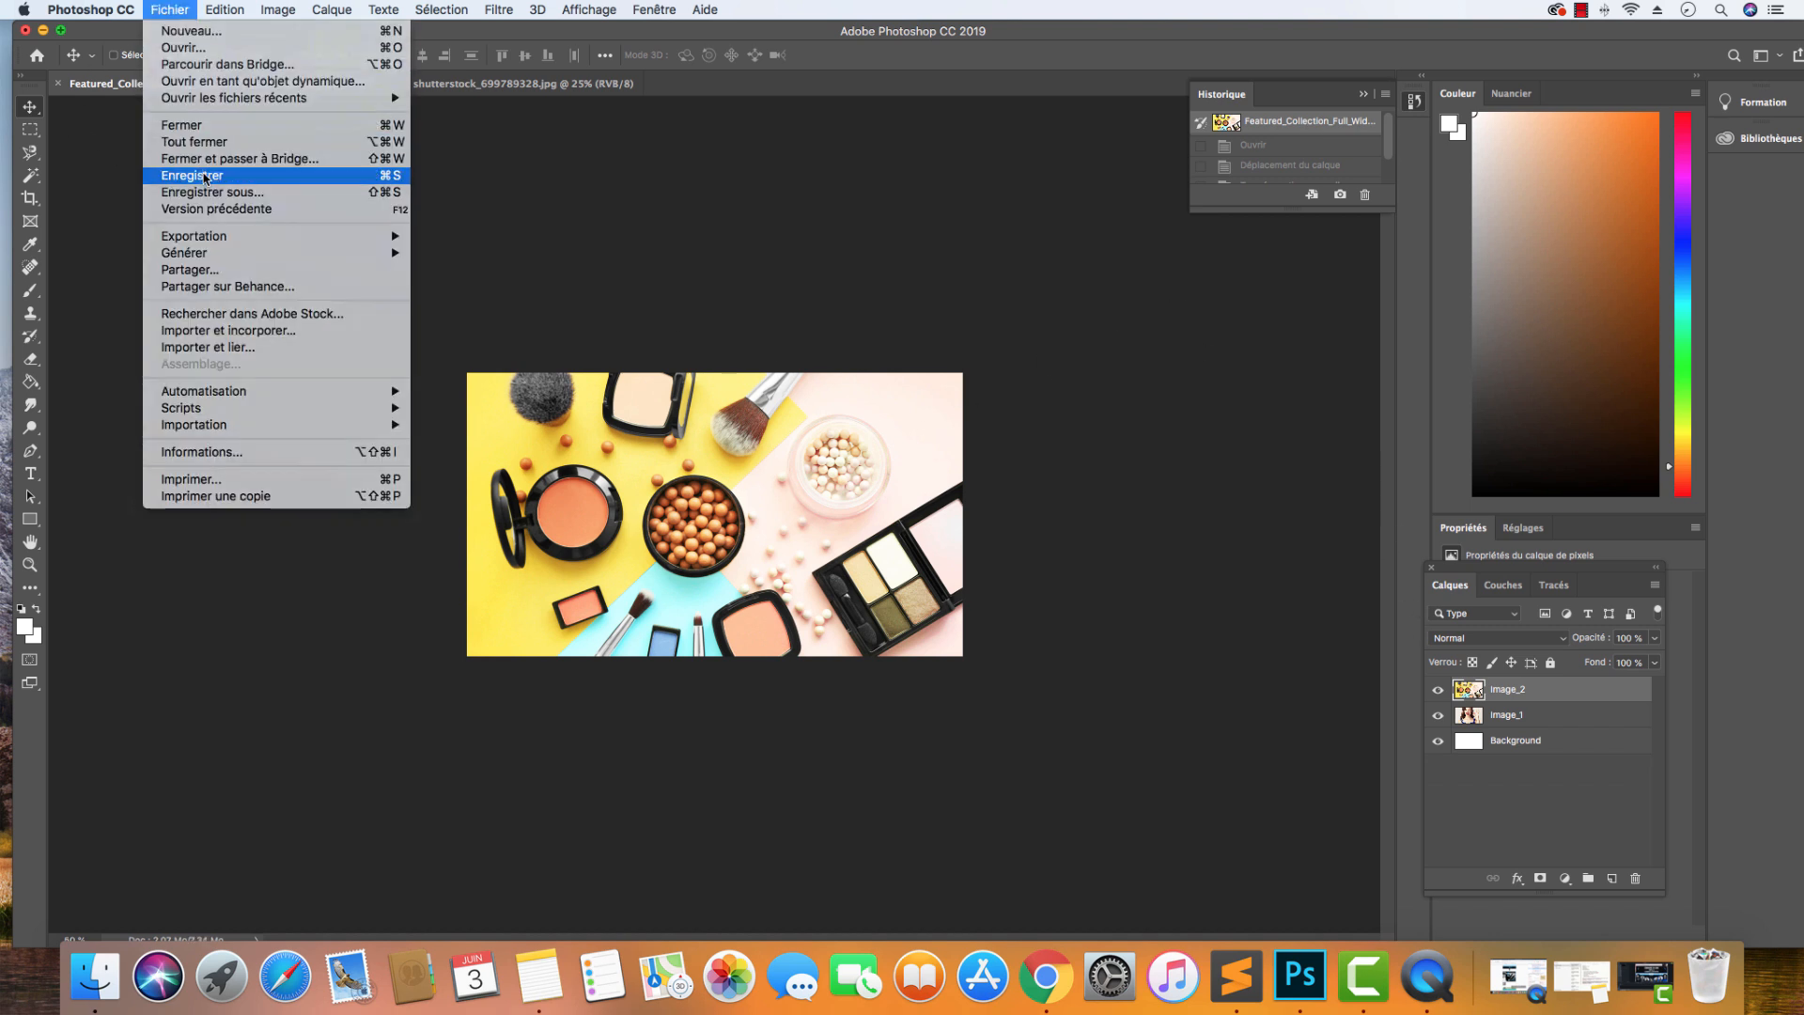
pyautogui.click(207, 177)
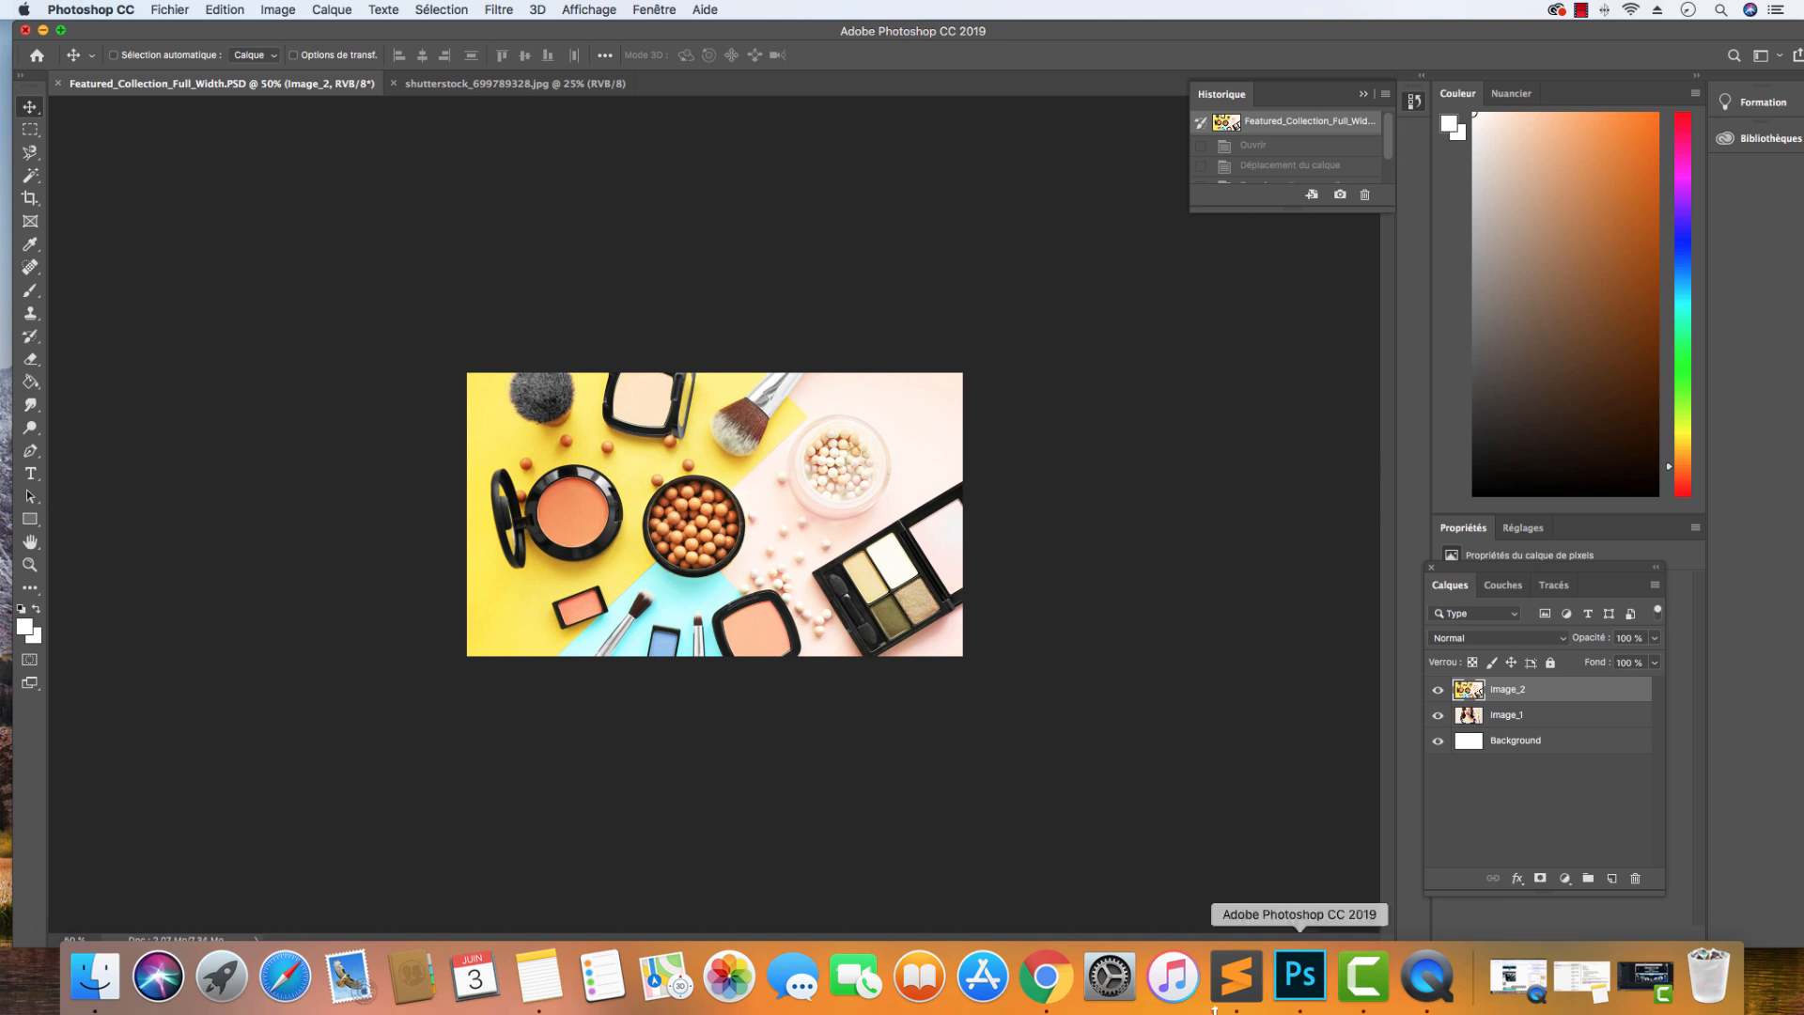
# Step: Switch to Chrome, widen its window across the screen, and bring up the Featured Collections settings in the Shopify theme editor
pyautogui.click(1058, 983)
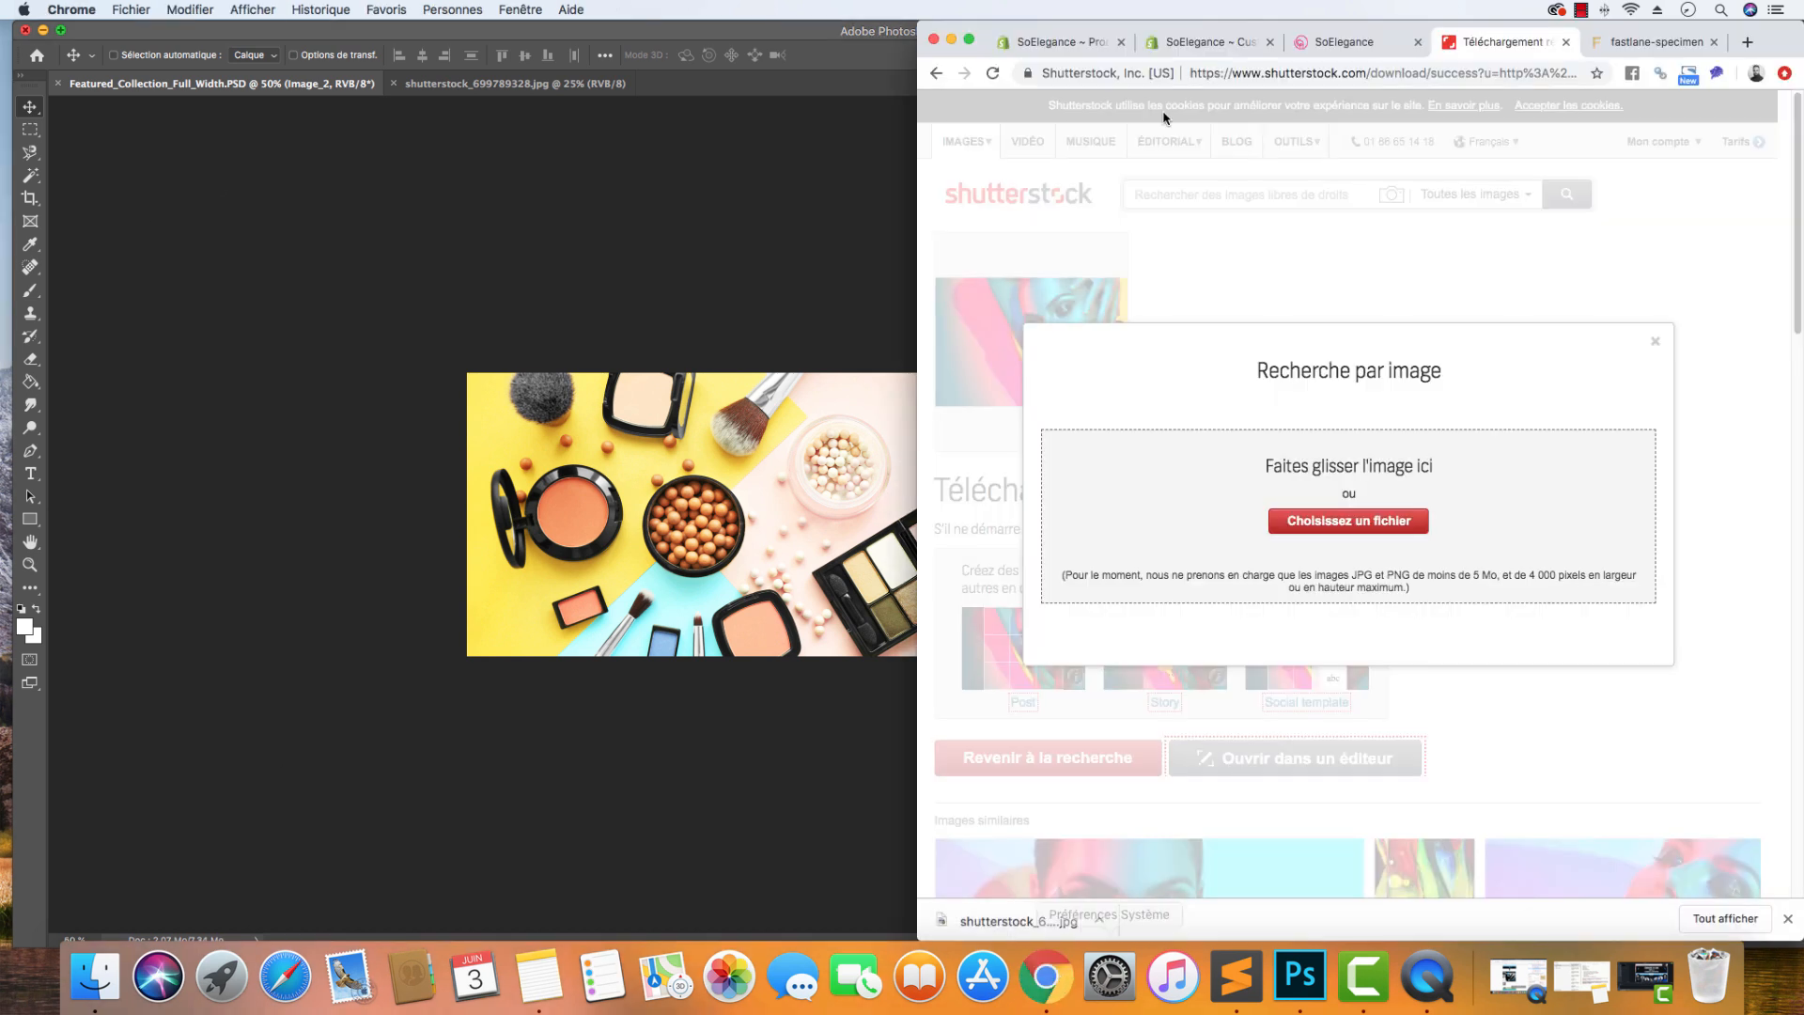
pyautogui.moveTo(920, 26); pyautogui.dragTo(3, 24)
pyautogui.click(199, 44)
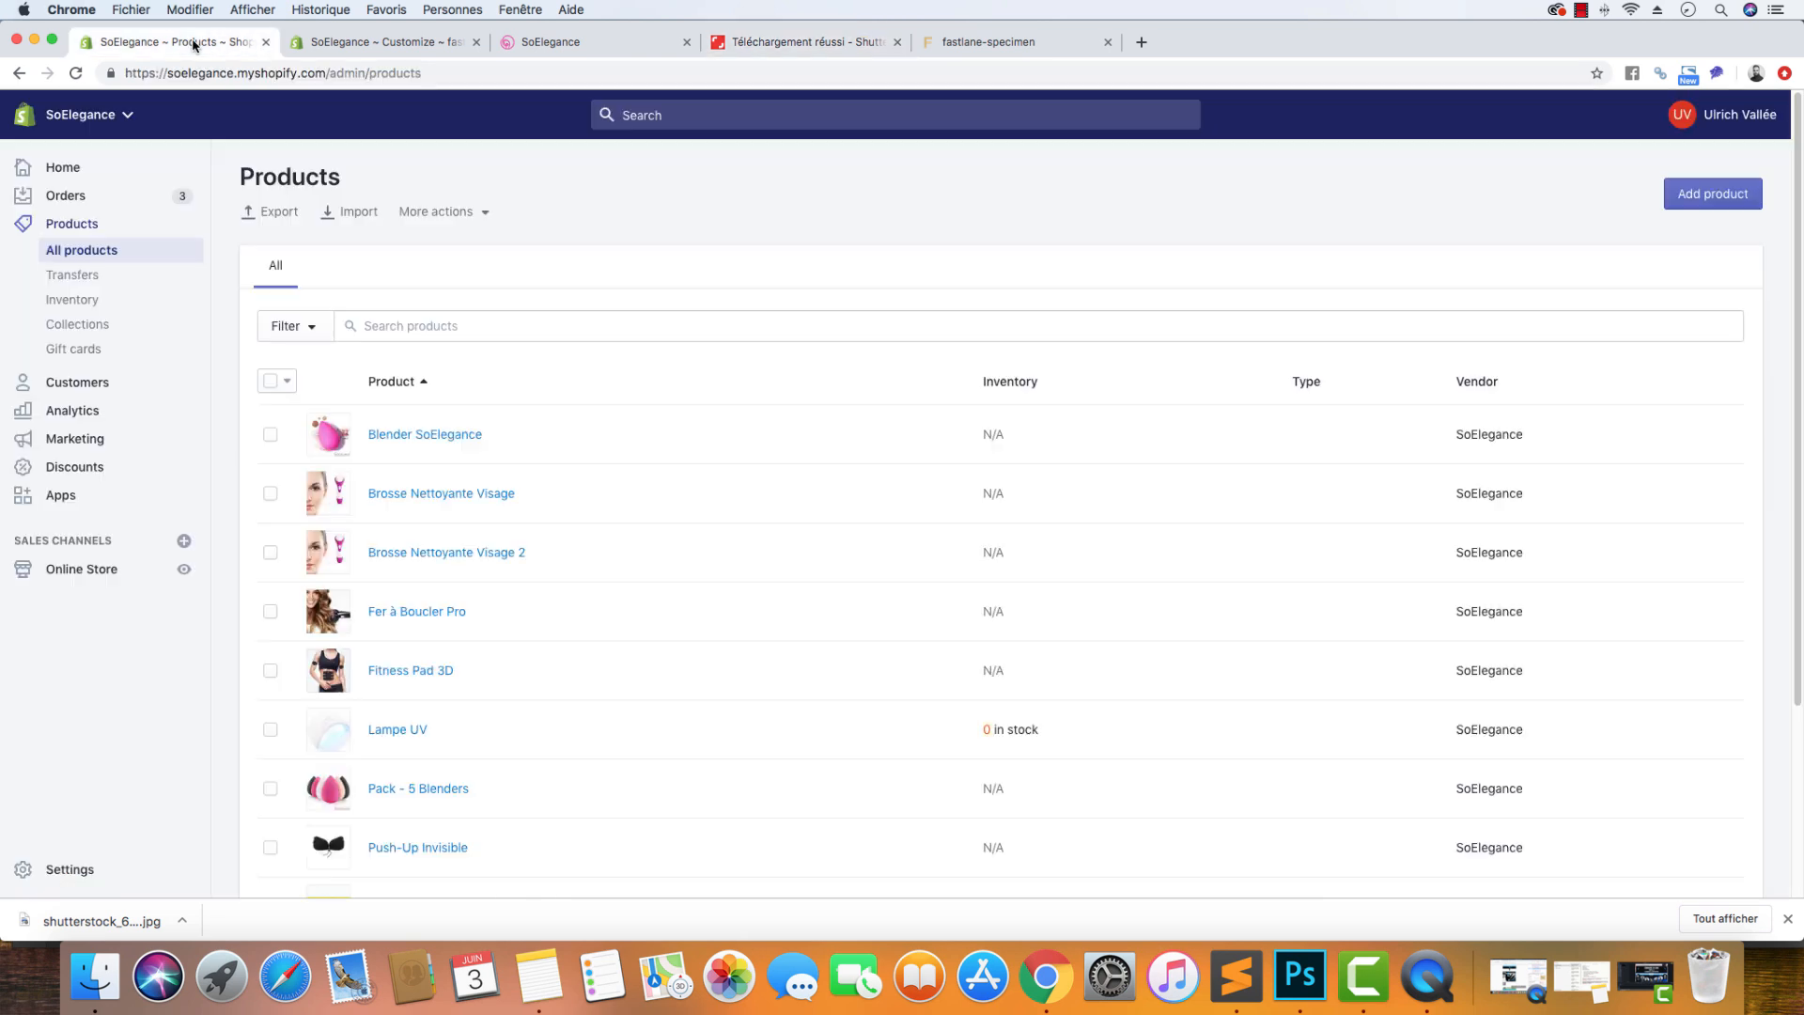
pyautogui.click(360, 47)
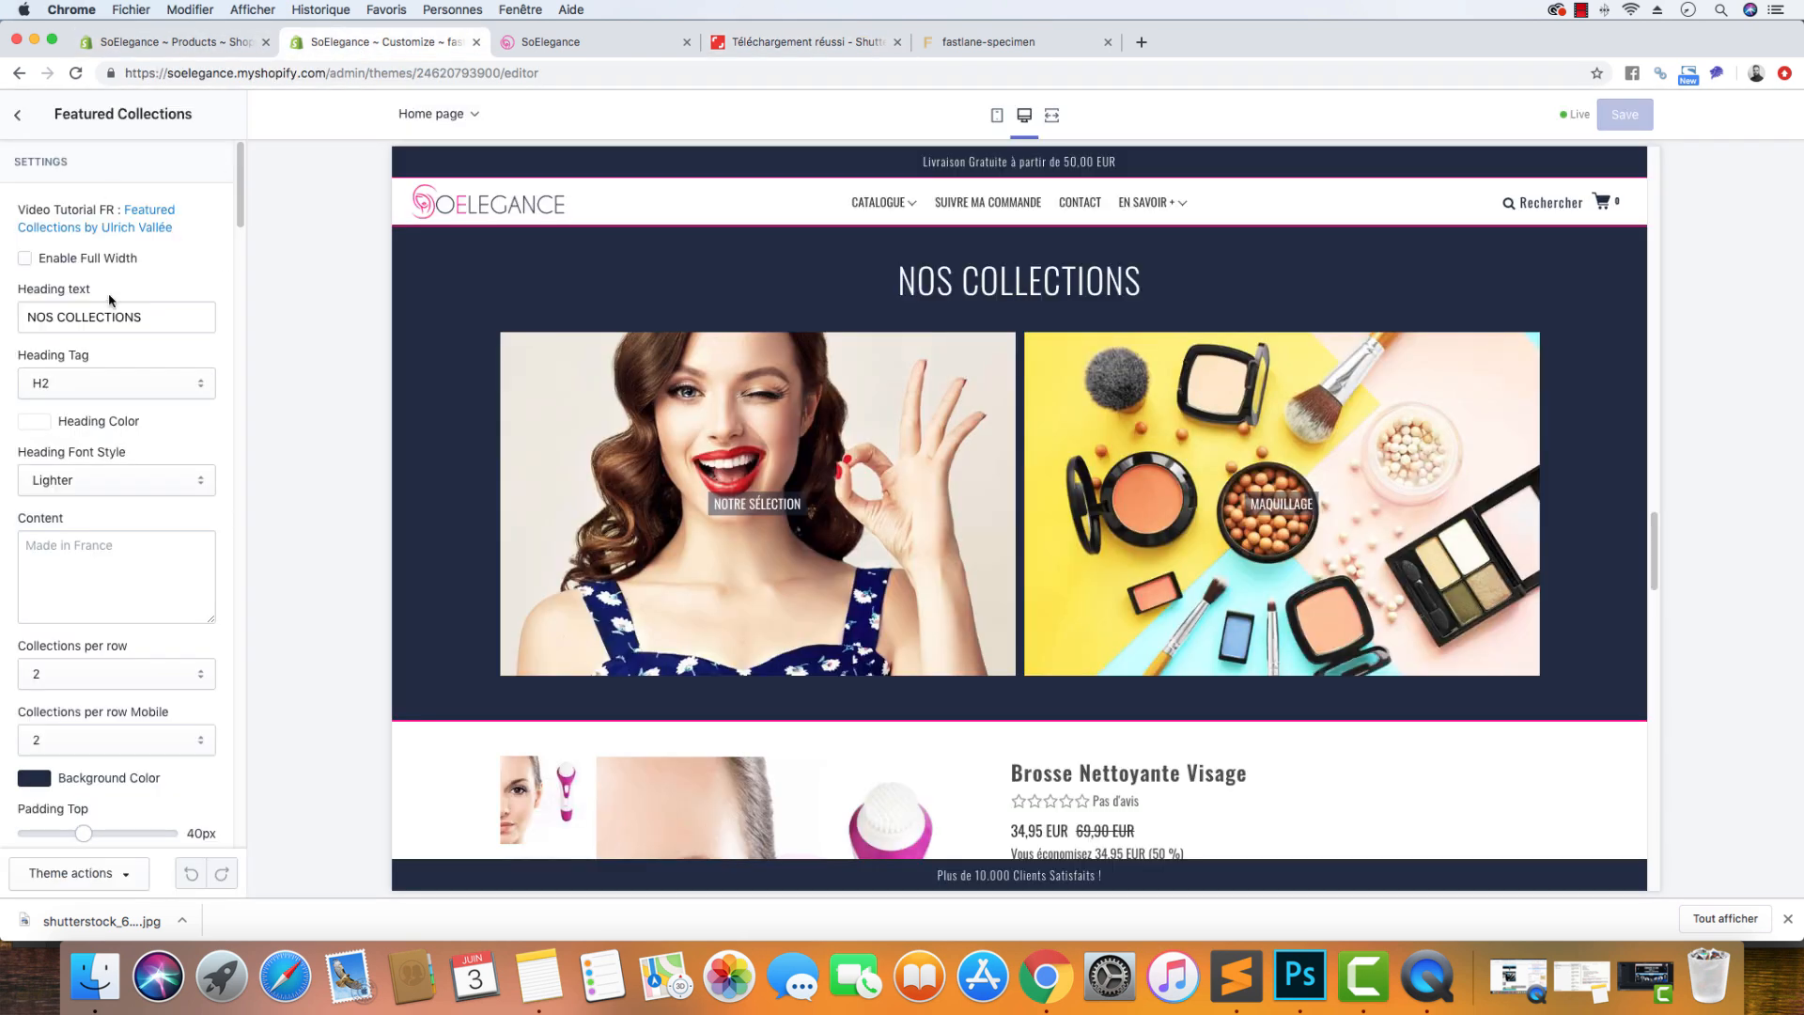
# Step: Examine the heading tag choices, heading color, heading font style and content settings of the Featured Collections section
pyautogui.click(68, 382)
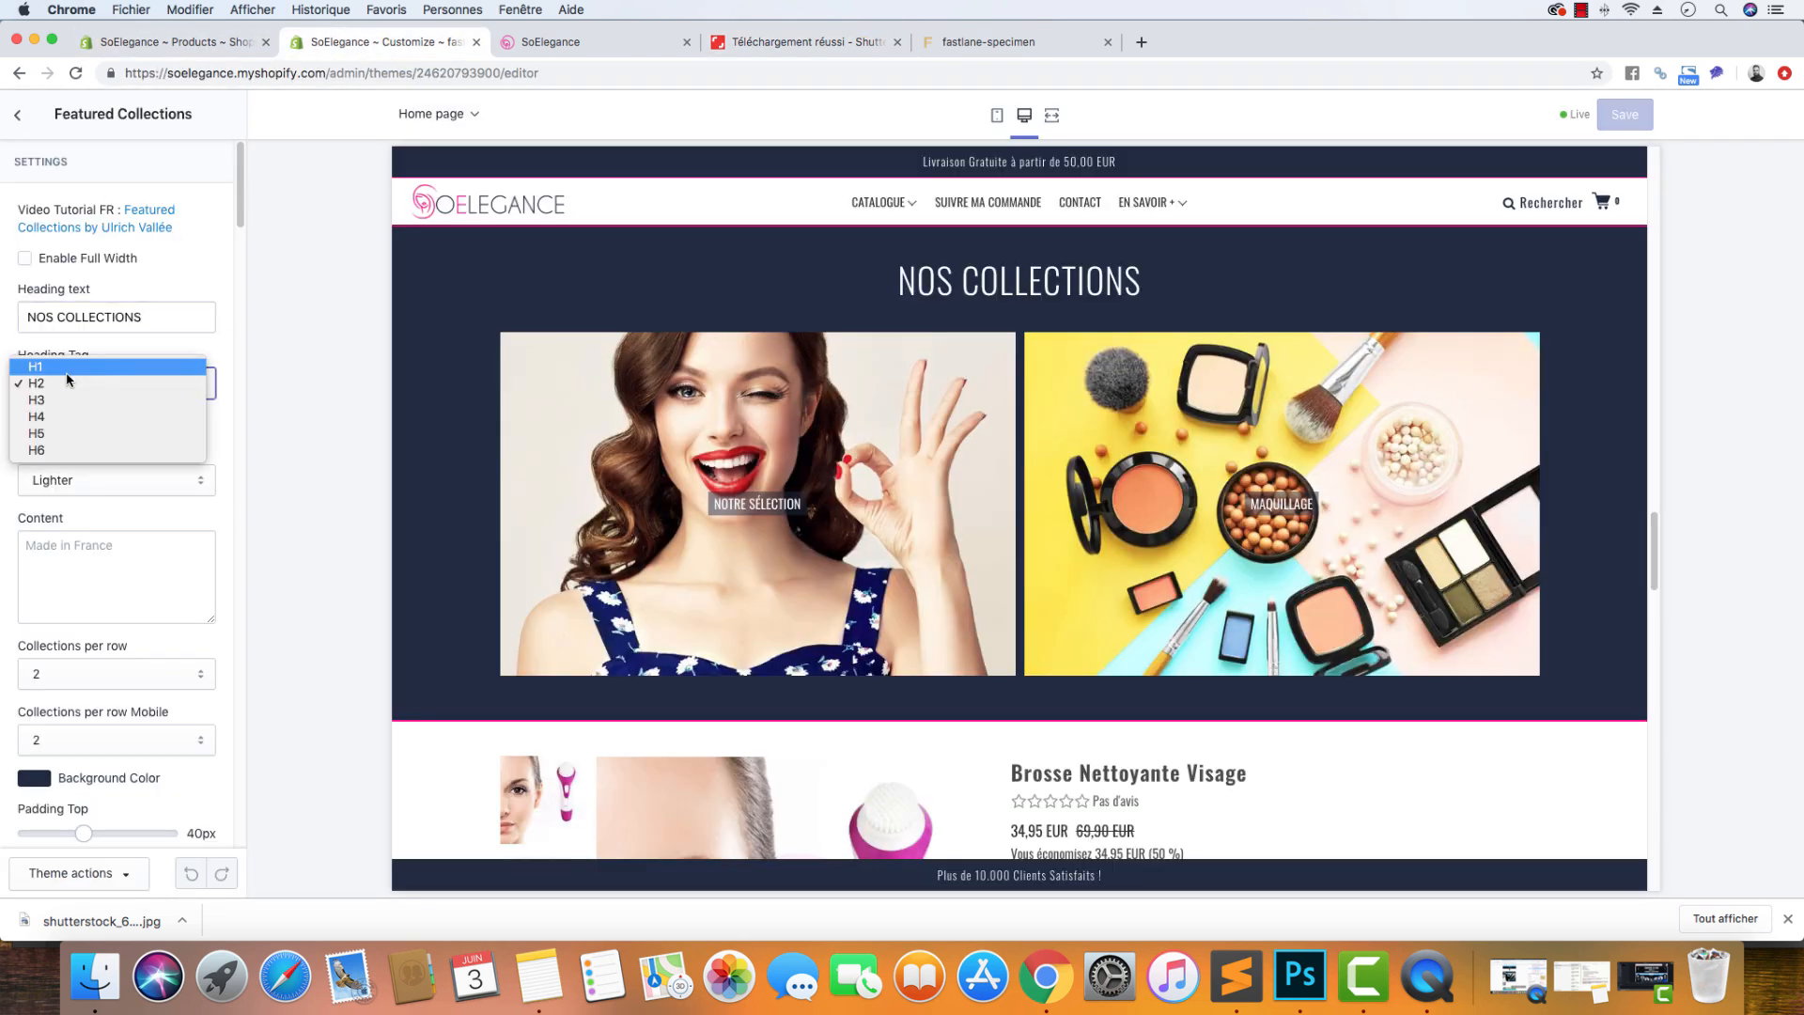
pyautogui.click(224, 283)
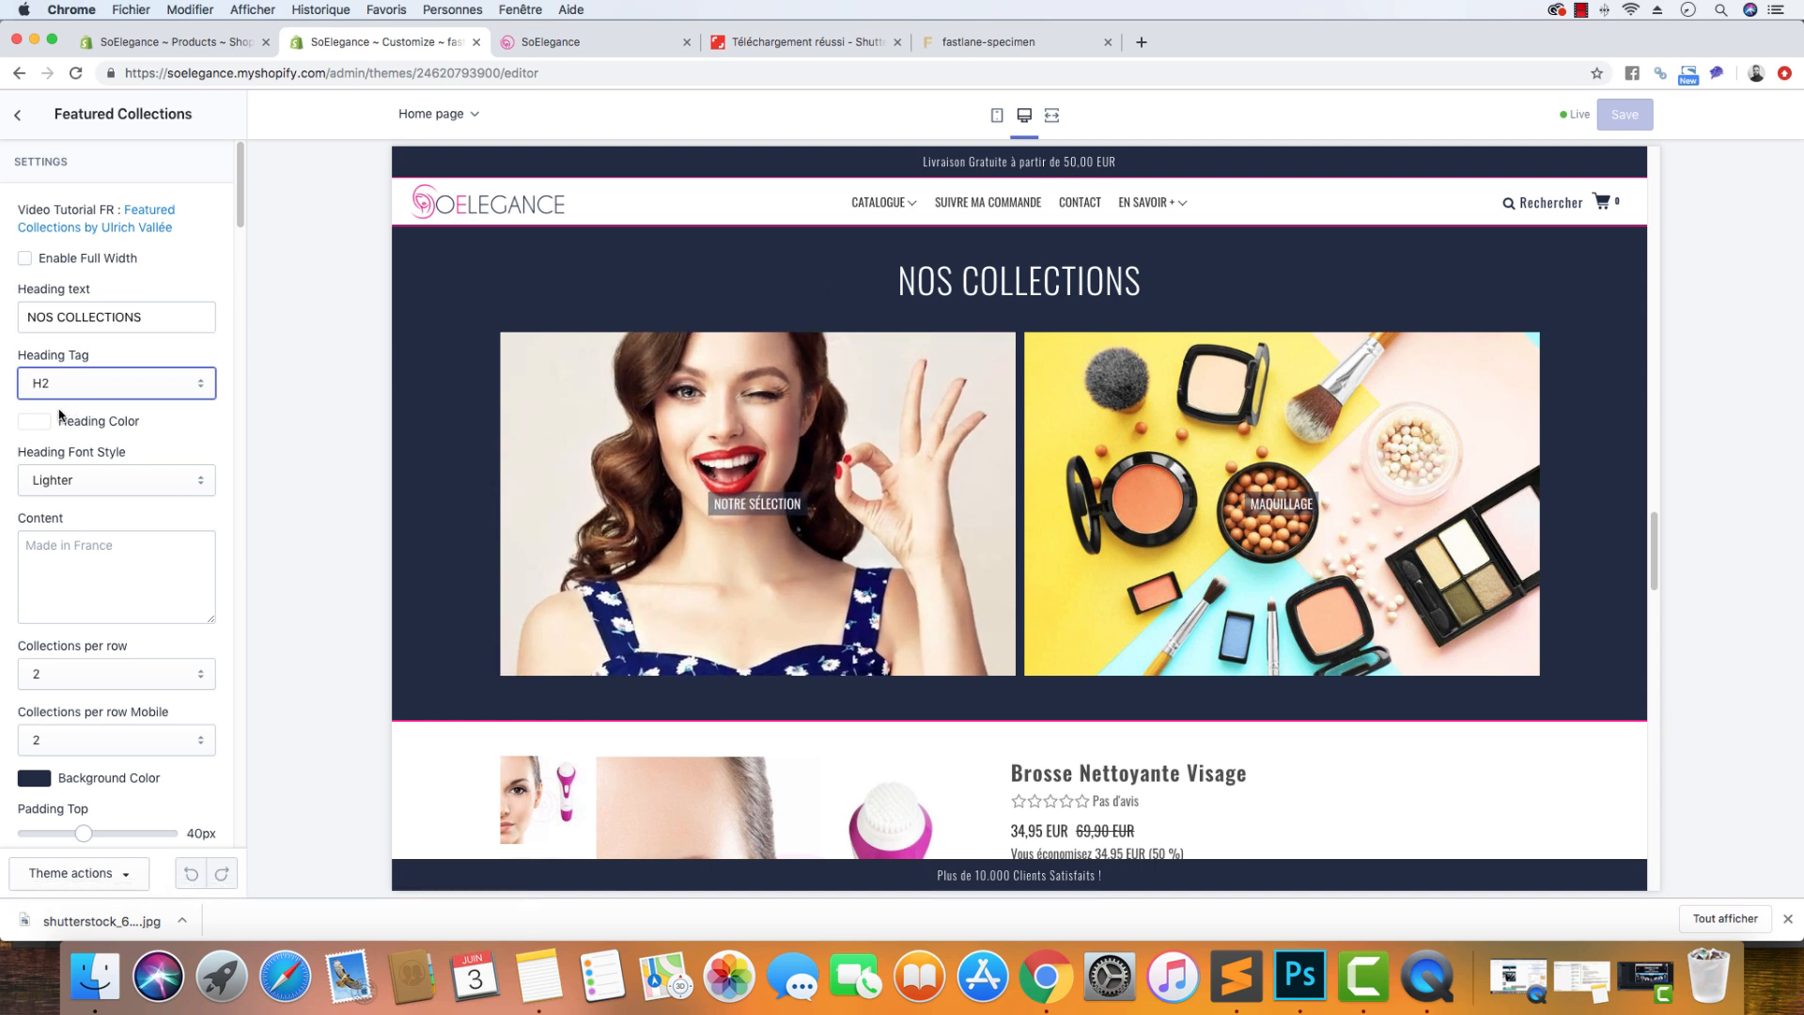
pyautogui.click(41, 427)
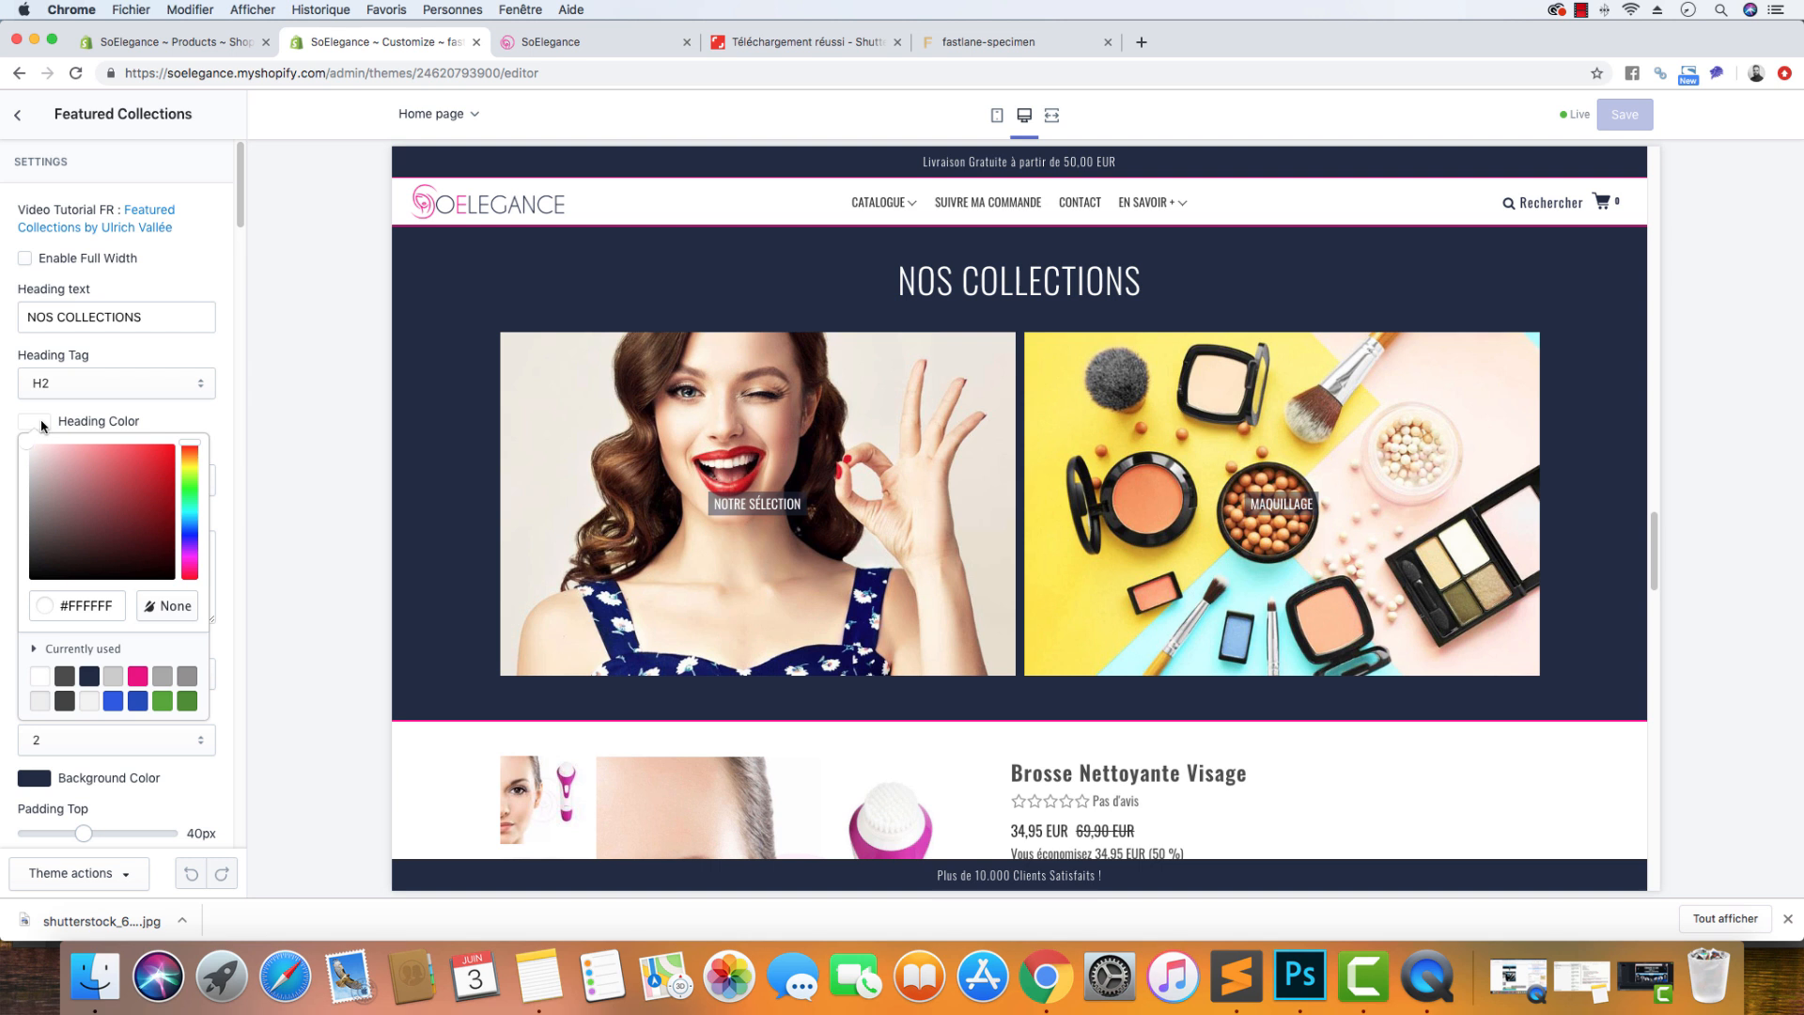
pyautogui.click(226, 420)
pyautogui.scroll(-1, 137, 516)
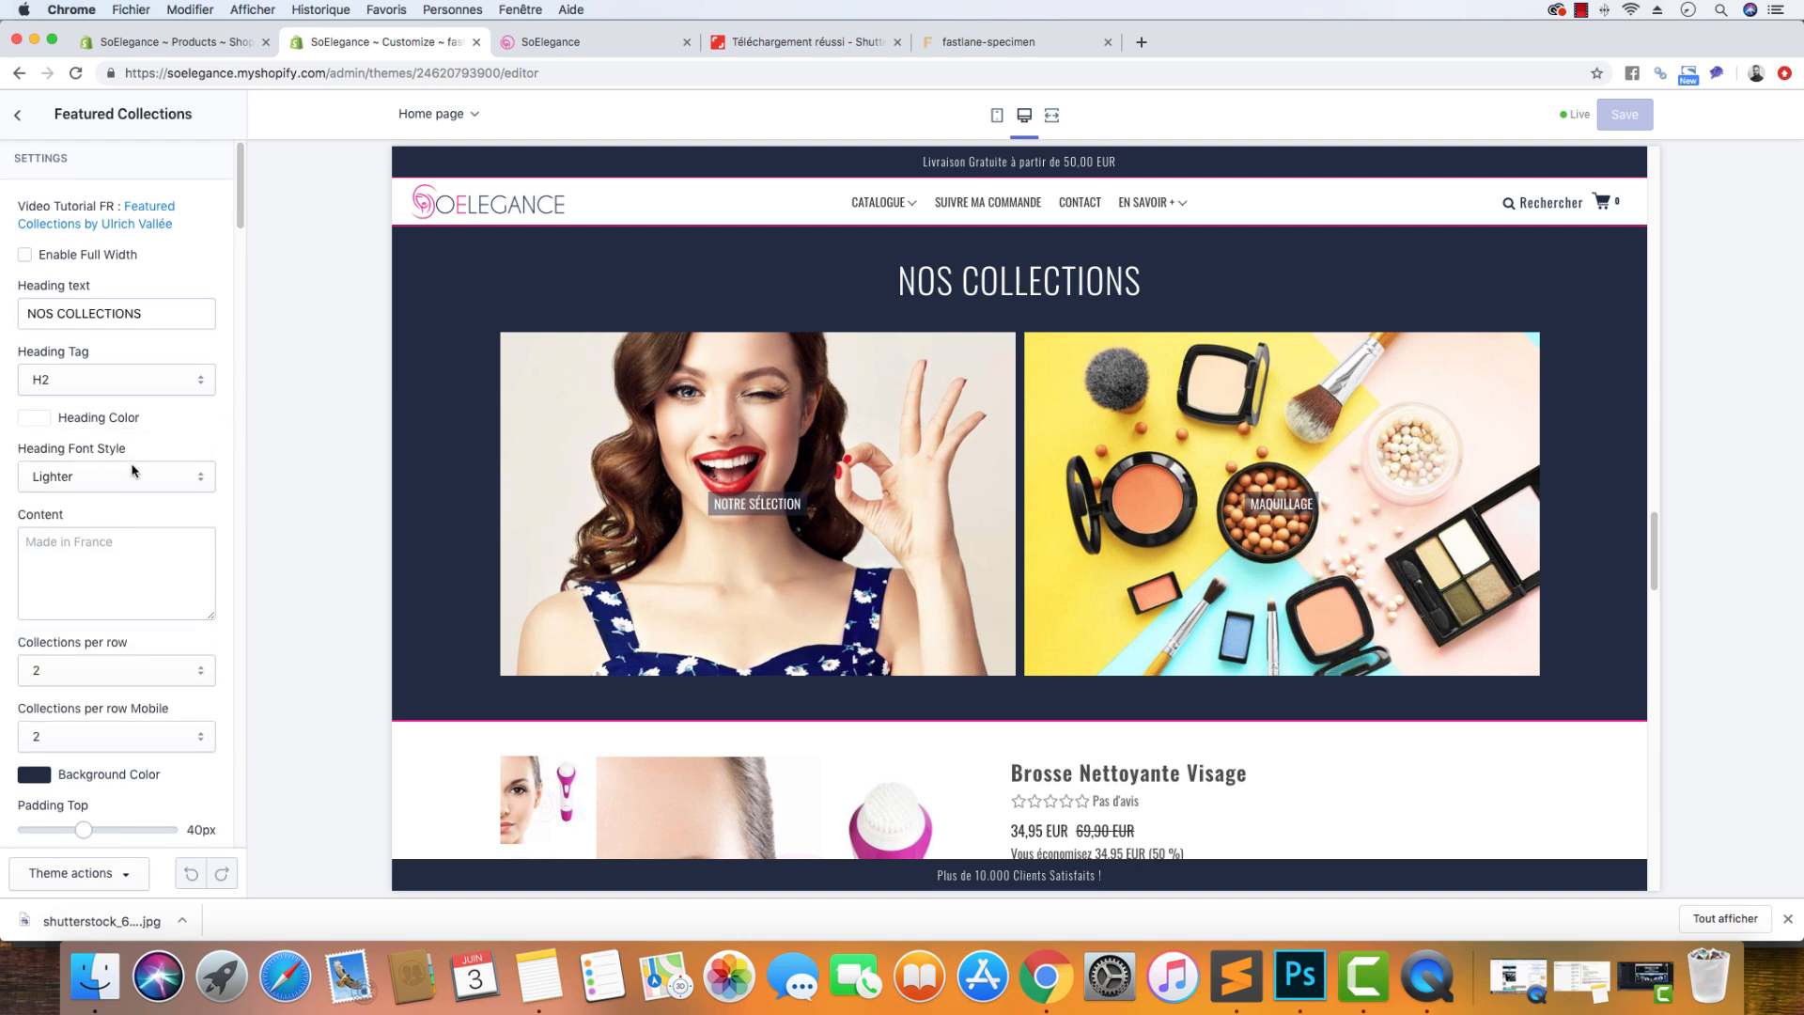
pyautogui.scroll(-1, 79, 553)
pyautogui.click(74, 542)
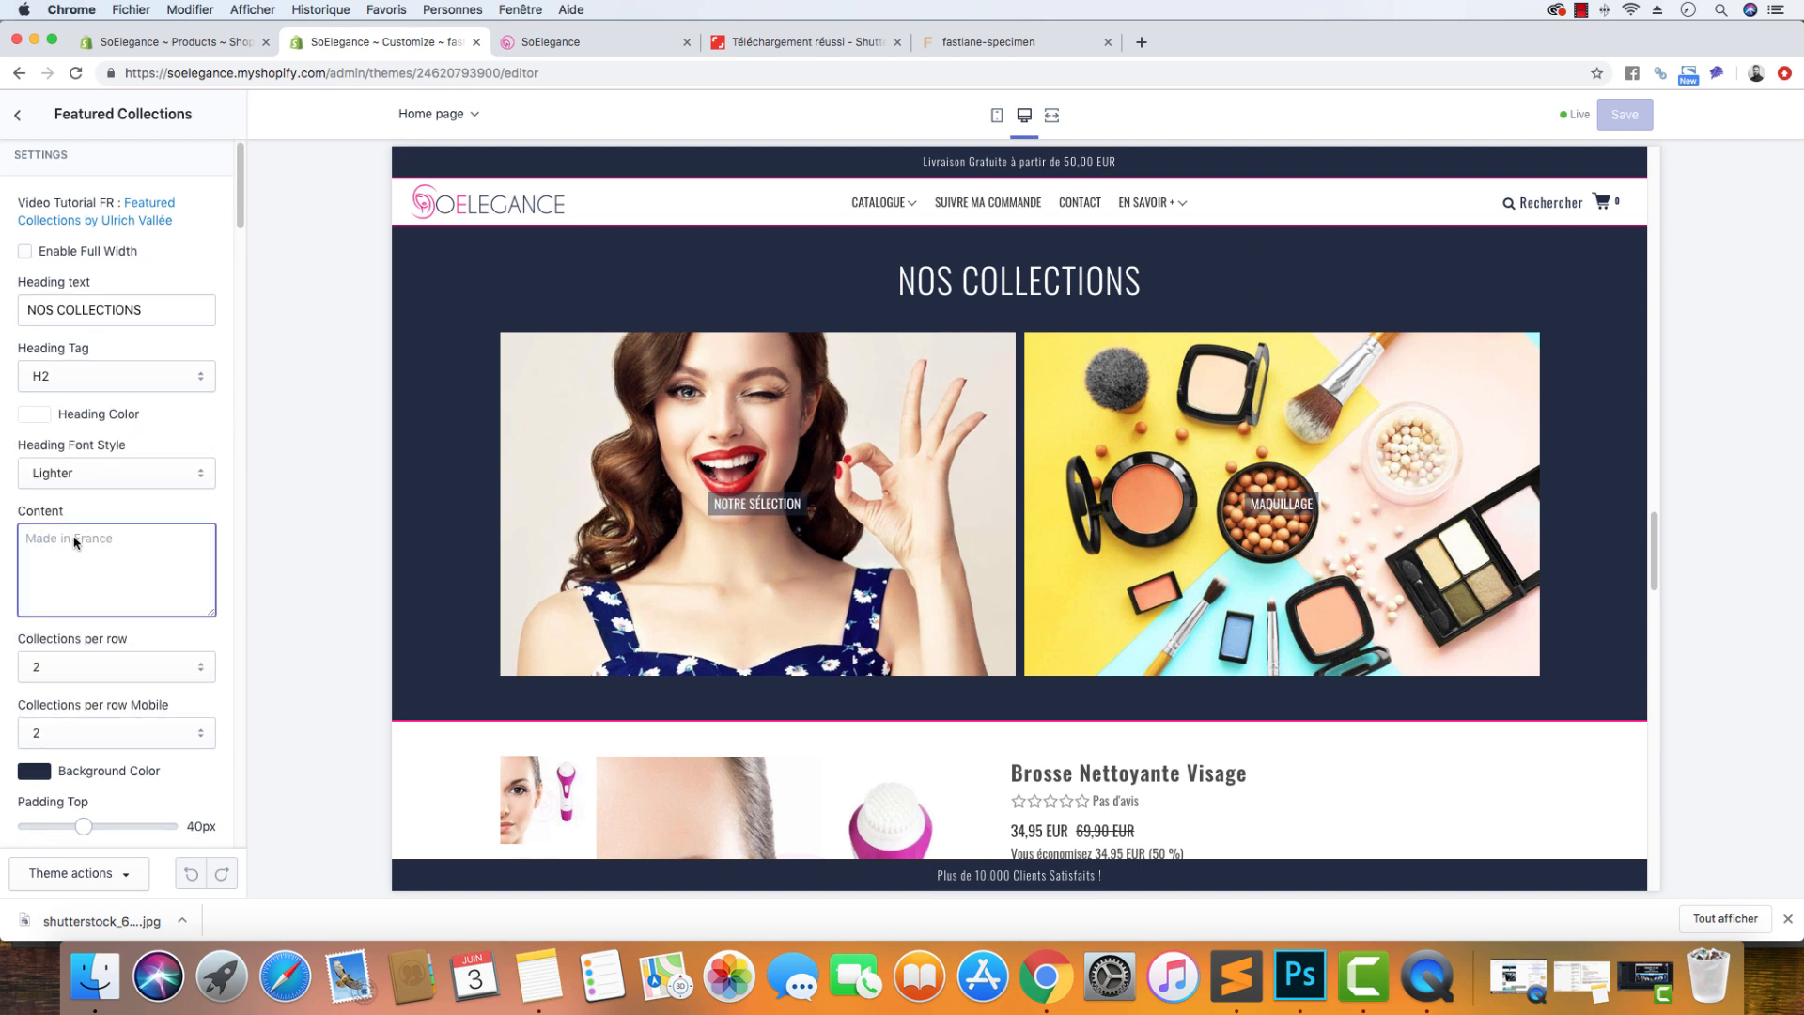
pyautogui.scroll(-2, 122, 597)
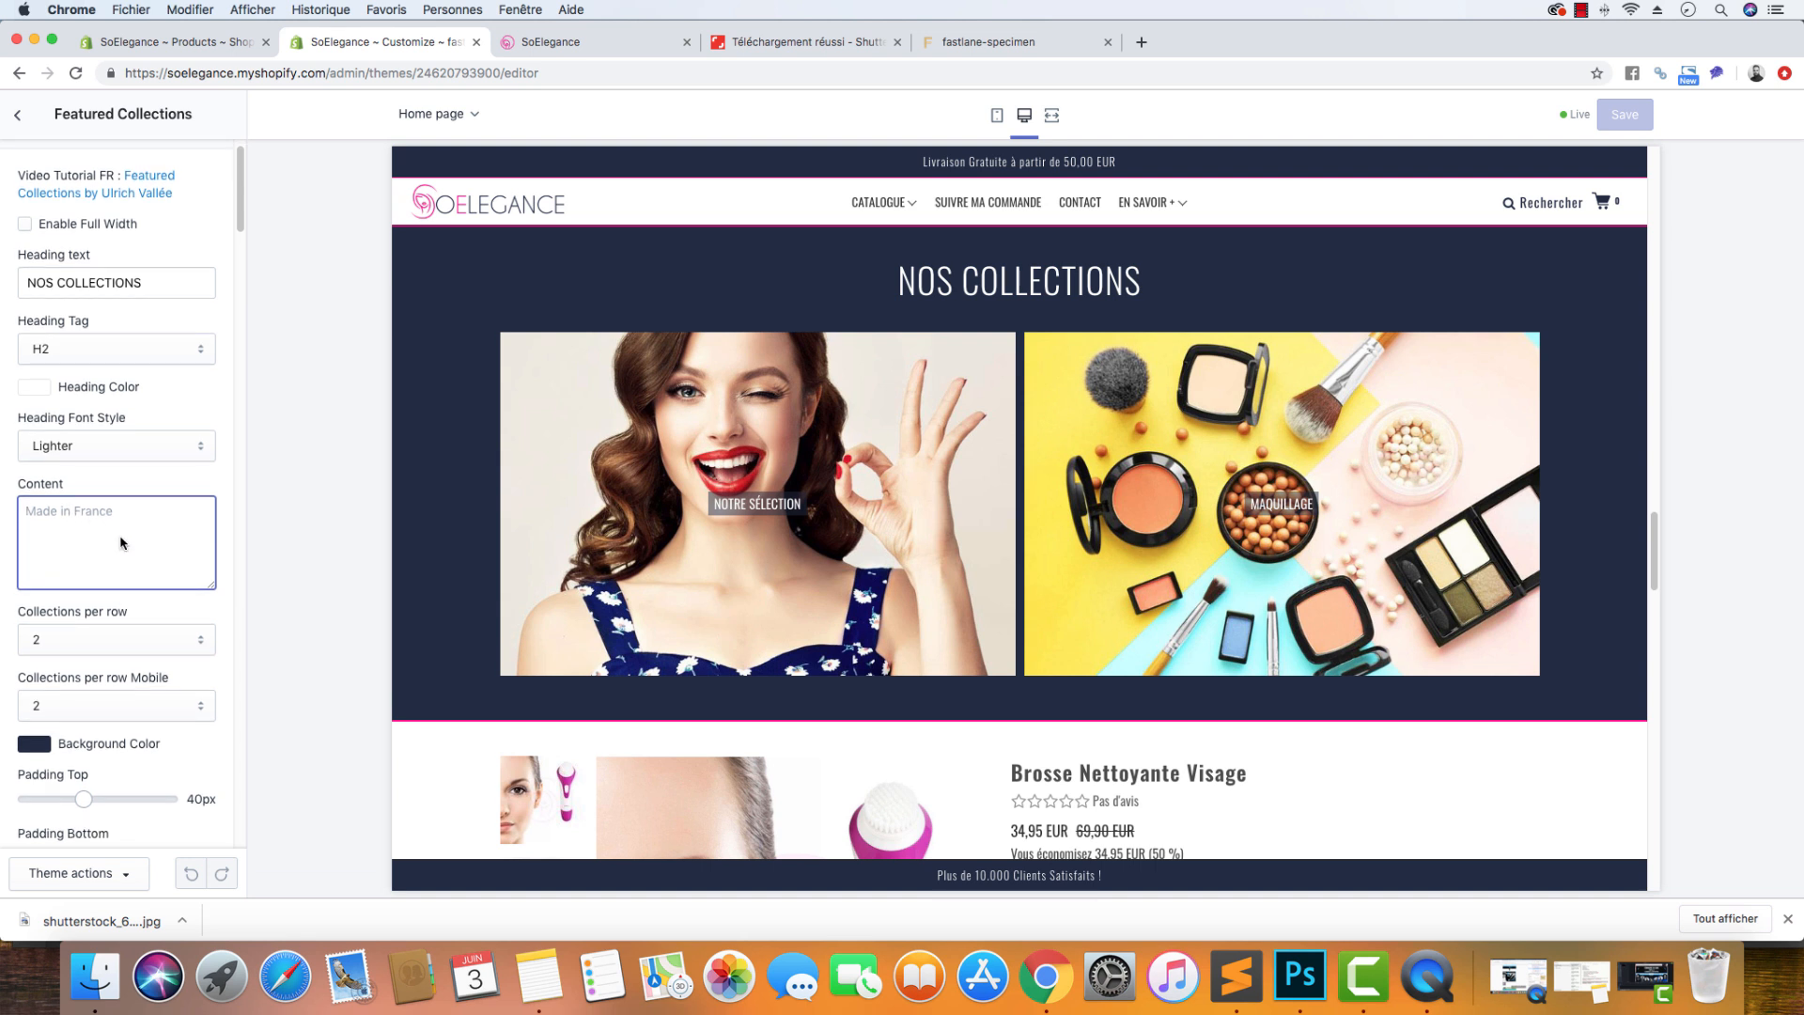
pyautogui.scroll(-2, 108, 592)
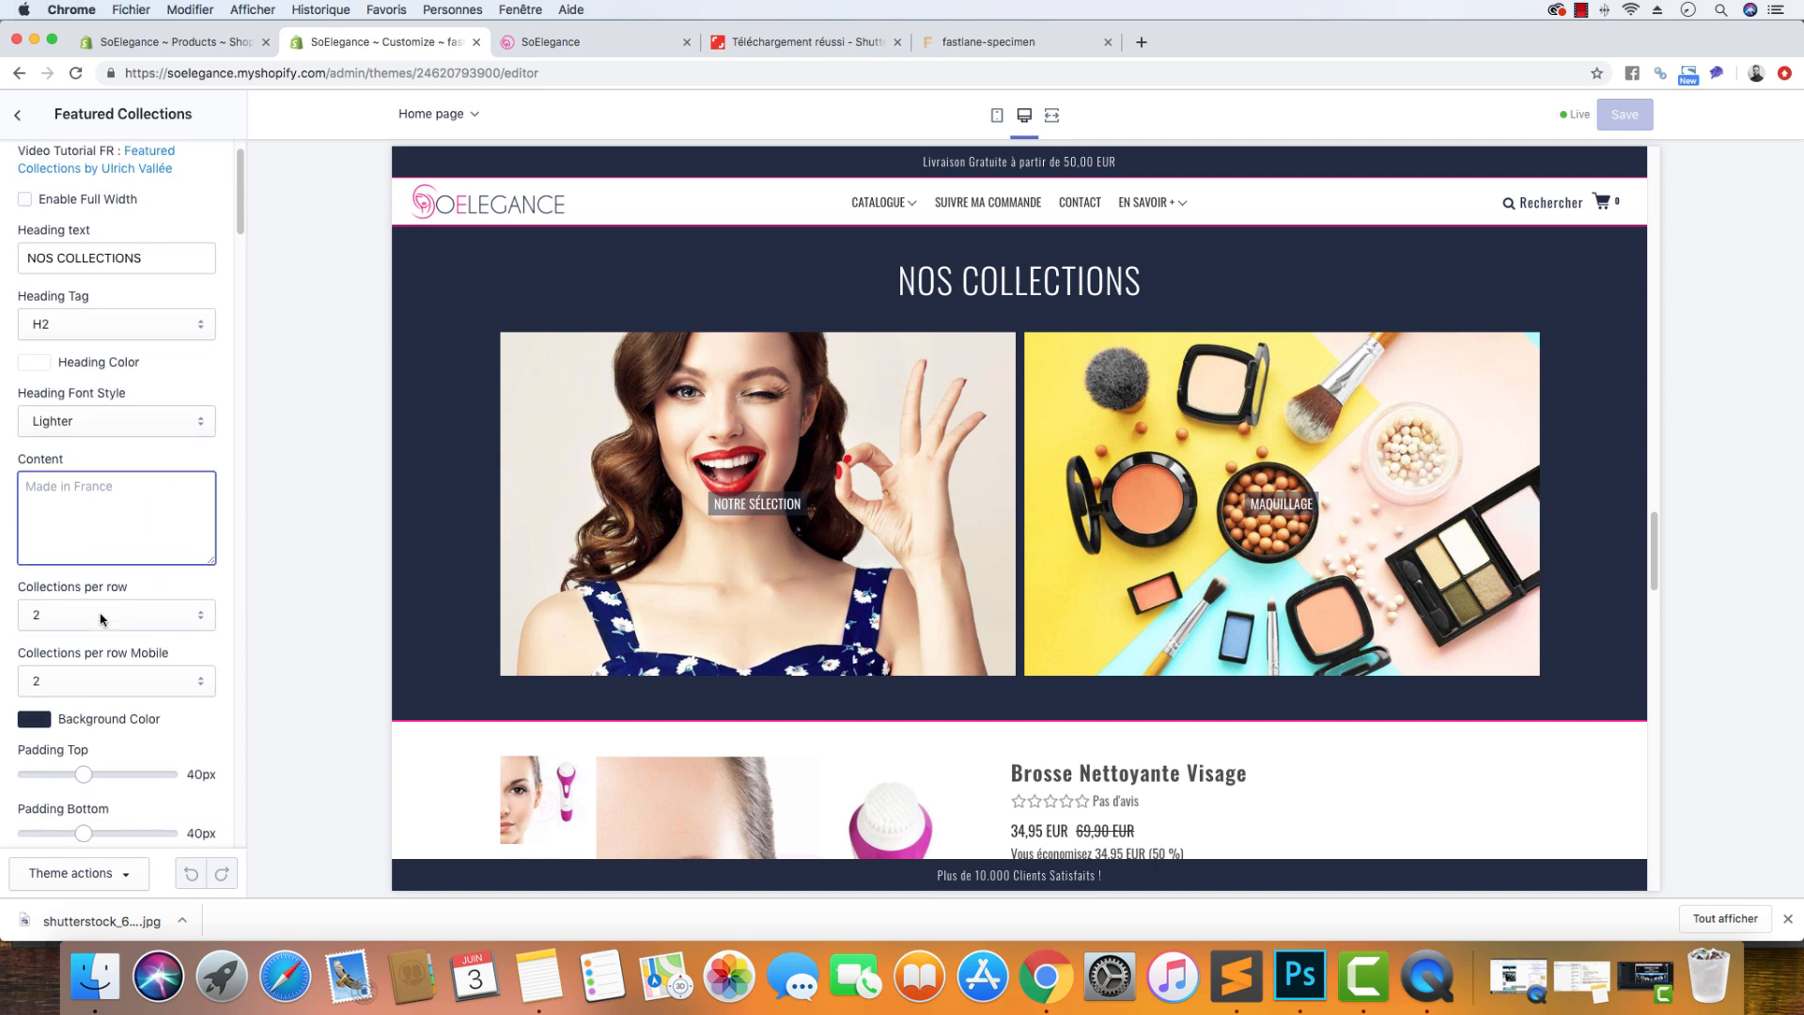
# Step: Review the available collections-per-row options for desktop and for mobile, leaving both settings as they are
pyautogui.click(91, 621)
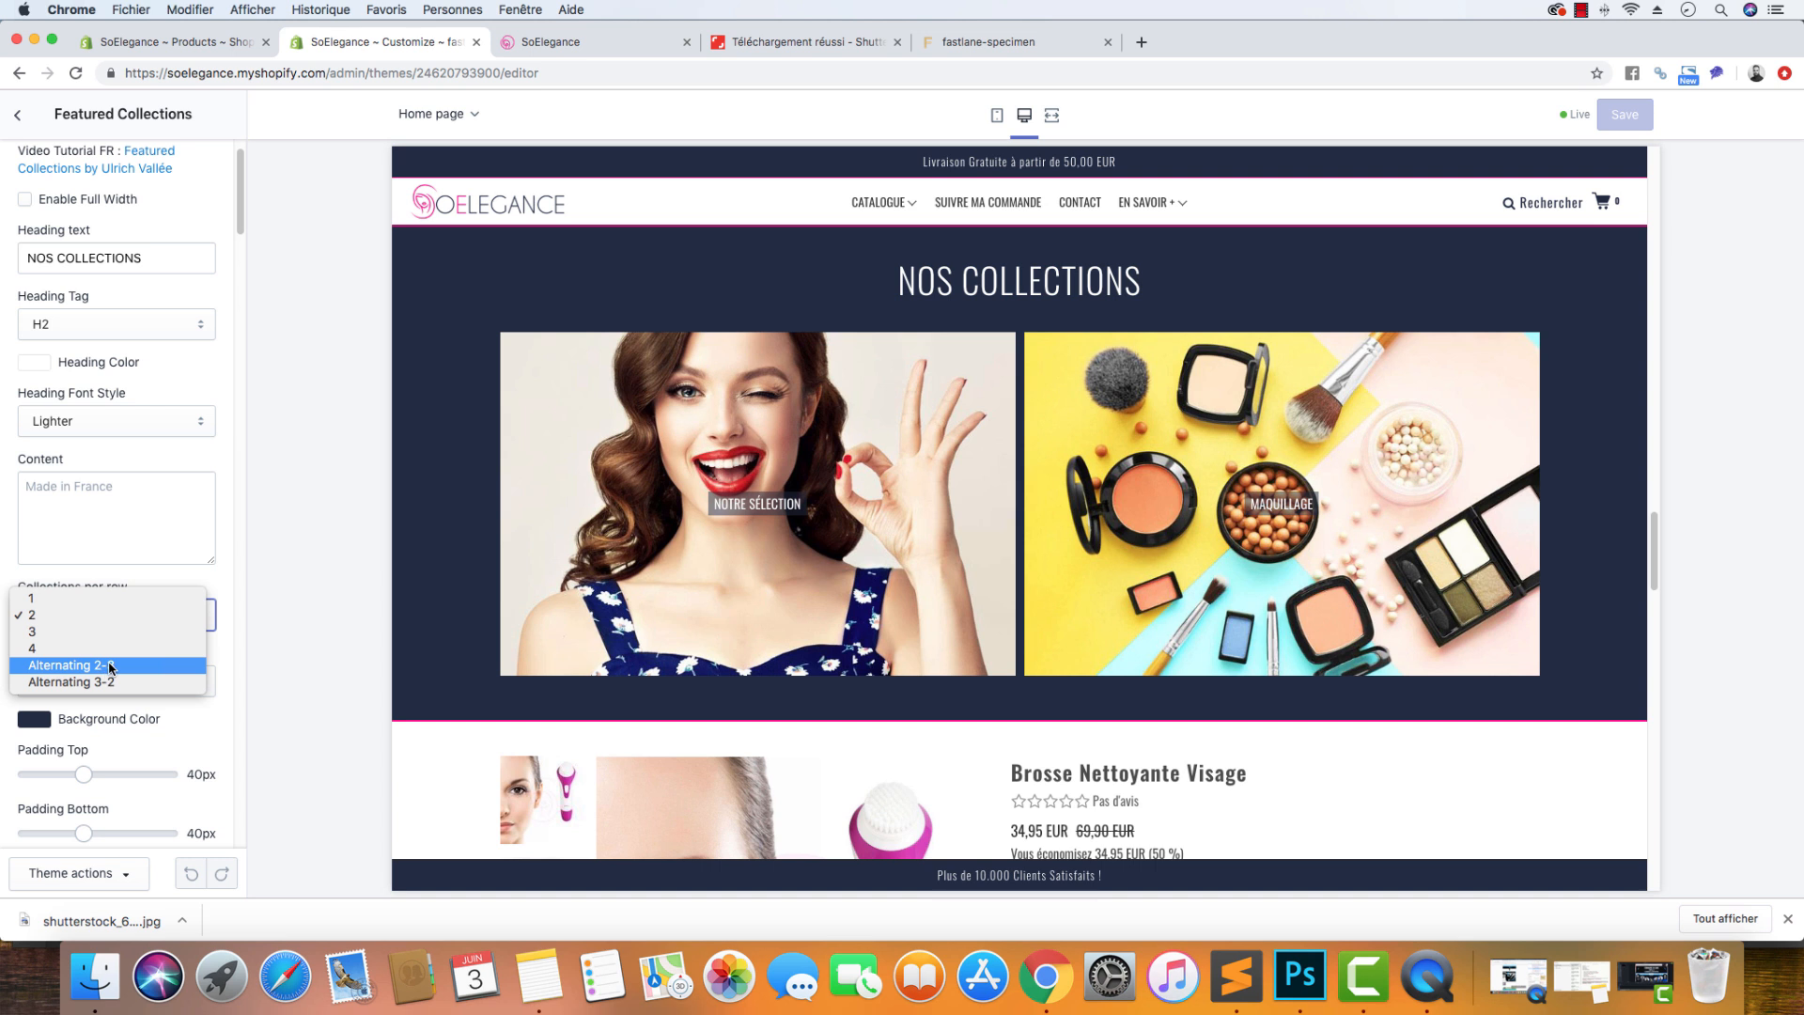
pyautogui.click(219, 577)
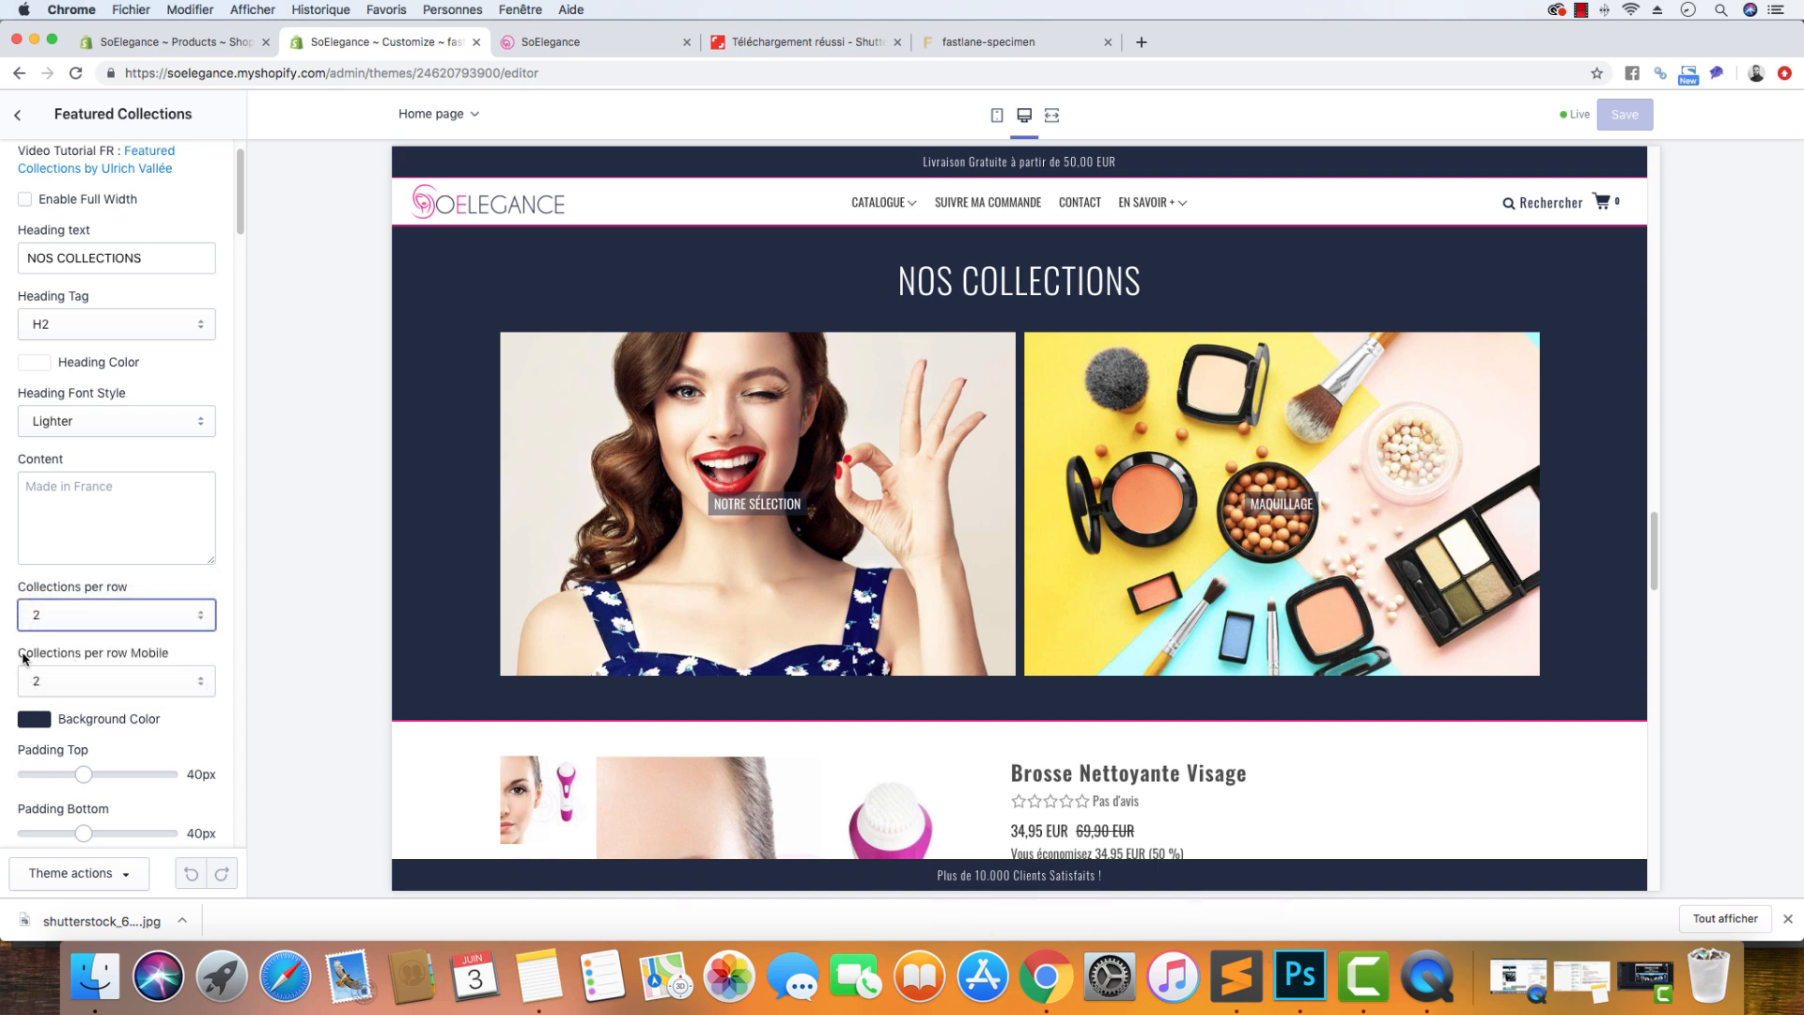
pyautogui.click(166, 671)
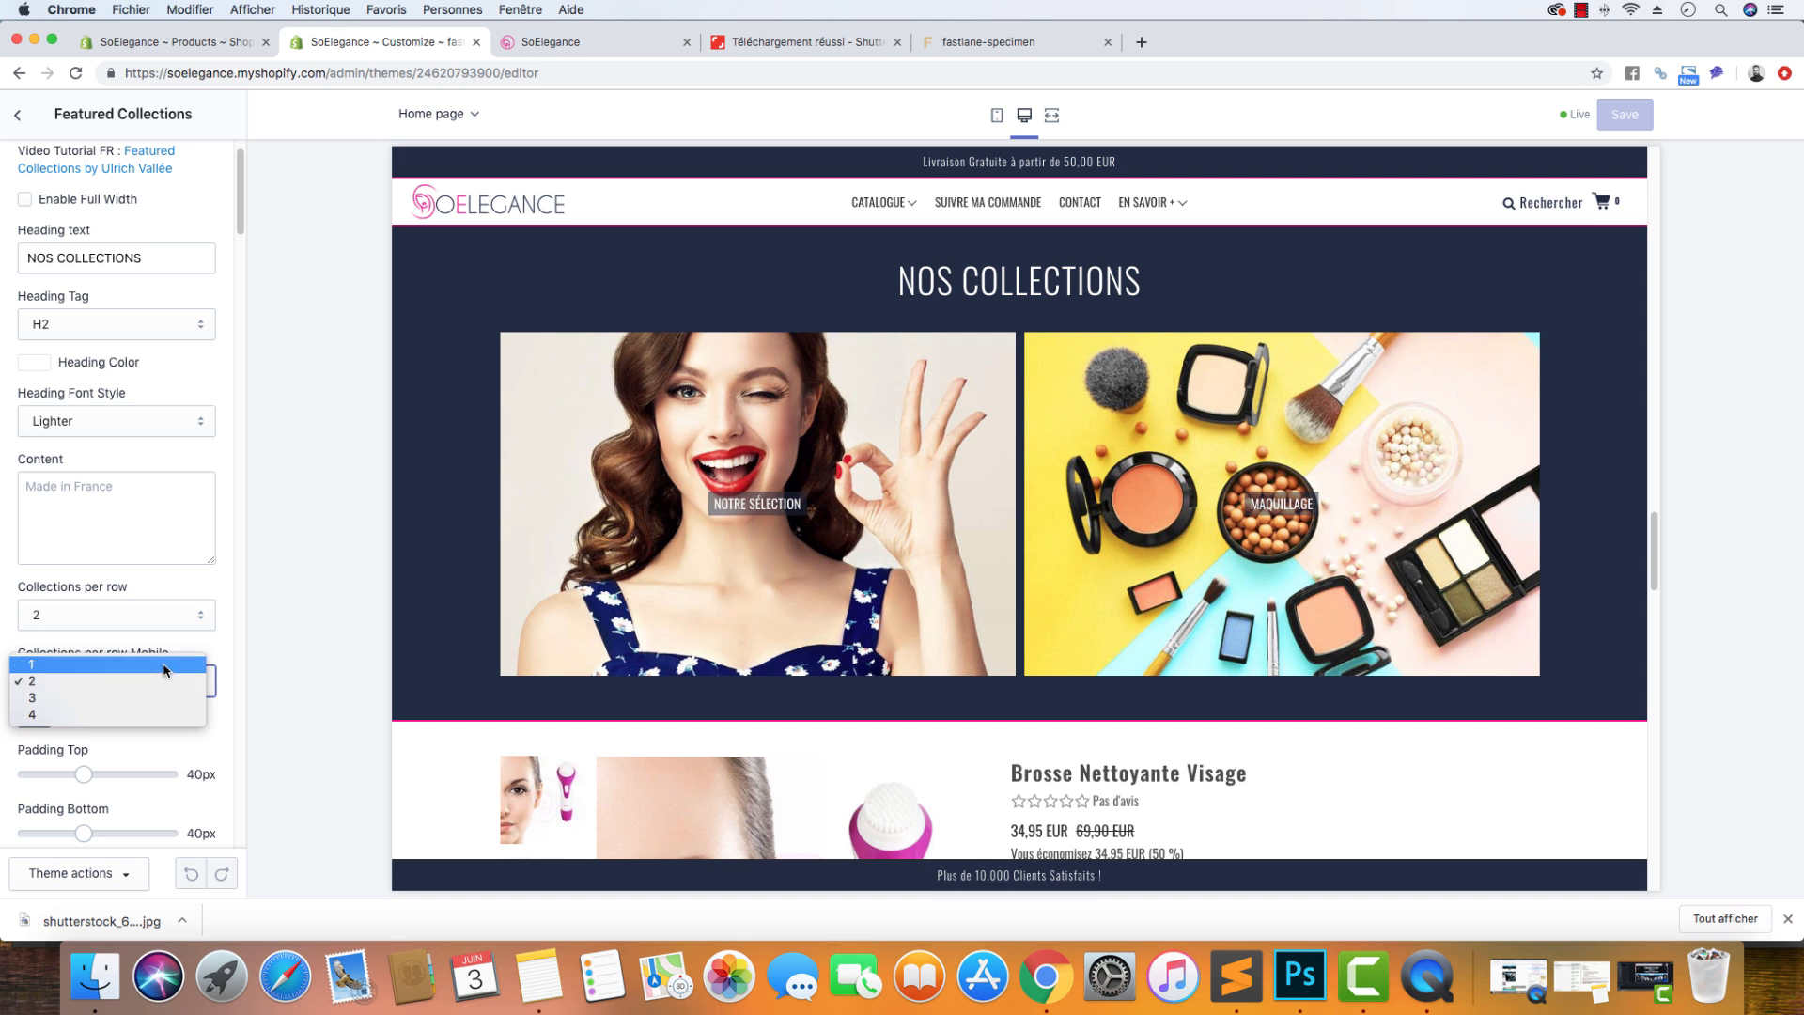
pyautogui.click(223, 634)
# Step: Show the home page in the mobile preview and examine how the NOS COLLECTIONS section is laid out
pyautogui.click(998, 115)
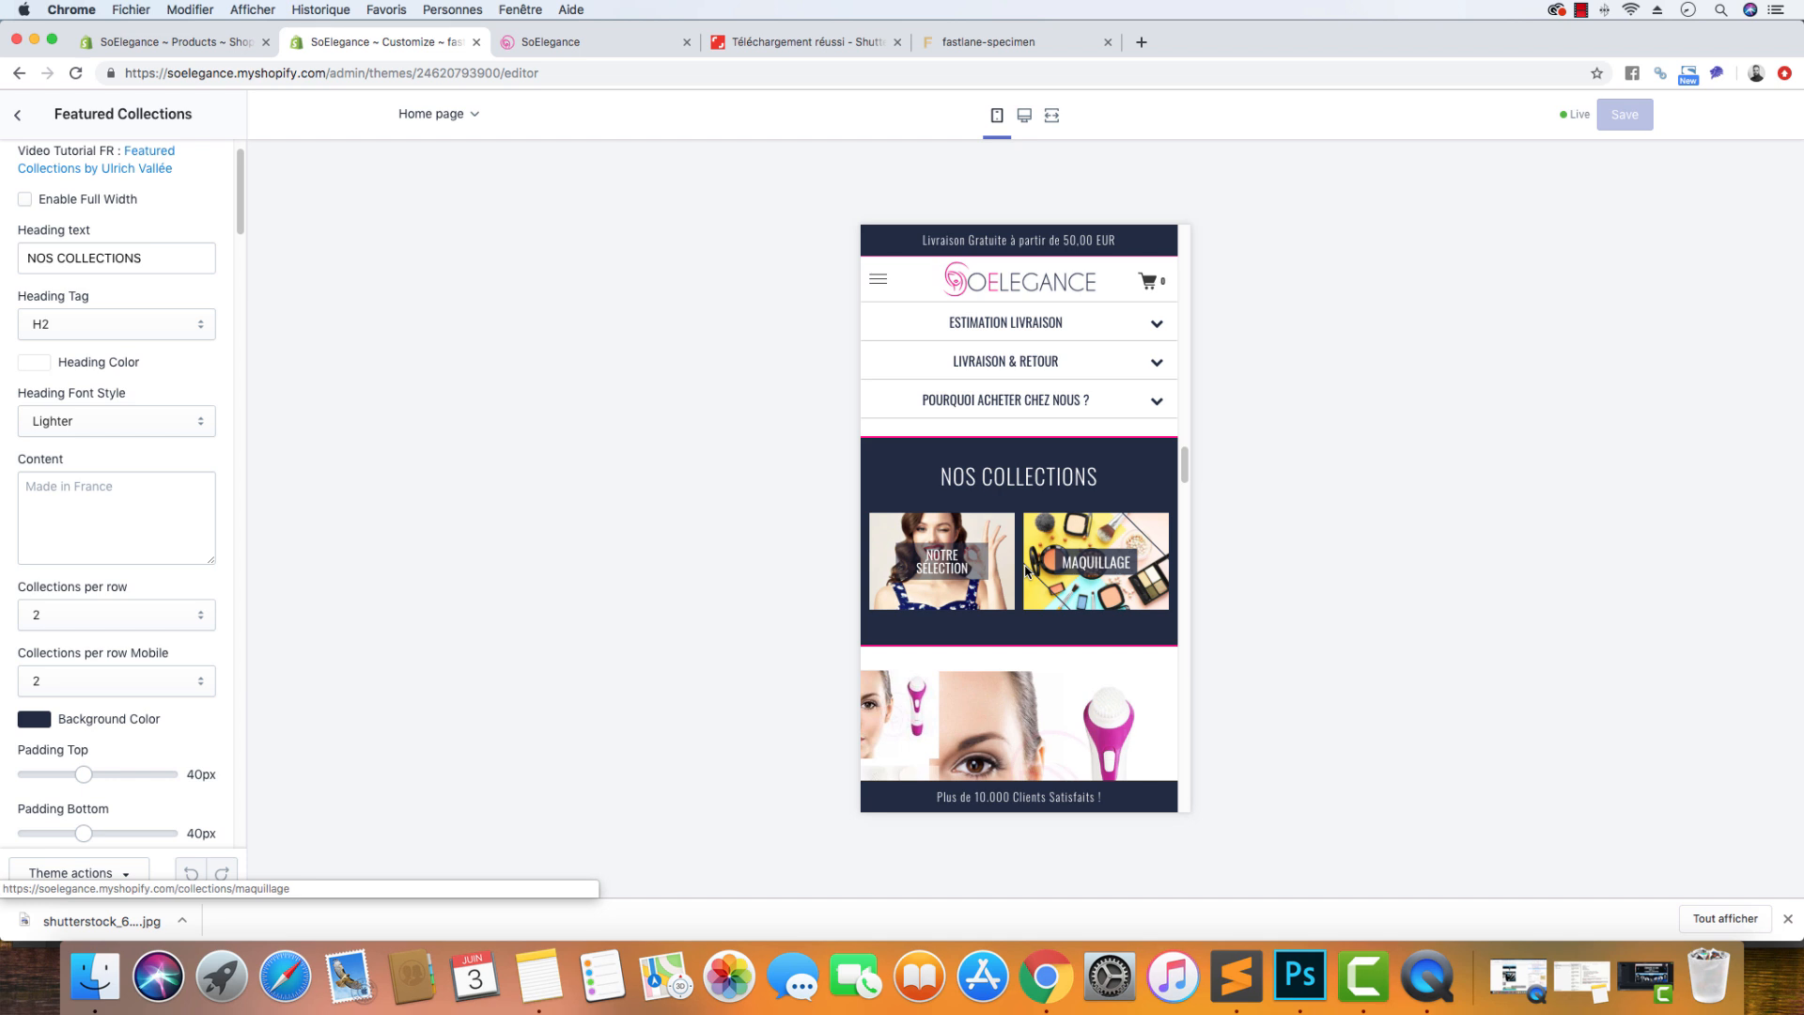
pyautogui.scroll(10, 908, 555)
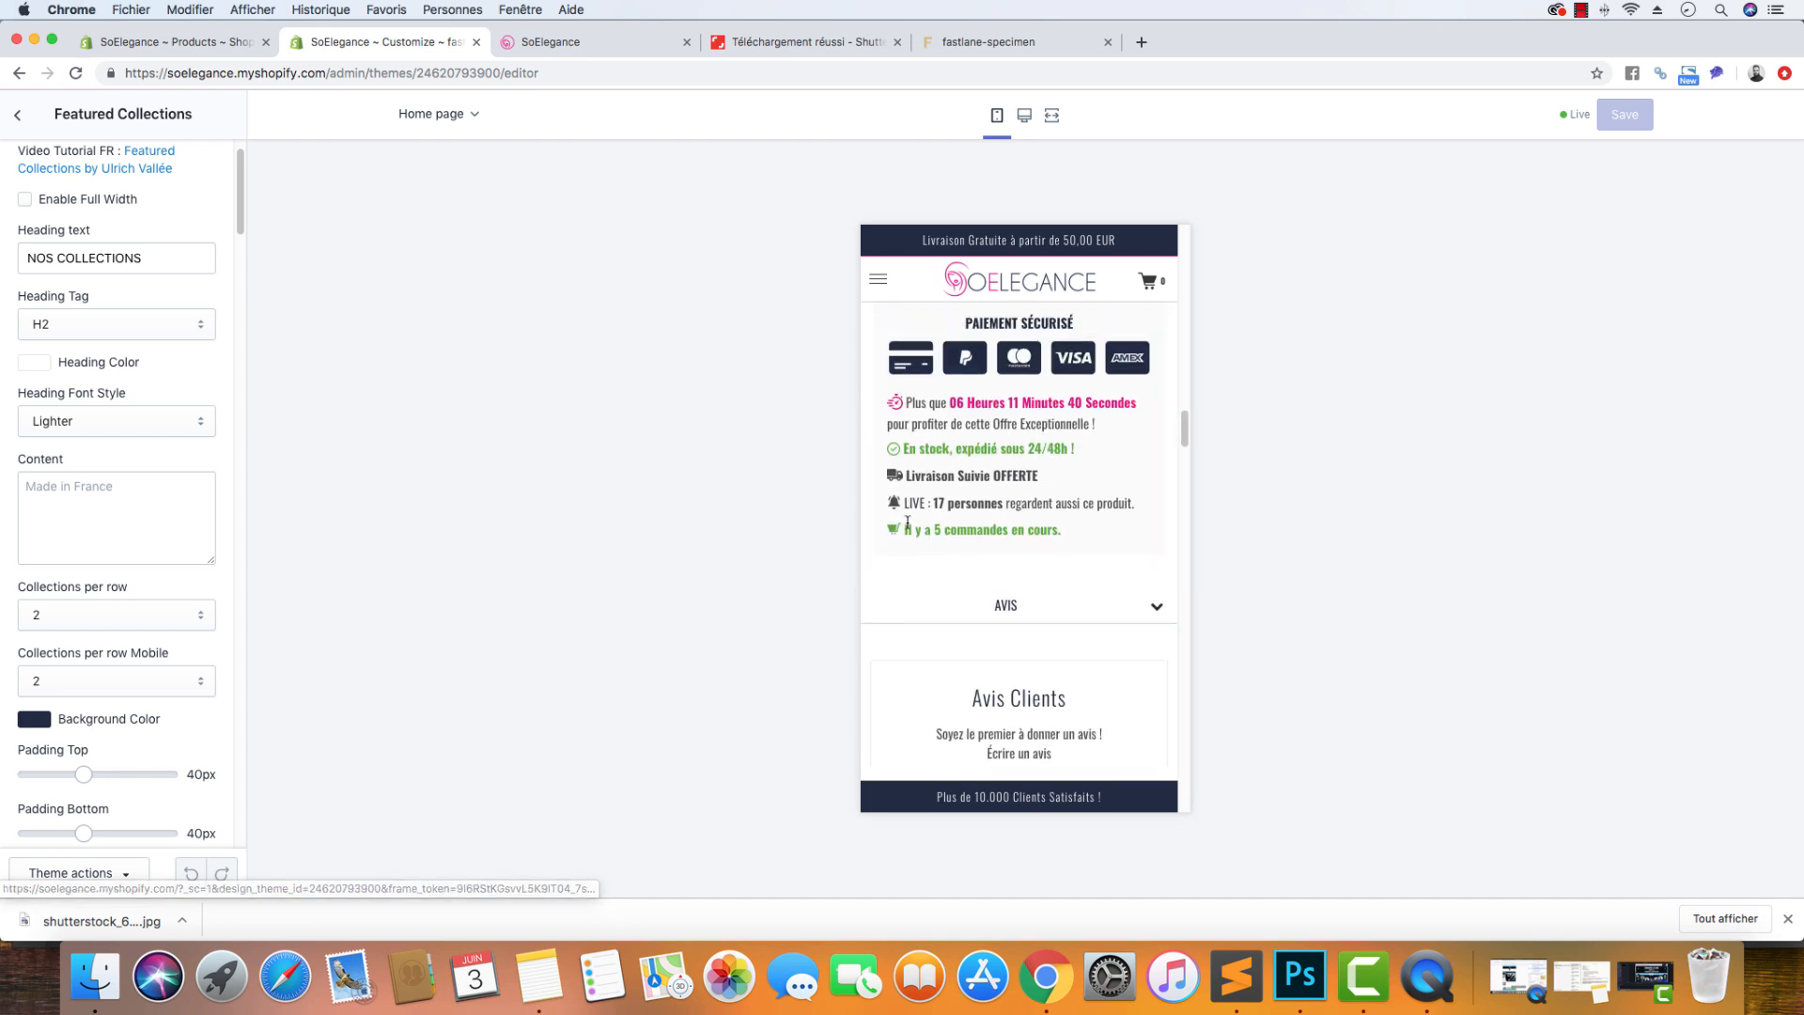
pyautogui.scroll(-15, 885, 390)
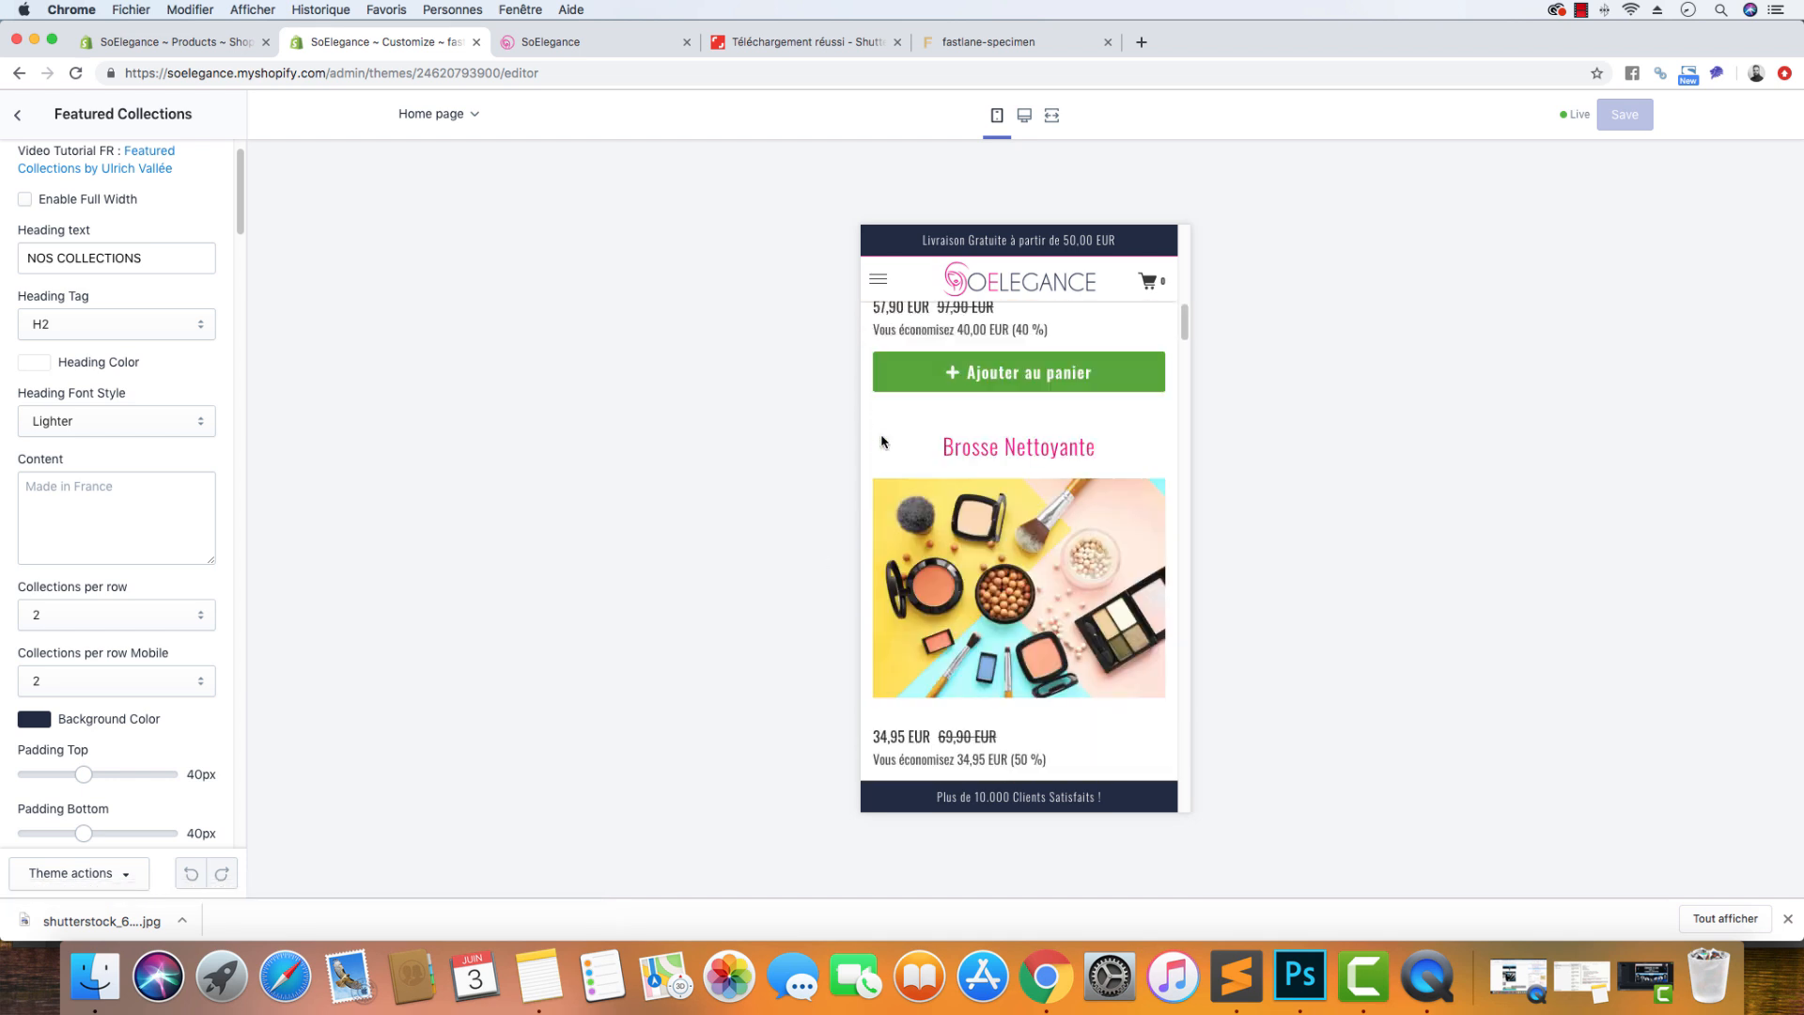
pyautogui.scroll(-15, 891, 458)
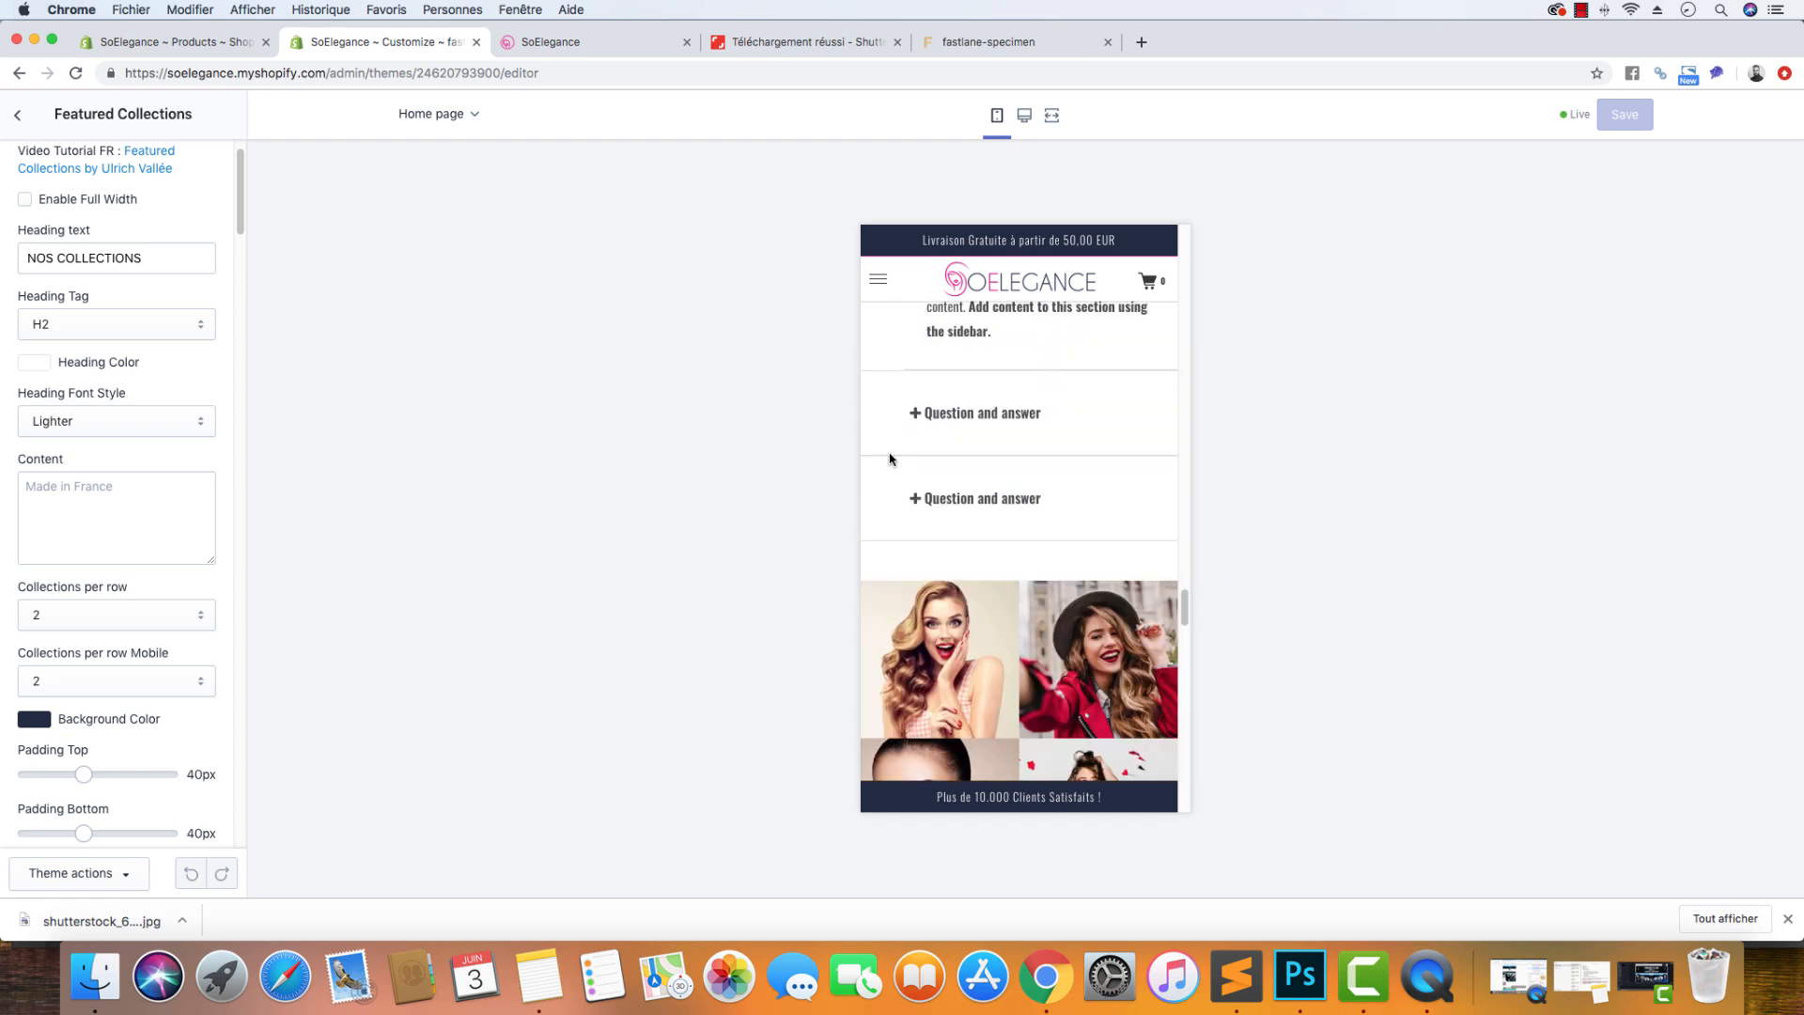
pyautogui.scroll(15, 892, 476)
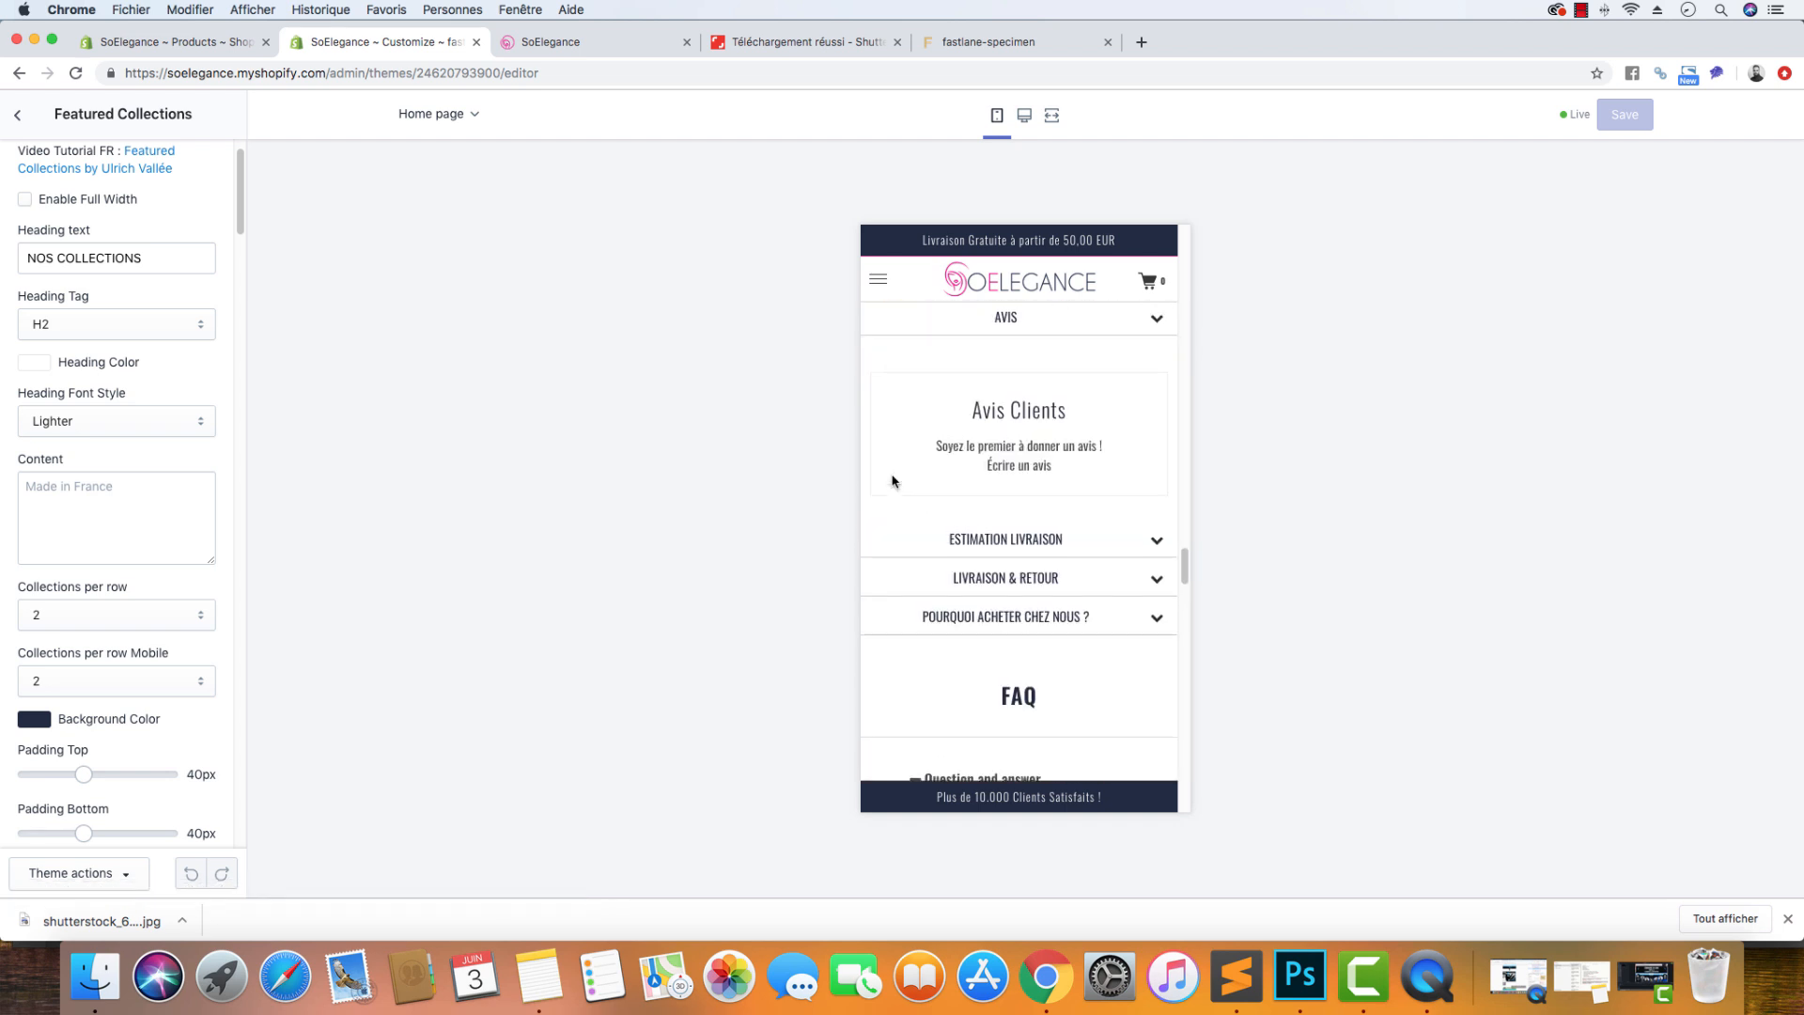
pyautogui.scroll(5, 893, 476)
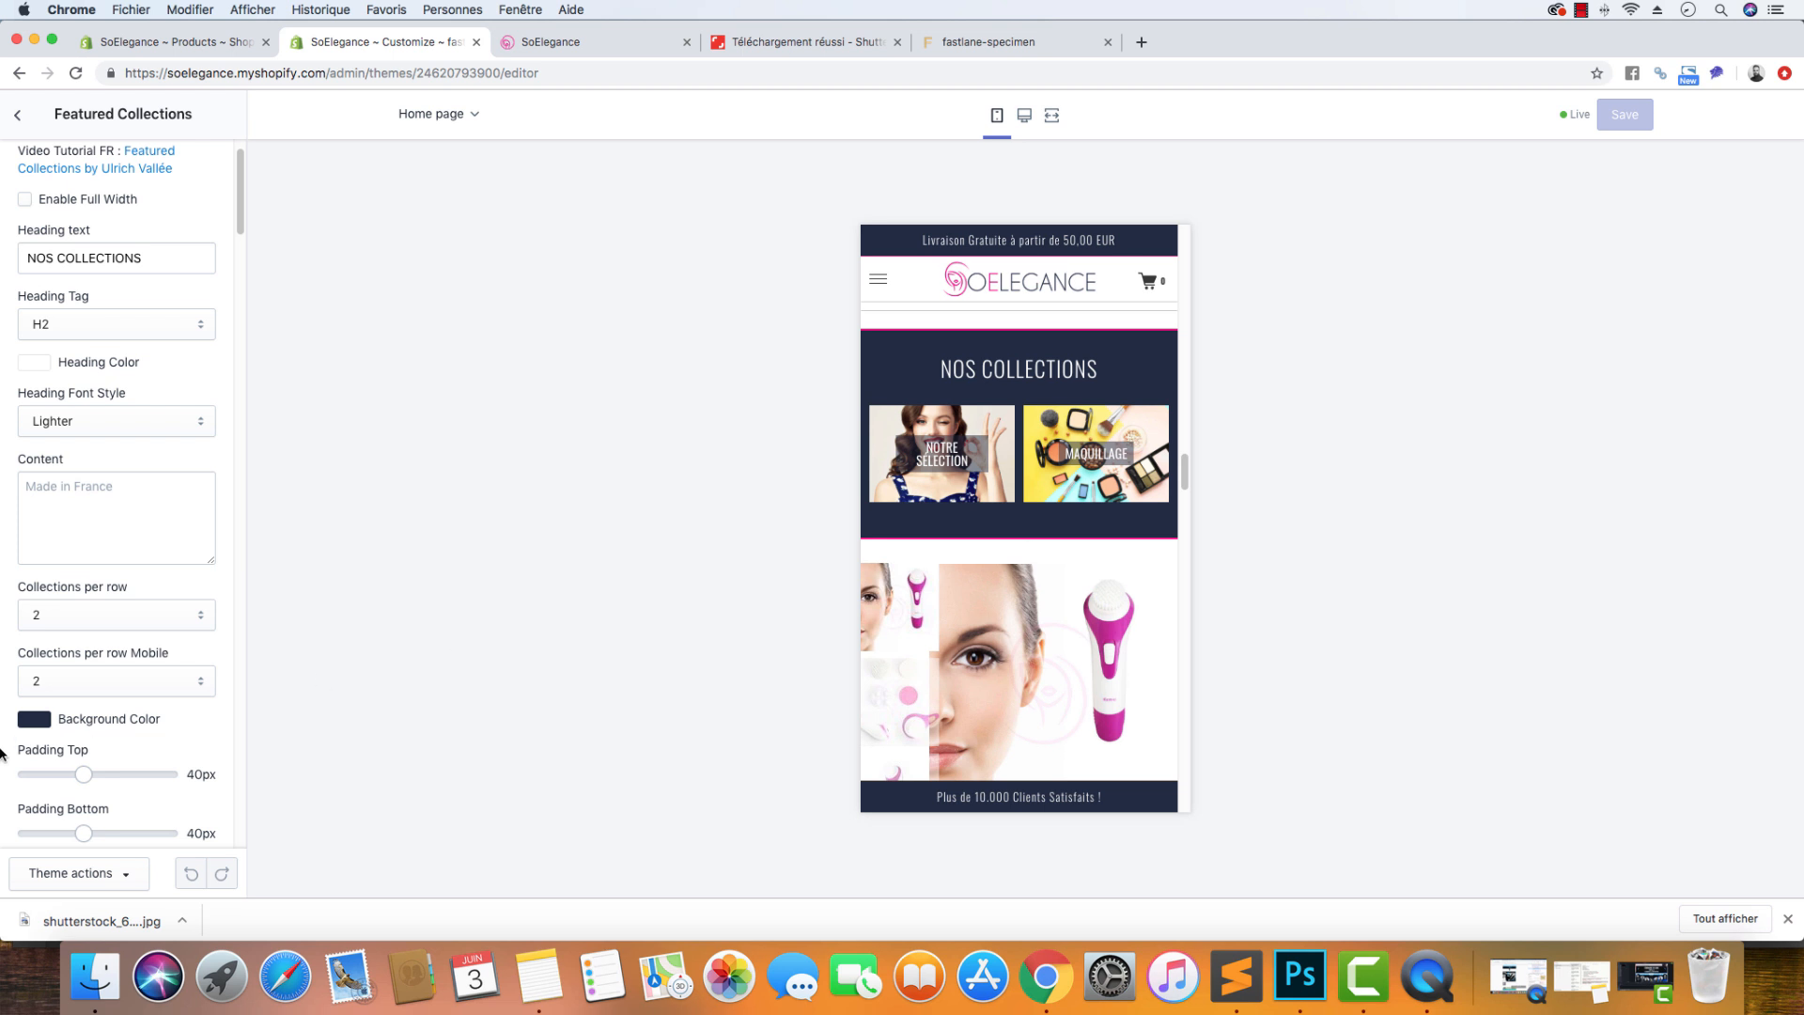
# Step: Try pink #ED0080 as the background color of the Featured Collections section and check it in the desktop preview
pyautogui.scroll(-5, 222, 716)
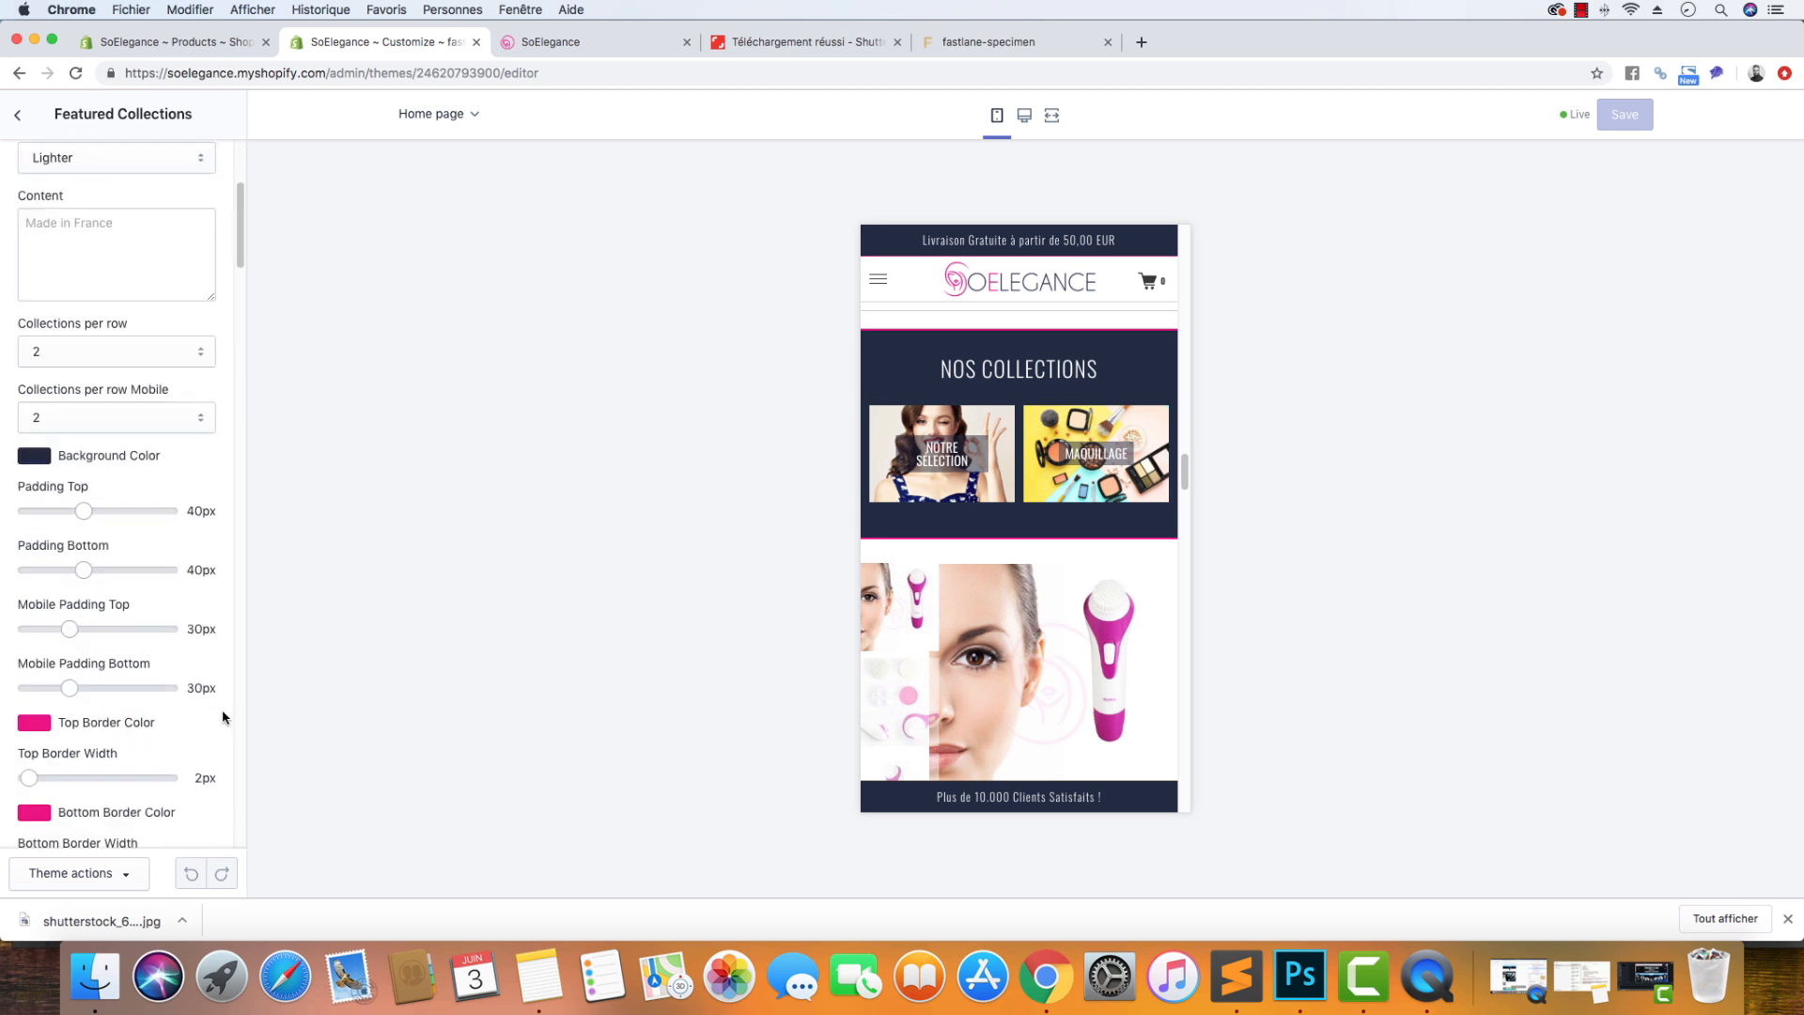
pyautogui.click(35, 457)
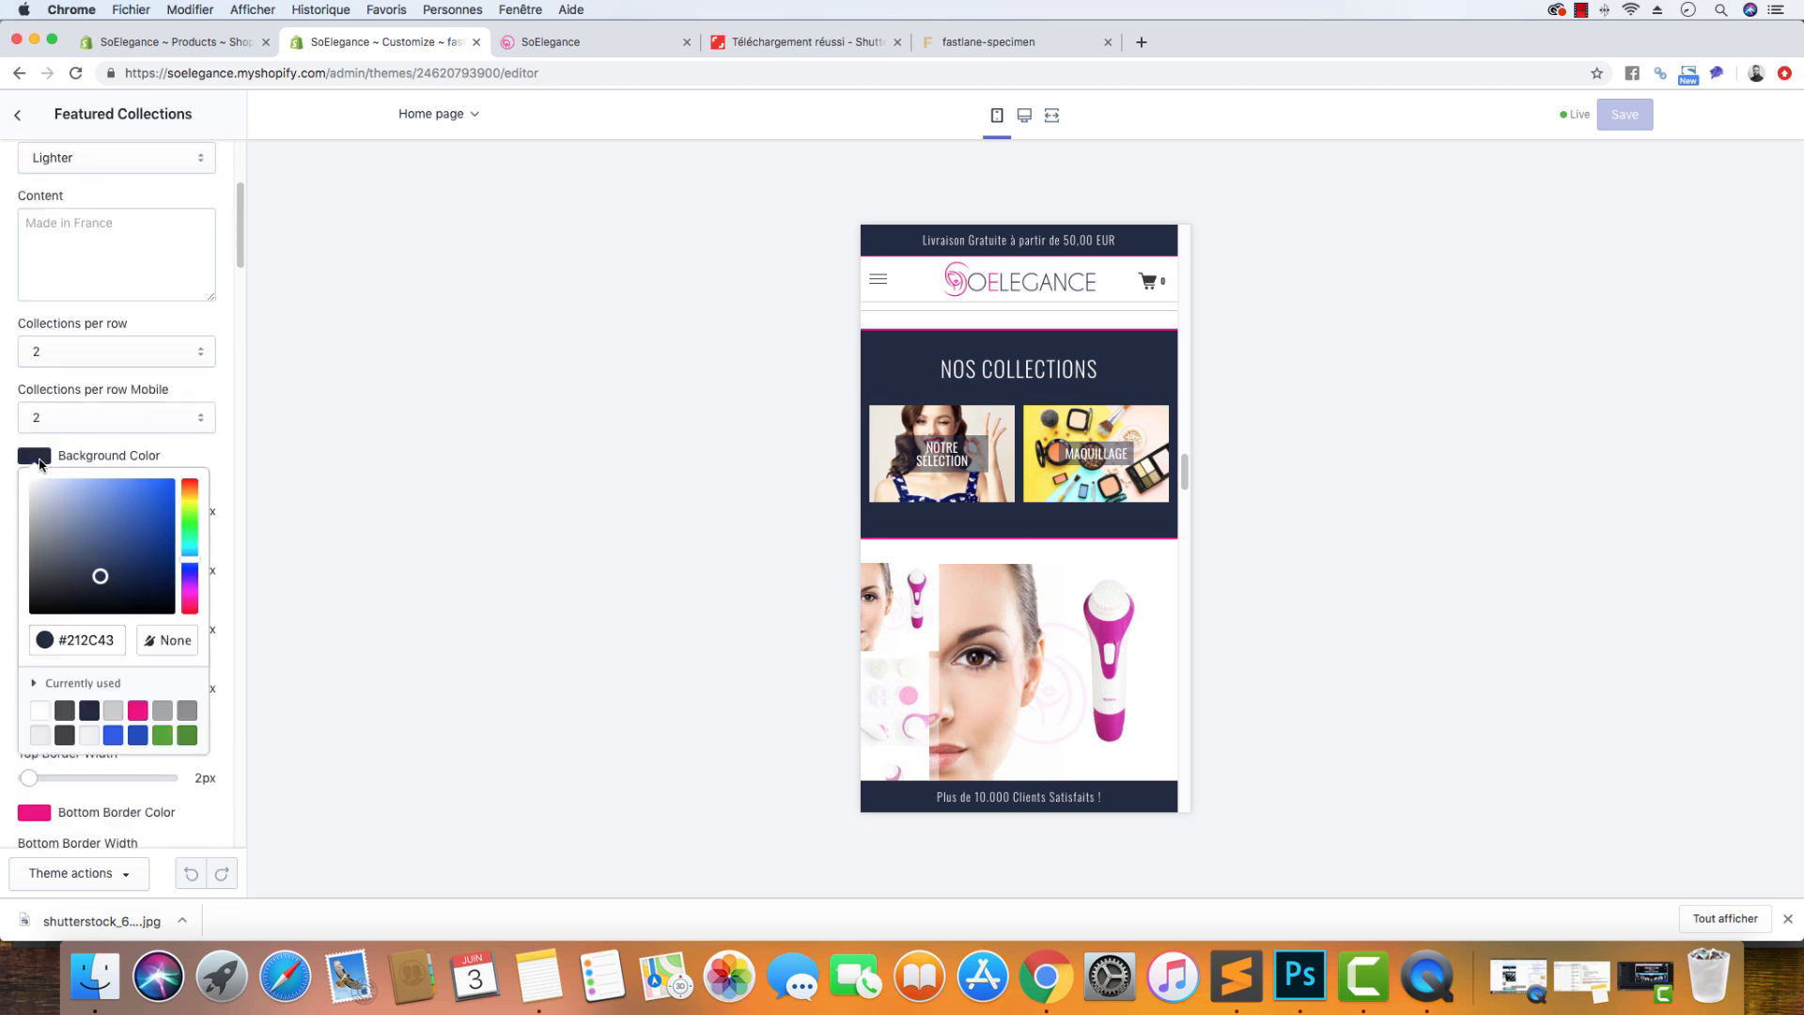
pyautogui.click(194, 602)
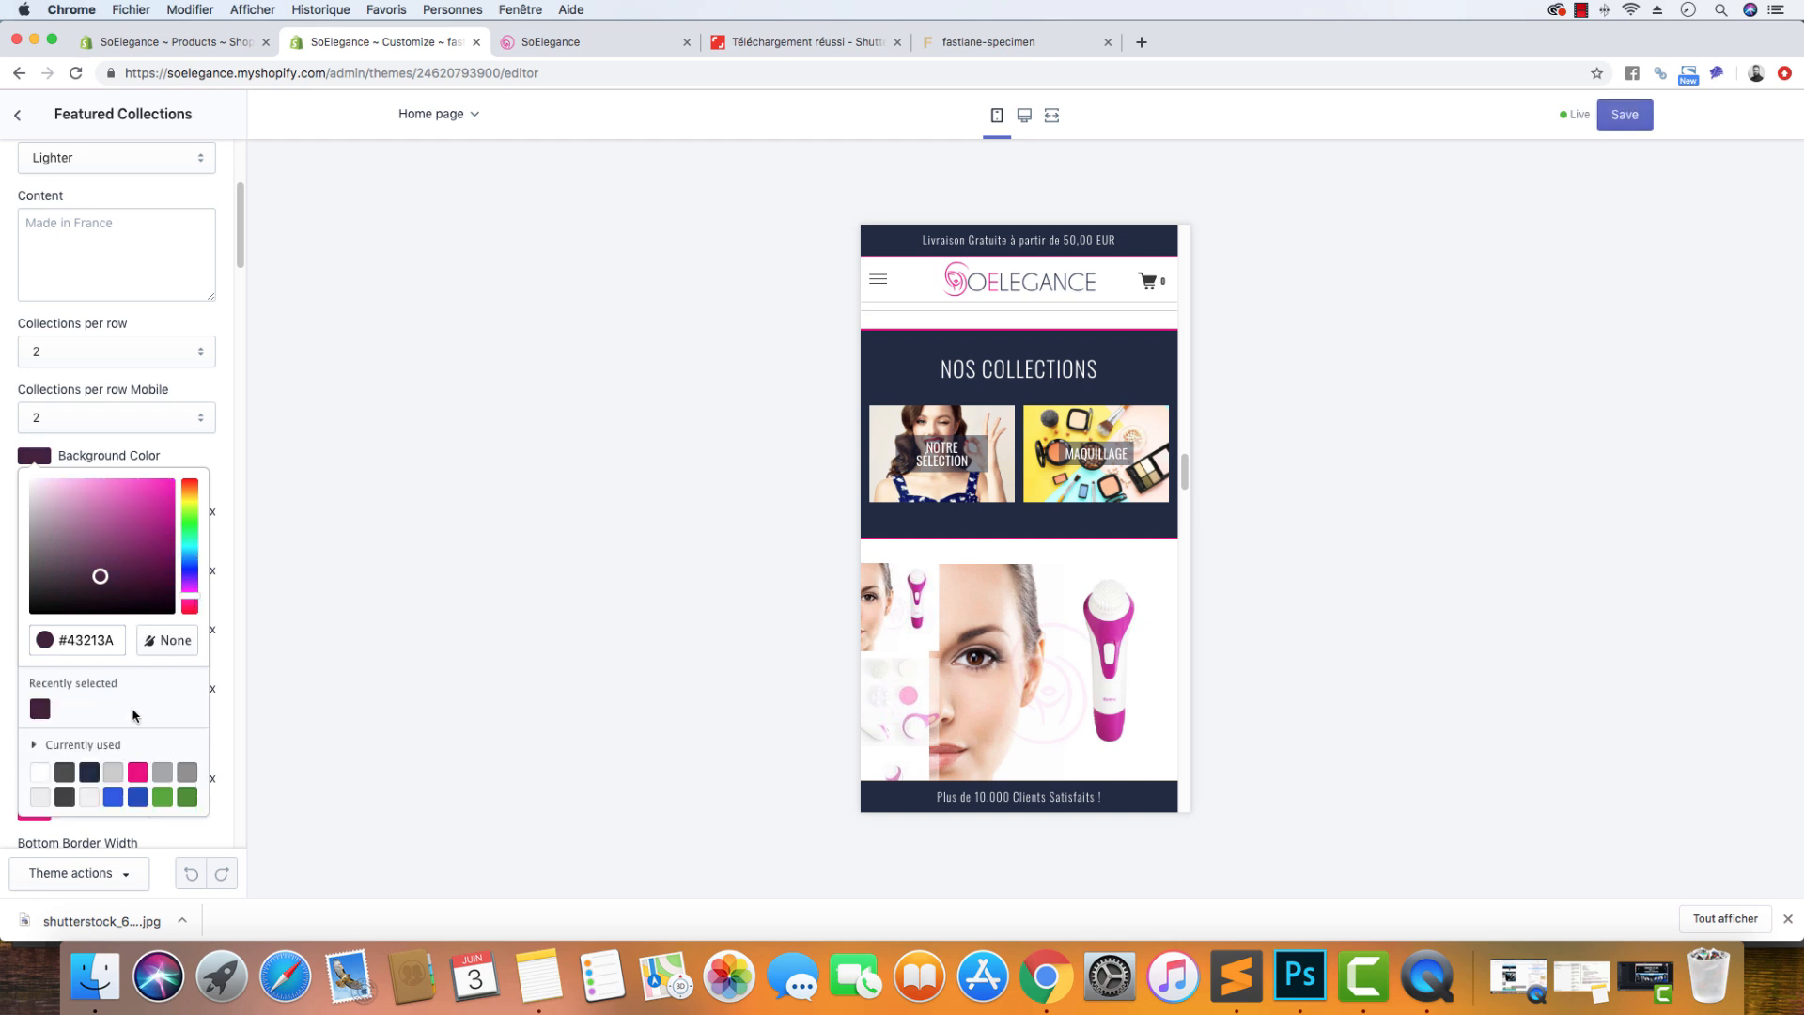
pyautogui.click(139, 778)
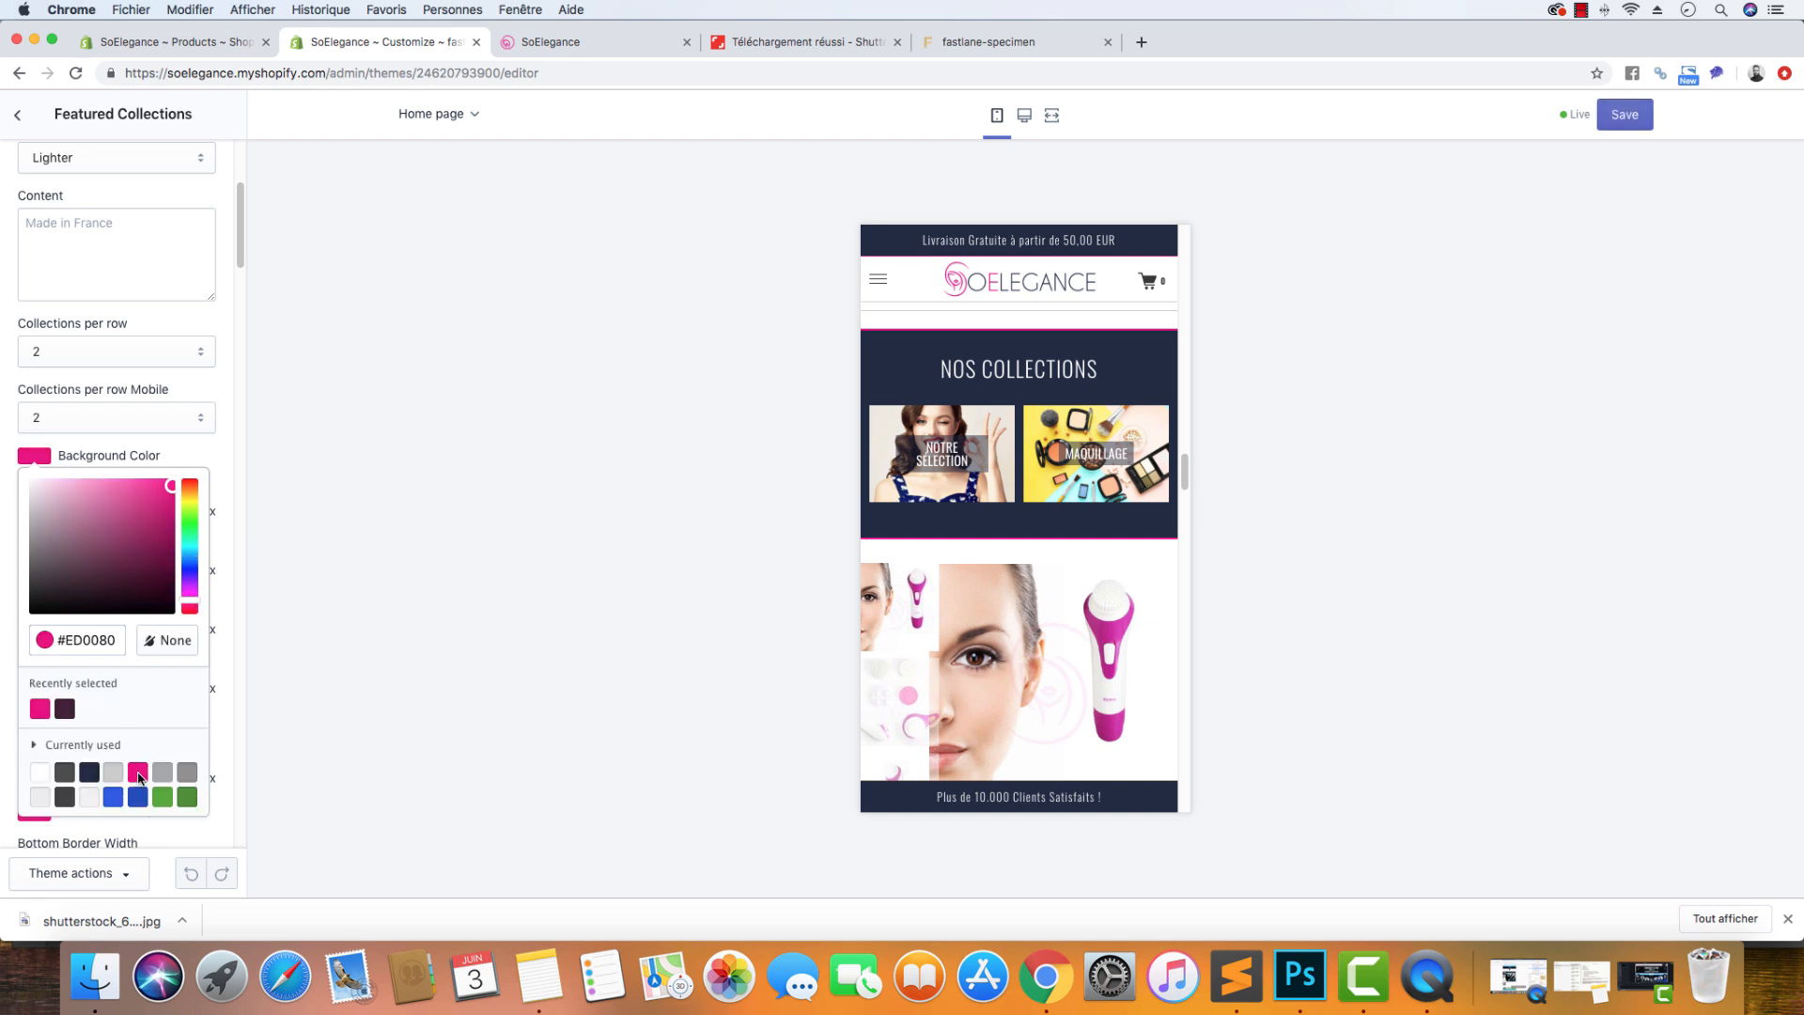
pyautogui.click(224, 462)
pyautogui.click(1025, 115)
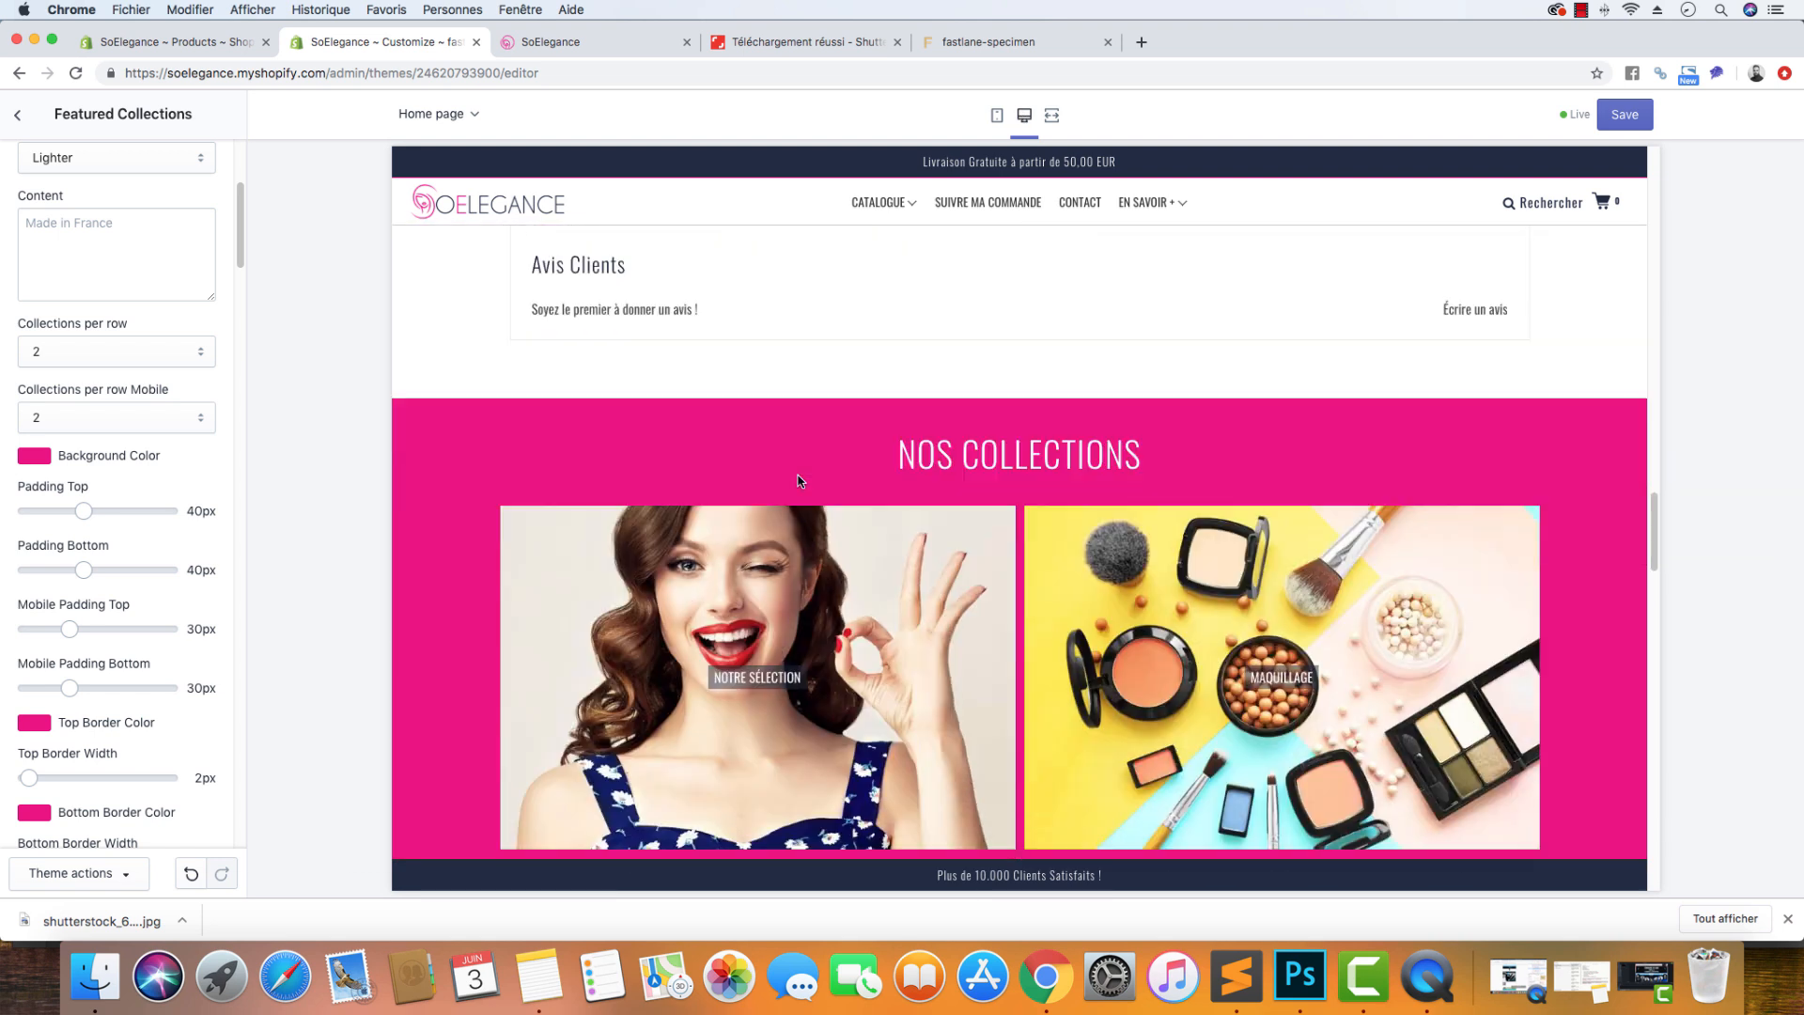
# Step: Try dark navy as the section's top border color and undo the background and border color changes
pyautogui.click(45, 722)
pyautogui.scroll(-5, 87, 722)
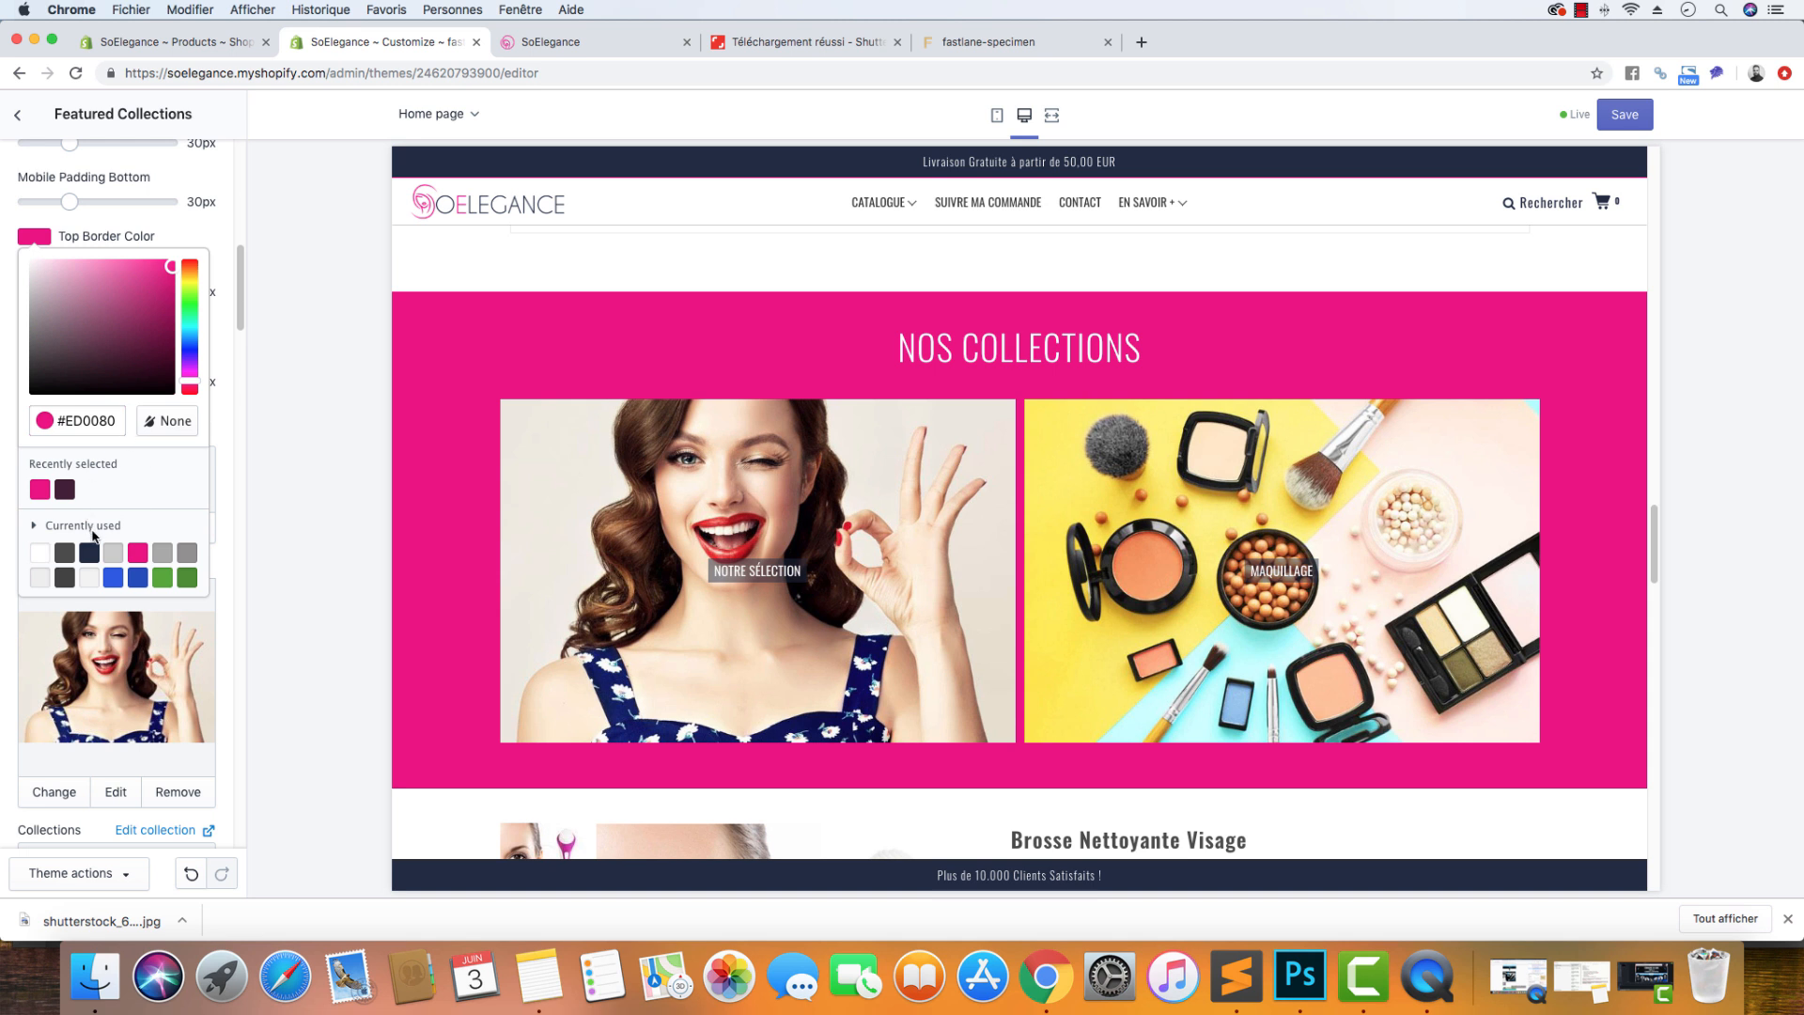
pyautogui.click(90, 553)
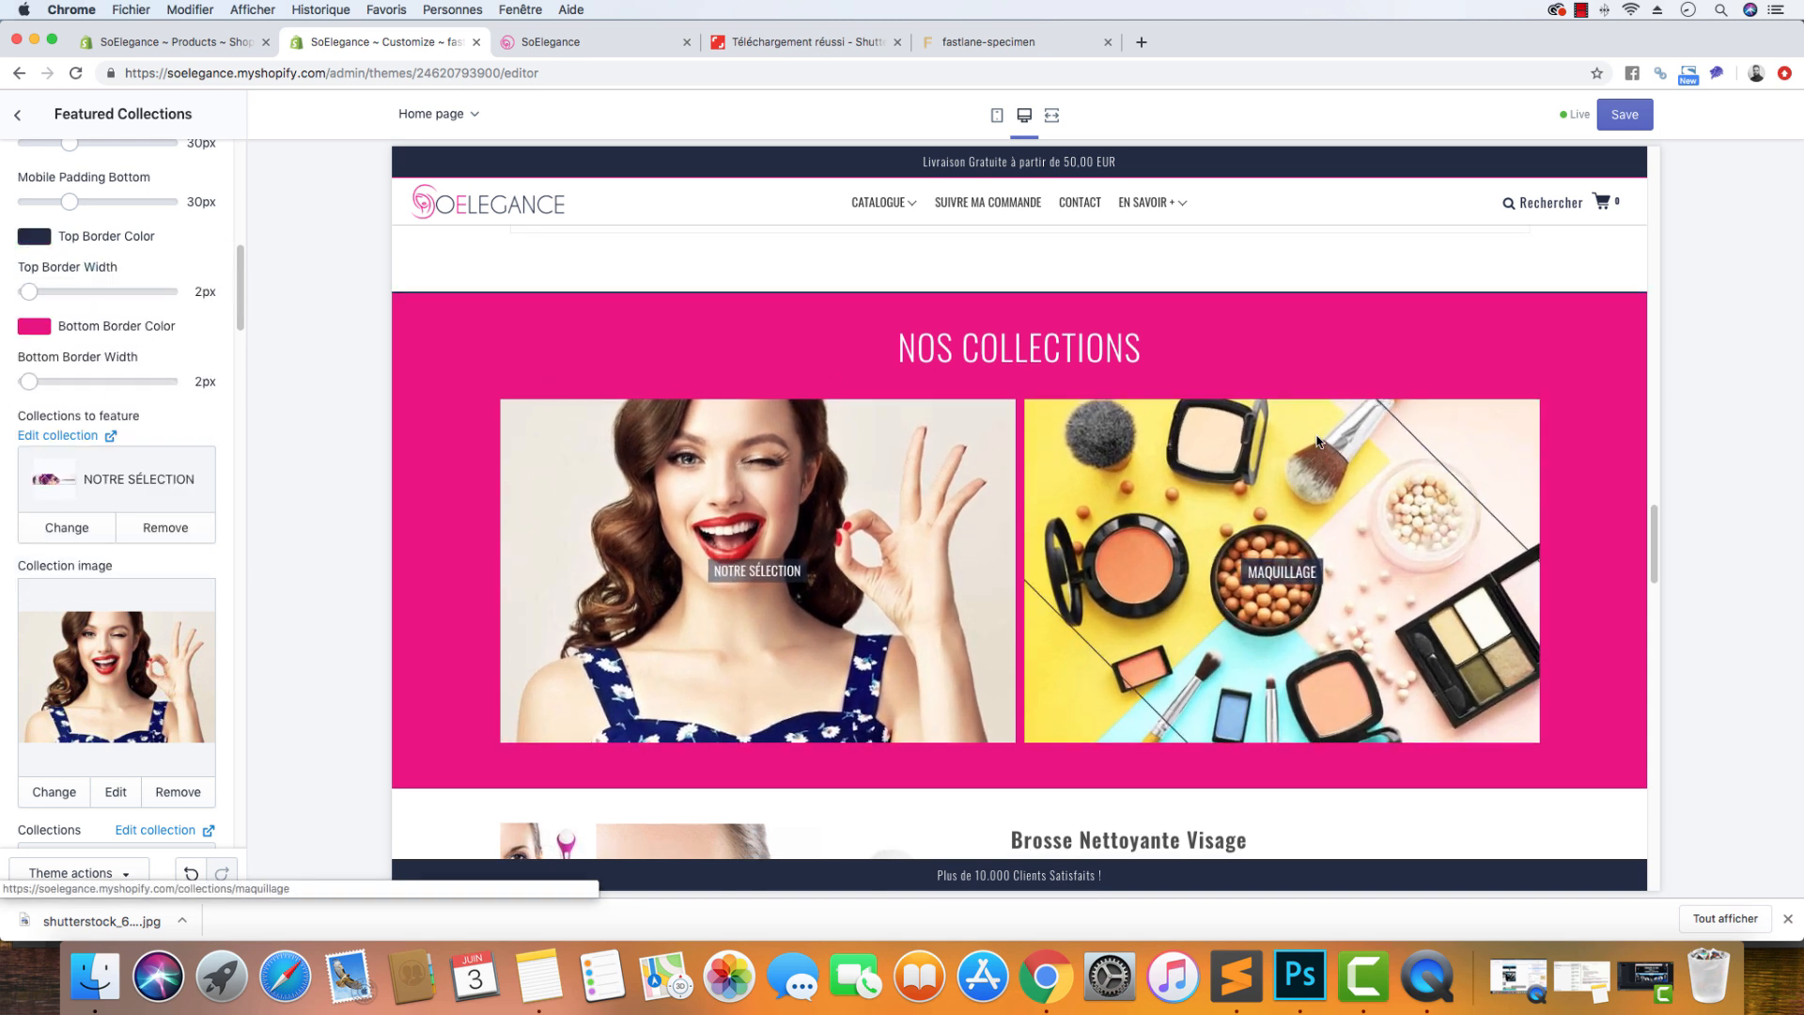
pyautogui.press('super+z')
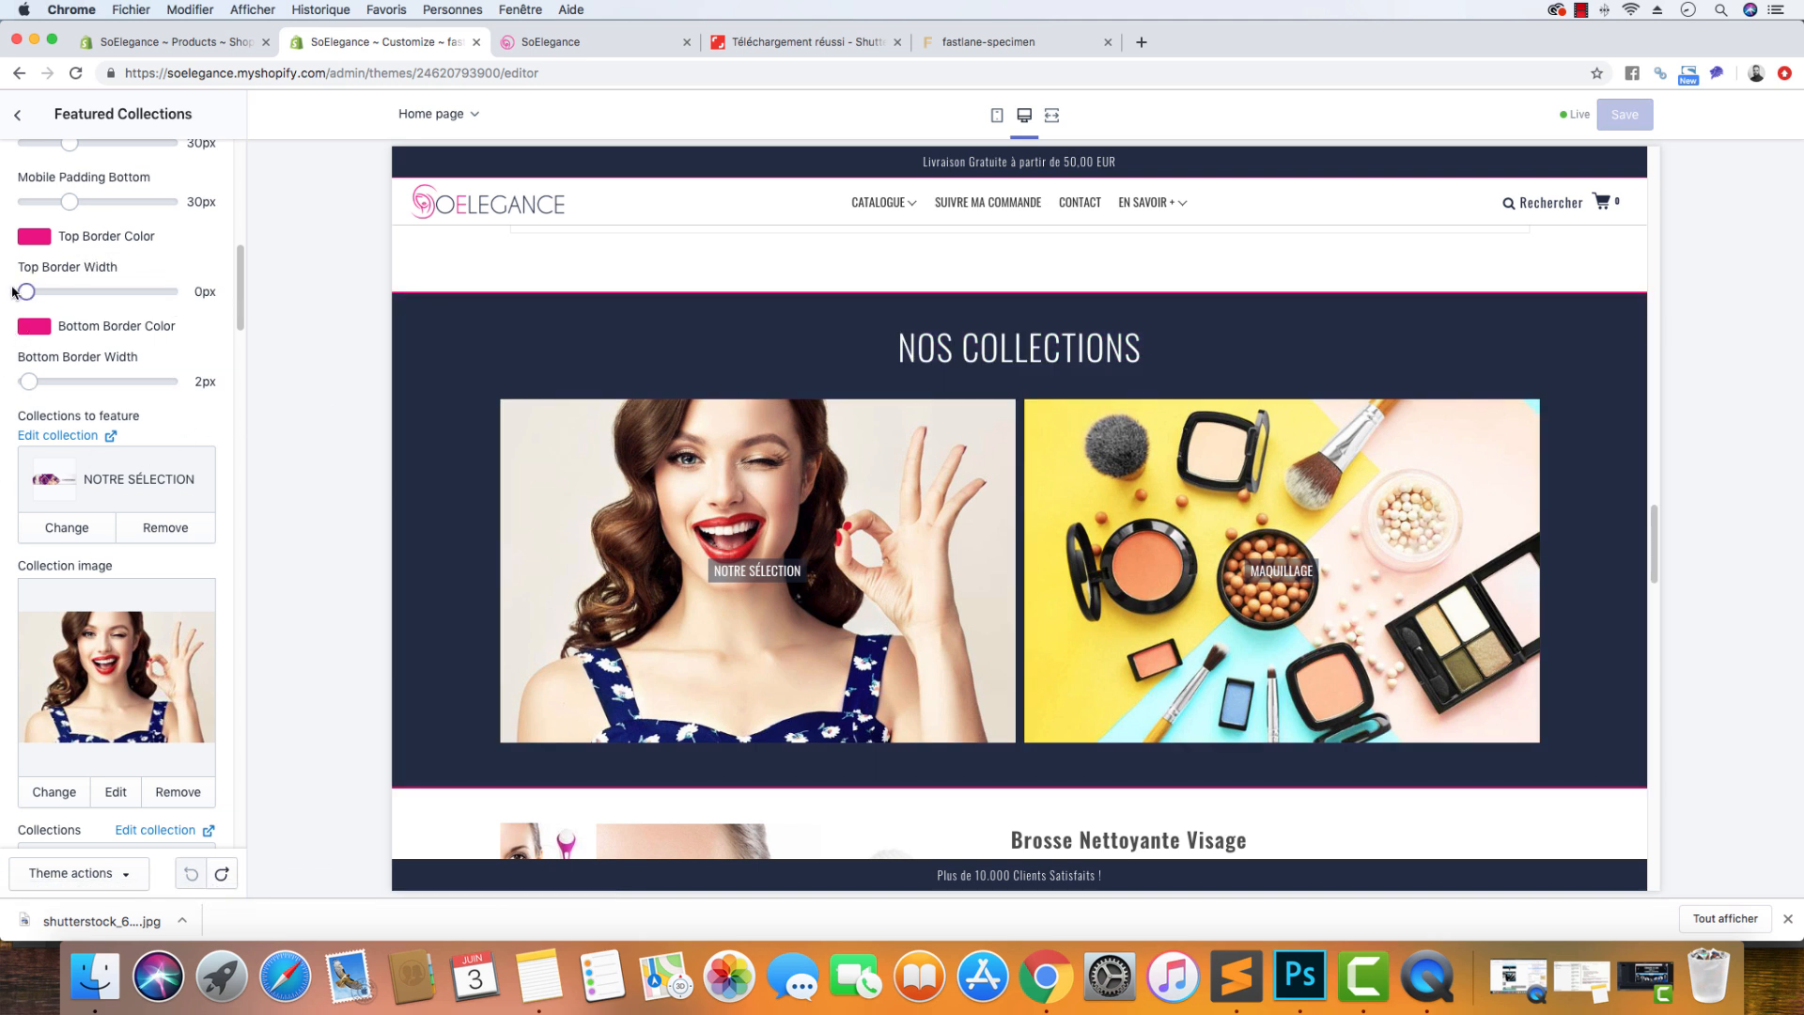
# Step: Try a 1 px top border width on the section and return it to 2 px
pyautogui.click(28, 291)
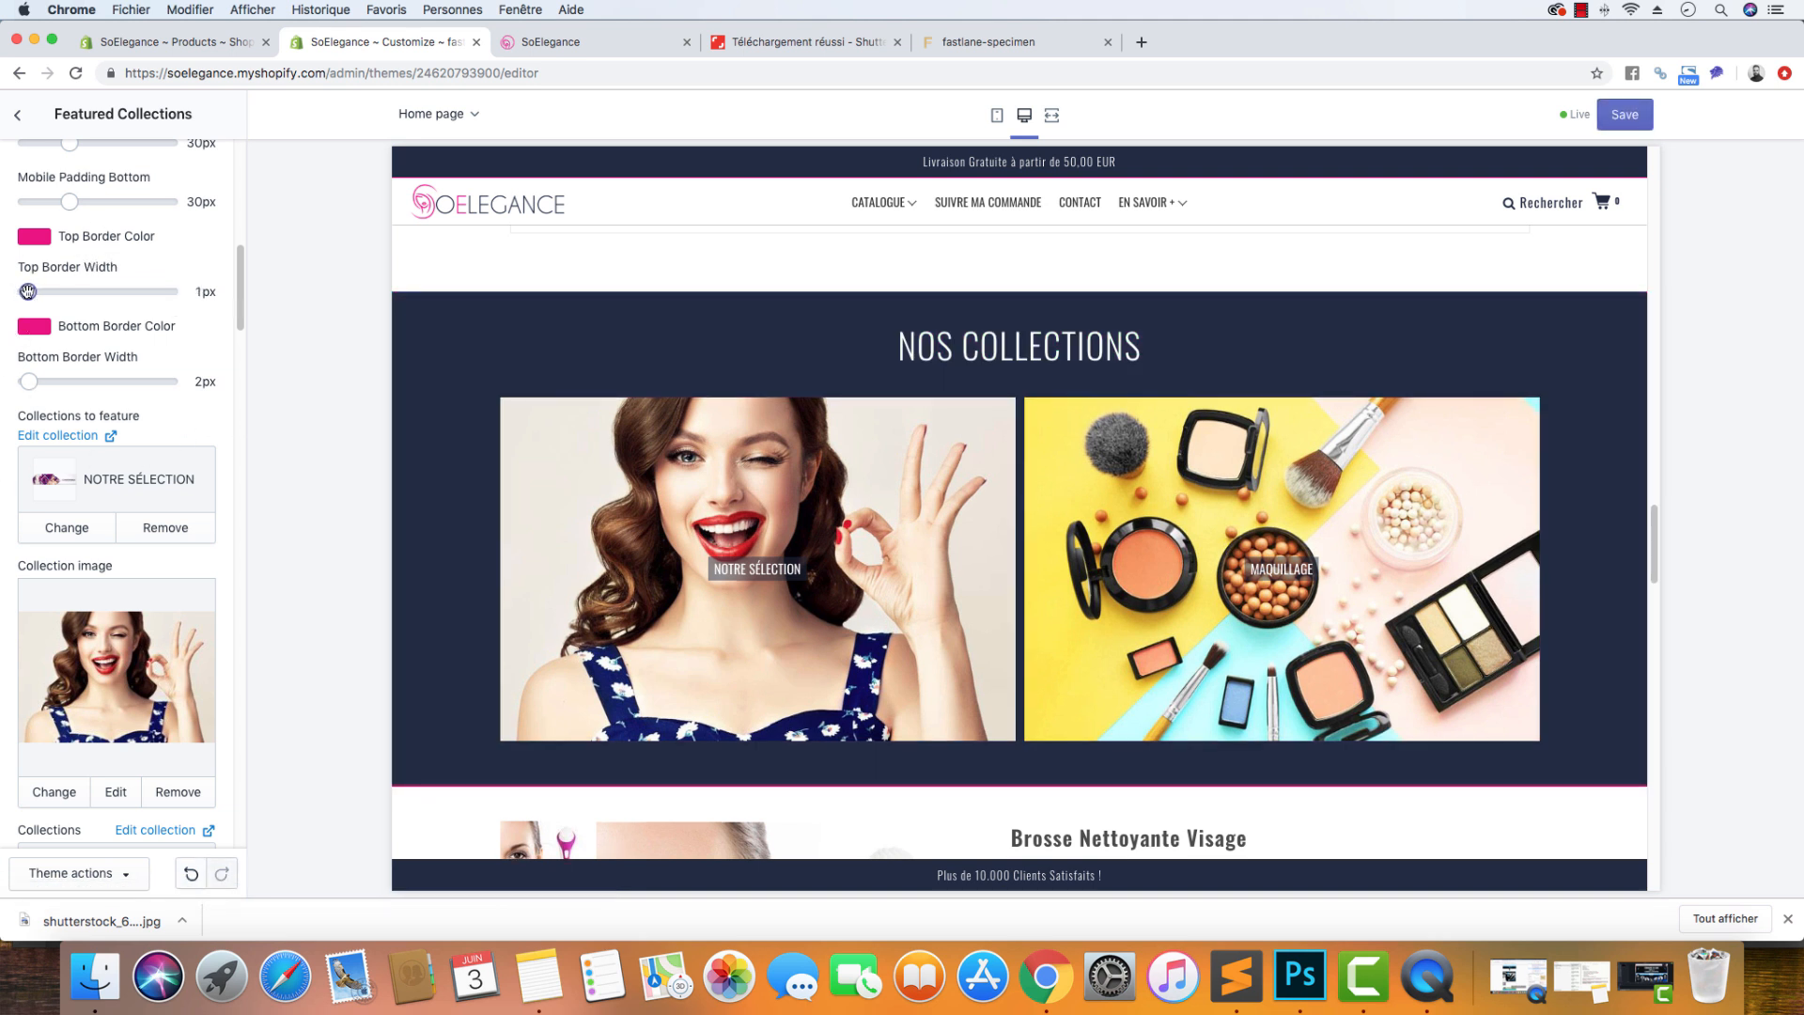
pyautogui.moveTo(28, 292); pyautogui.dragTo(32, 292)
# Step: Set the section's top padding to 62 px and compare the mobile and desktop previews
pyautogui.scroll(3, 169, 422)
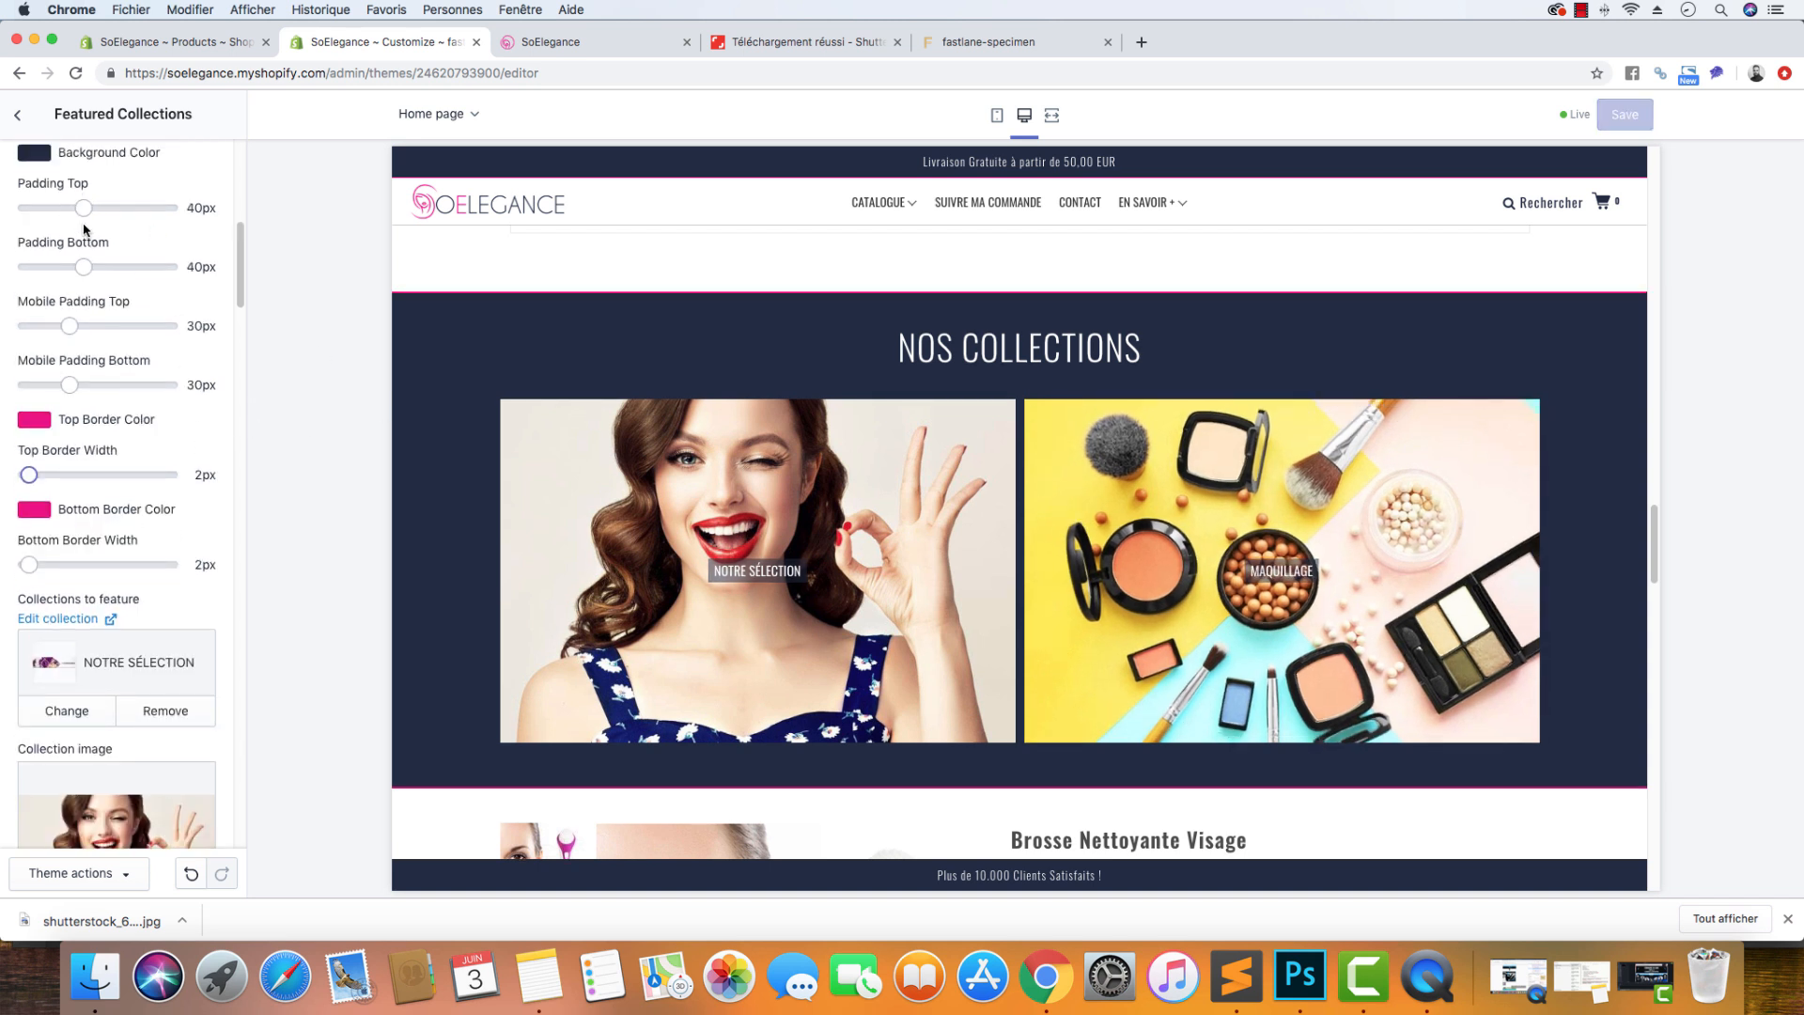
pyautogui.moveTo(84, 208); pyautogui.dragTo(114, 208)
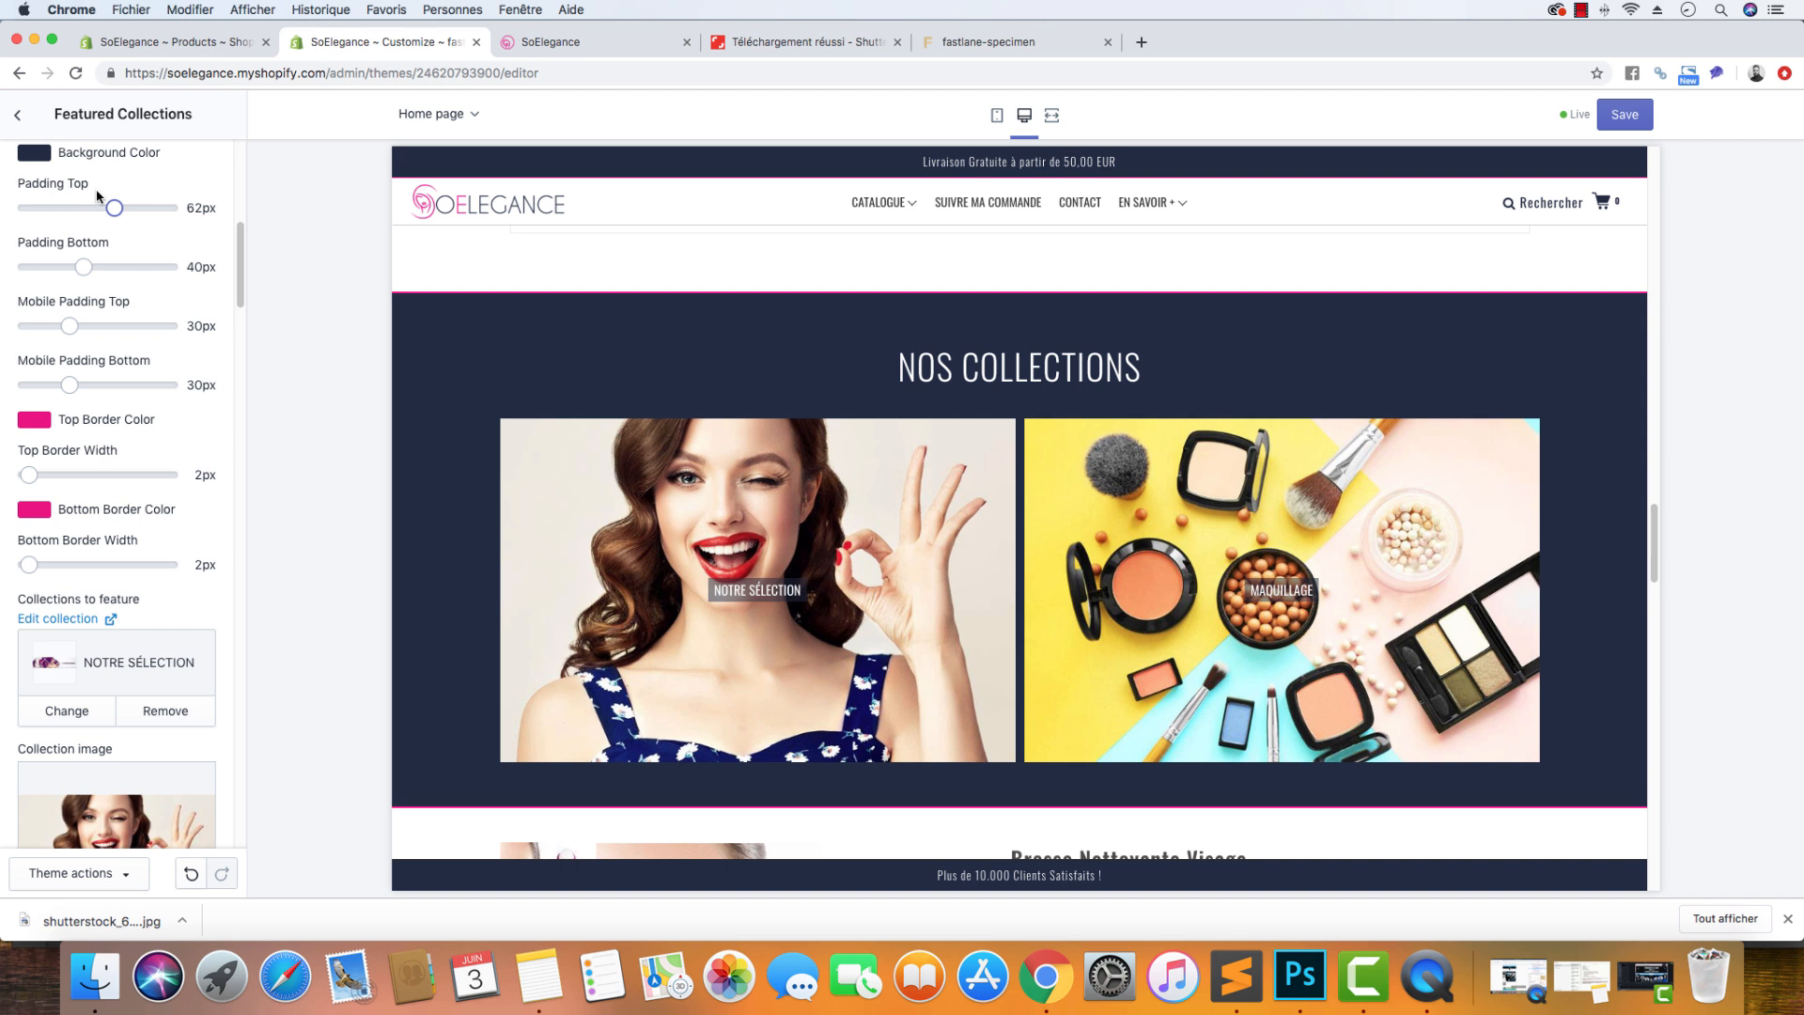
pyautogui.click(999, 116)
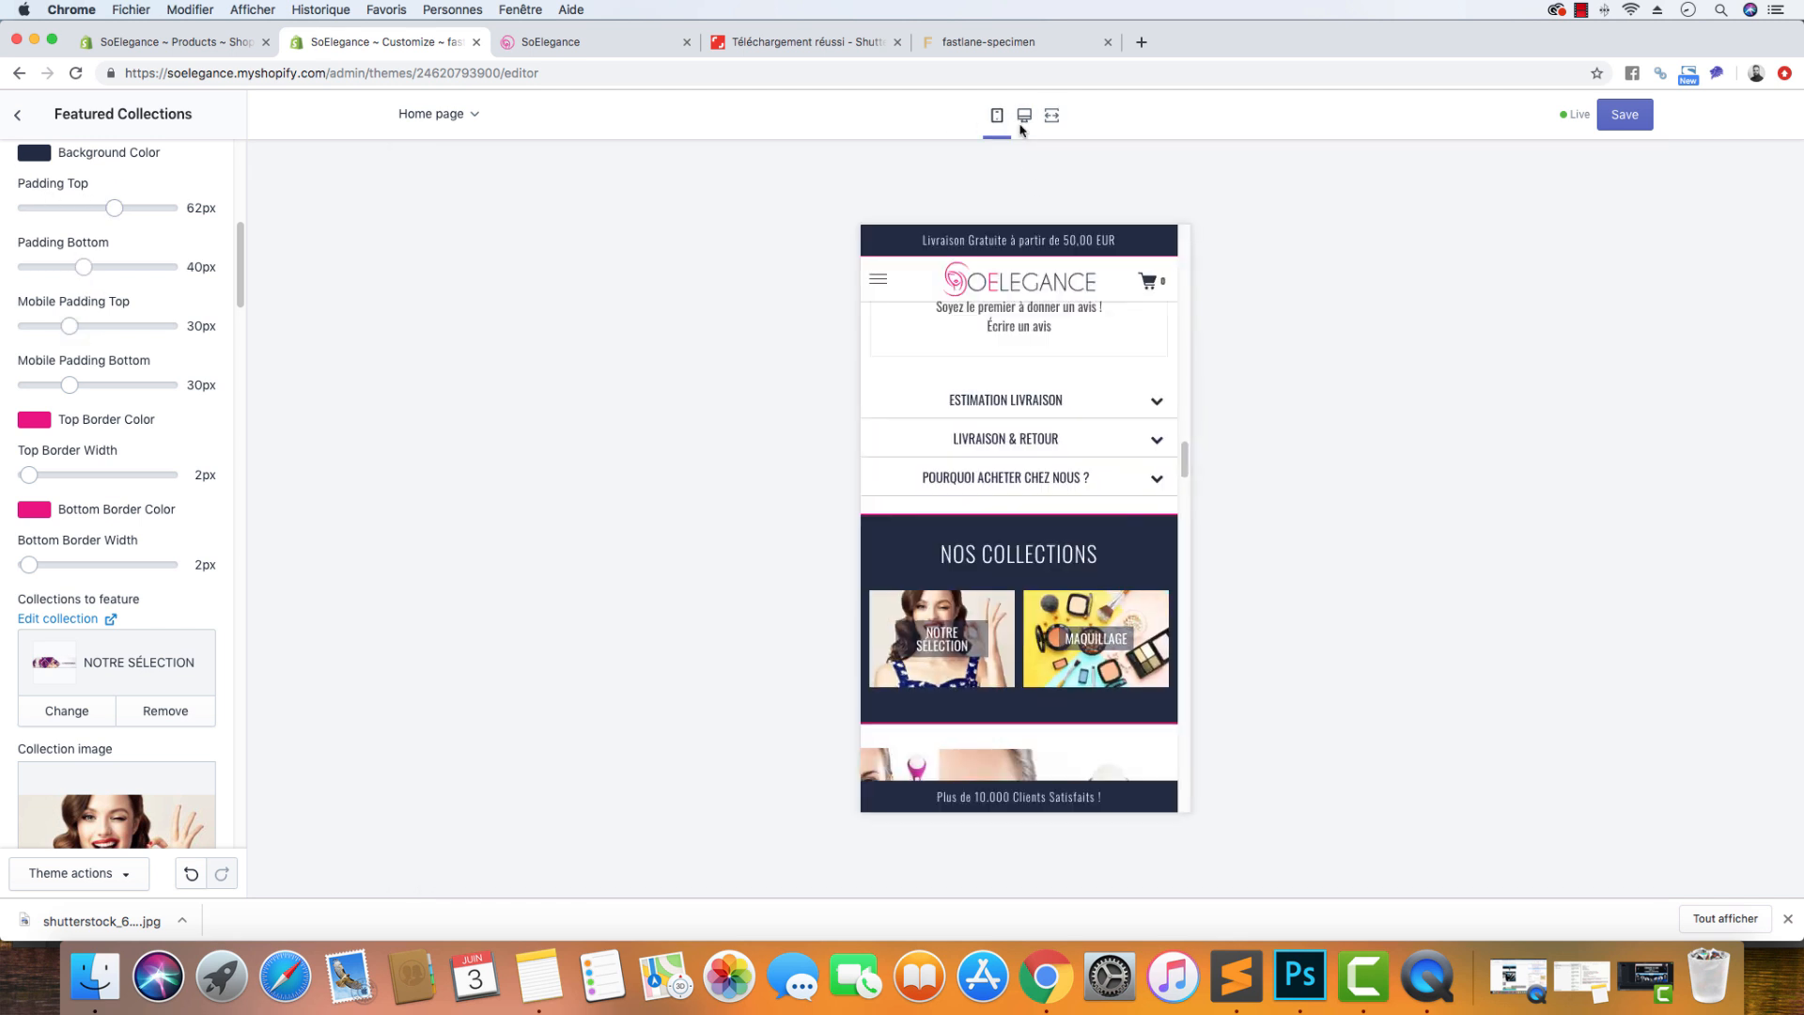
pyautogui.click(1024, 117)
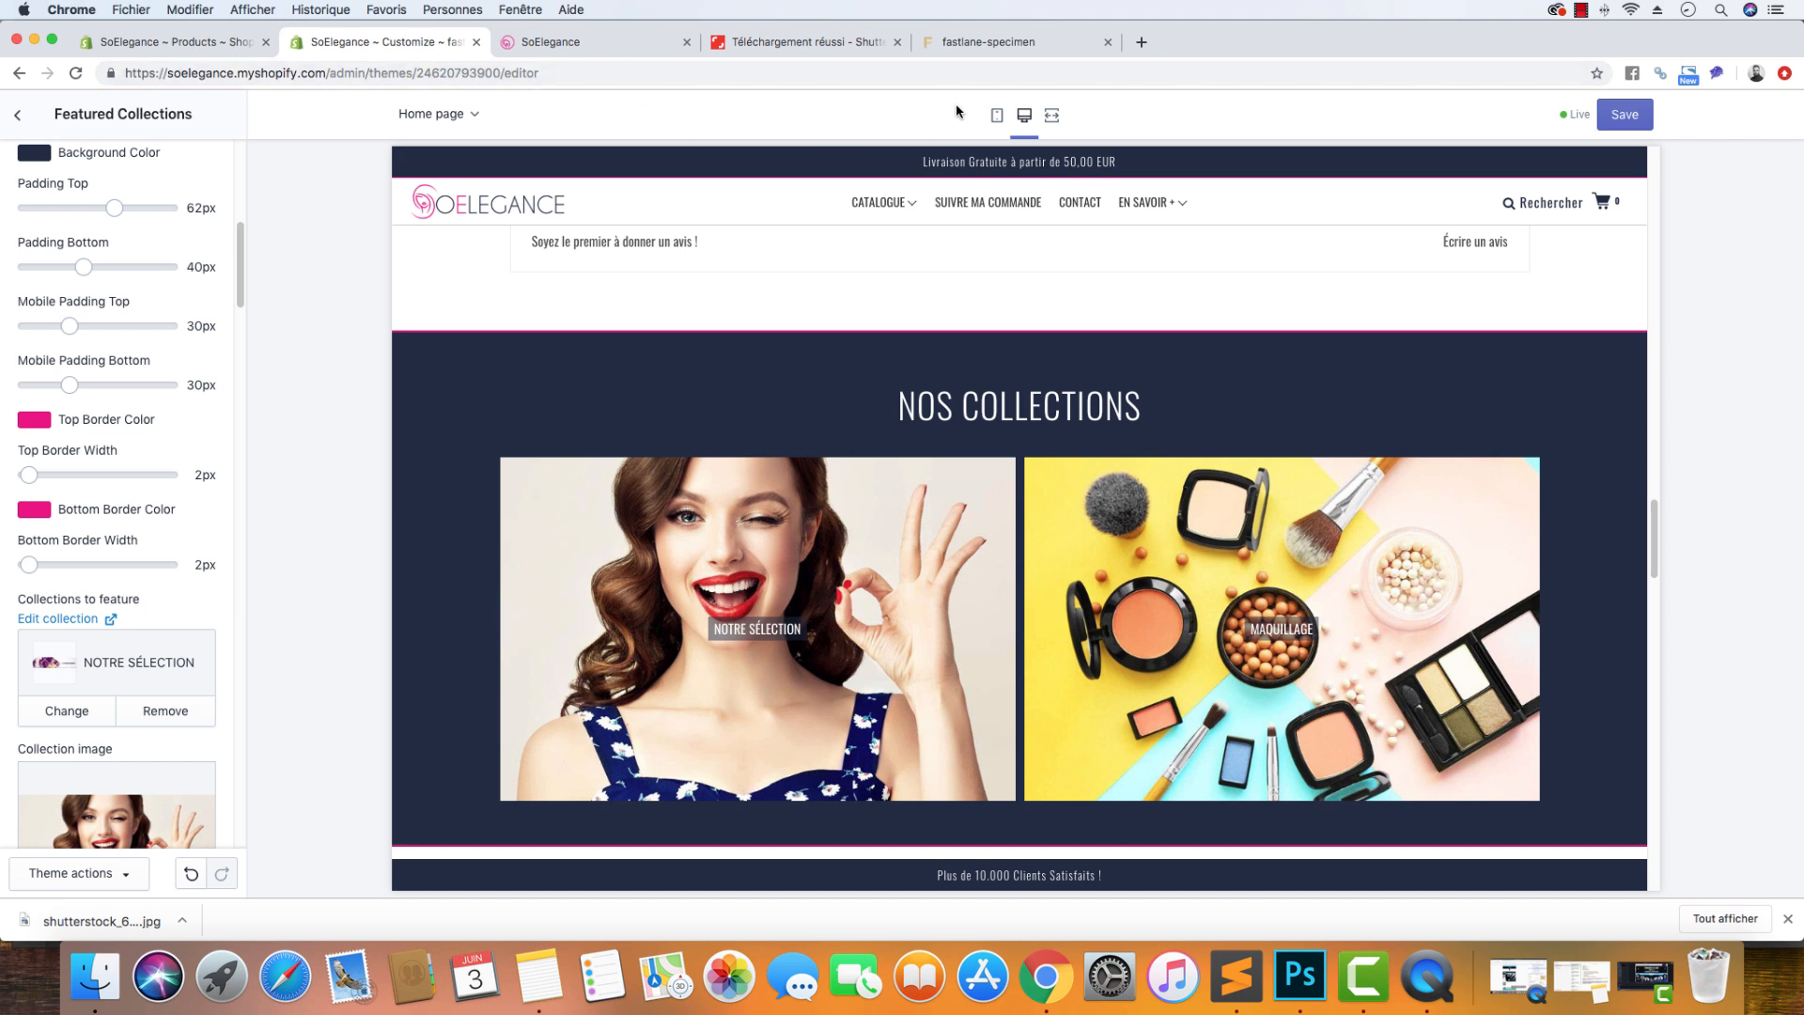
pyautogui.click(1000, 117)
pyautogui.click(1024, 116)
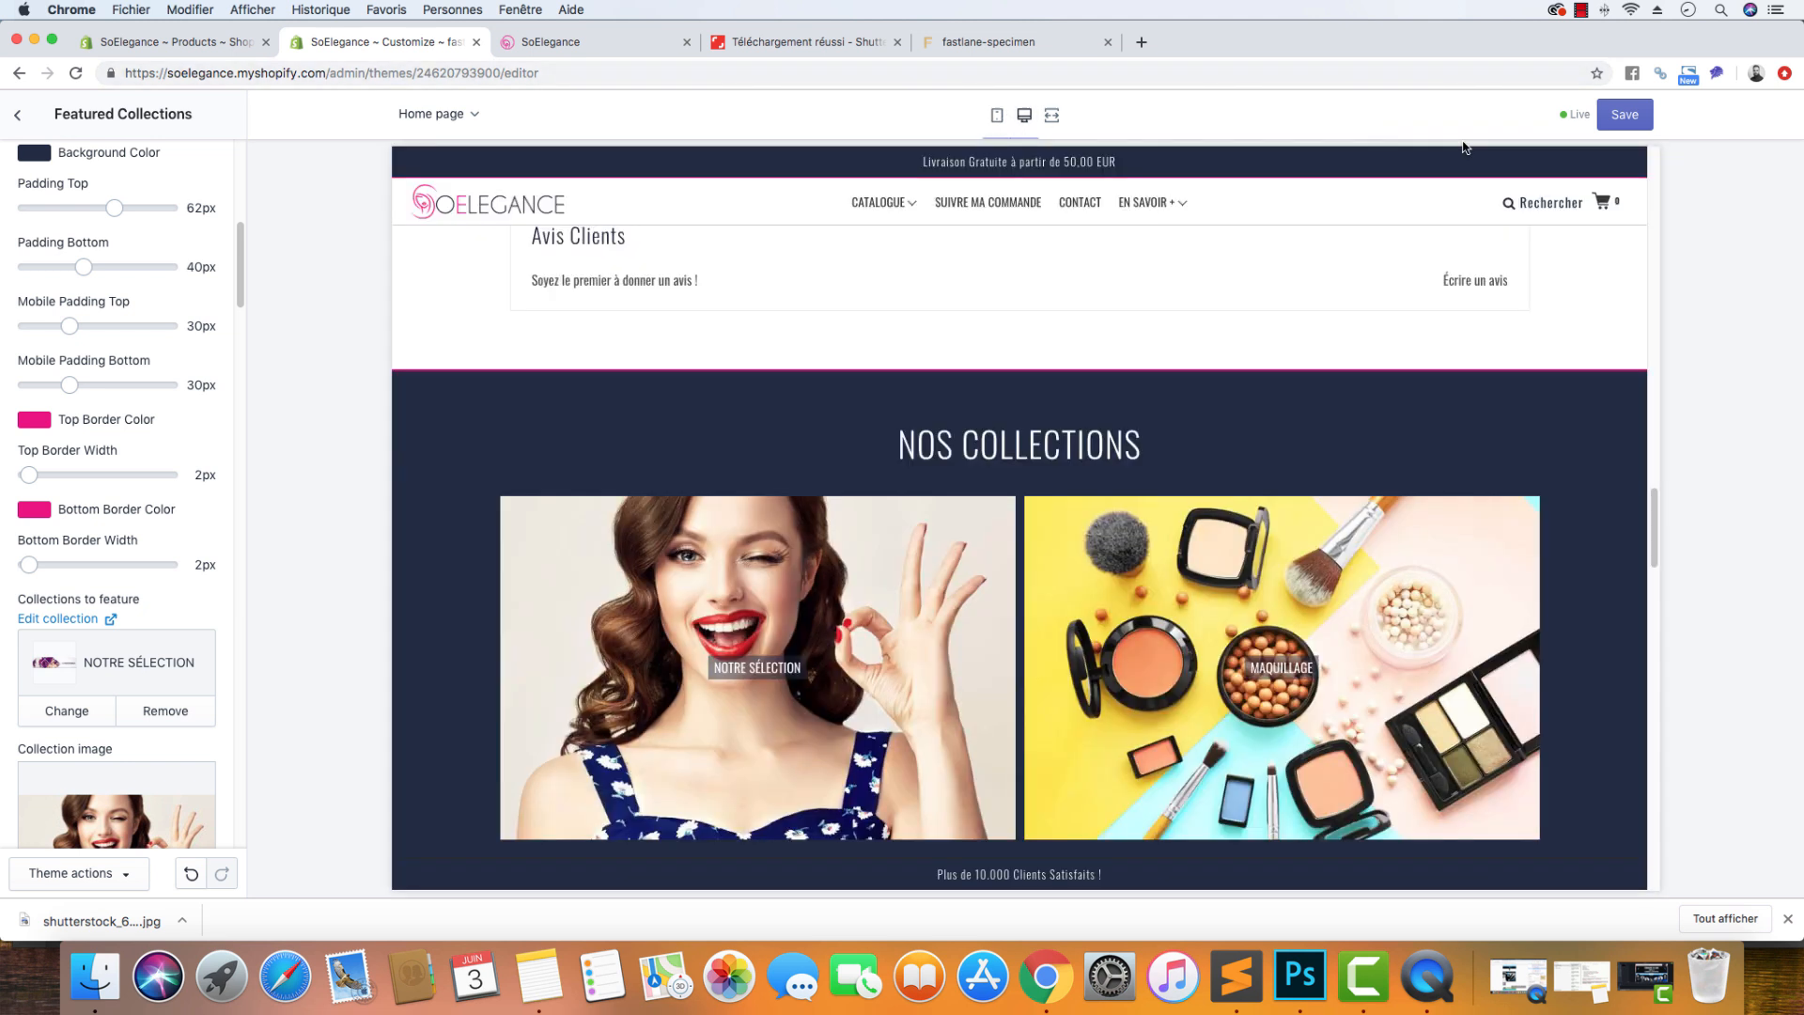
# Step: Examine the image assigned to the NOTRE SÉLECTION collection in the store admin and return to the theme editor
pyautogui.scroll(-3, 209, 649)
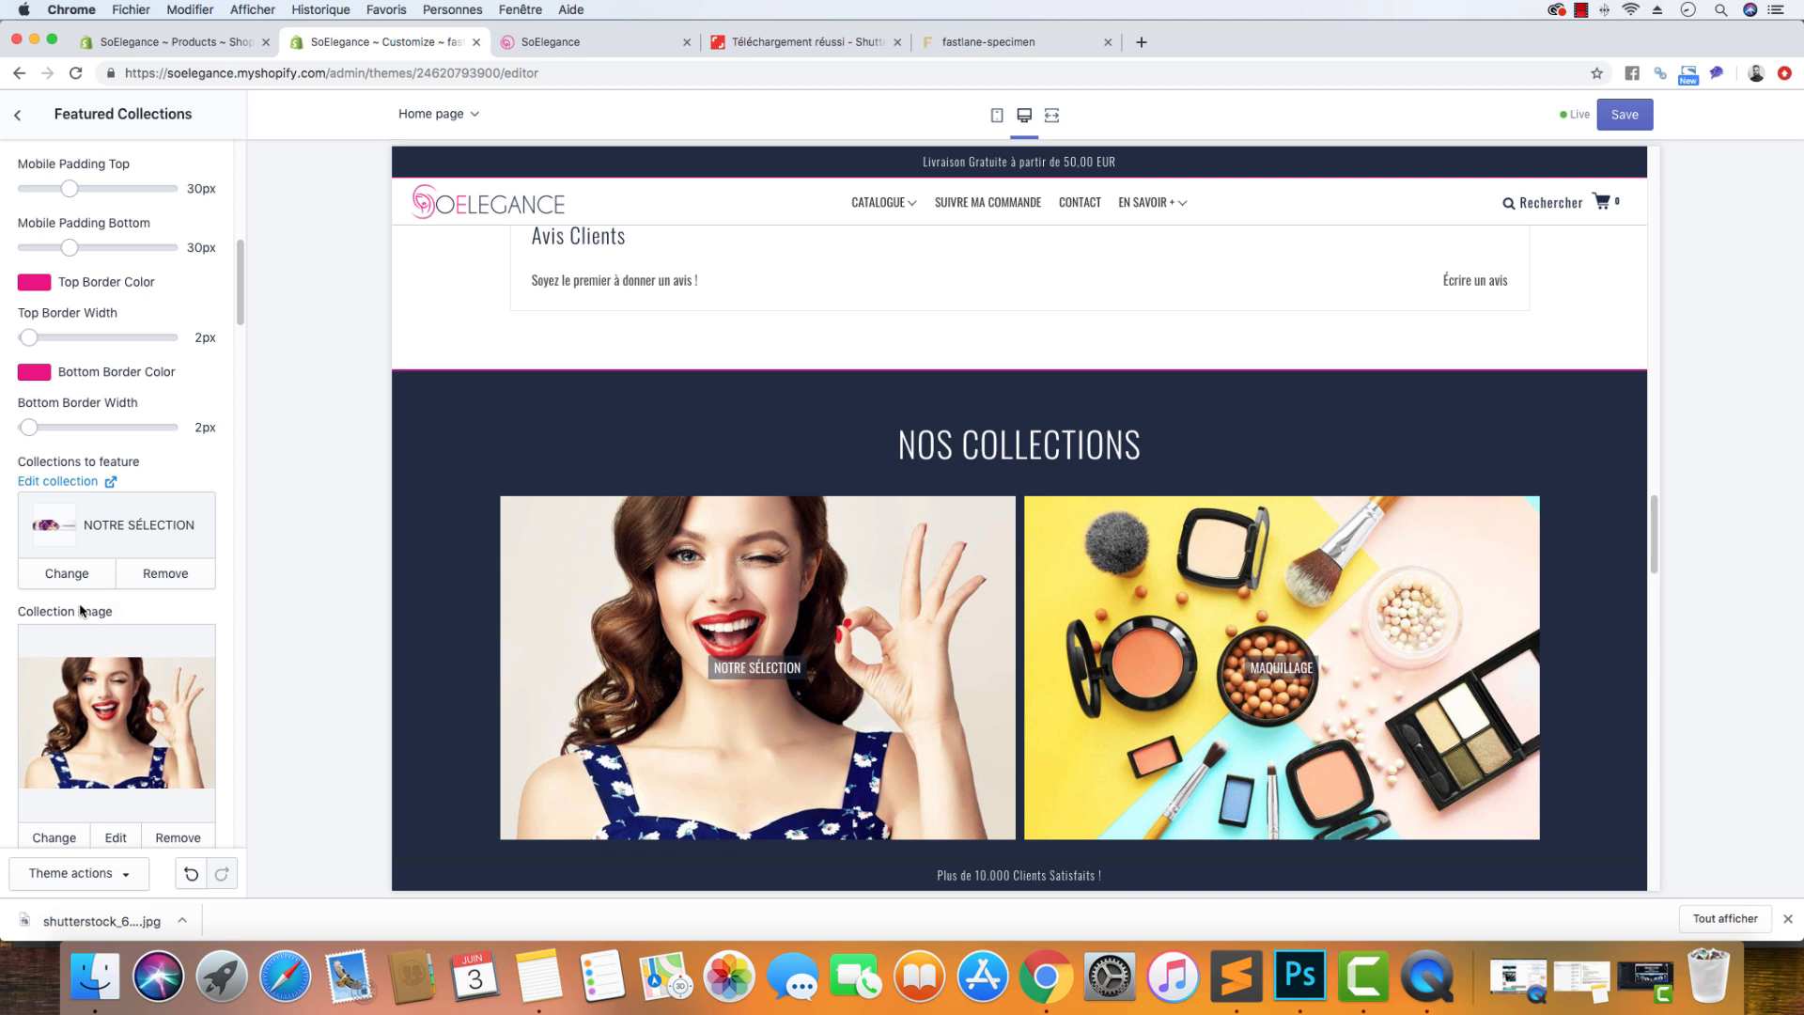
pyautogui.click(233, 47)
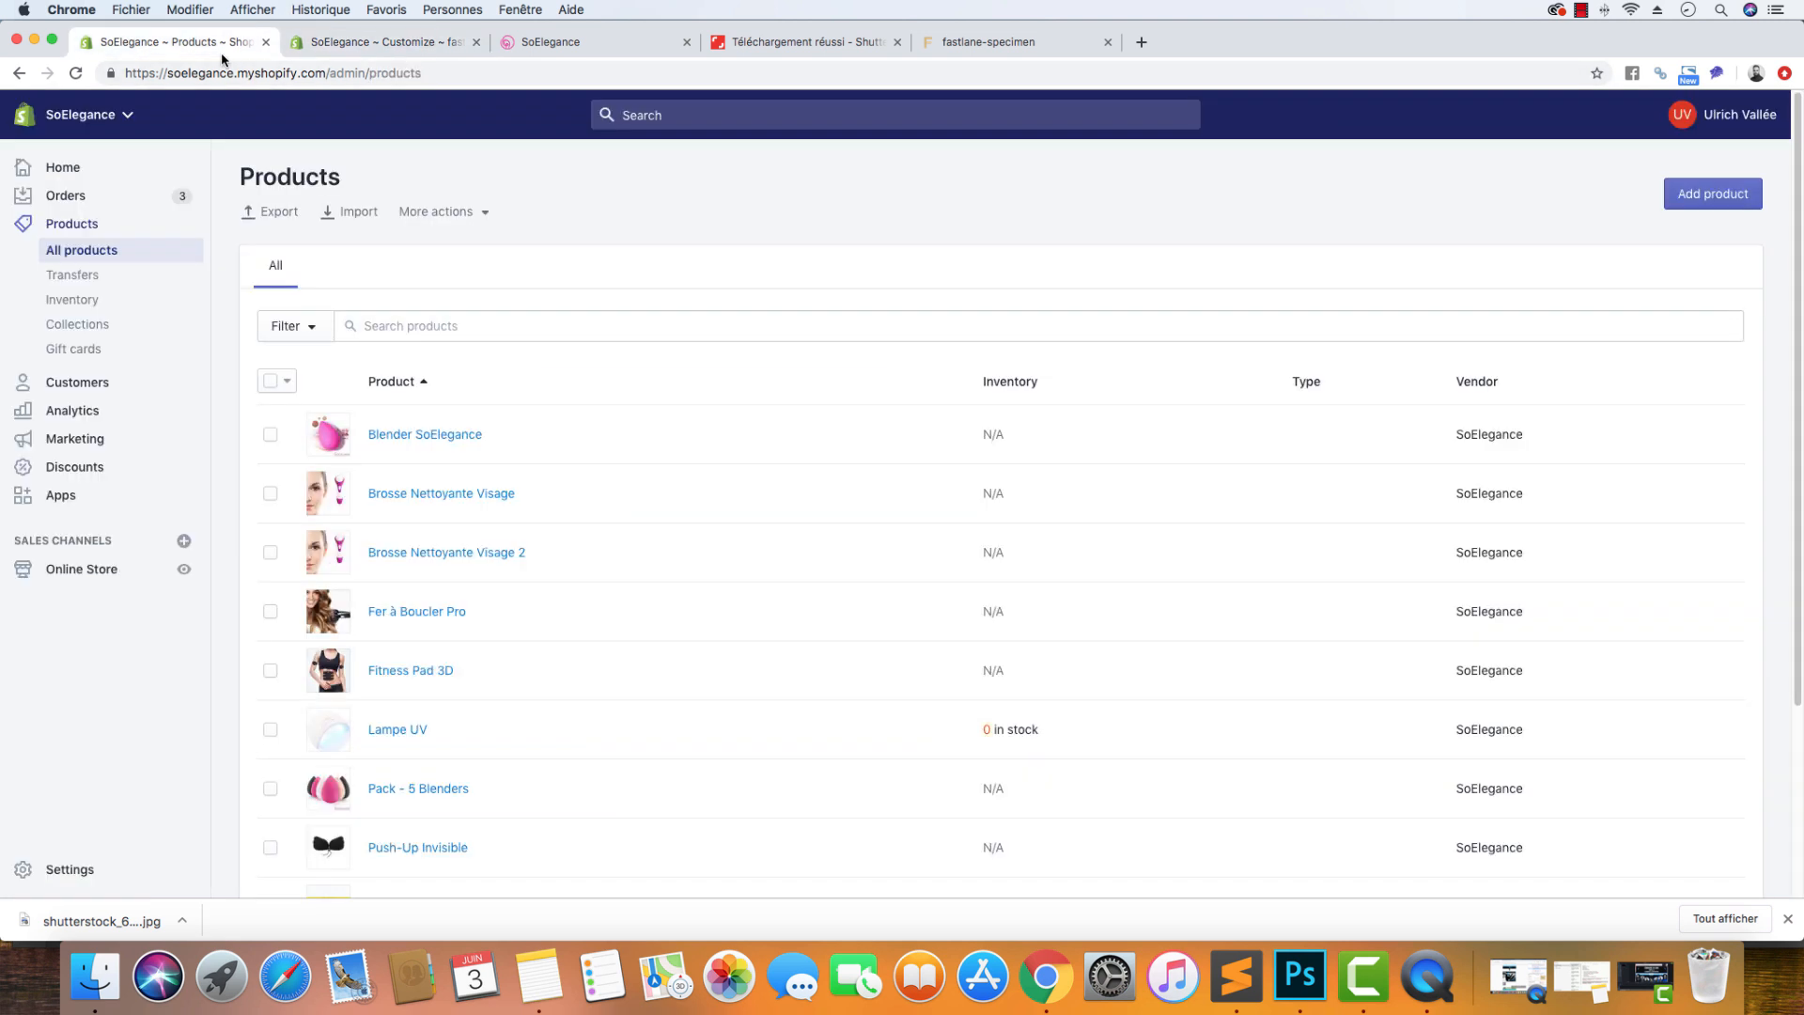
pyautogui.click(82, 324)
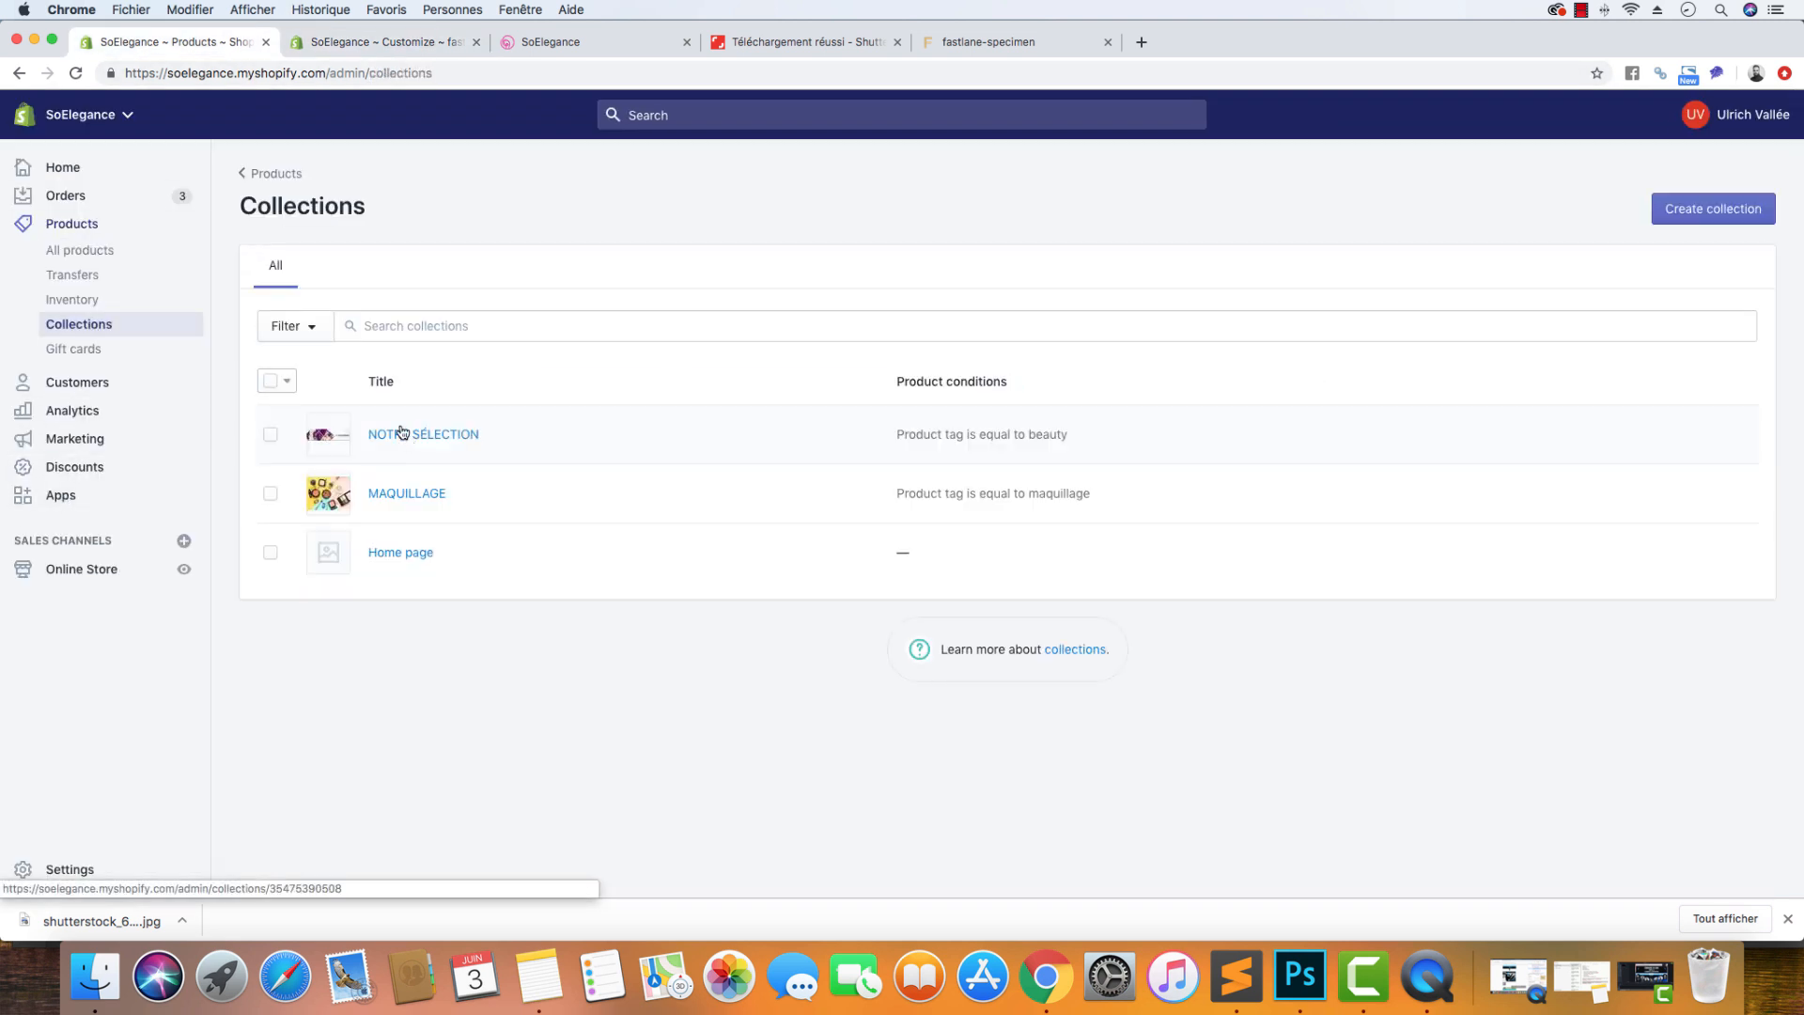
pyautogui.click(395, 432)
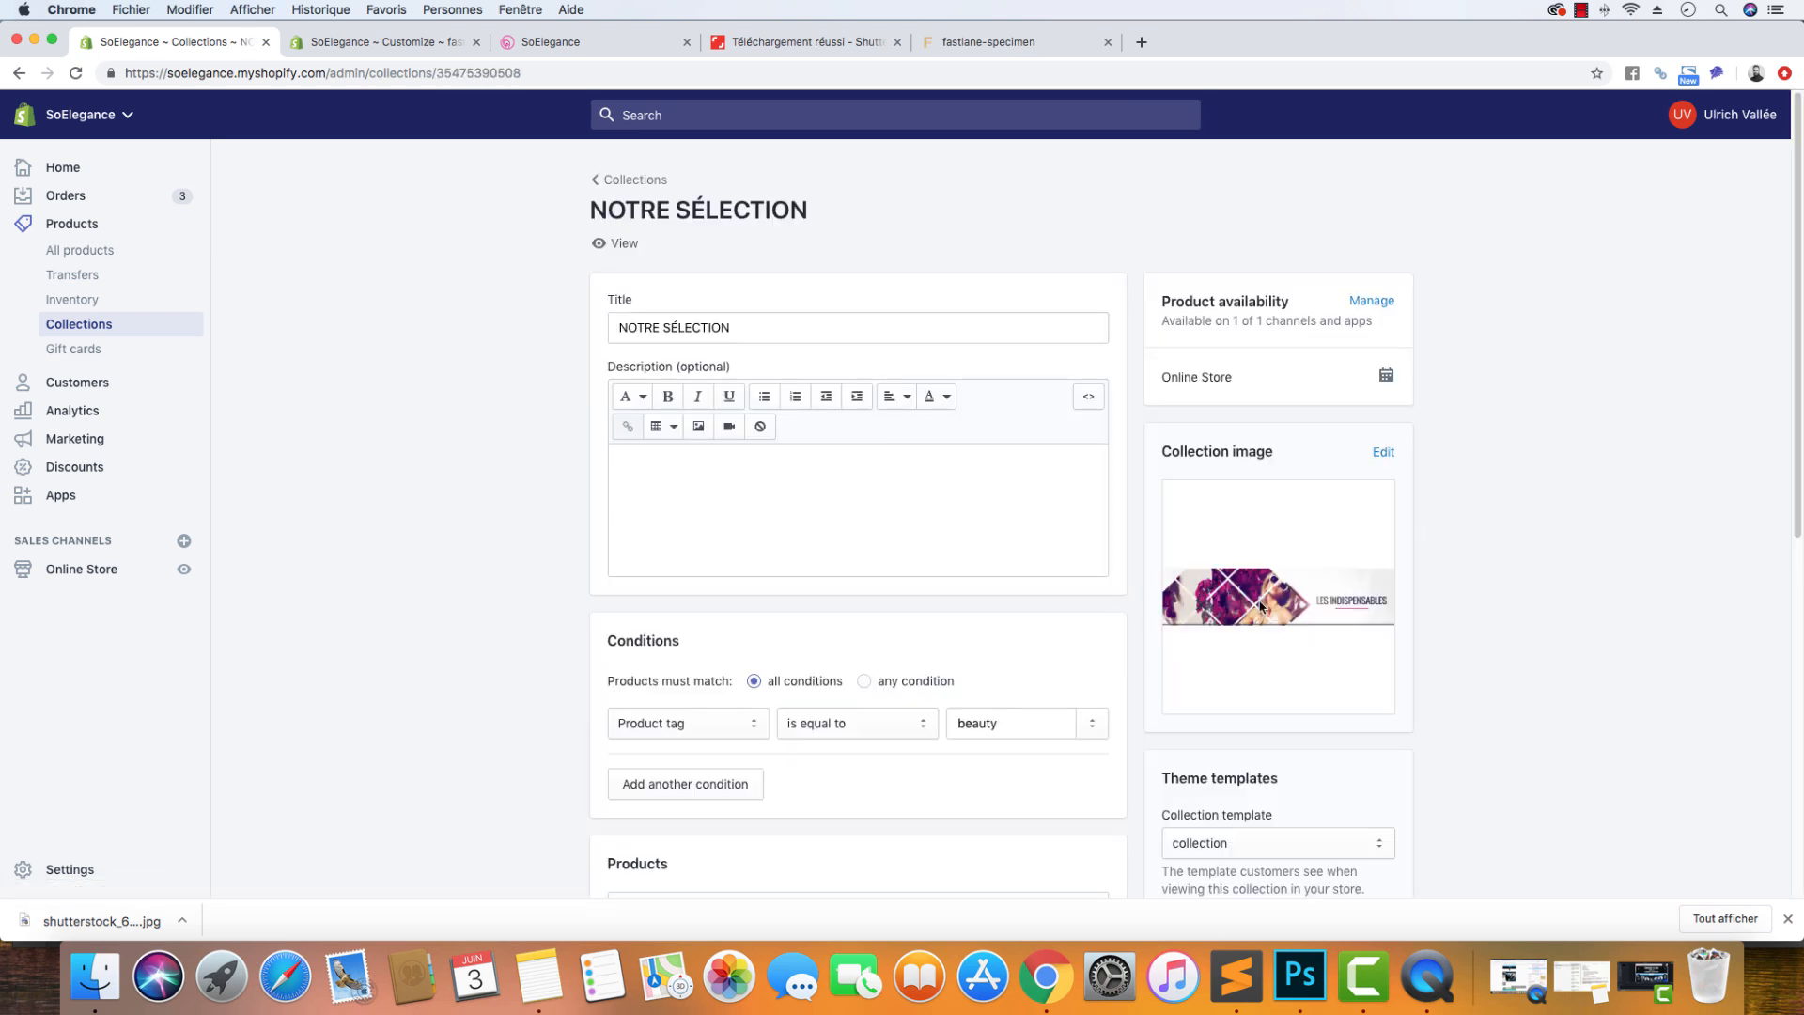
pyautogui.click(392, 44)
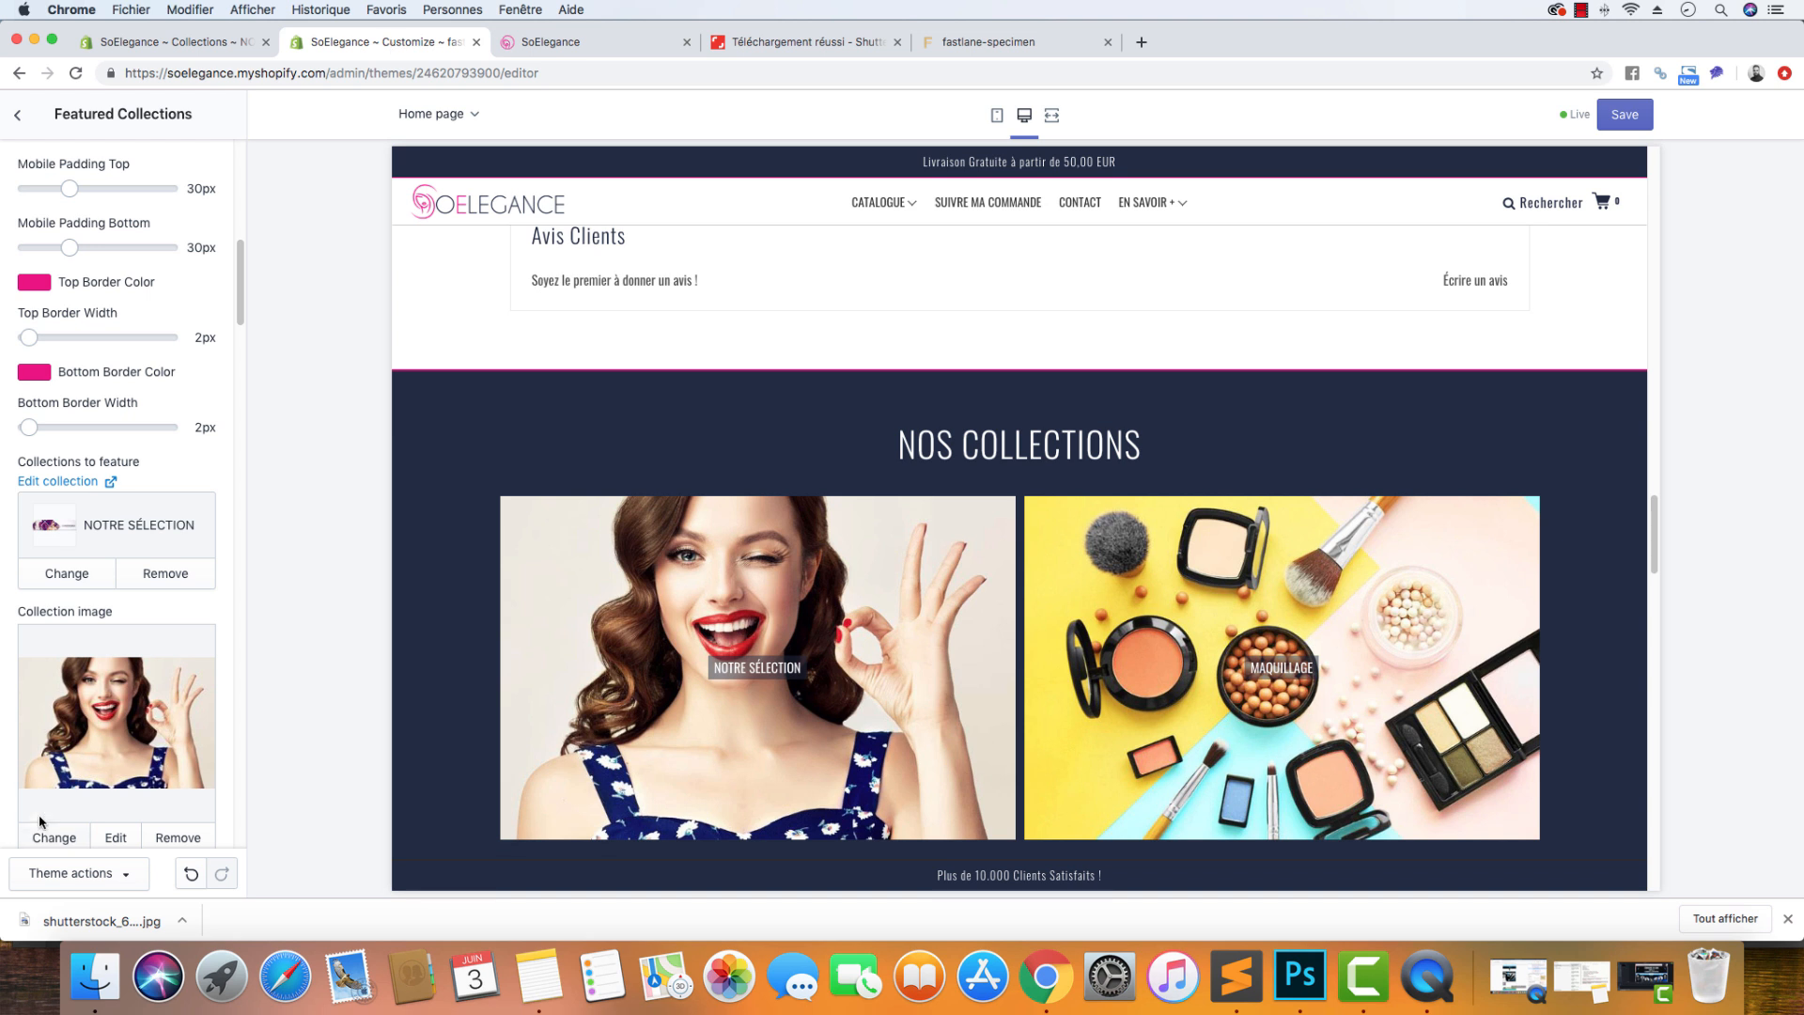
# Step: Open the image library for the NOTRE SÉLECTION collection image and close it without choosing another image
pyautogui.scroll(-2, 39, 822)
pyautogui.click(57, 757)
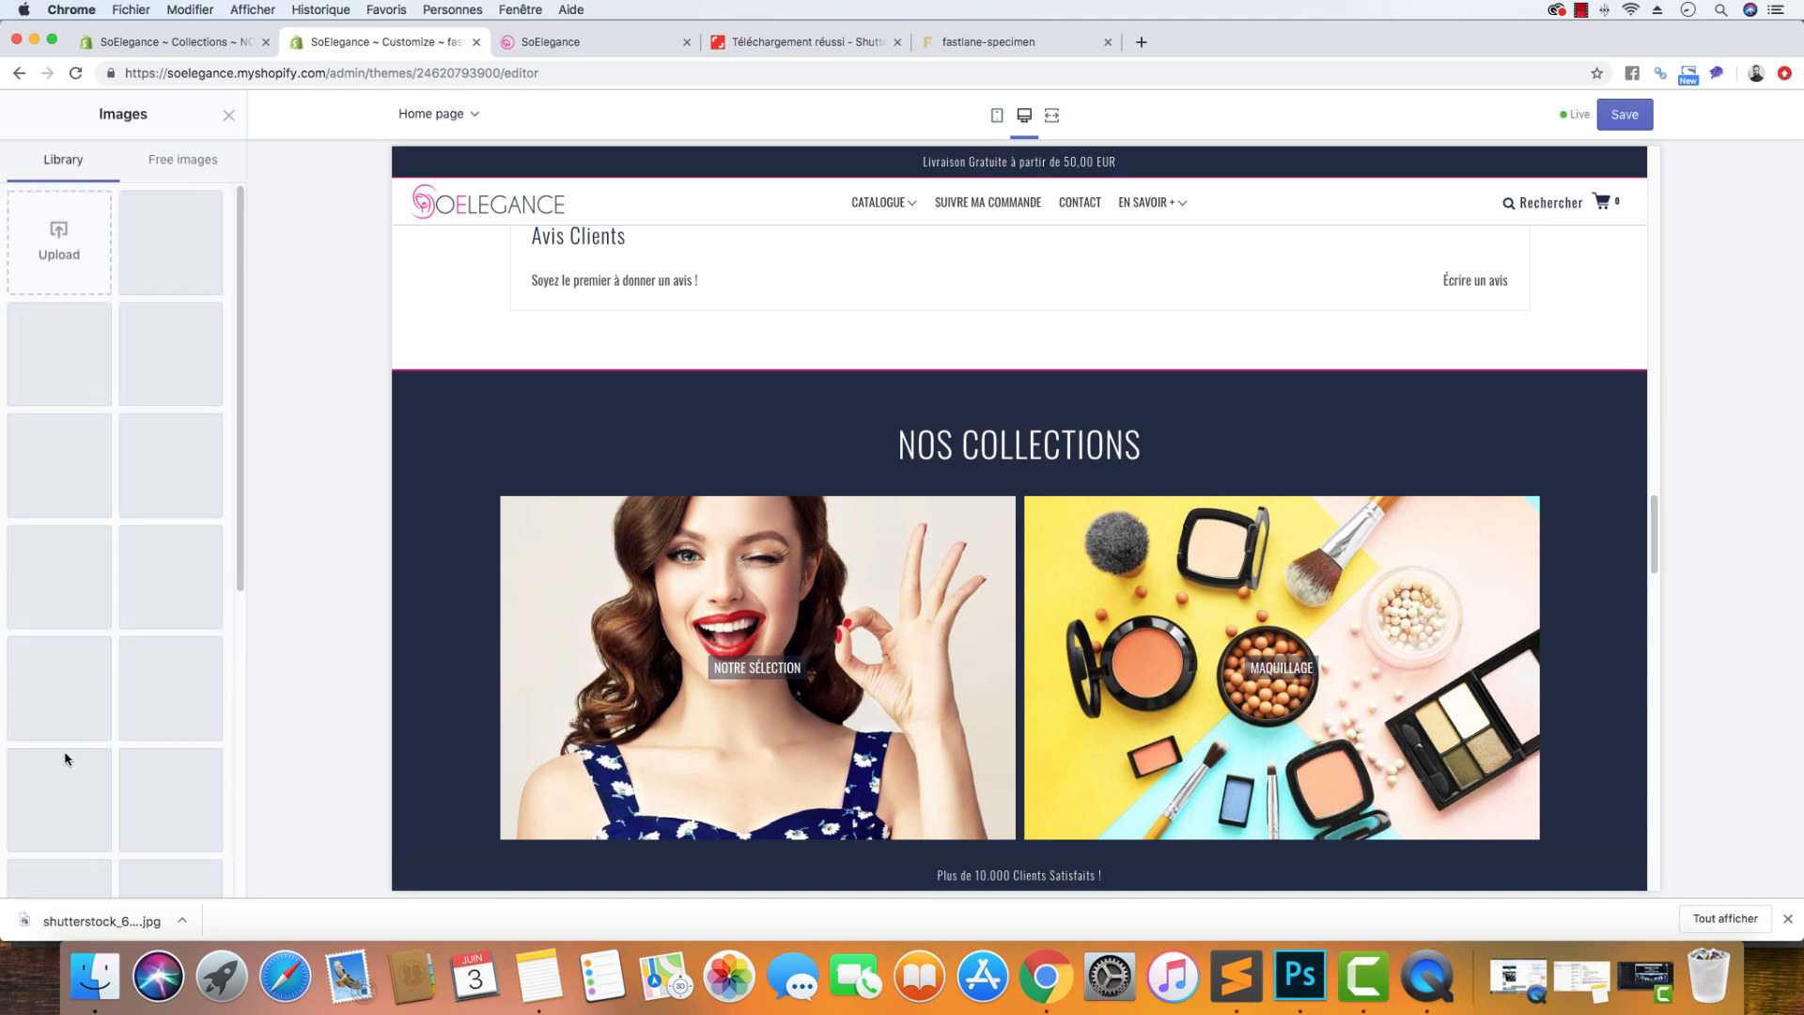
pyautogui.click(226, 116)
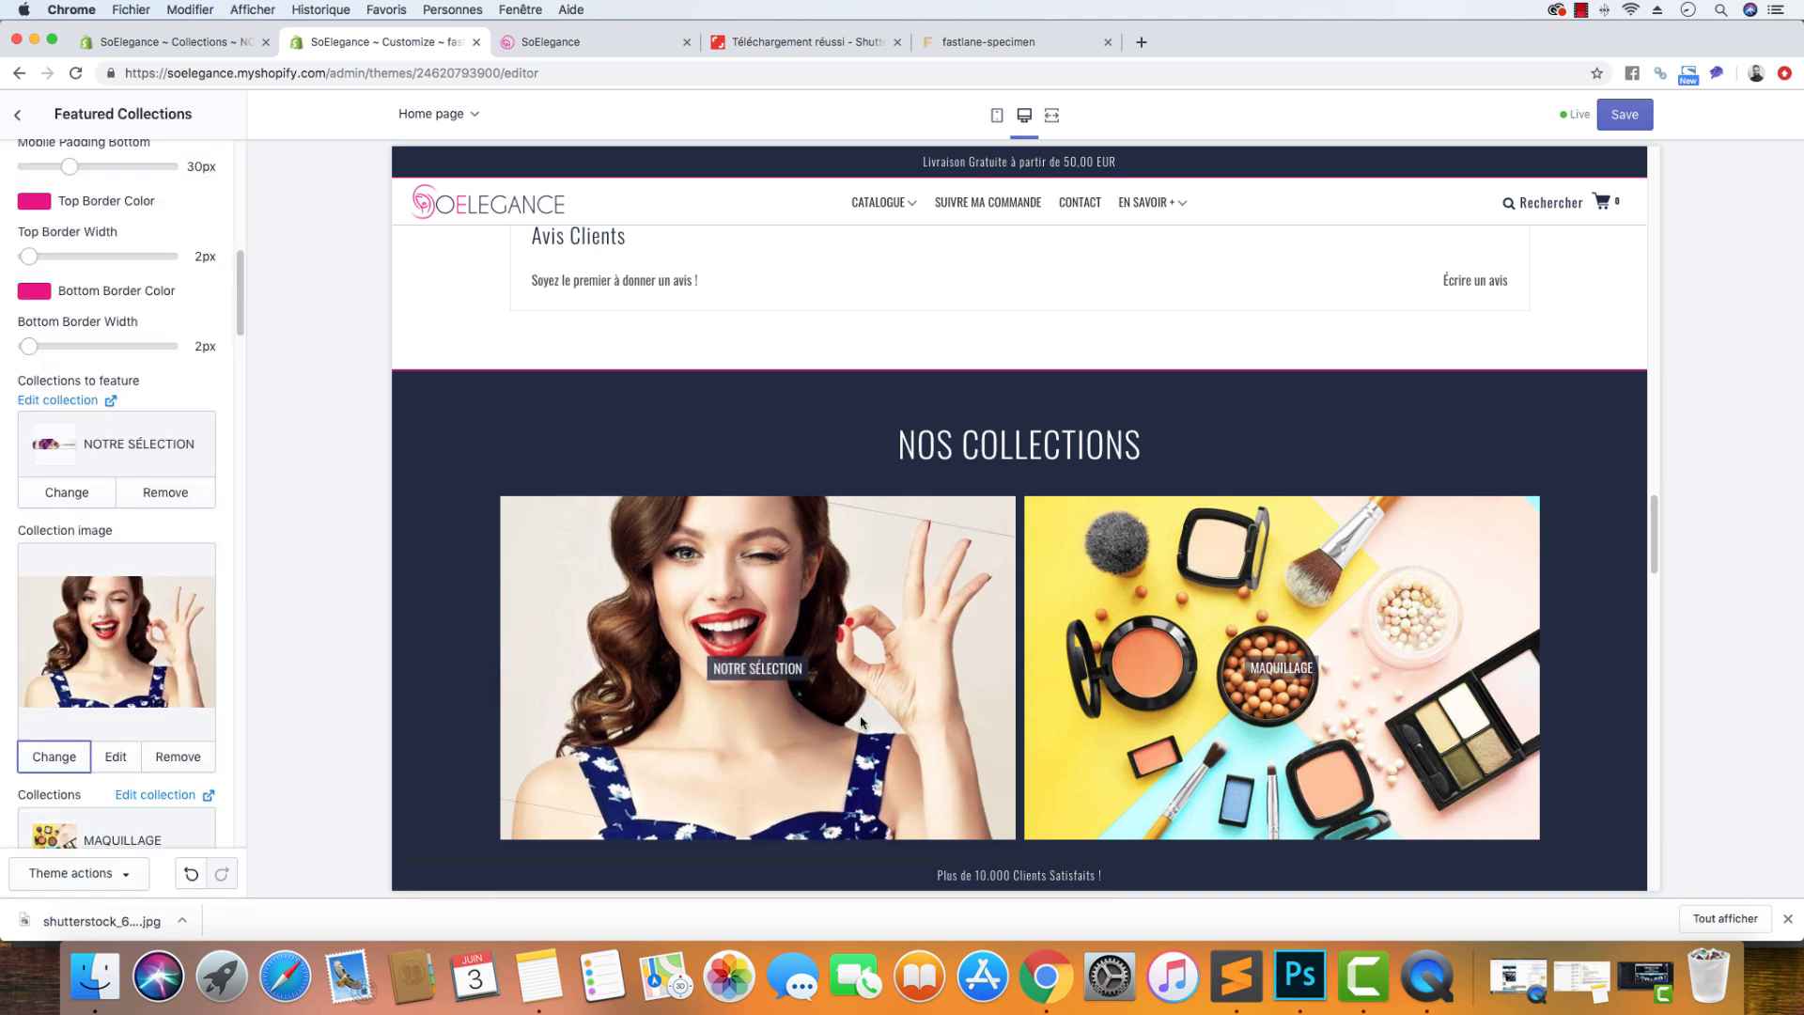
# Step: Switch to Photoshop and minimize its document window to reveal the theme editor
pyautogui.click(1301, 977)
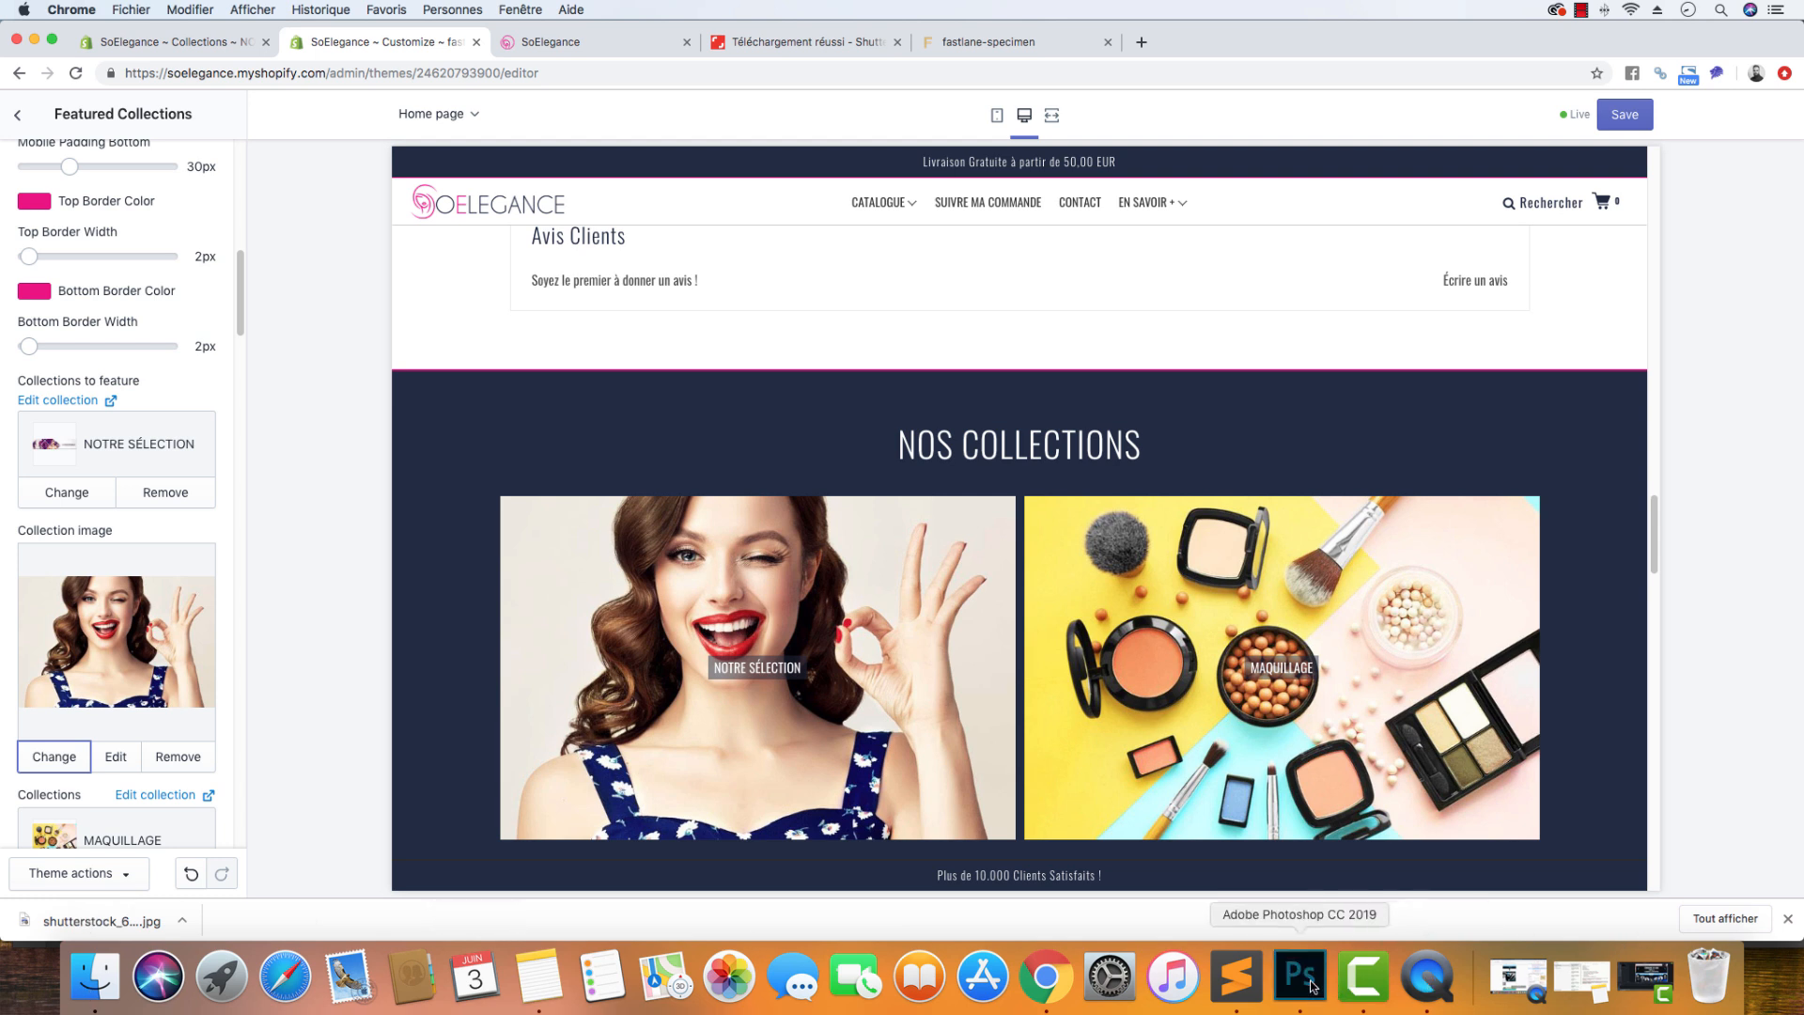
pyautogui.click(44, 30)
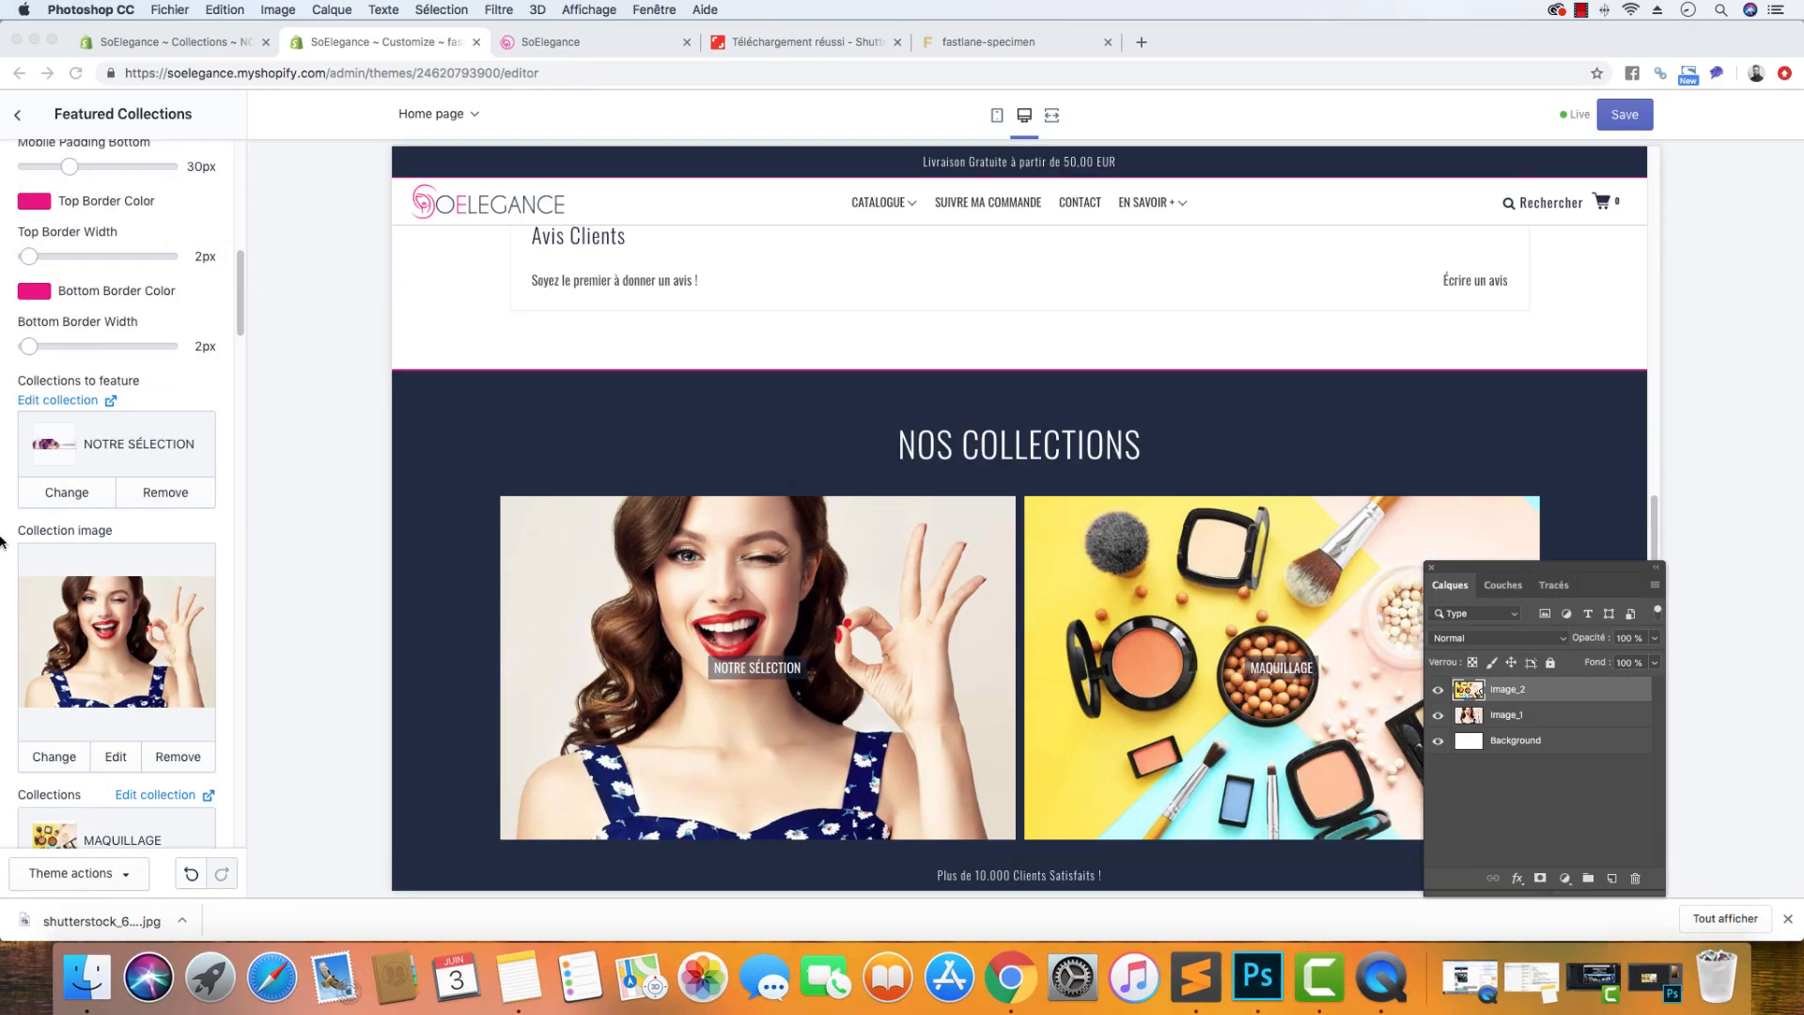
# Step: Review the section's collection and image slots, and check NOS COLLECTIONS on the live storefront before returning to the theme editor
pyautogui.scroll(-10, 62, 614)
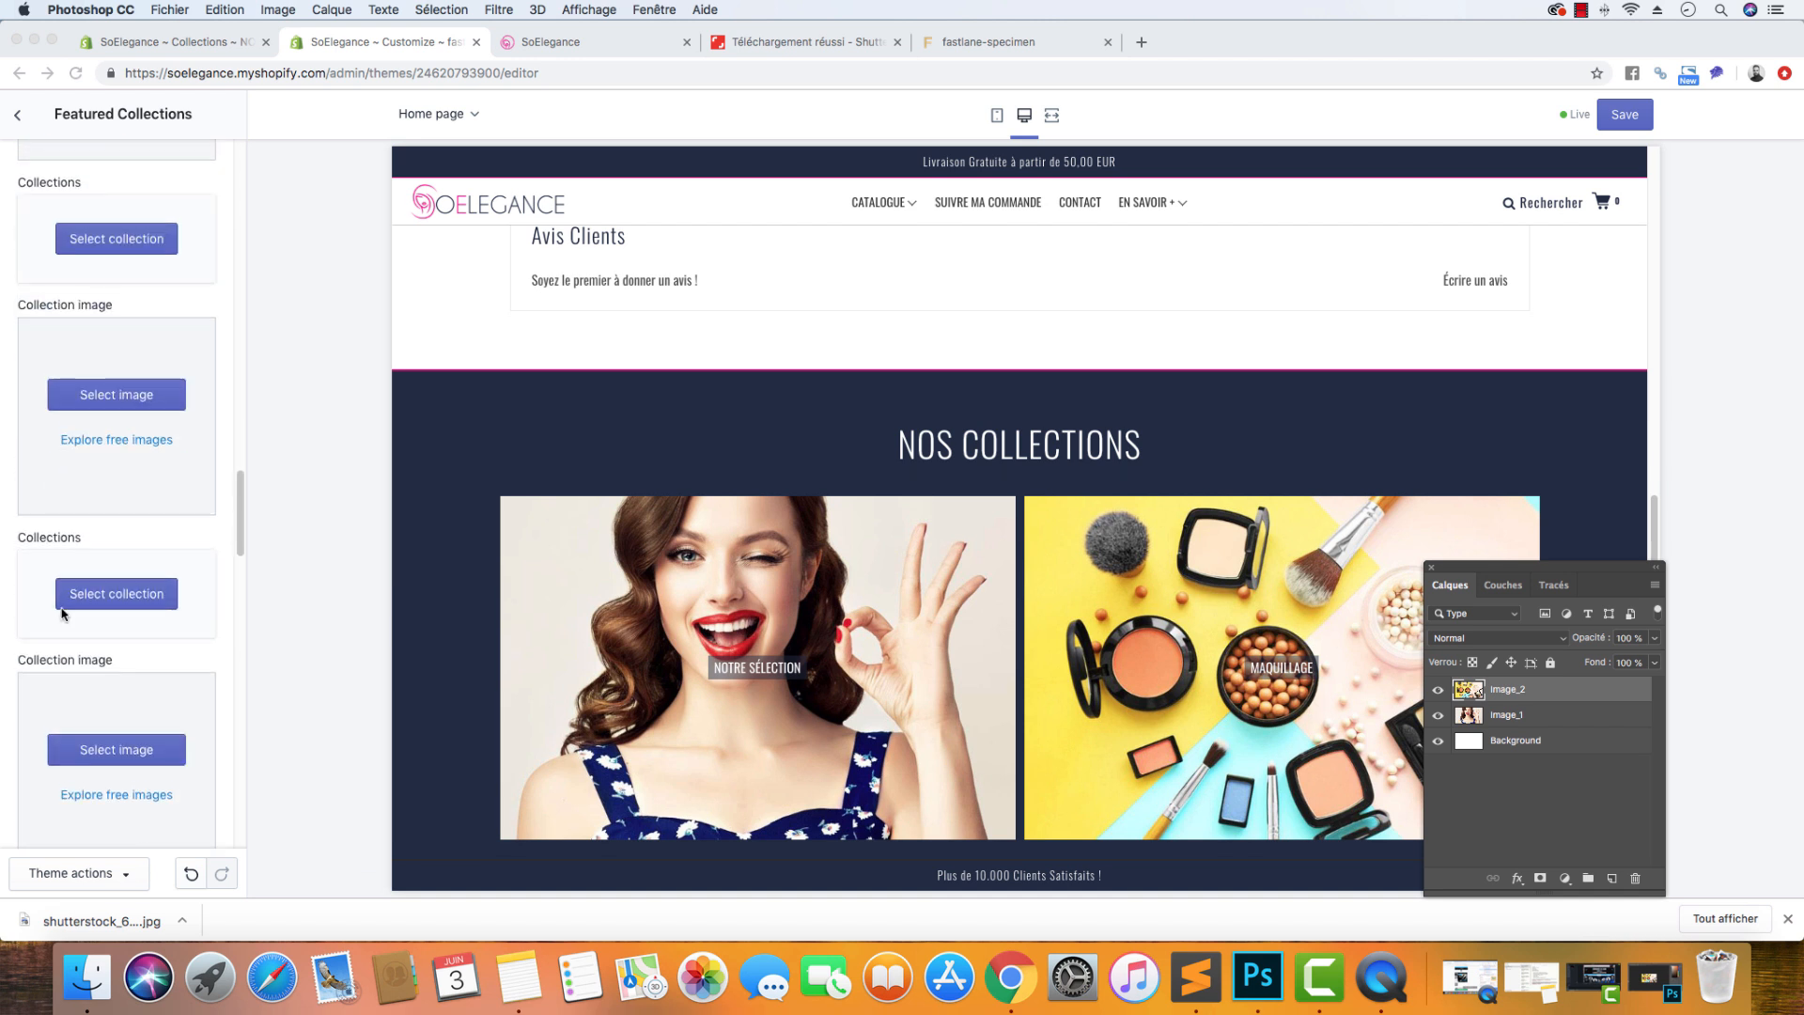
pyautogui.scroll(15, 62, 614)
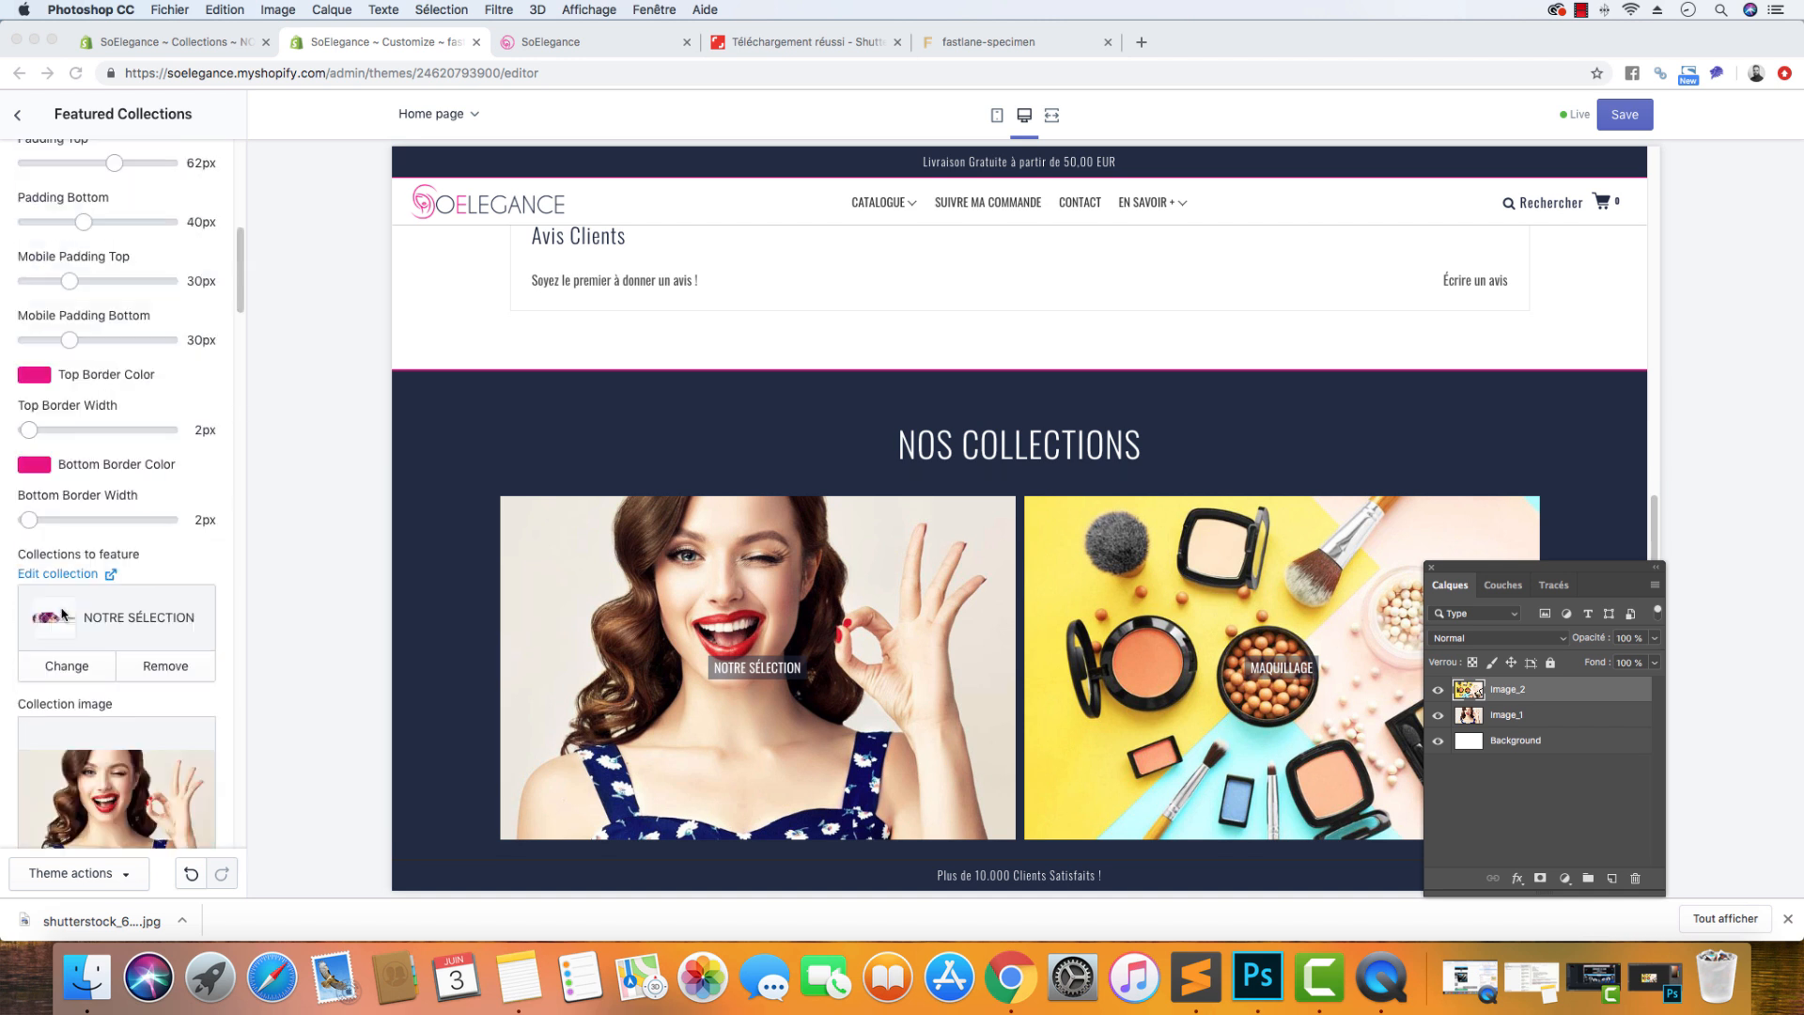
pyautogui.scroll(7, 62, 613)
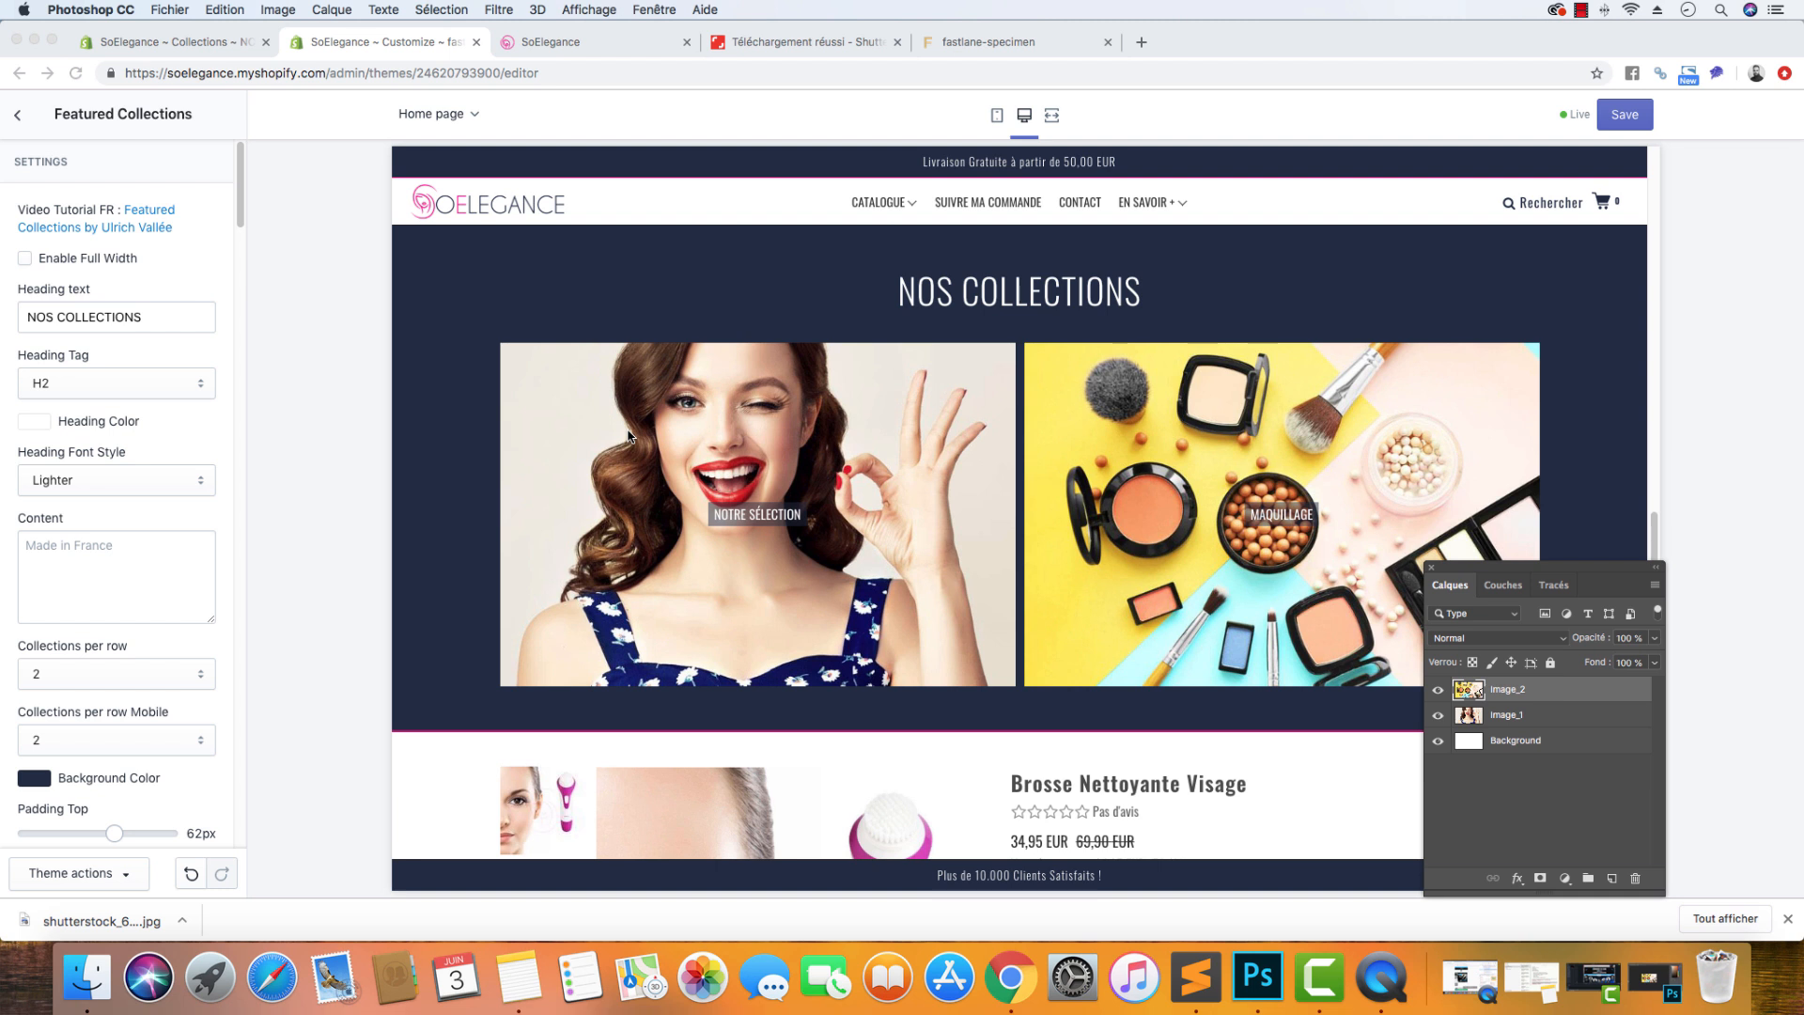
pyautogui.click(581, 39)
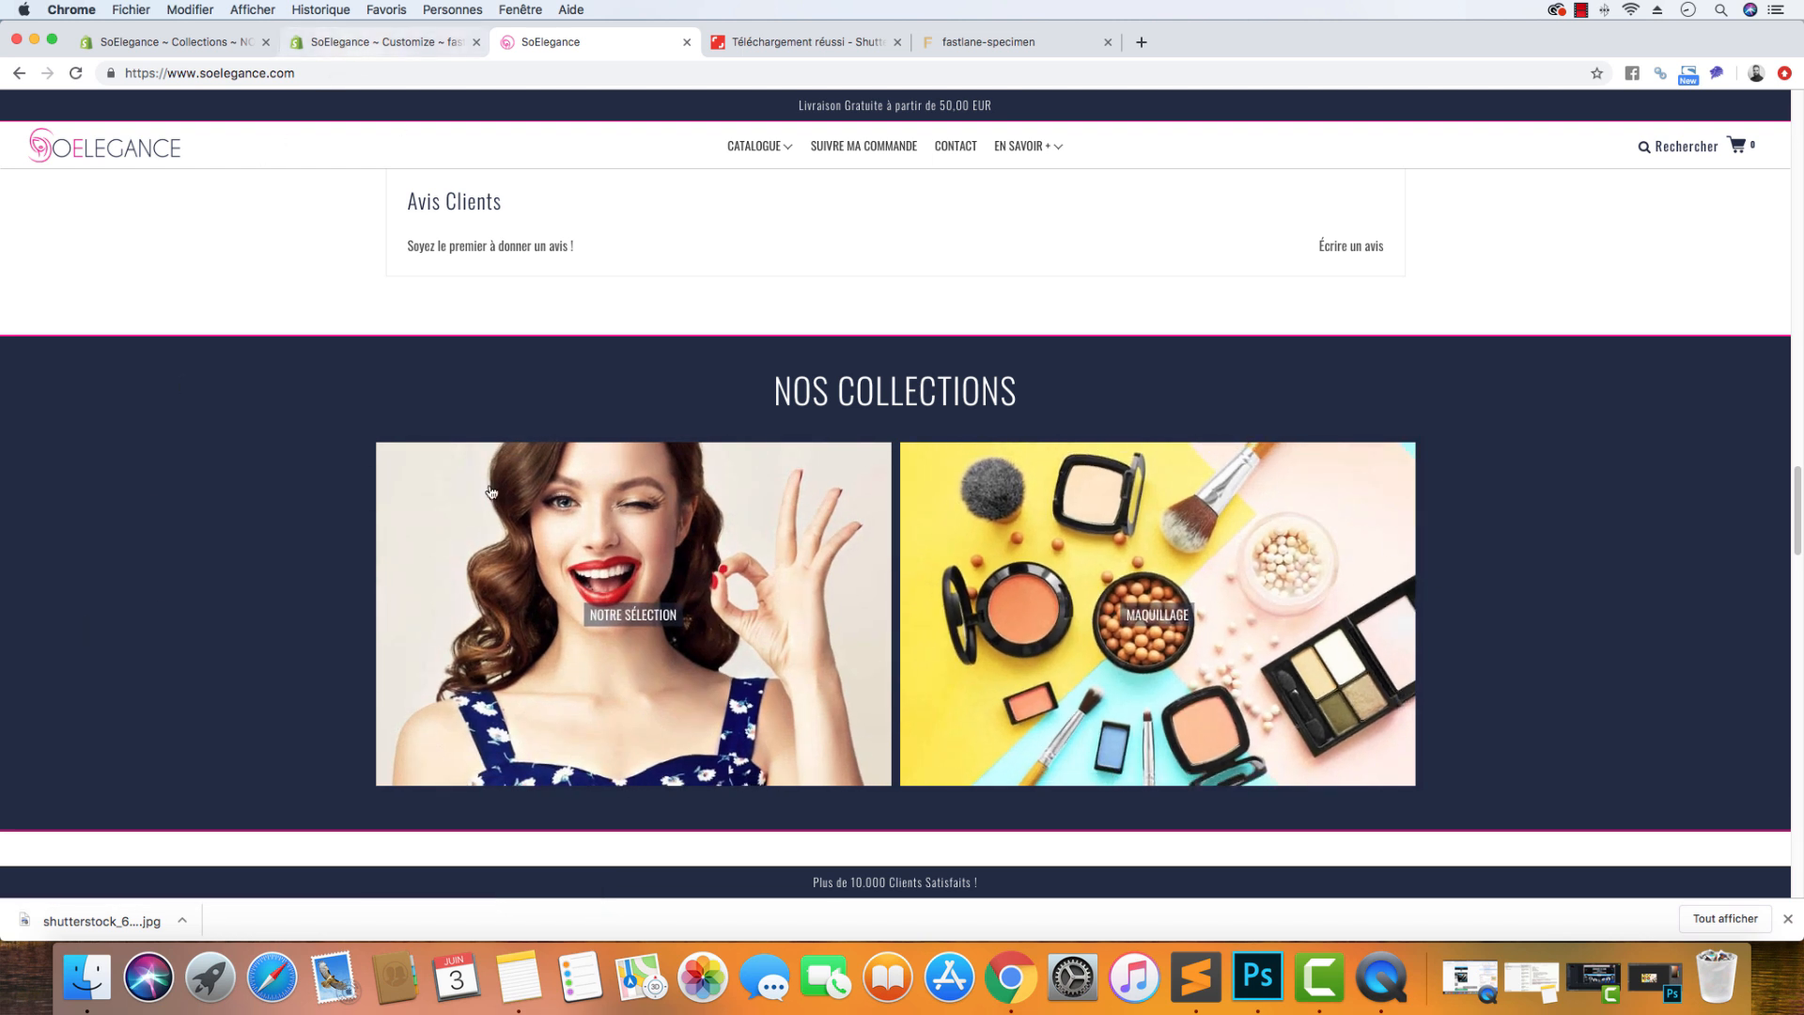
pyautogui.click(381, 41)
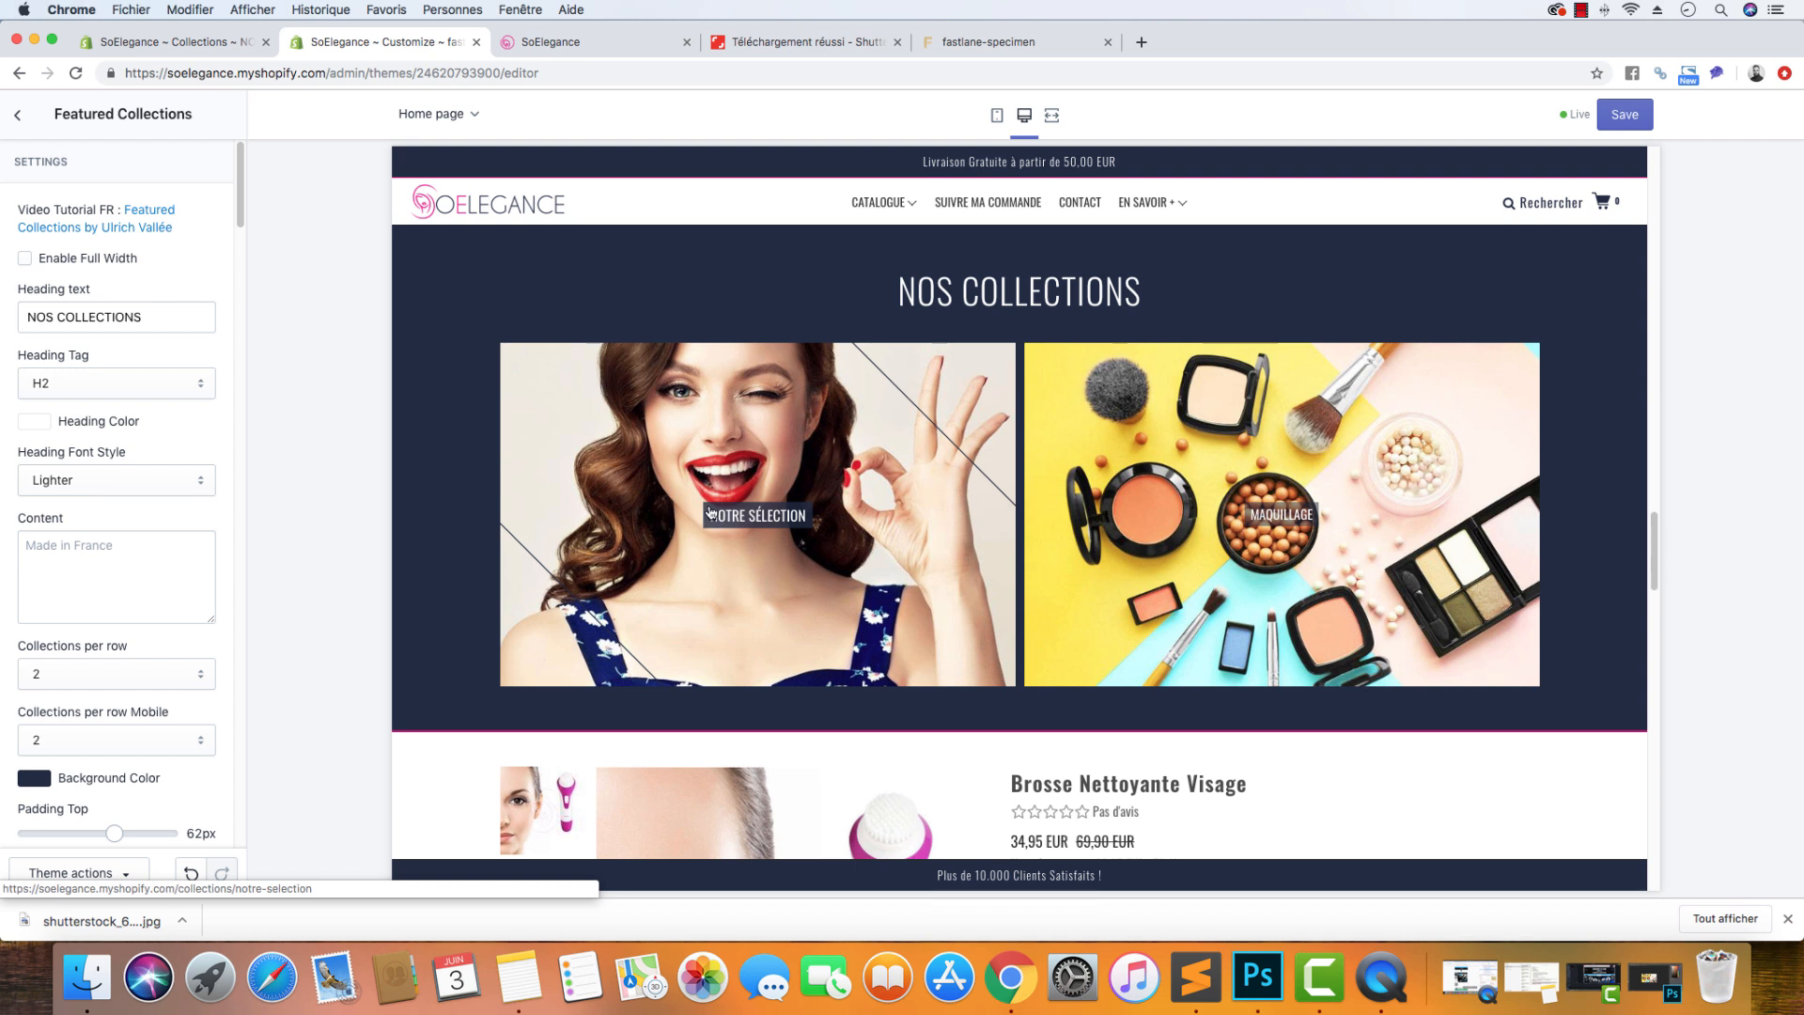
# Step: Open the Collection page theme settings and highlight the Collection Thumbnails heading
pyautogui.click(19, 120)
pyautogui.click(184, 160)
pyautogui.scroll(-1, 157, 342)
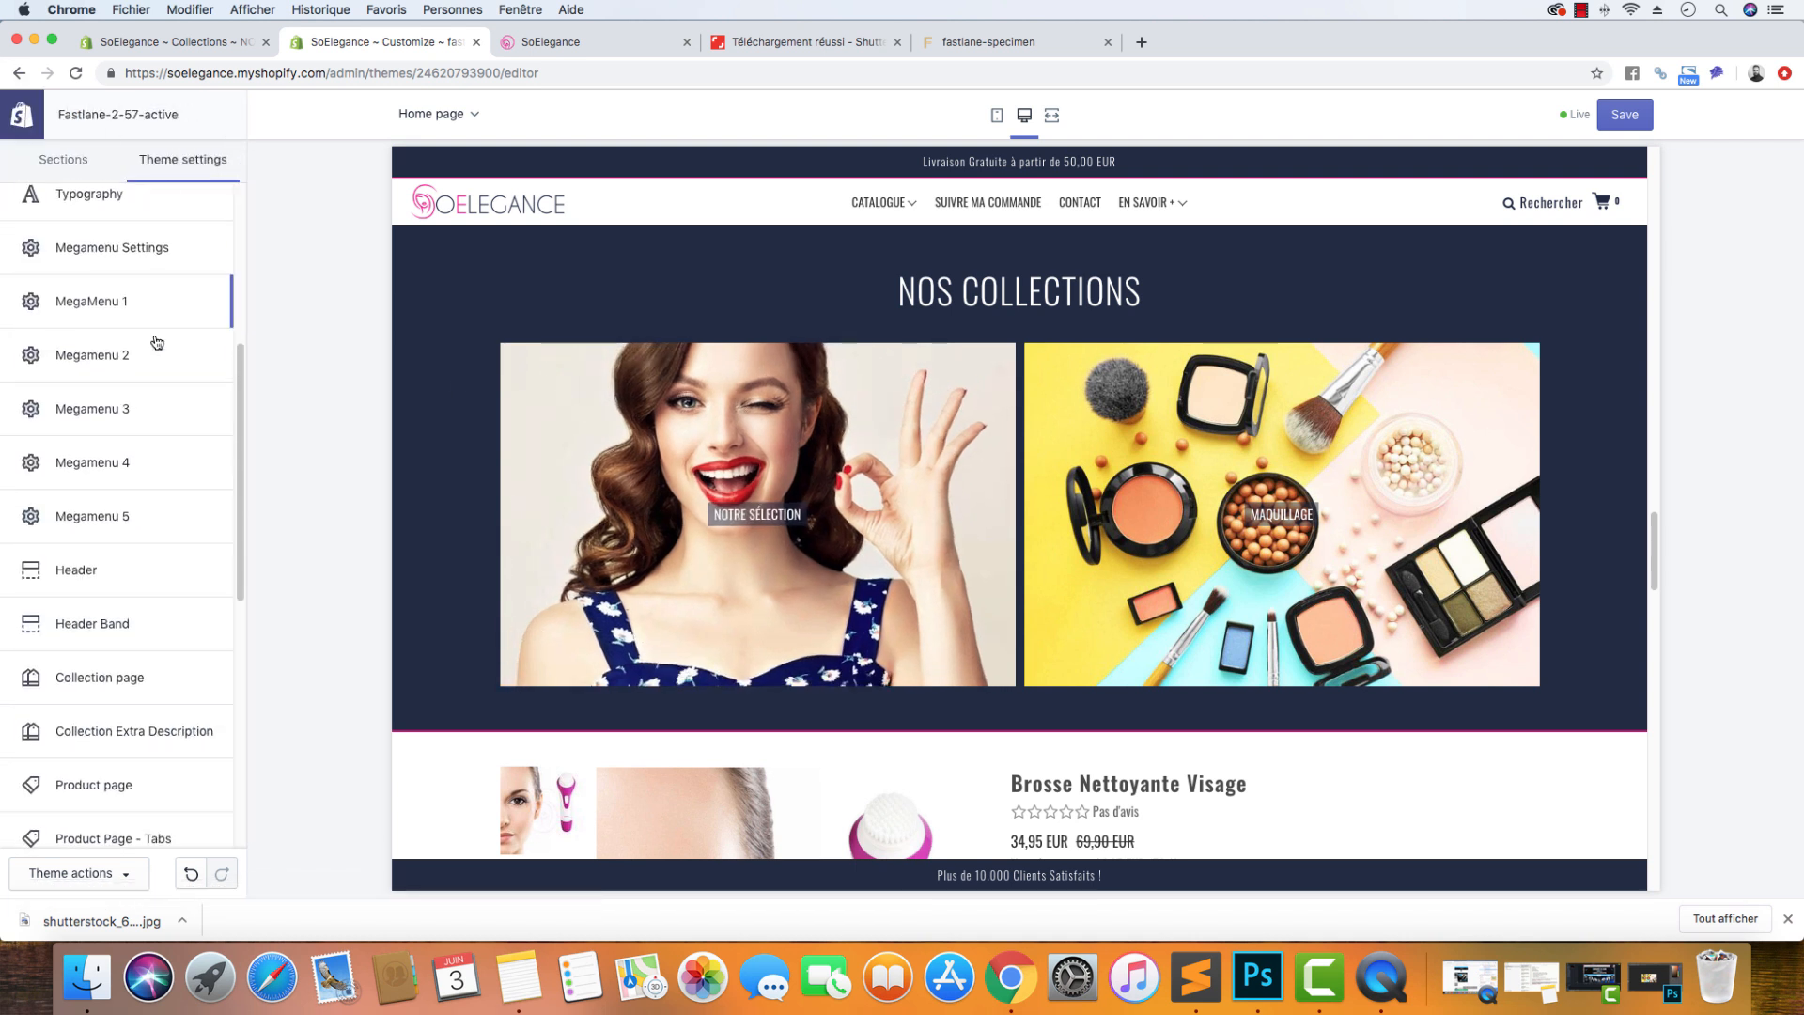
pyautogui.scroll(-4, 155, 347)
pyautogui.click(136, 376)
pyautogui.scroll(-5, 135, 378)
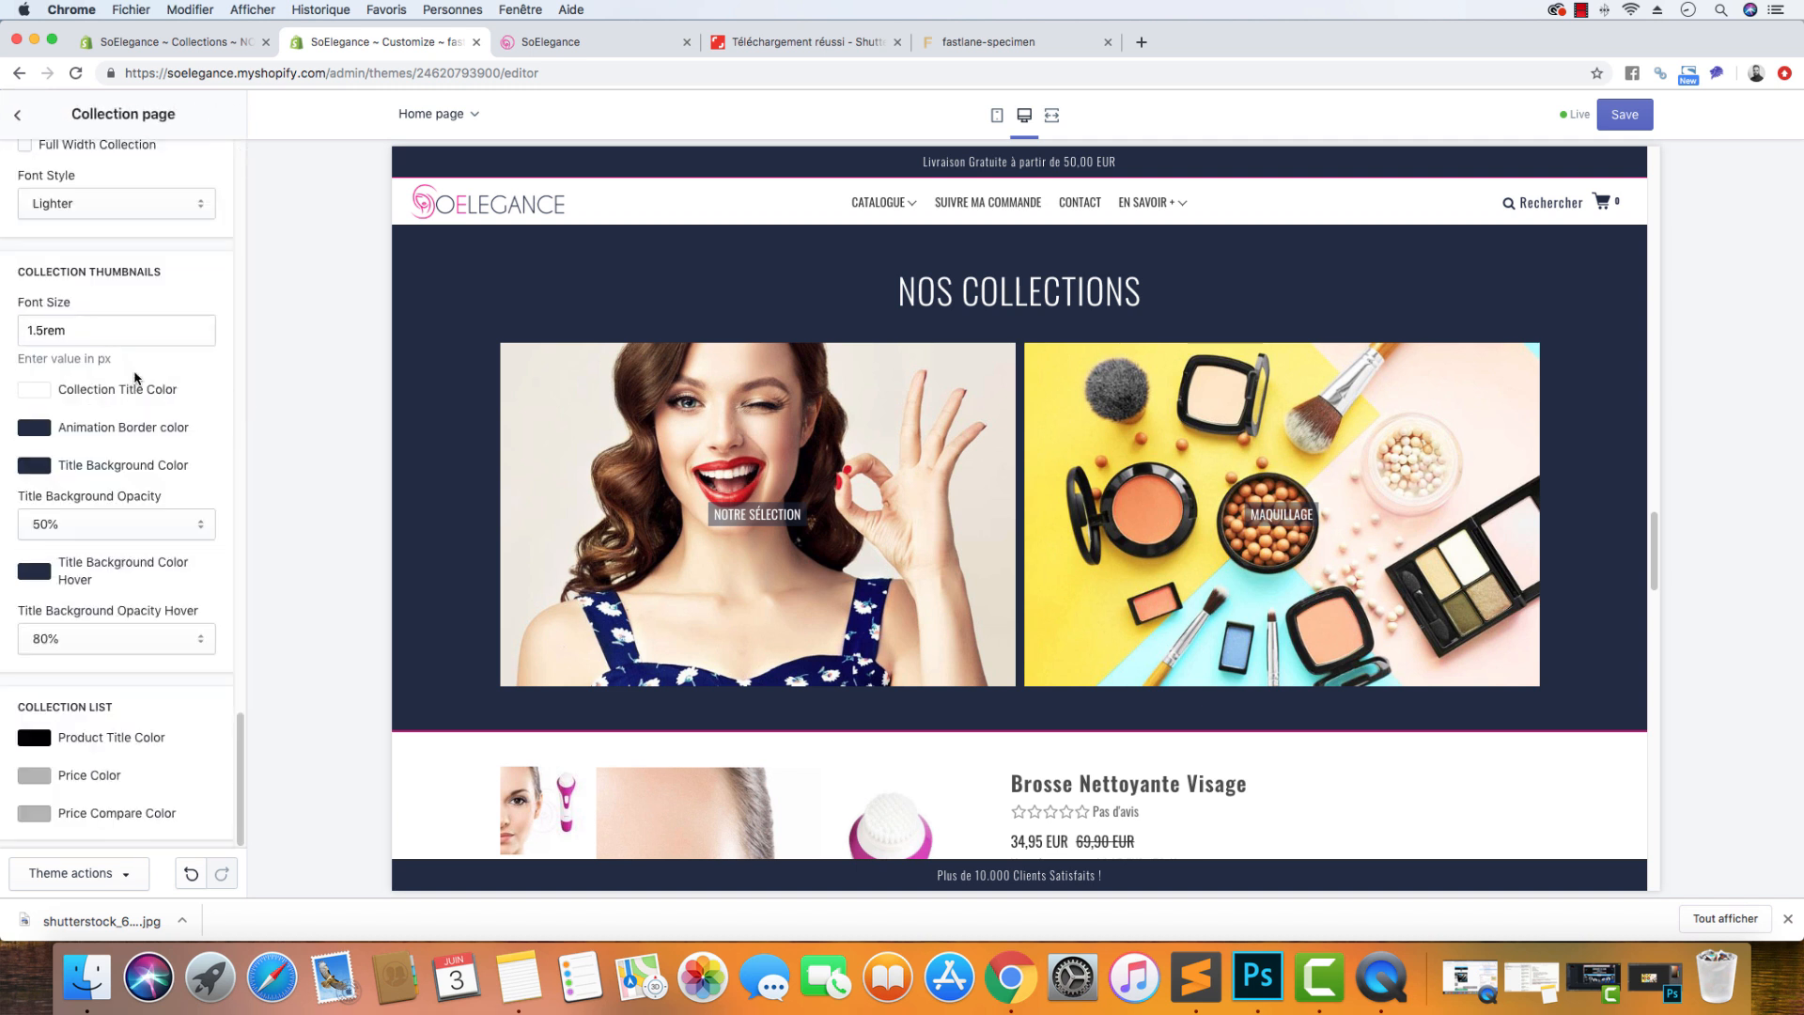
pyautogui.moveTo(15, 276); pyautogui.dragTo(172, 279)
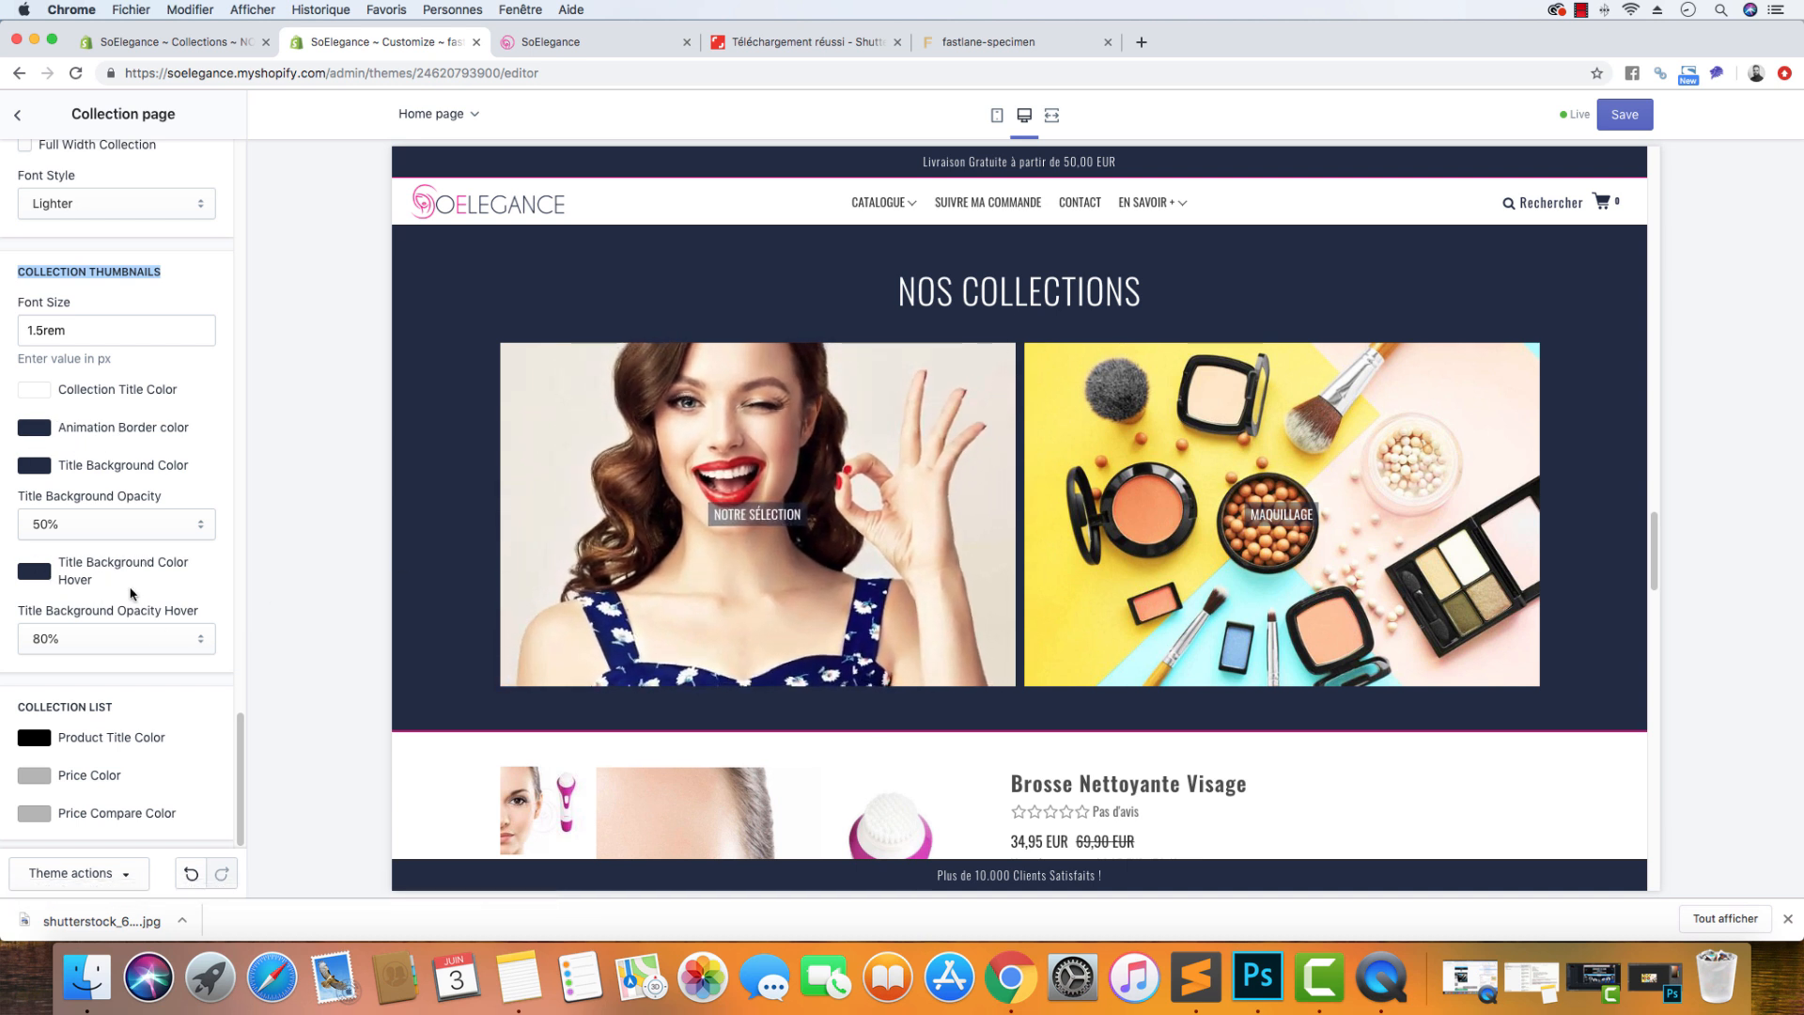
# Step: Review the title background hover opacity choices, keep 80%, and leave the Collection page settings
pyautogui.click(118, 635)
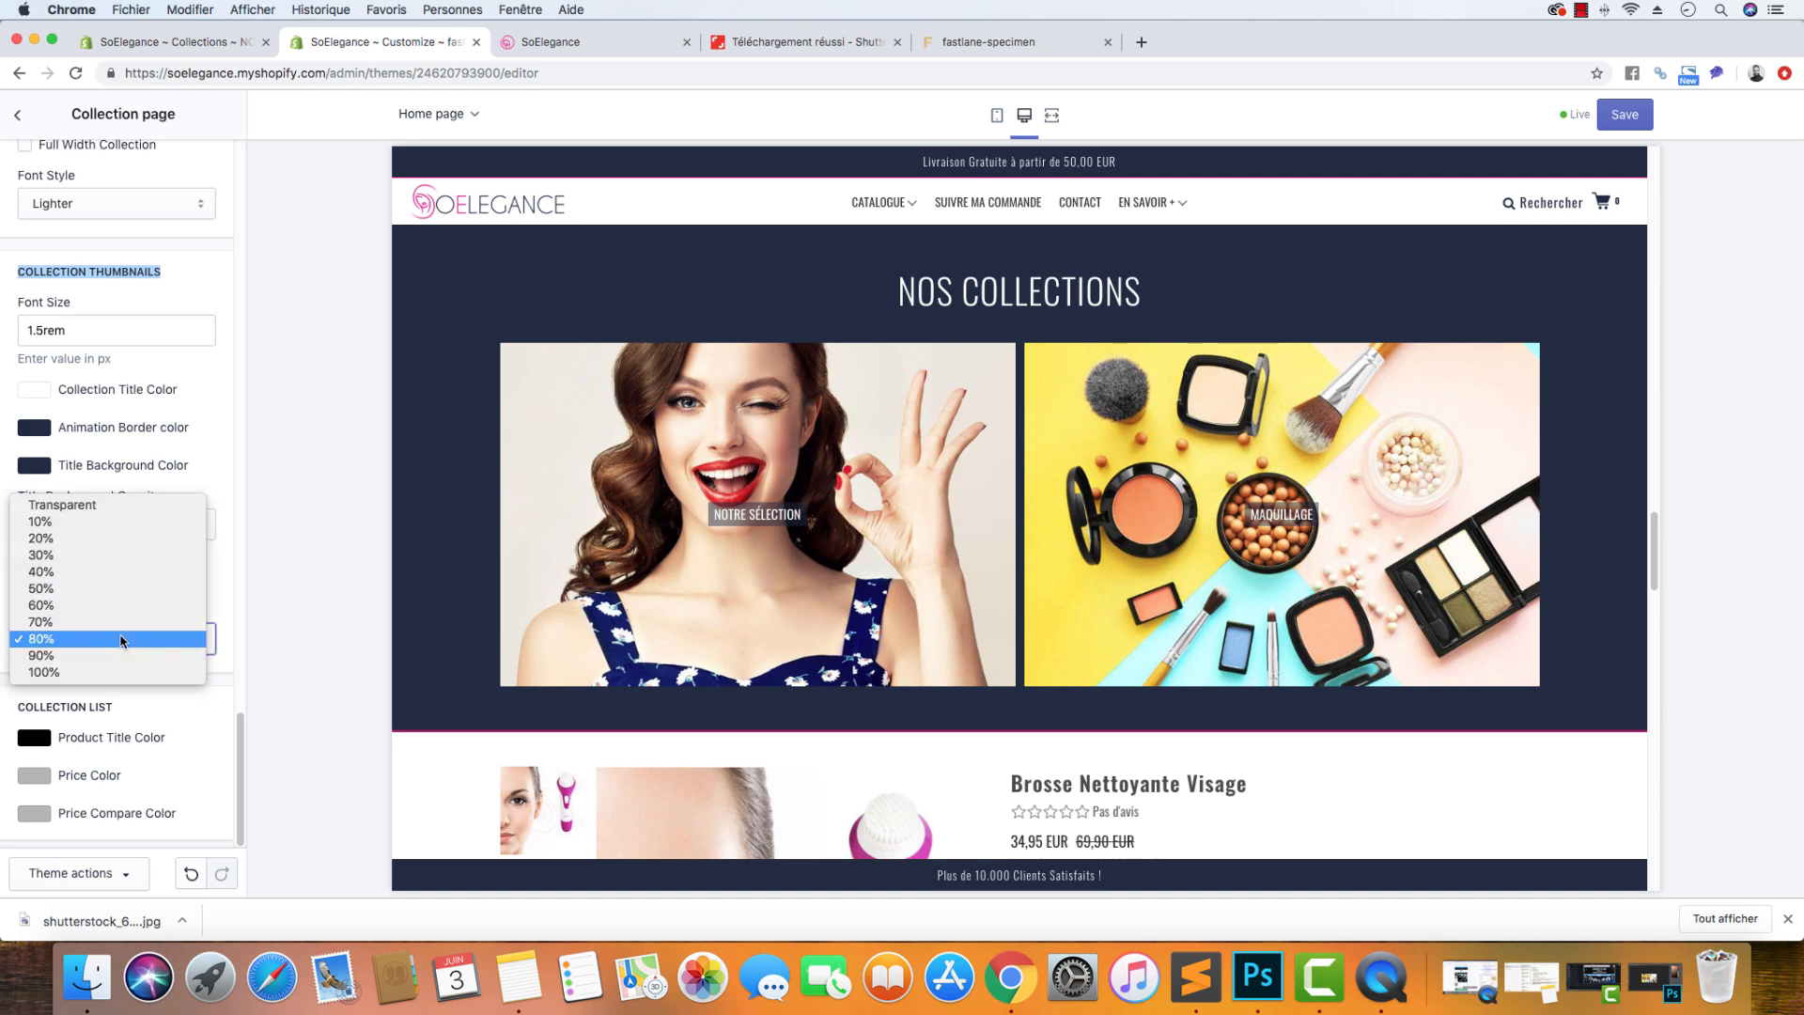
pyautogui.click(218, 474)
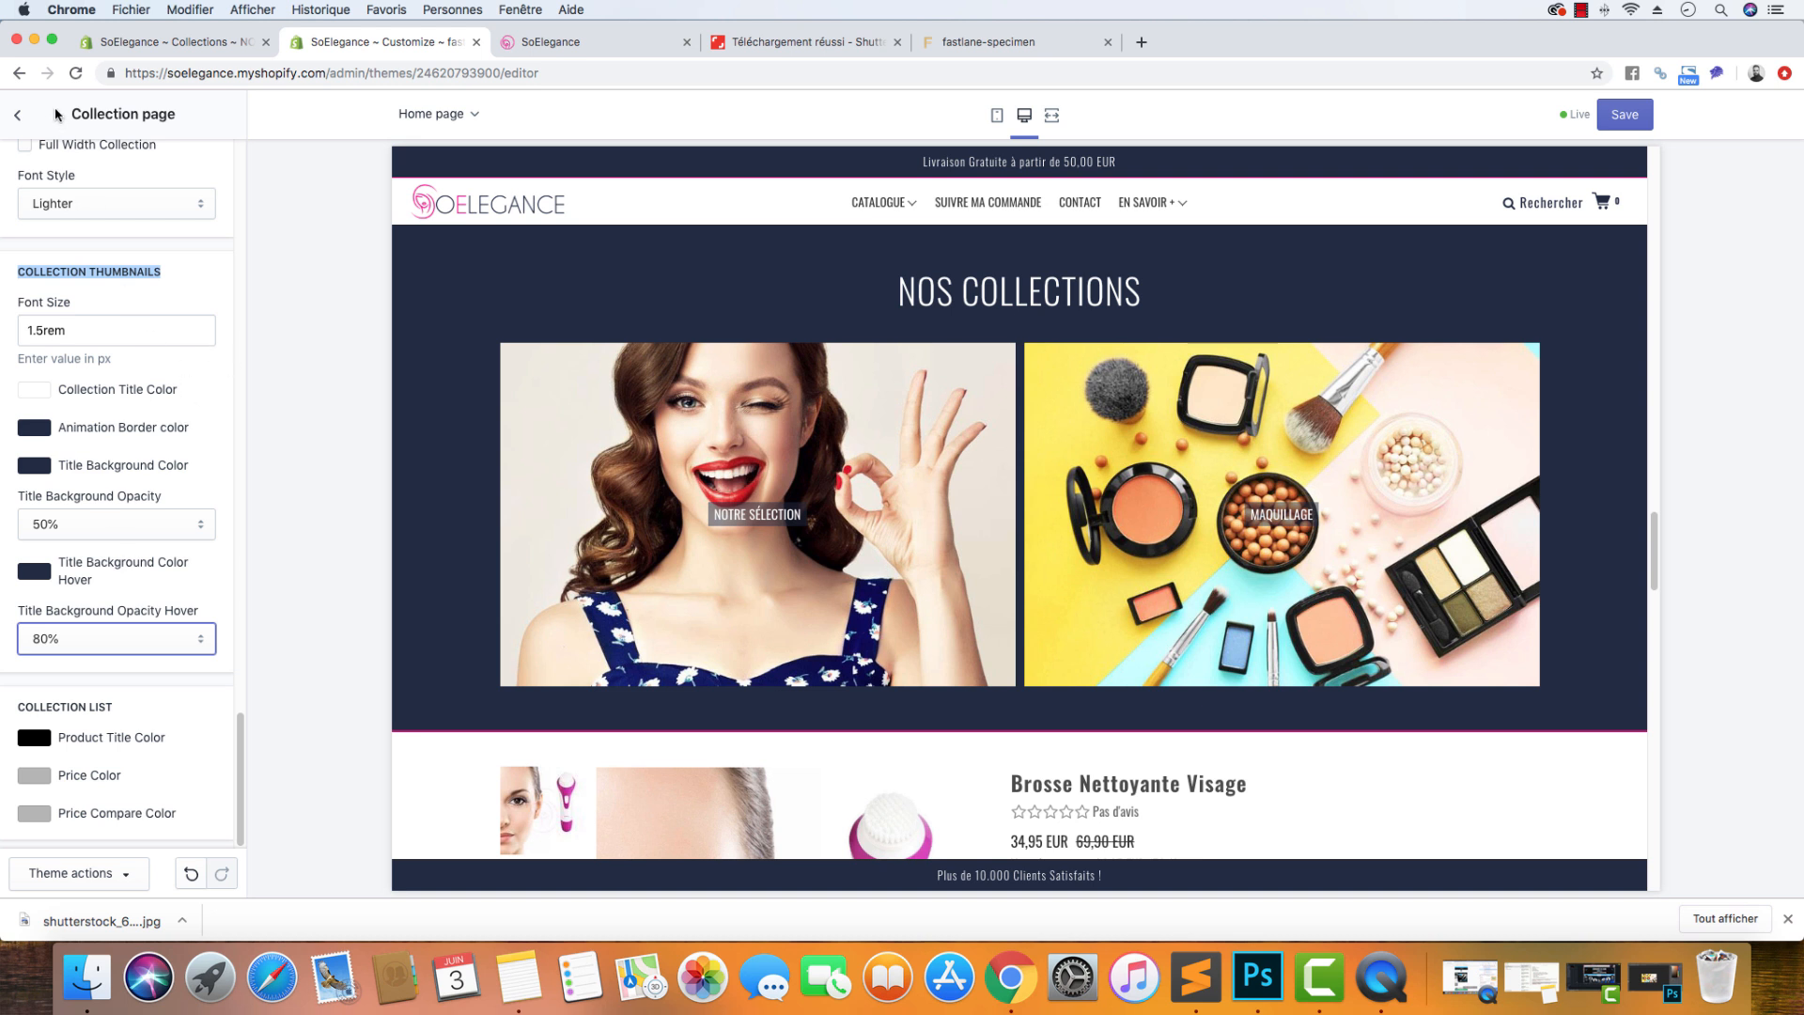
pyautogui.click(16, 115)
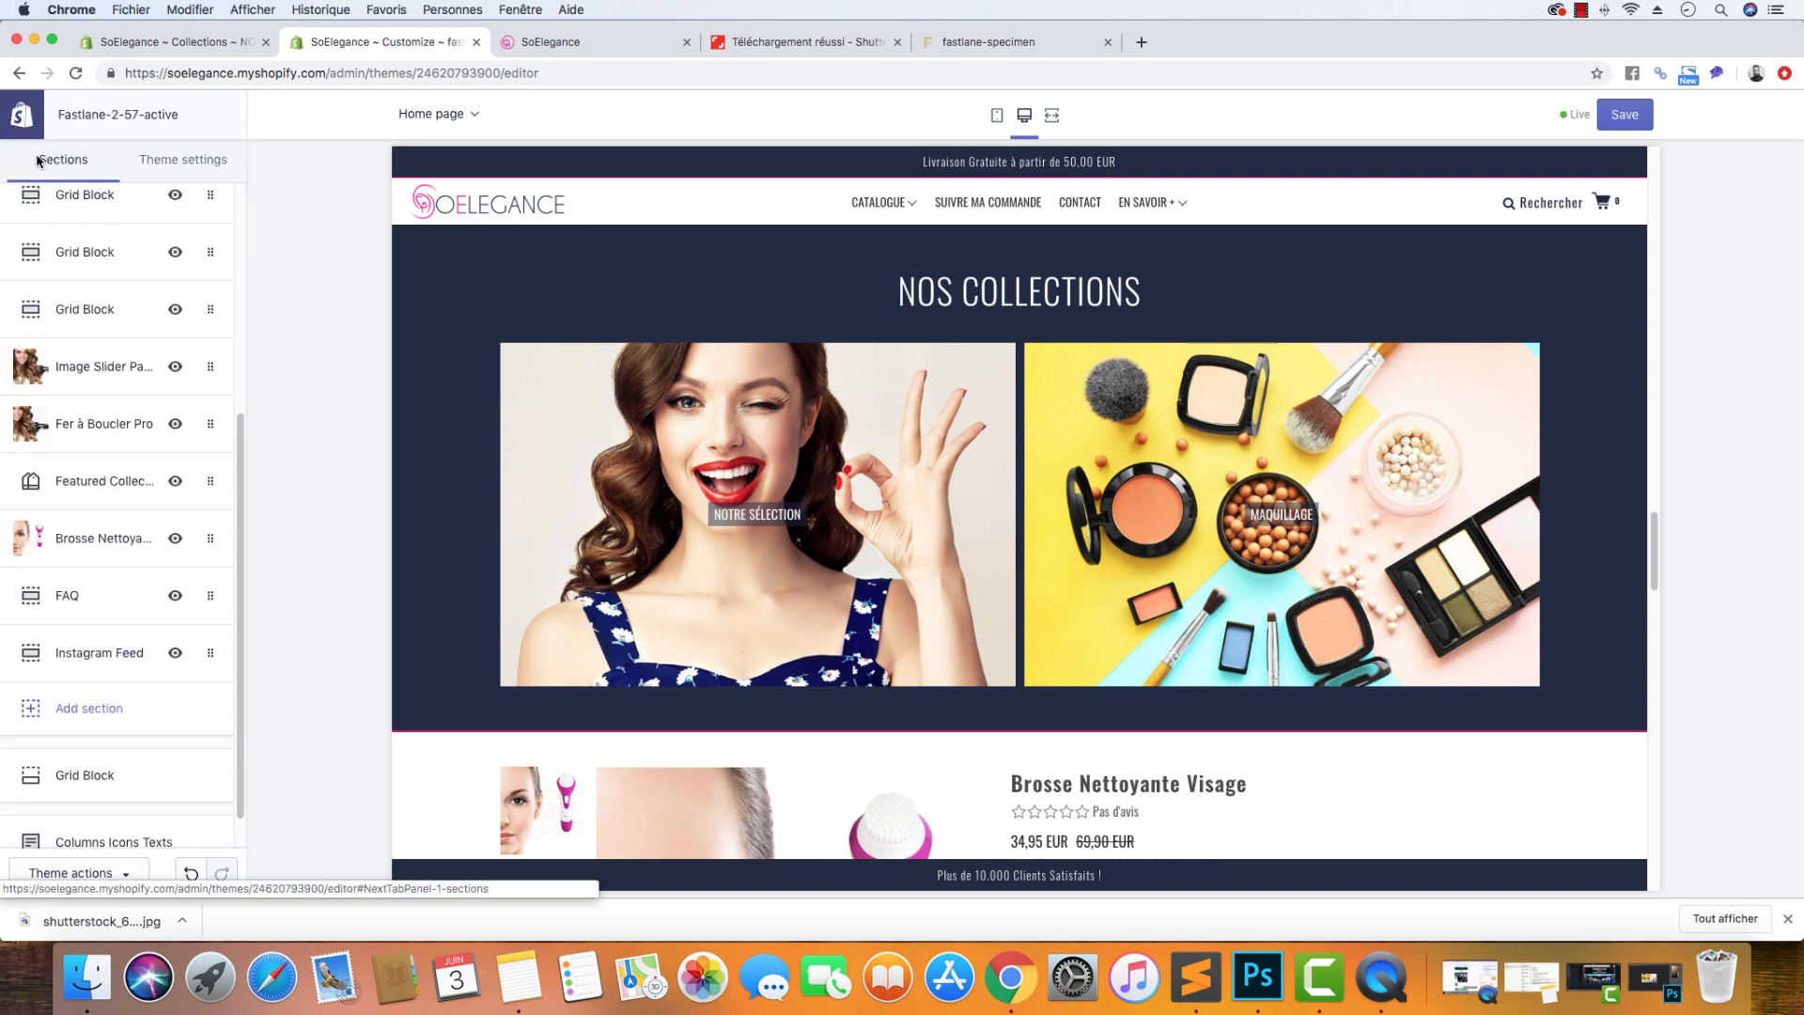